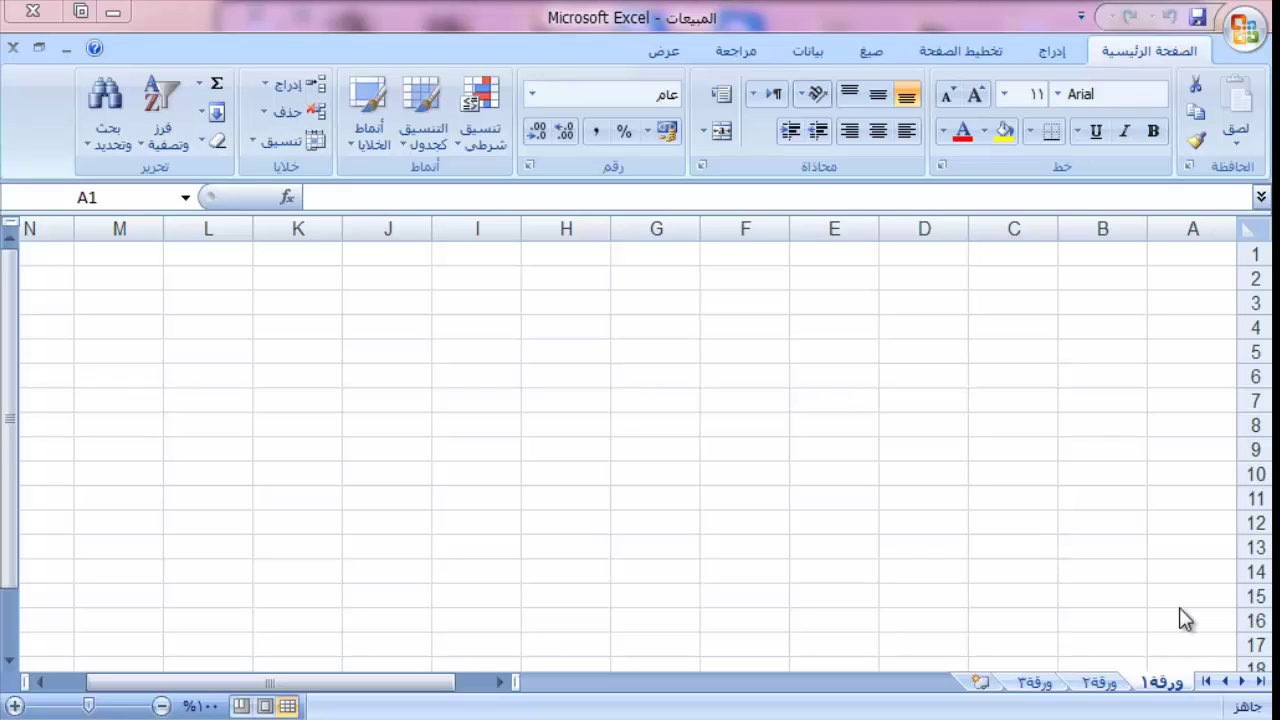
# Step: Rename the first sheet tab from ورقة١ to الصرف
pyautogui.doubleClick(1157, 680)
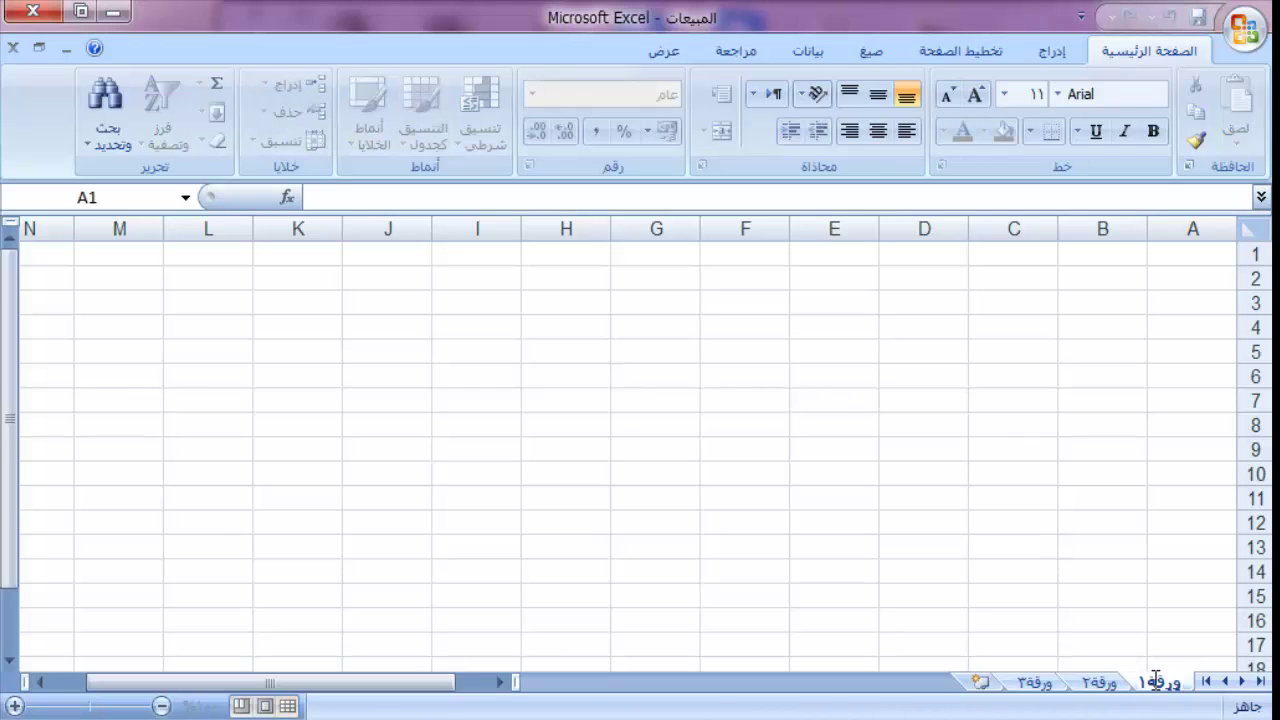
pyautogui.write('hqwvl')
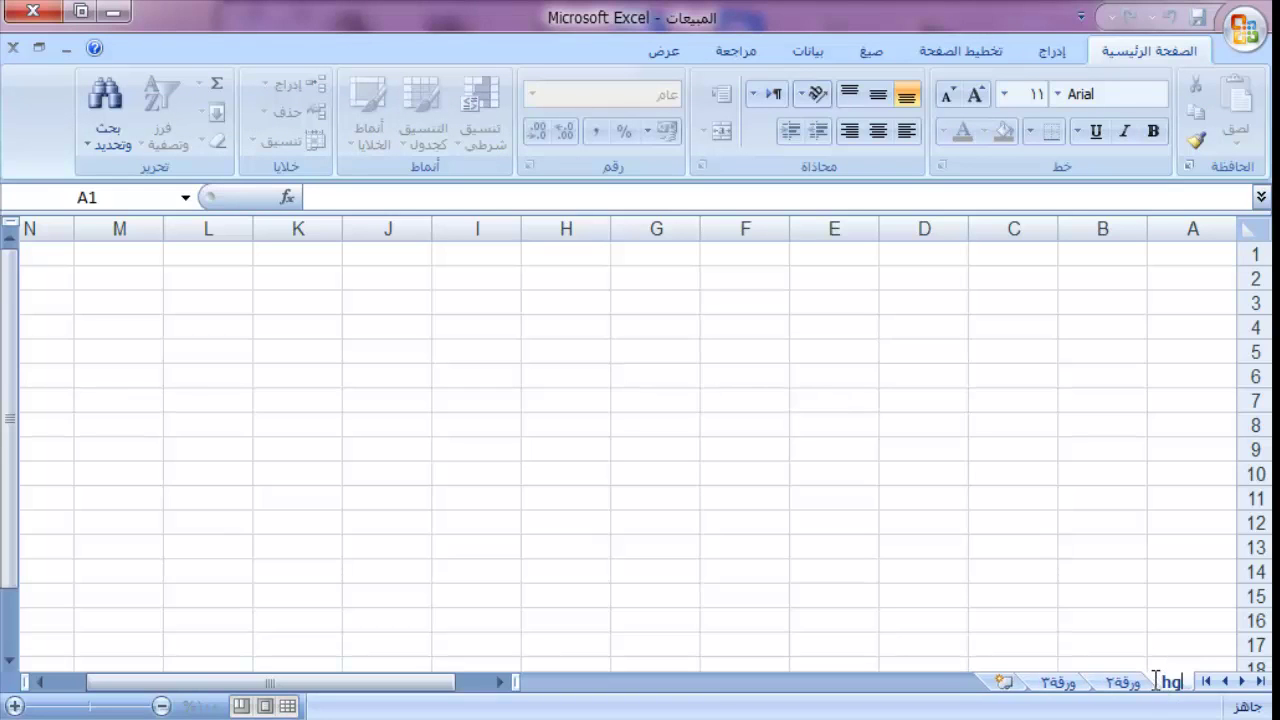
pyautogui.write('t')
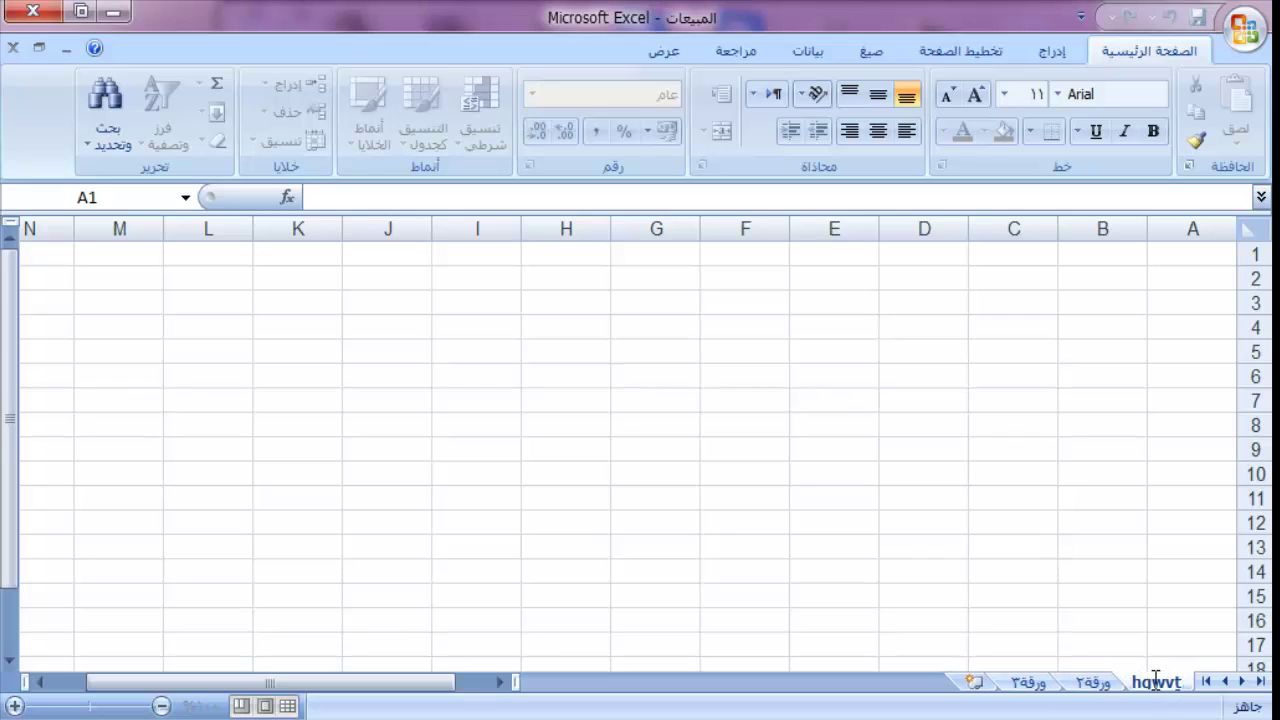
pyautogui.press('BackSpace')
pyautogui.press('BackSpace')
pyautogui.press('BackSpace')
pyautogui.press('BackSpace')
pyautogui.press('BackSpace')
pyautogui.write('الص')
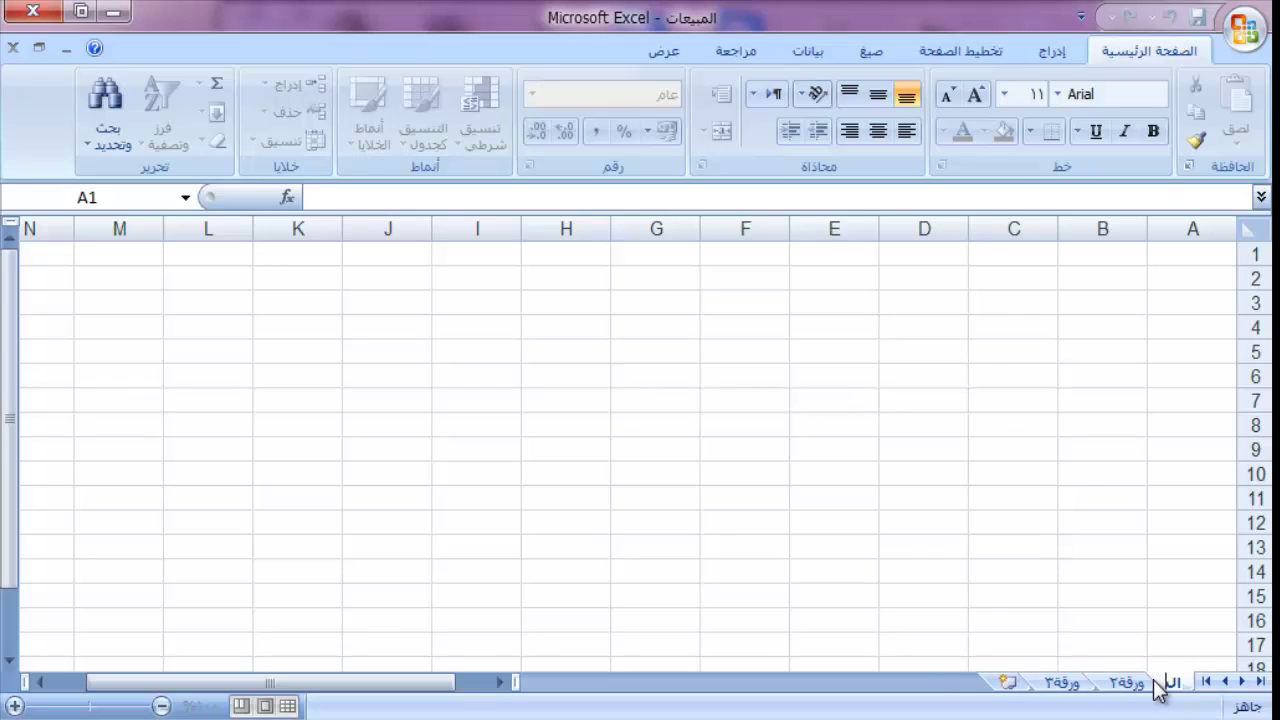
pyautogui.write('رف')
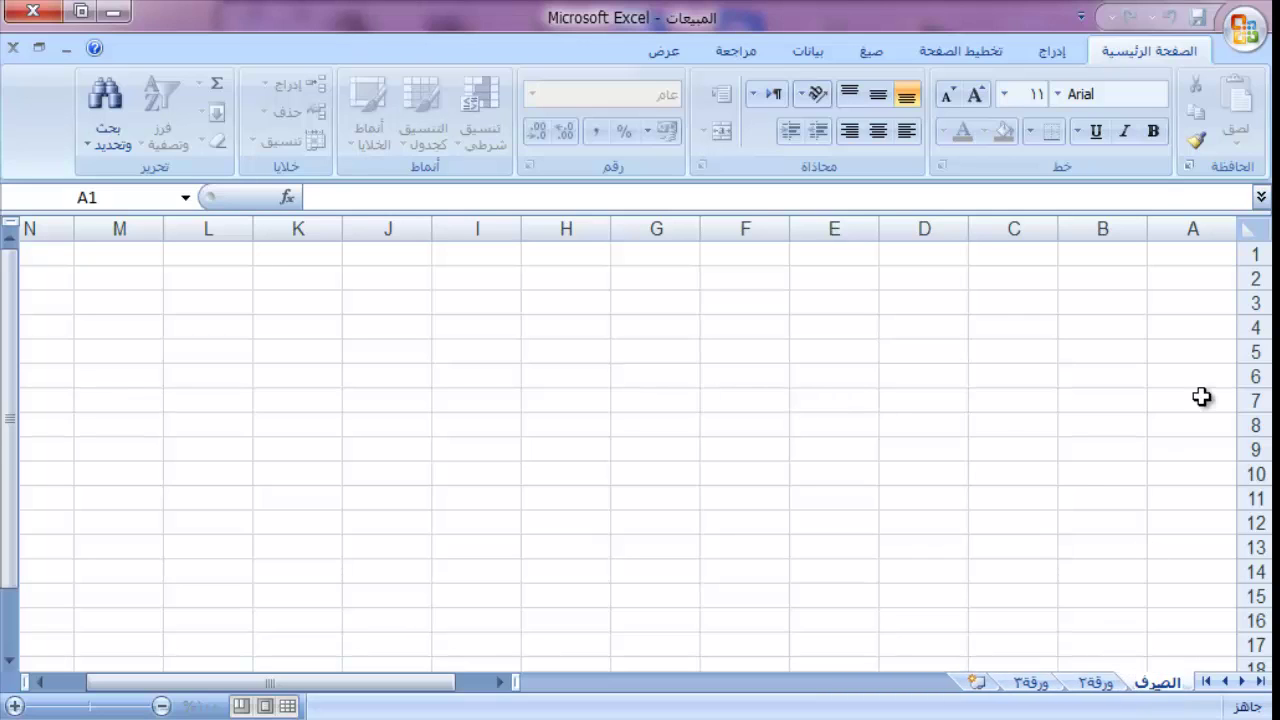
pyautogui.click(1203, 398)
# Step: Enter the labels كود الصنف, اسم الصنف, سعر الصنف and رصيد اول in A1:A4
pyautogui.click(1171, 256)
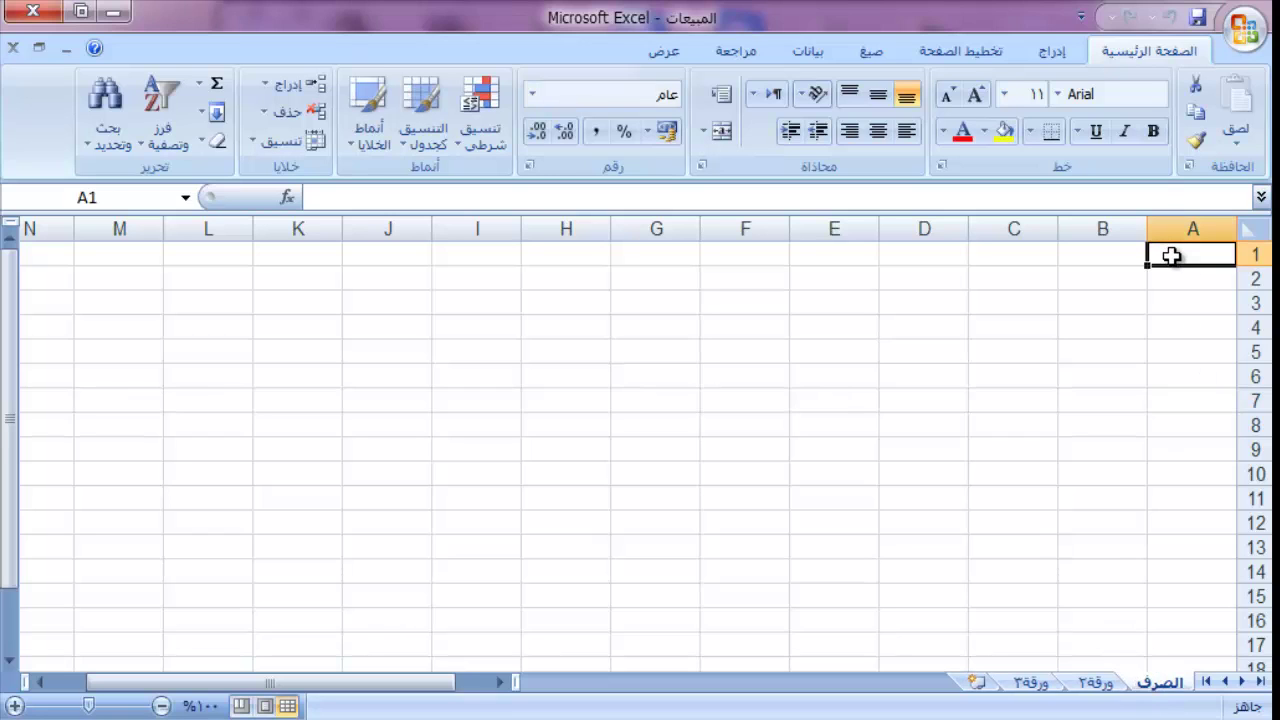
pyautogui.write('كود ال')
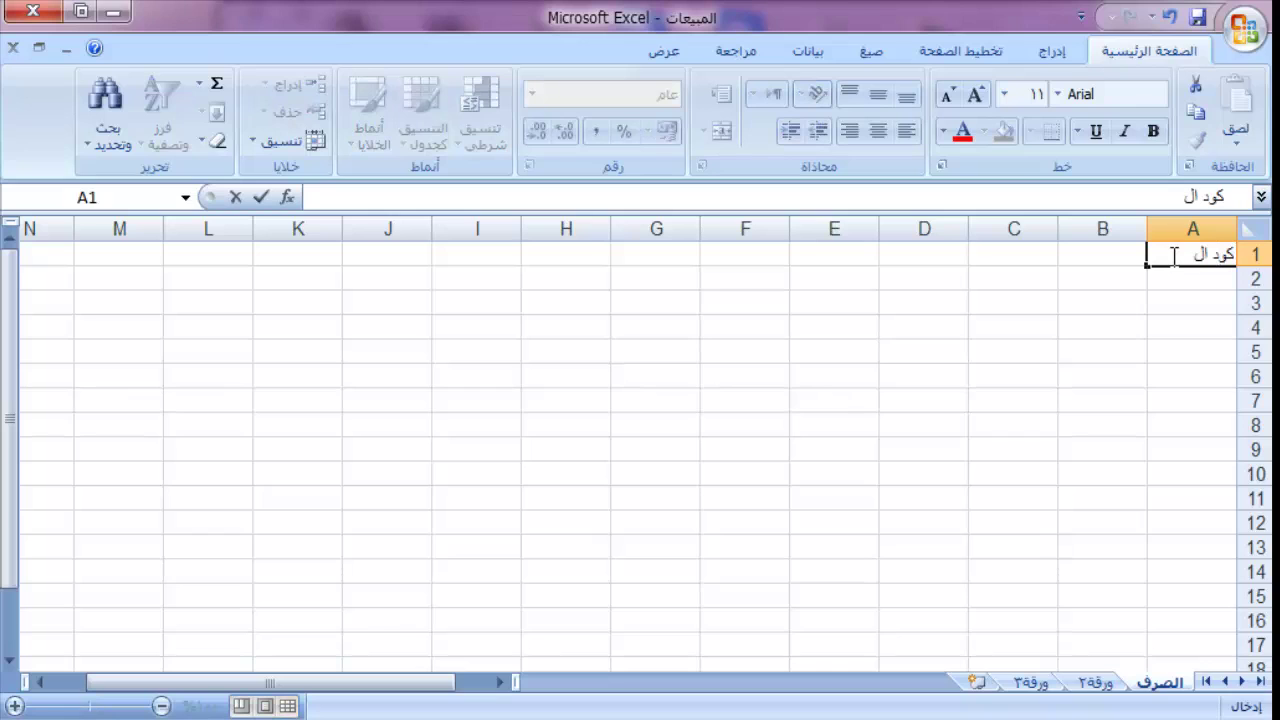
pyautogui.write('صنف')
pyautogui.press('Return')
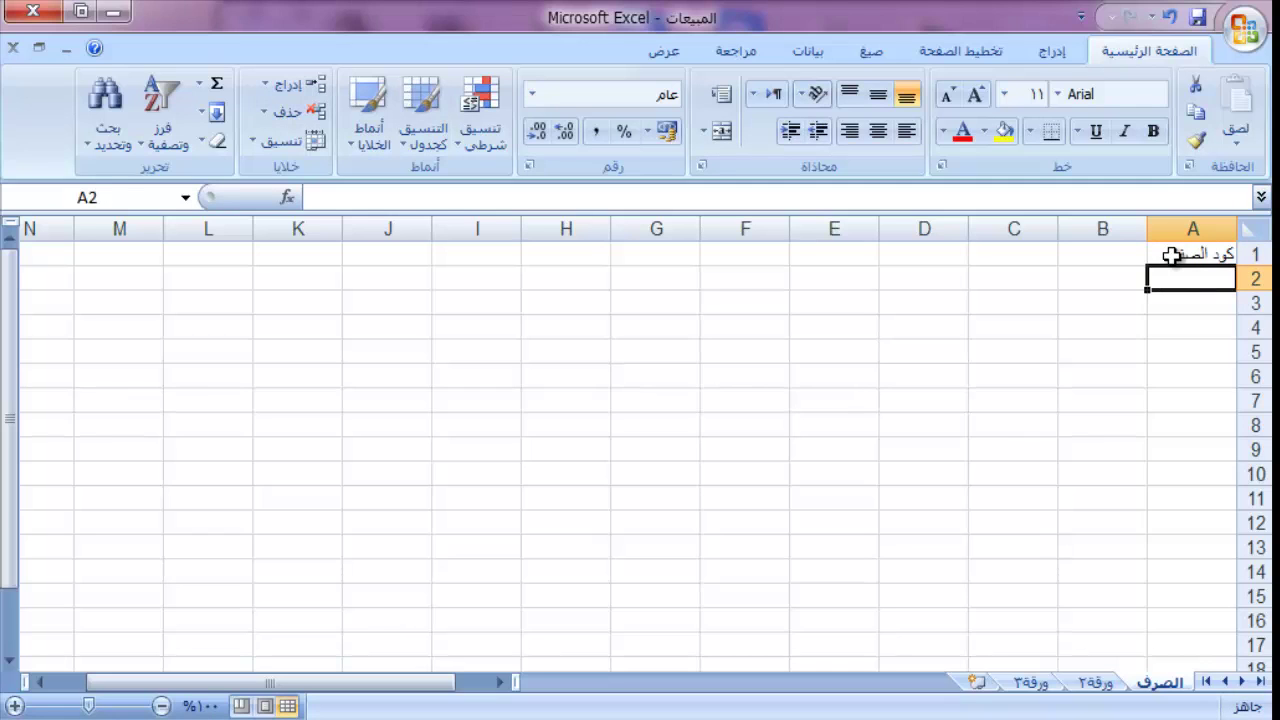
pyautogui.write('اس')
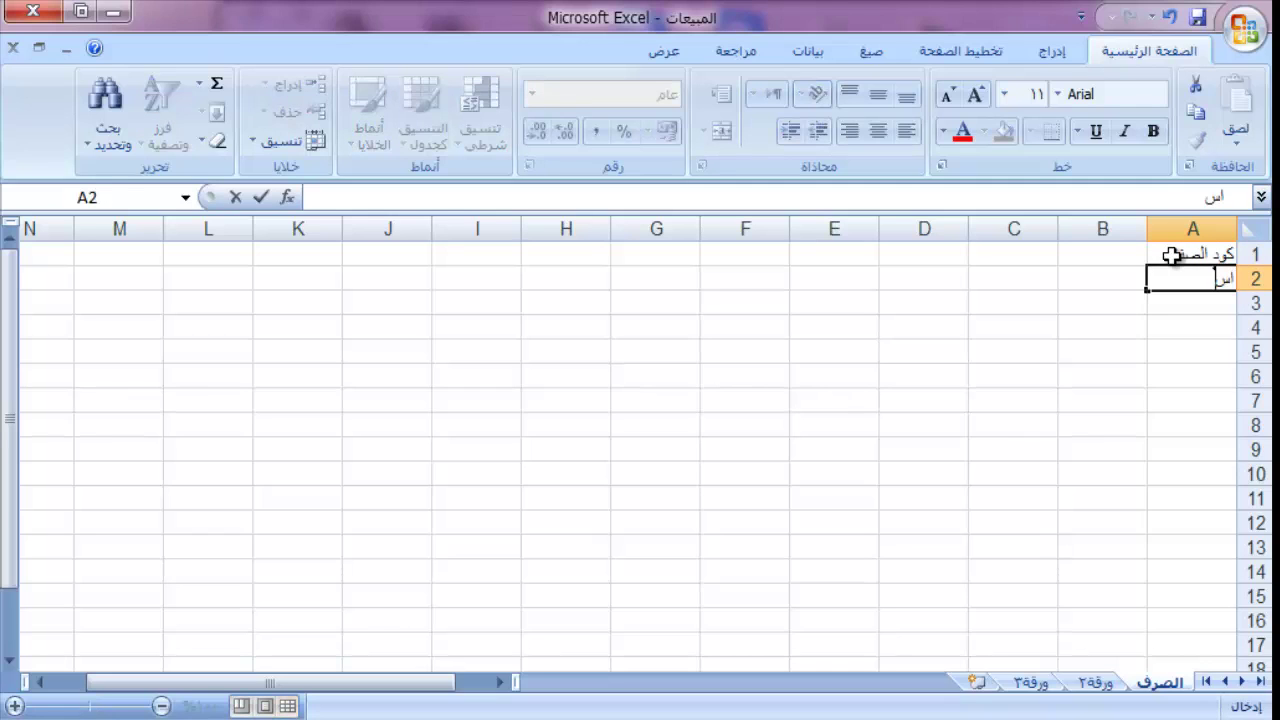
pyautogui.write('م الصنف')
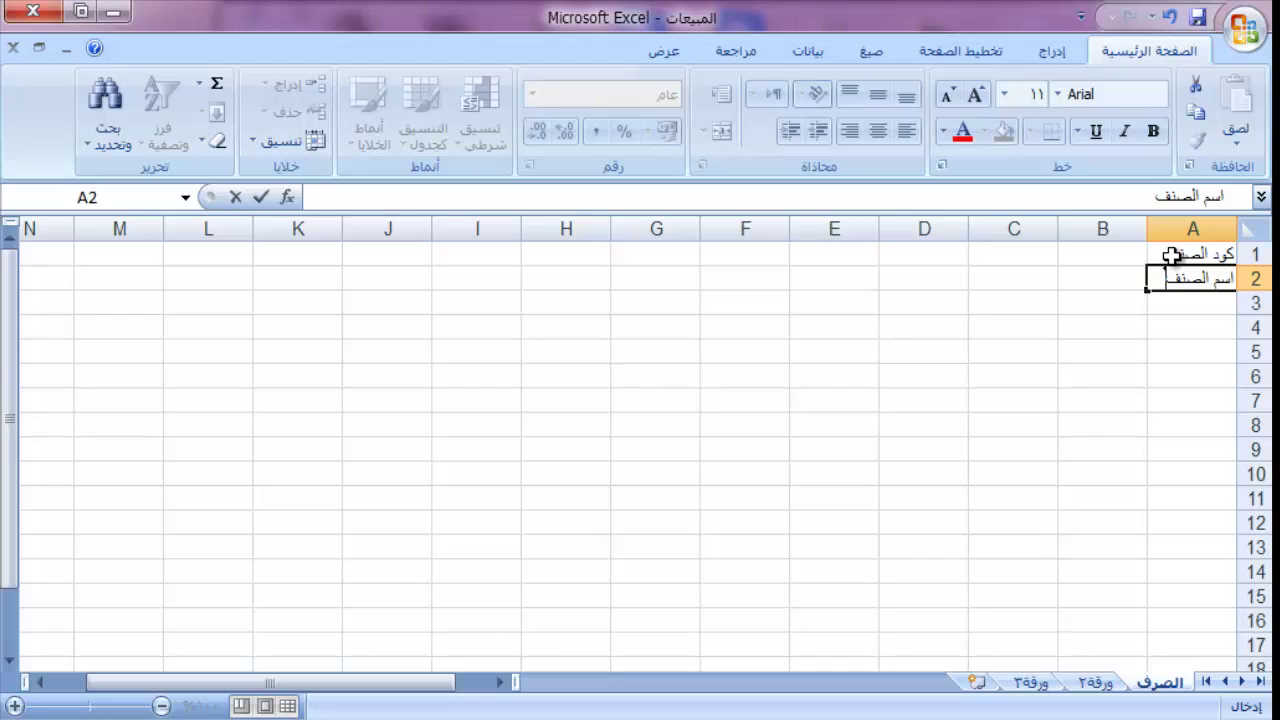
pyautogui.press('Return')
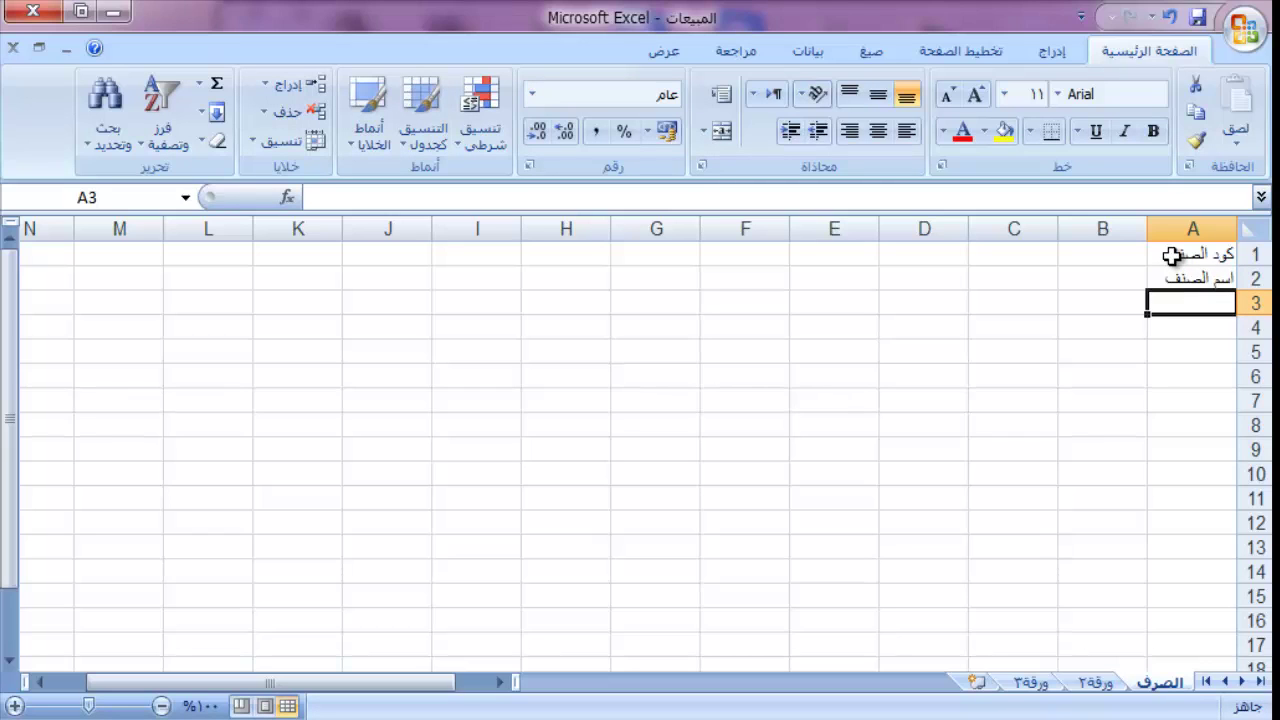
pyautogui.write('سعر')
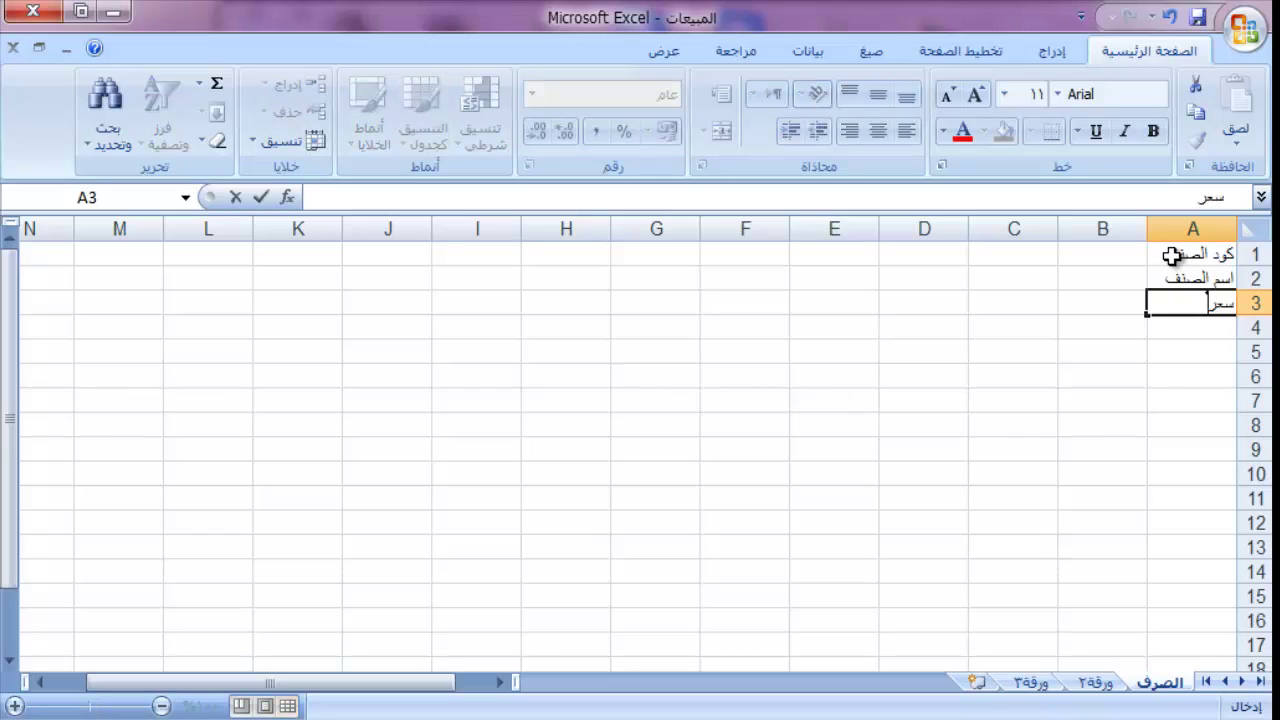
pyautogui.write(' الصنف')
pyautogui.press('Return')
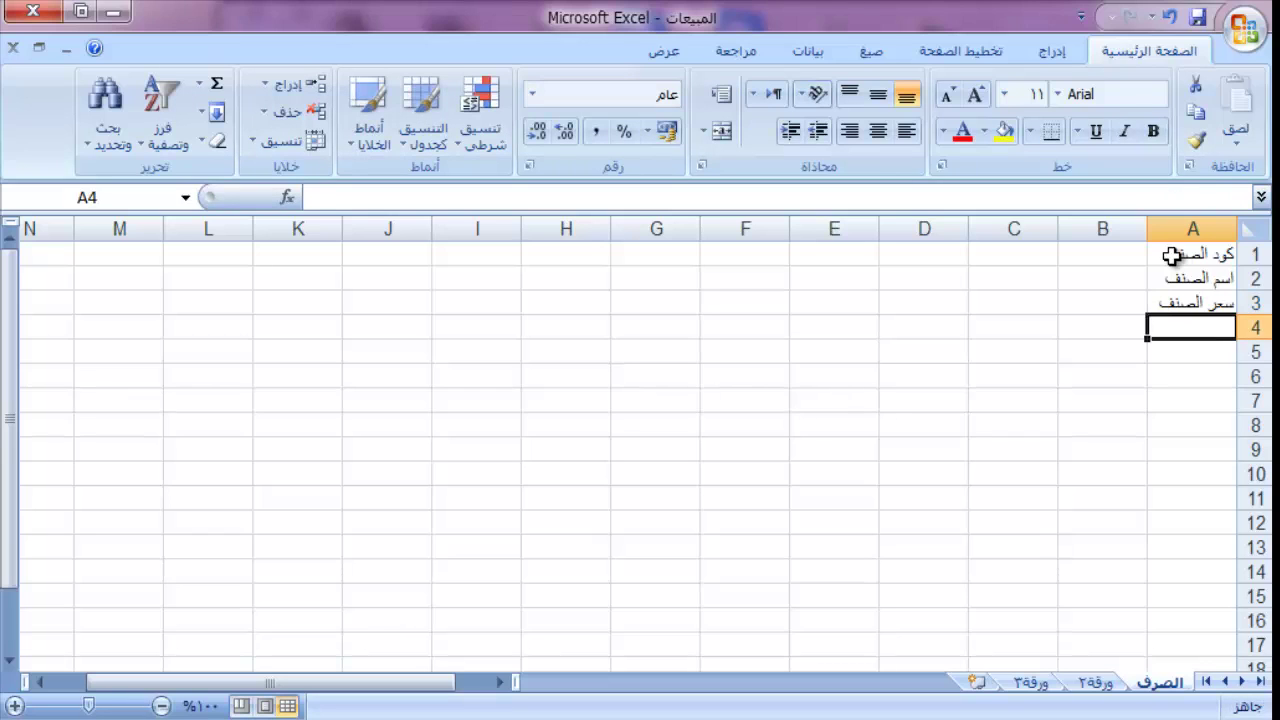
pyautogui.write('رصي')
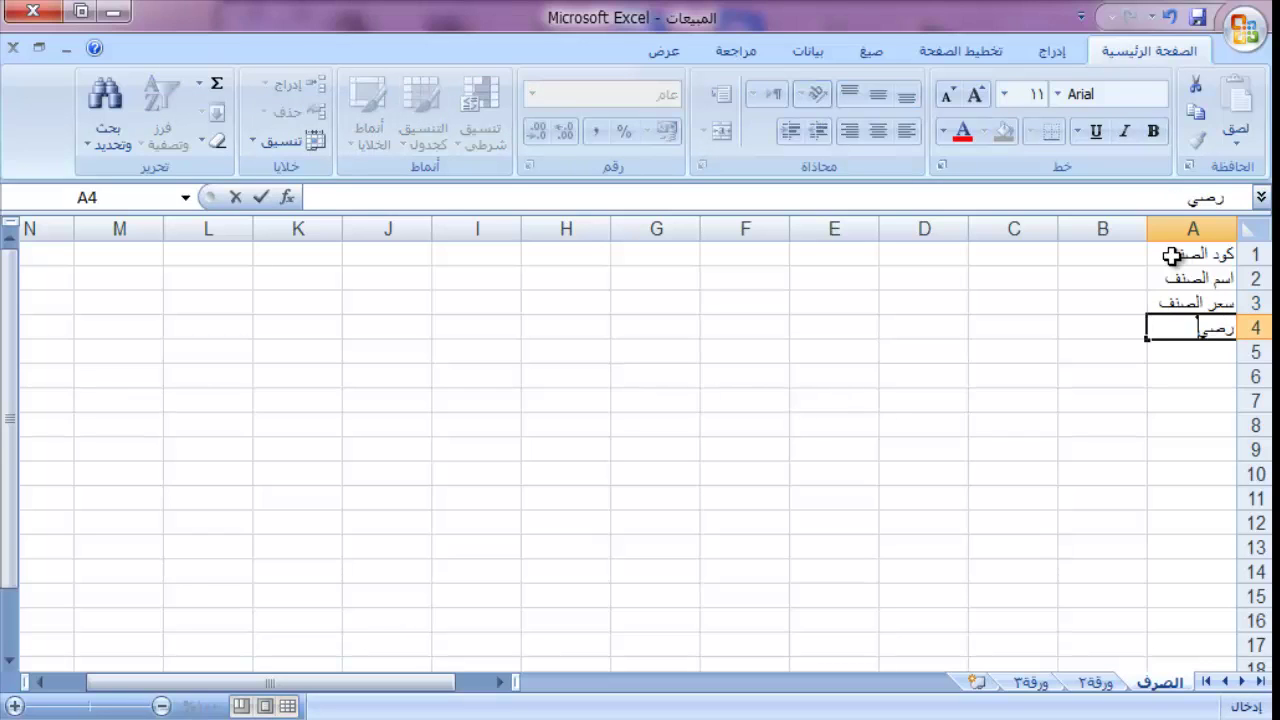
pyautogui.write('د اول')
pyautogui.press('Return')
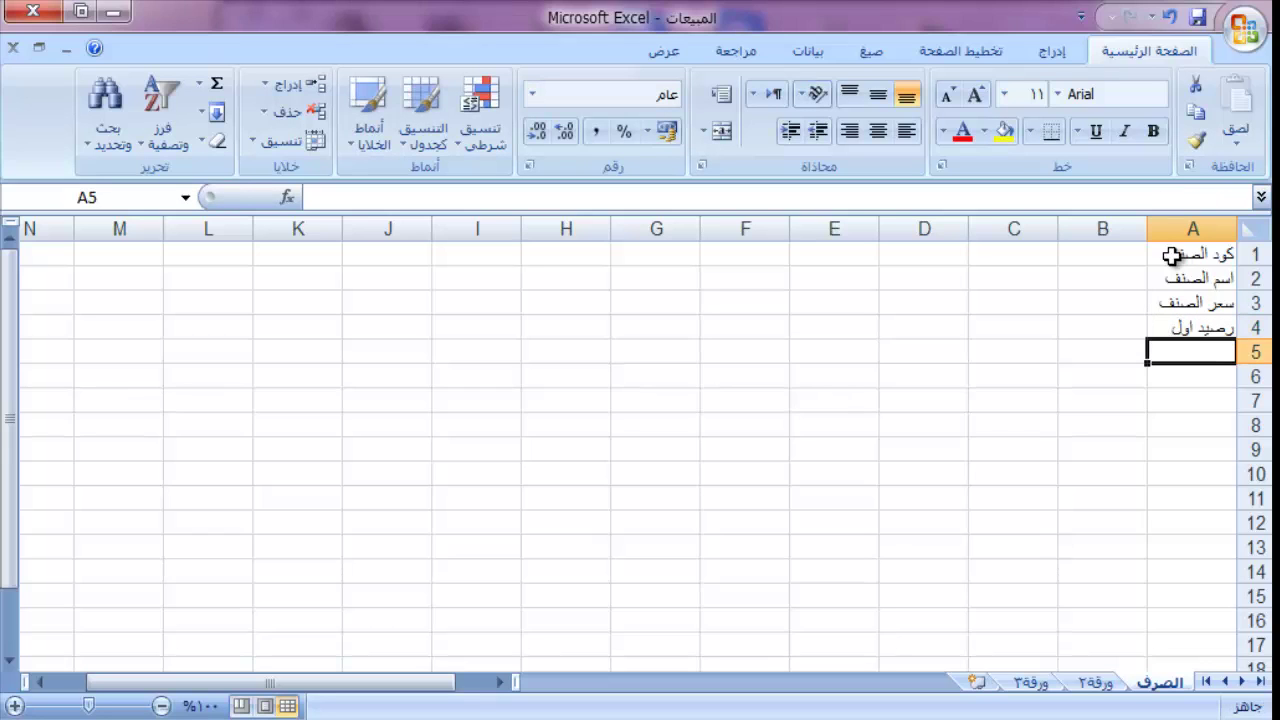
# Step: Add the labels وارد اليوم, مرتجع اليوم and الرصيد المتاح in A5:A7
pyautogui.write('وارد ا')
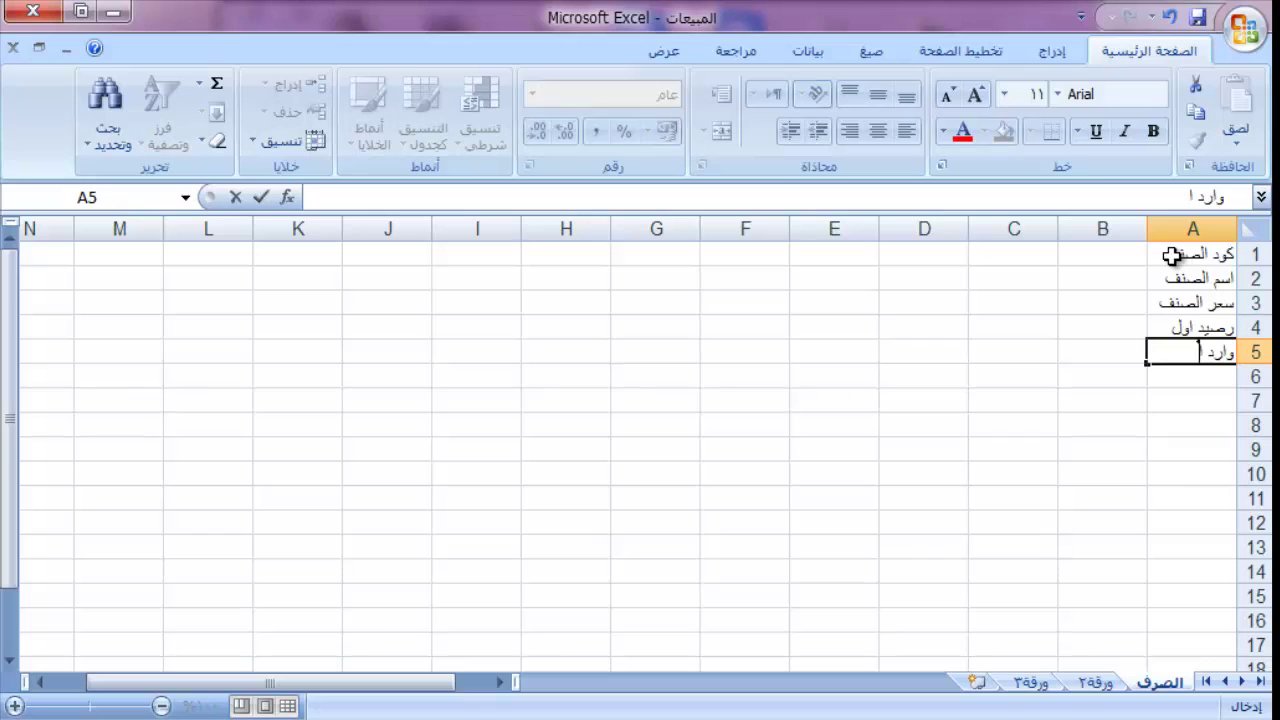
pyautogui.write('ليوم')
pyautogui.press('Return')
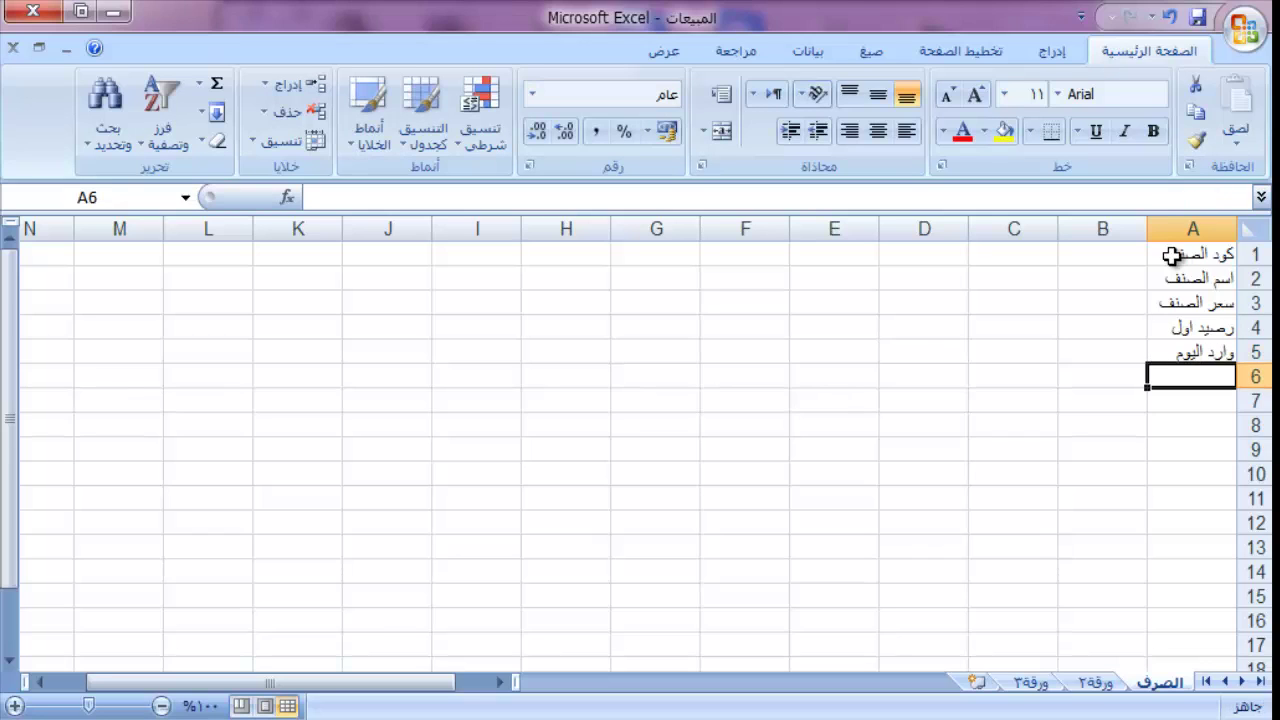
pyautogui.write('مرت')
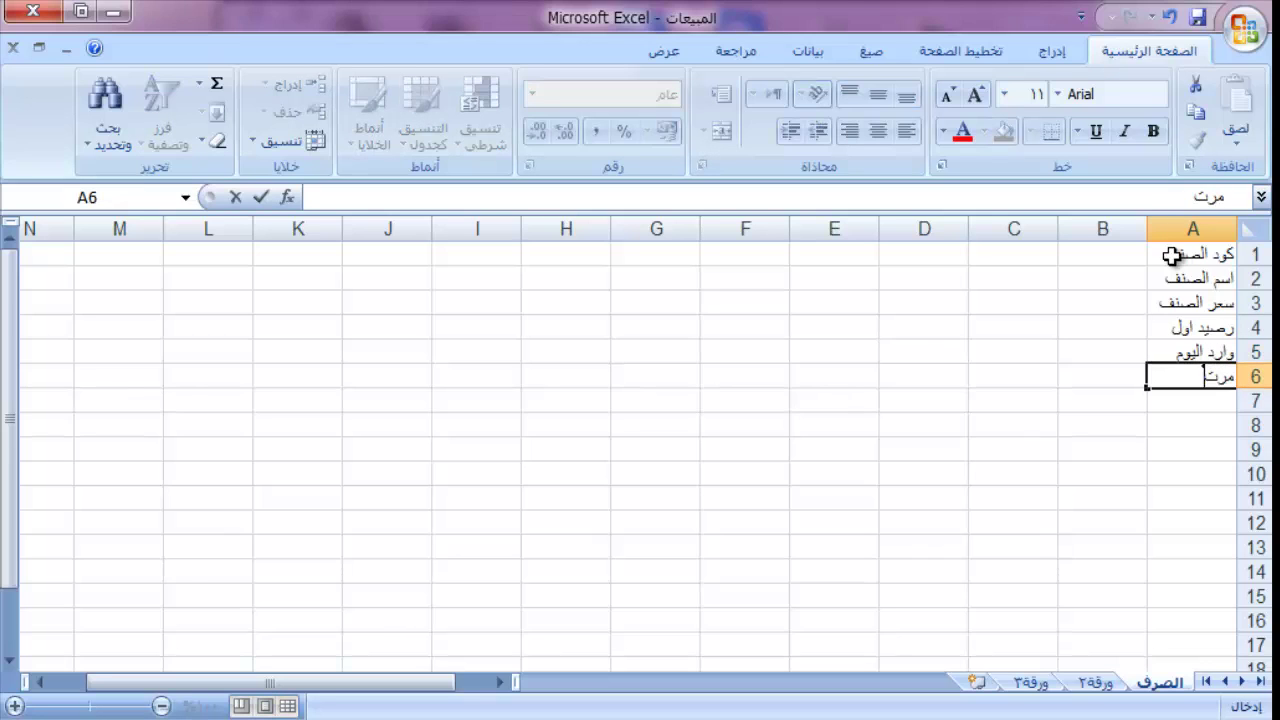
pyautogui.write('جع اليوم')
pyautogui.press('Return')
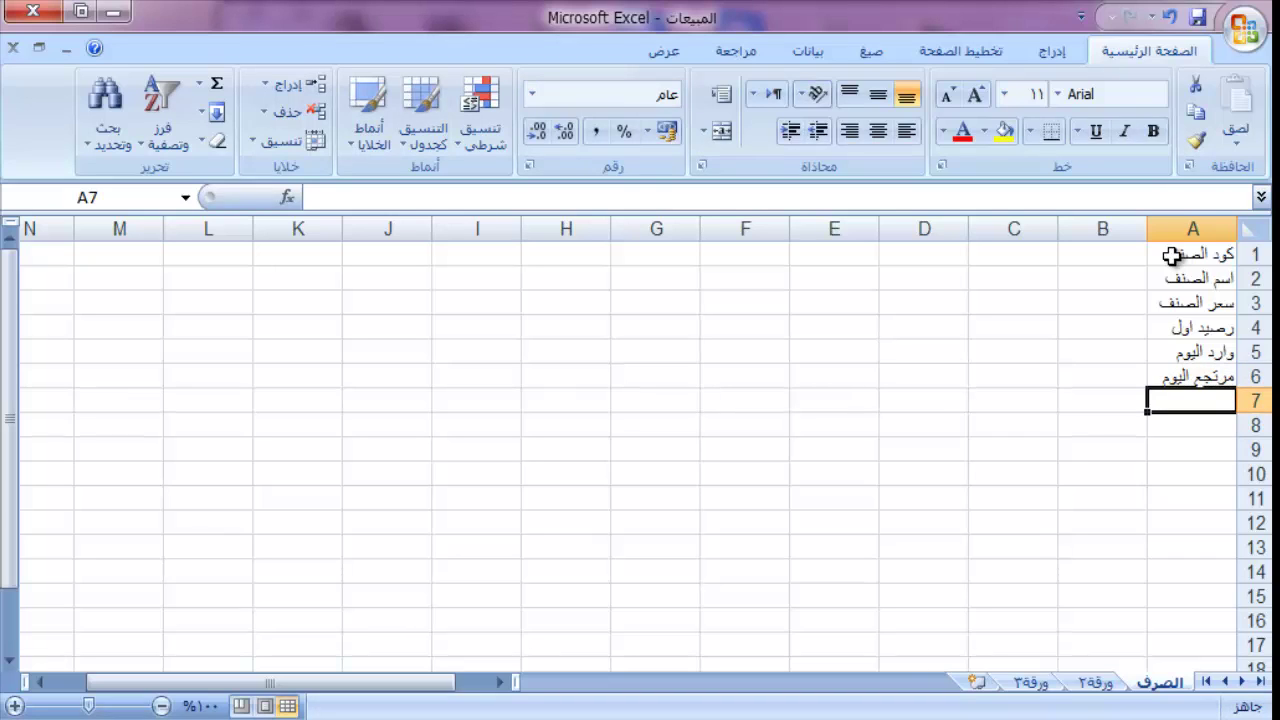
pyautogui.write('الرصيد')
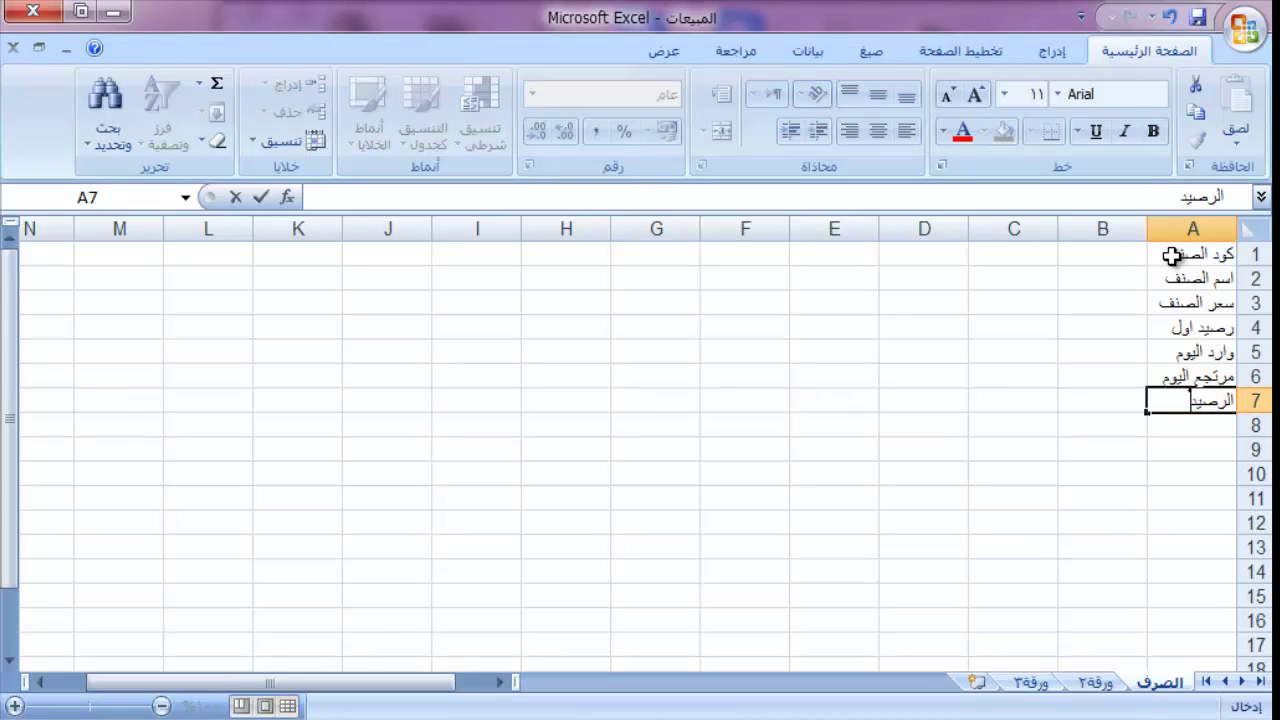
pyautogui.write(' المتاح')
pyautogui.press('Return')
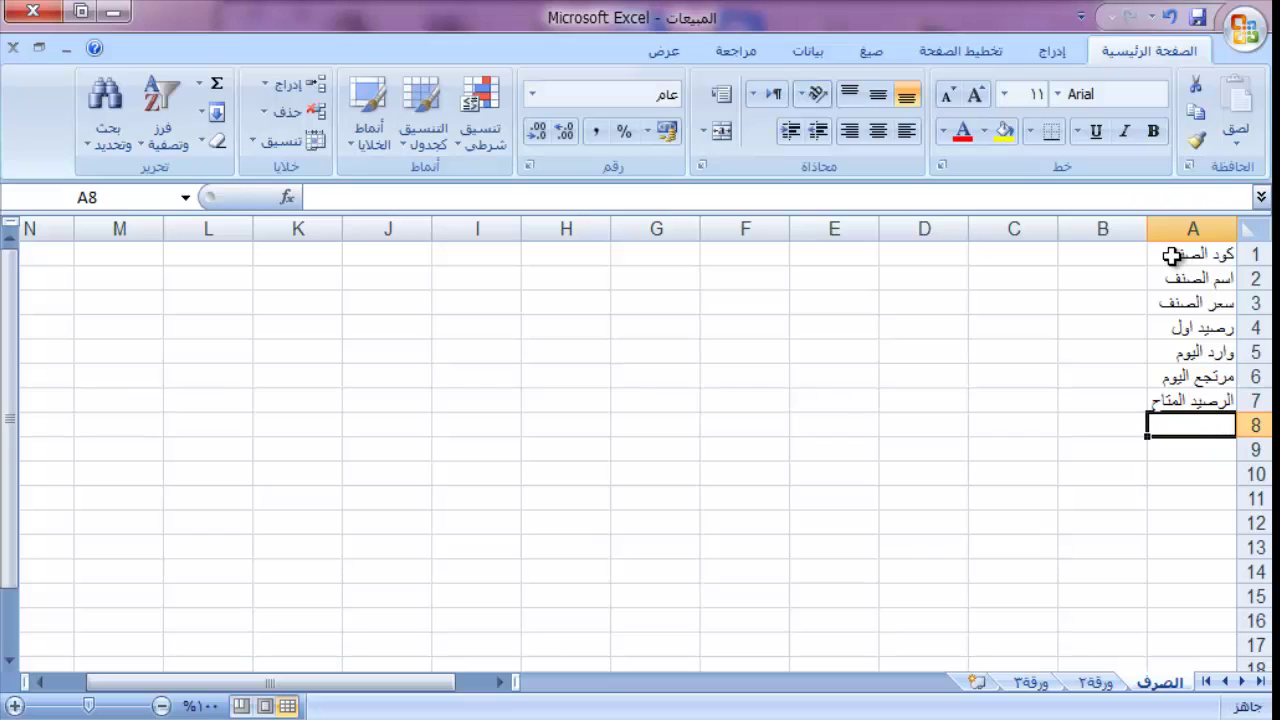
pyautogui.write('ا')
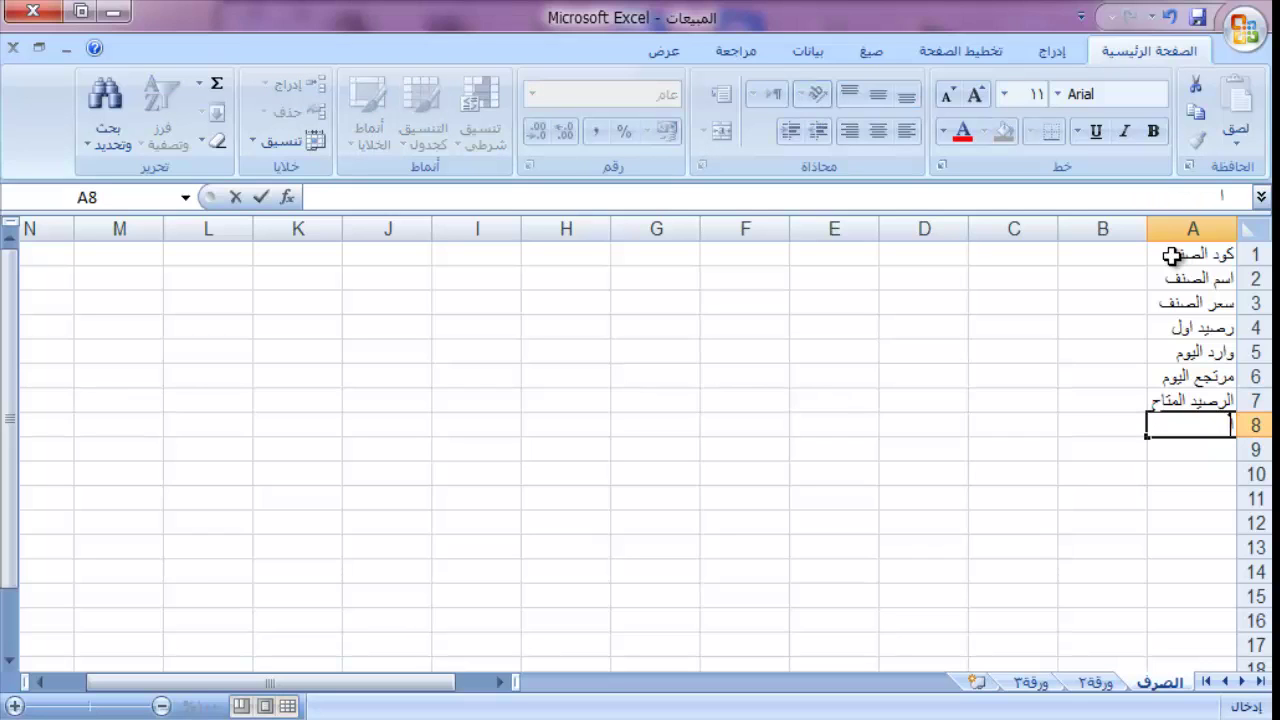
pyautogui.write('ح')
pyautogui.press('BackSpace')
pyautogui.press('BackSpace')
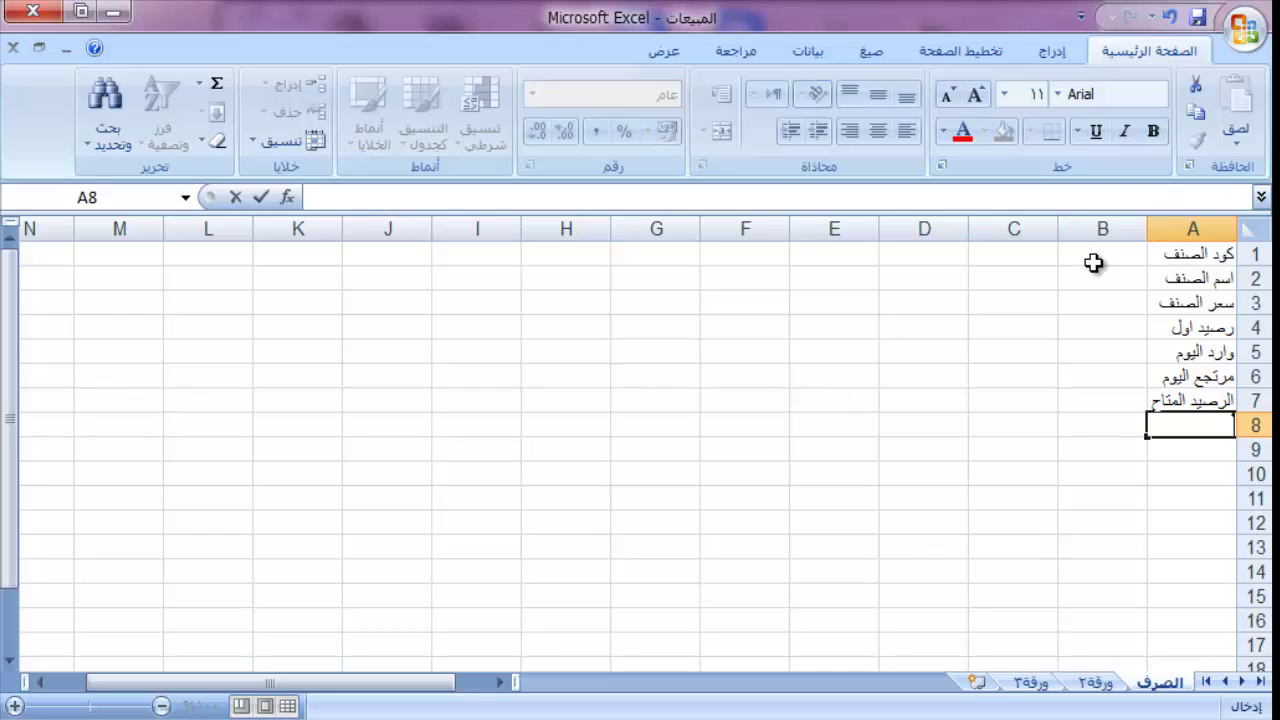
# Step: Enter item codes 110001 in B1 and 110002 in C1, then select B1:C1
pyautogui.click(1095, 260)
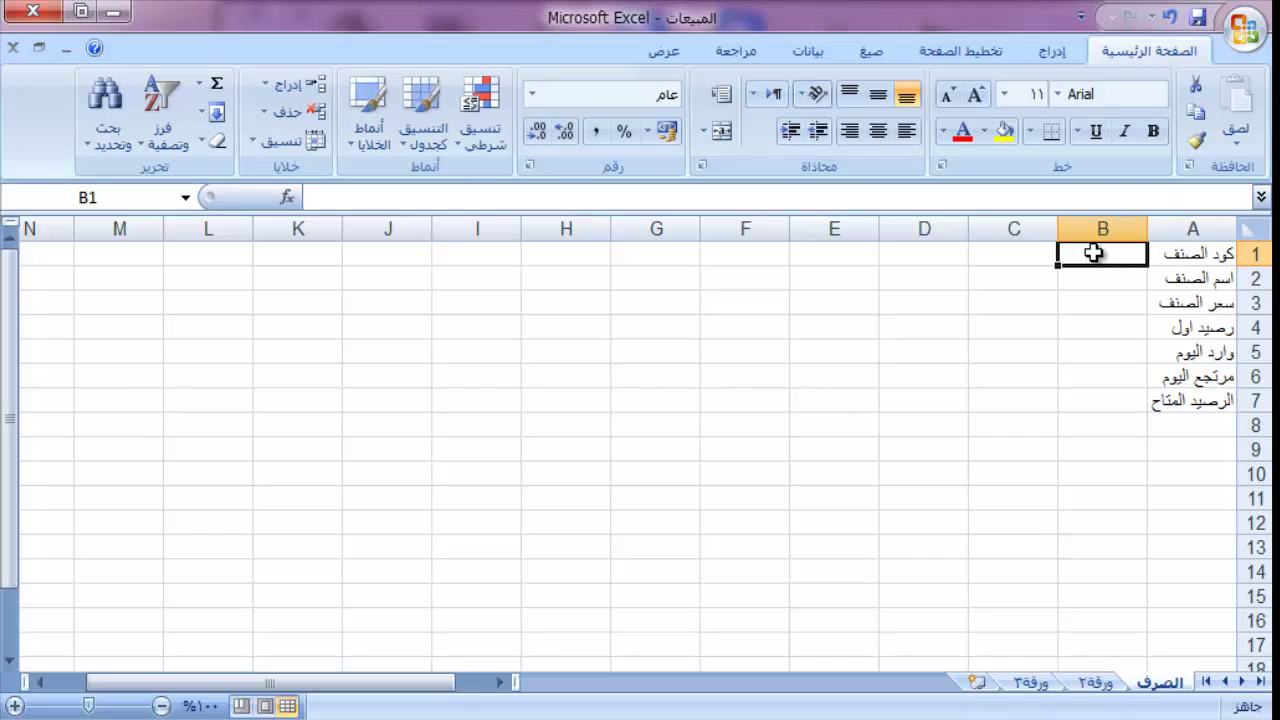
pyautogui.write('110')
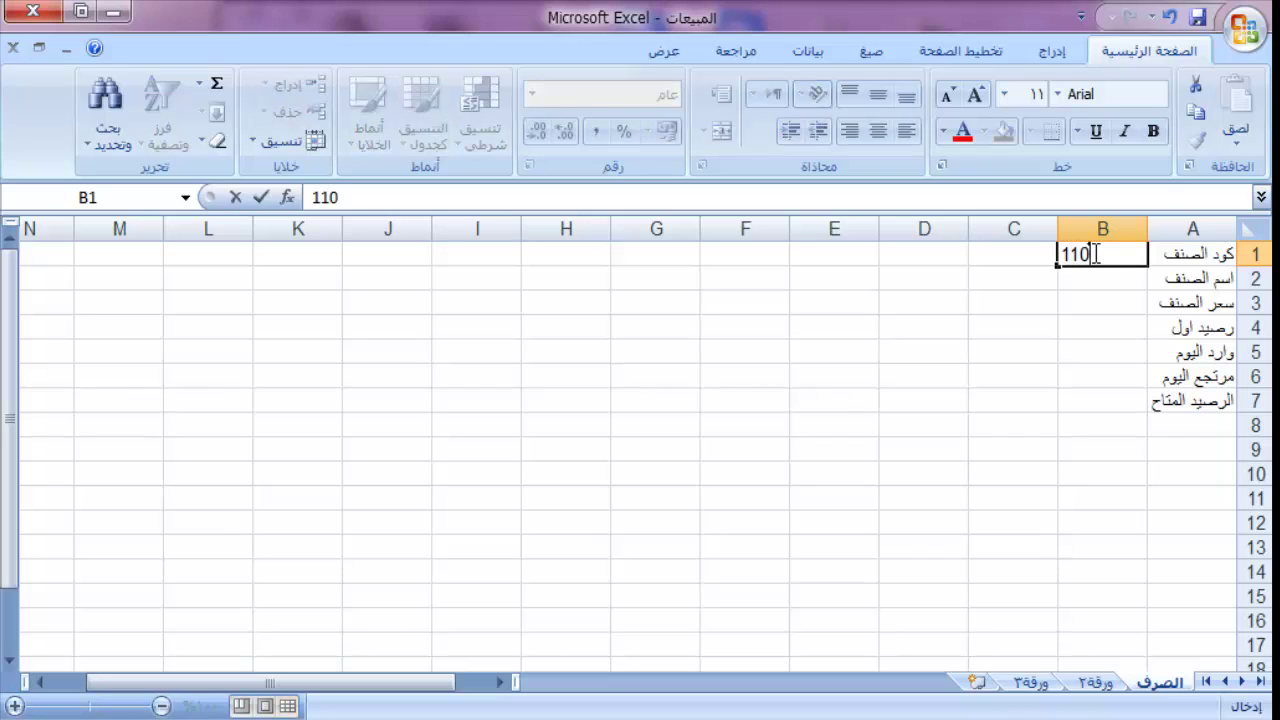
pyautogui.write('001')
pyautogui.press('Tab')
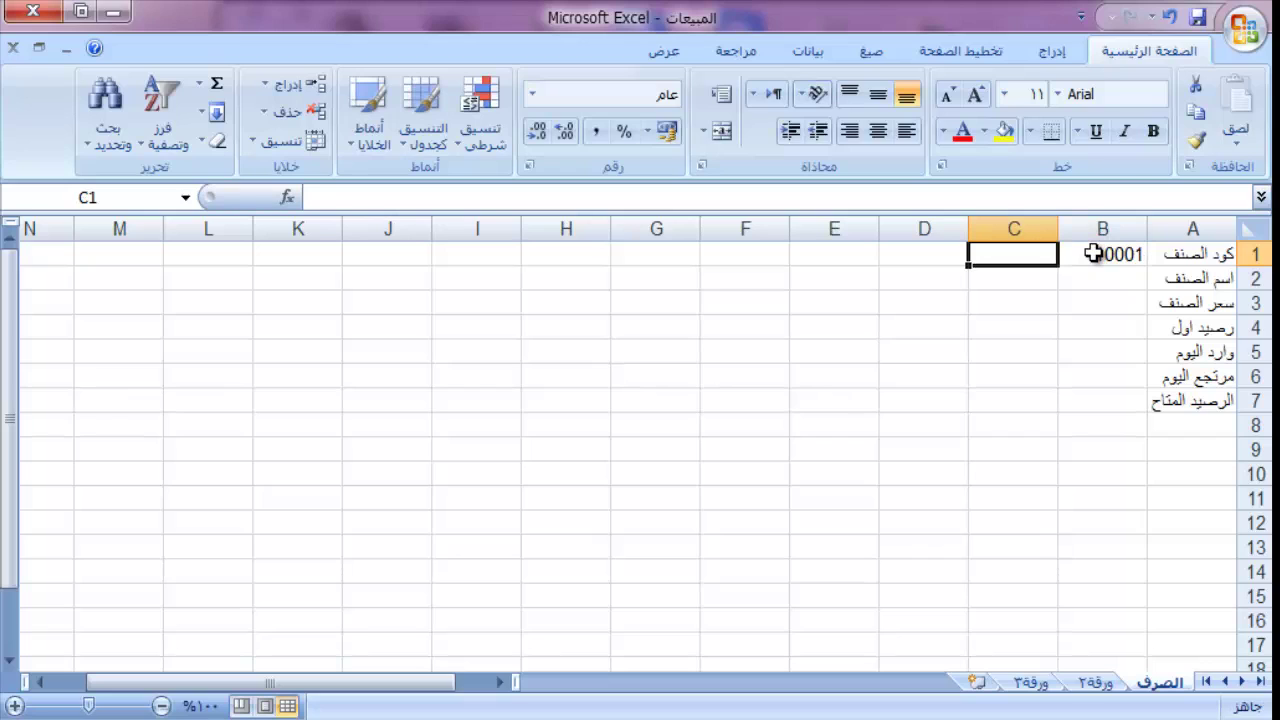
pyautogui.write('1100')
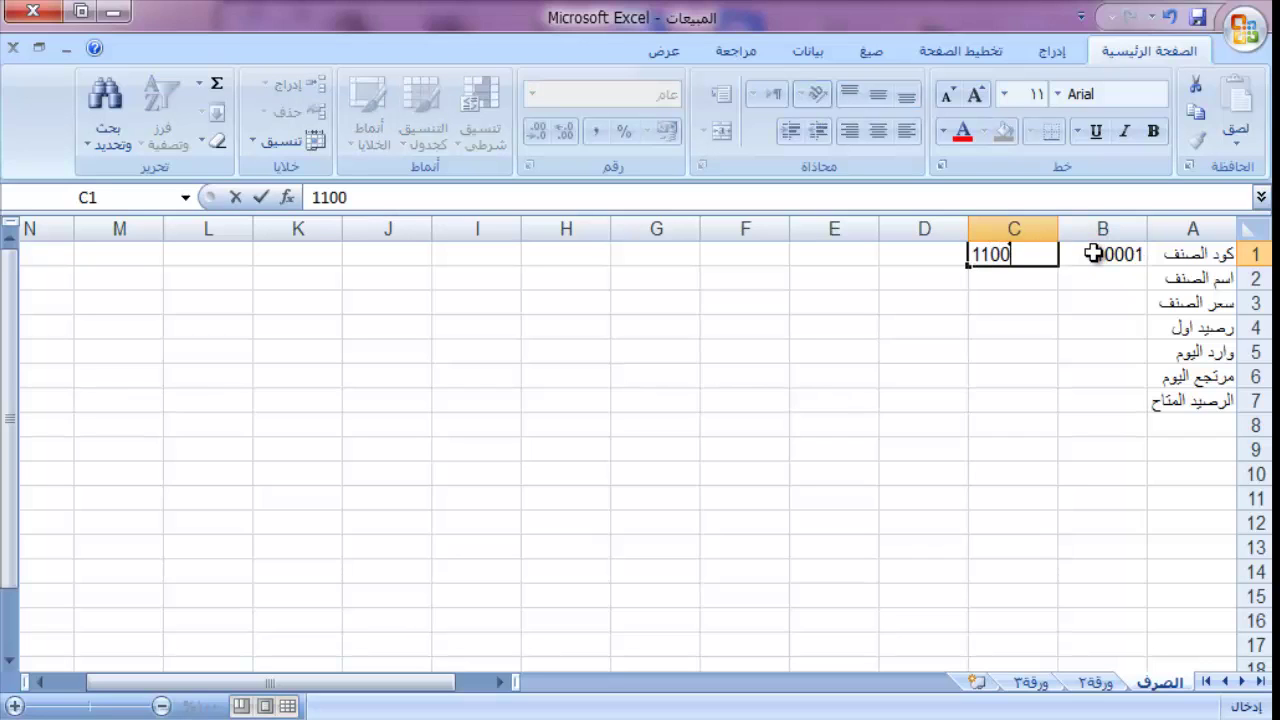
pyautogui.write('02')
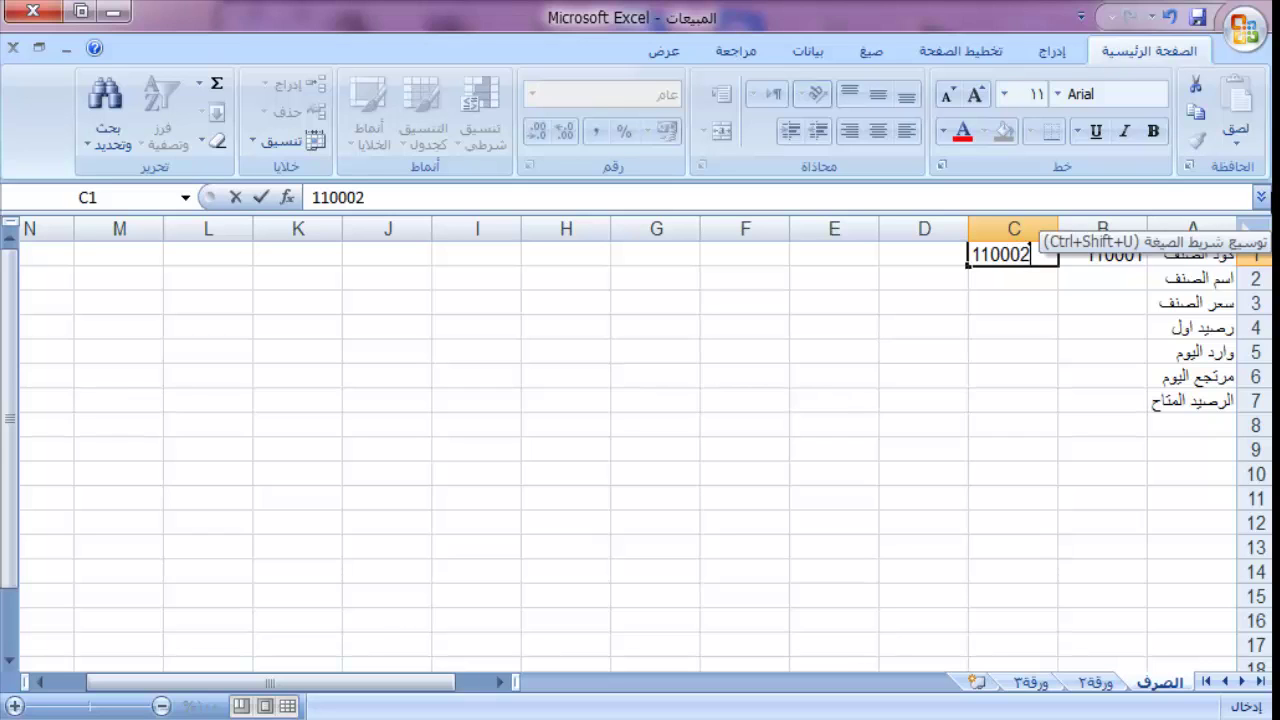
pyautogui.press('Return')
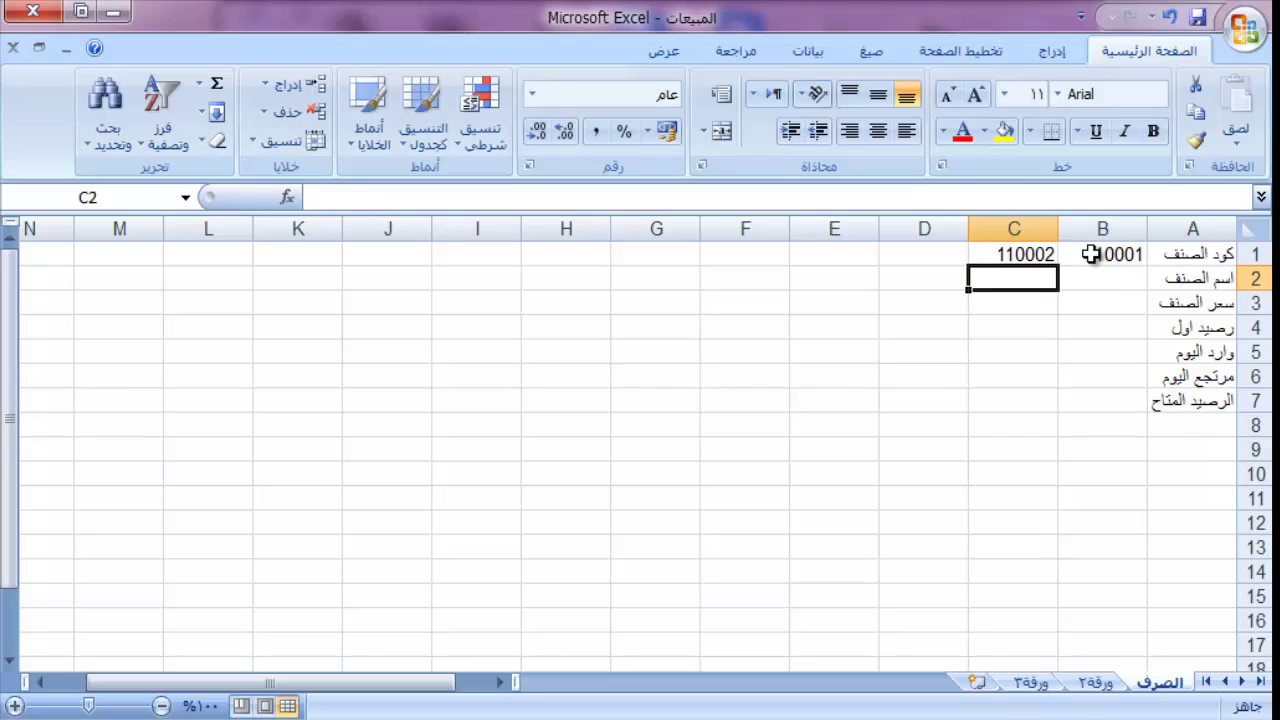
pyautogui.click(1066, 252)
pyautogui.moveTo(1068, 255); pyautogui.dragTo(703, 251)
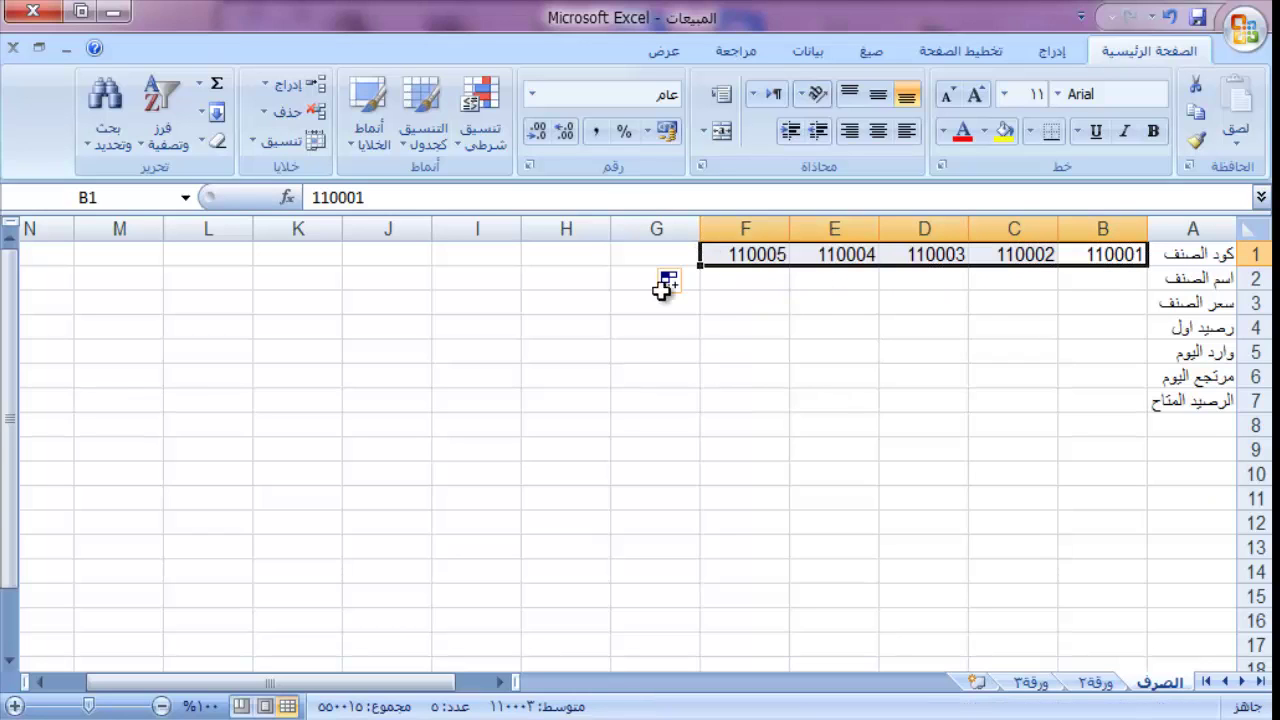
# Step: Enter item names كارت شحن١٠ in B2 and كارت شحن٢٥ in C2
pyautogui.click(1100, 279)
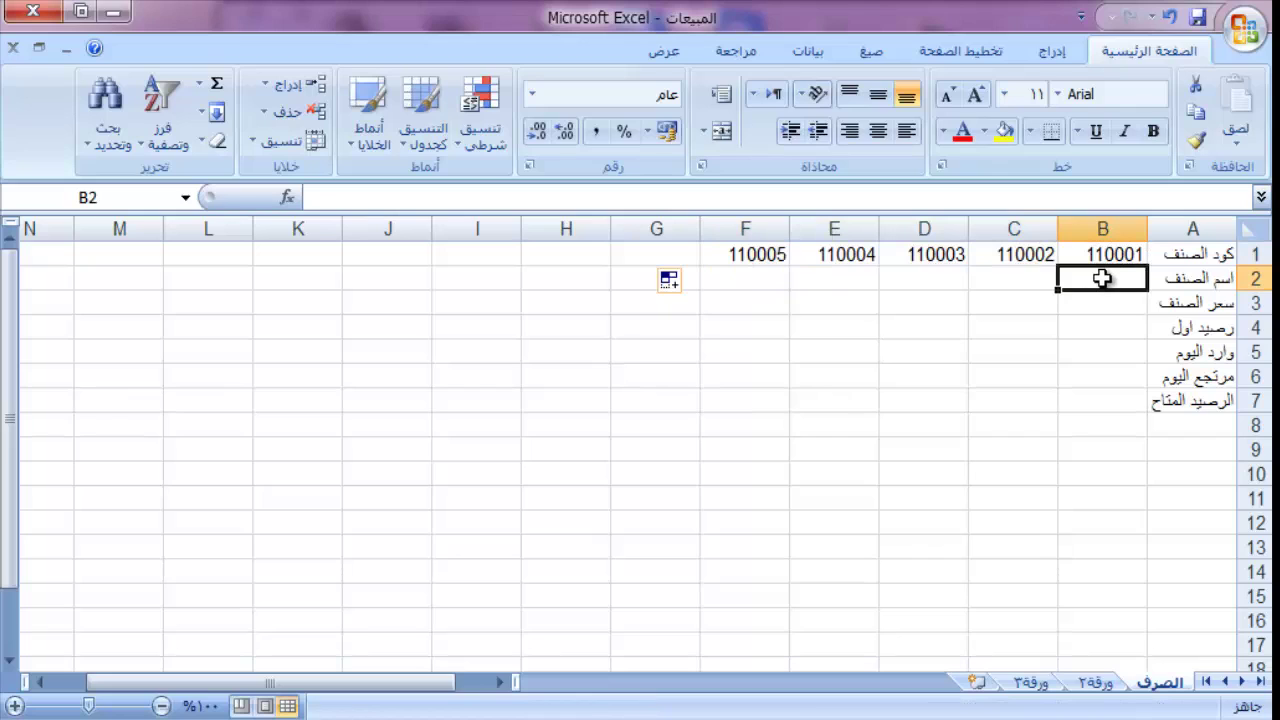
pyautogui.write('كارت')
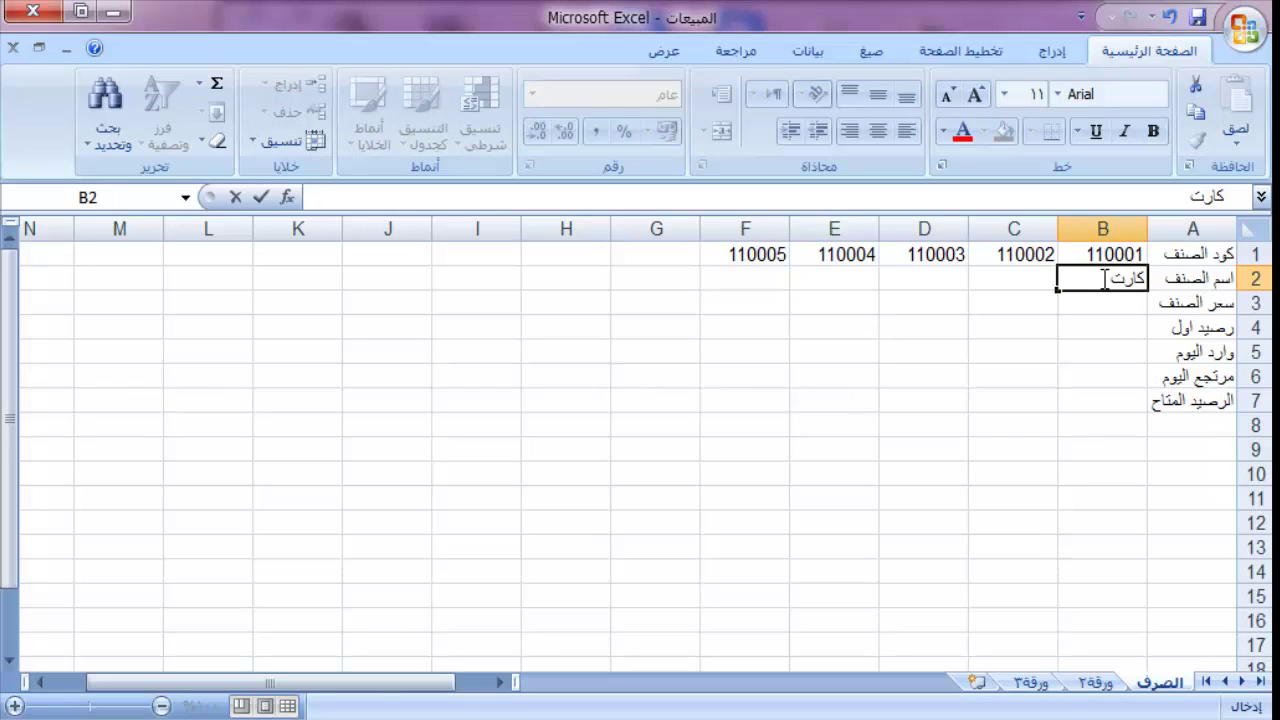
pyautogui.write(' شحن١٠')
pyautogui.press('Tab')
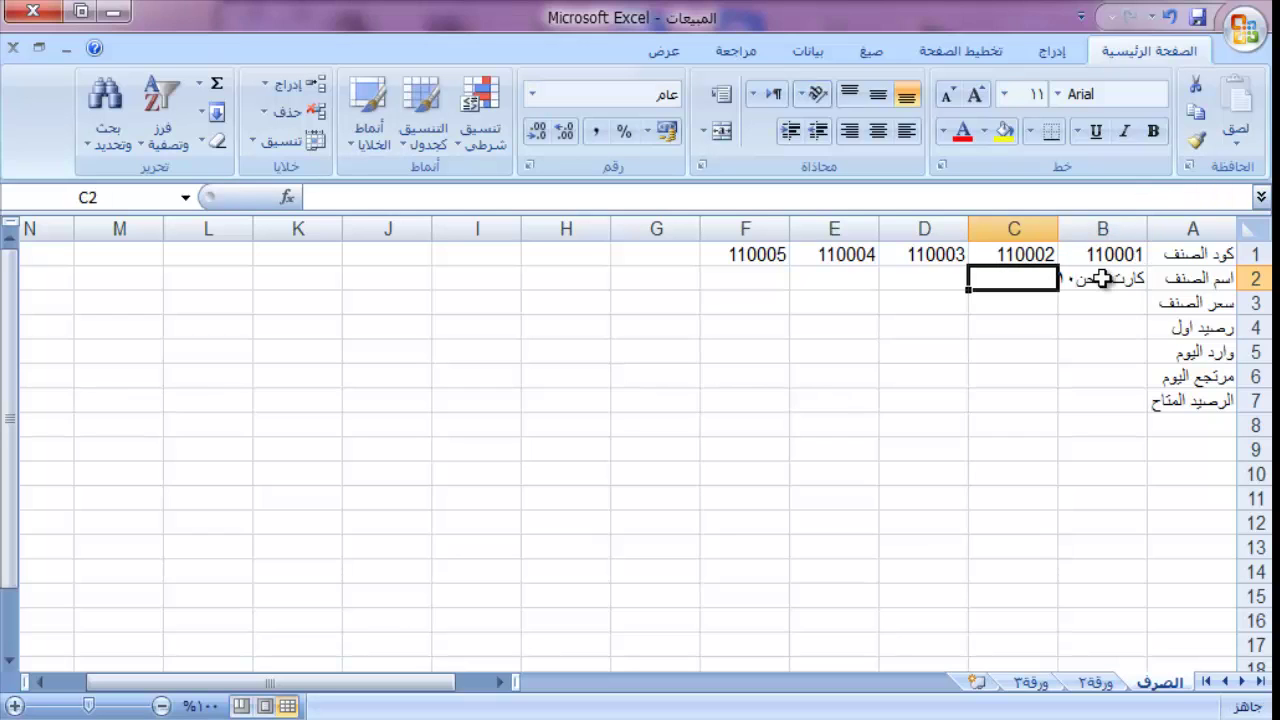
pyautogui.write('كارت')
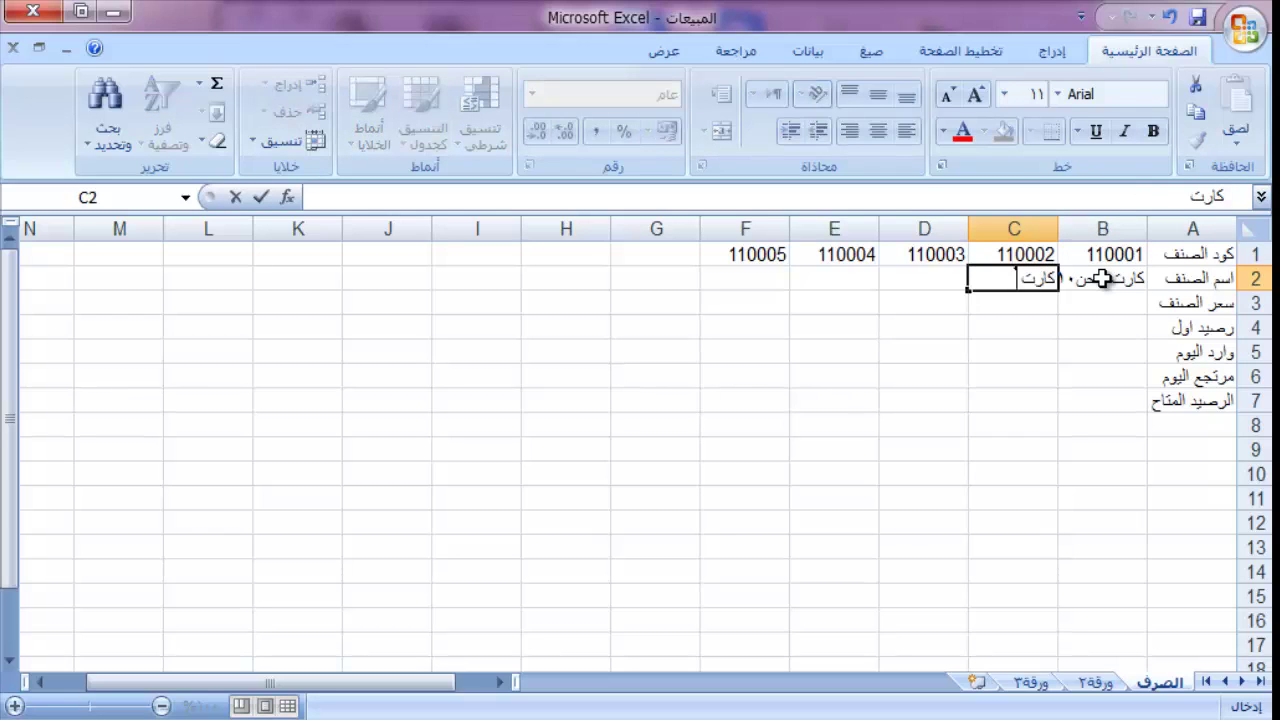
pyautogui.write(' سح')
pyautogui.press('BackSpace')
pyautogui.write('حن٢٥')
pyautogui.press('Tab')
# Step: Fill D2:F2 with كارت شحنه٠, كارت شحن ١٠٠ and شحن على الطاير
pyautogui.write('كا')
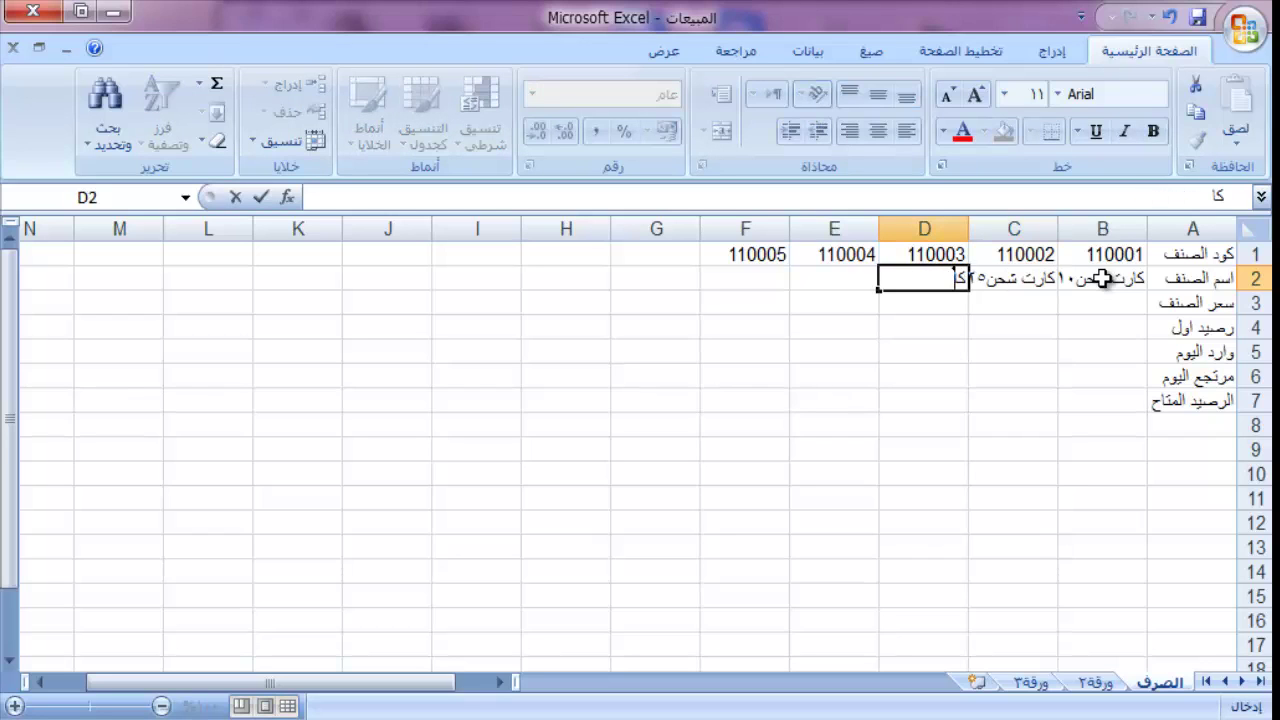
pyautogui.write('رت شحن')
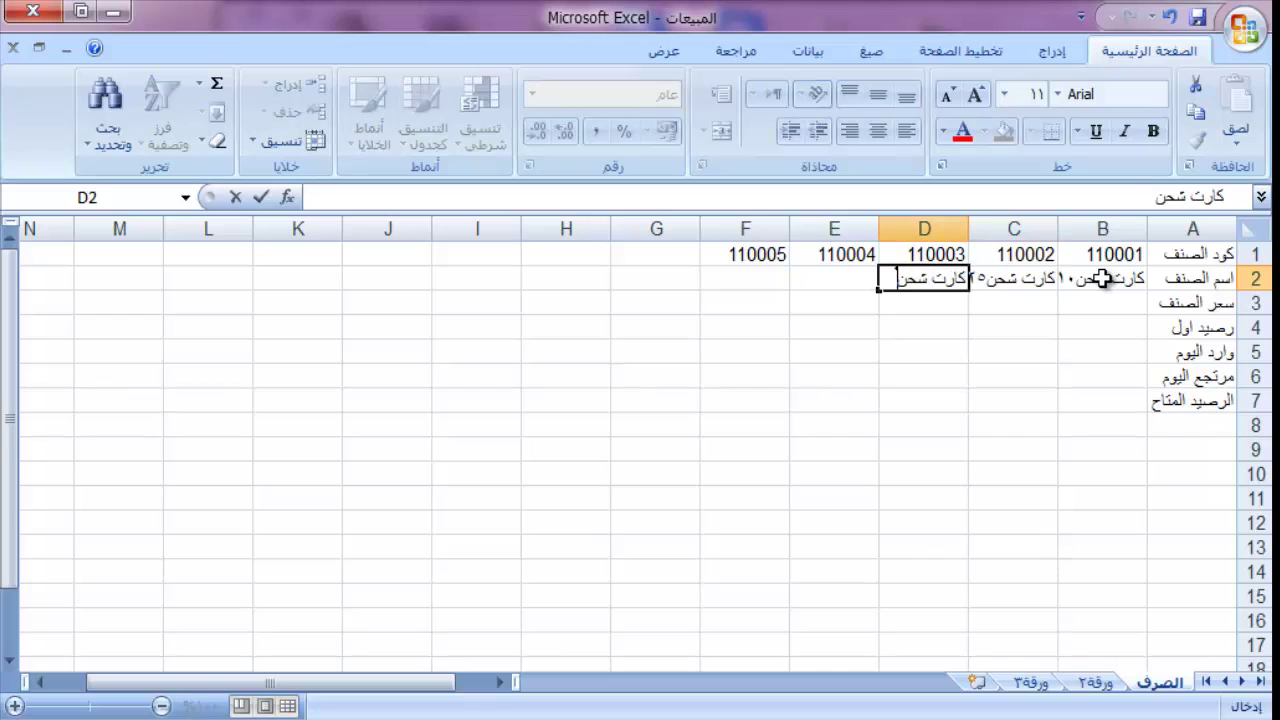
pyautogui.write('ه')
pyautogui.write('٠')
pyautogui.press('Tab')
pyautogui.write('ك')
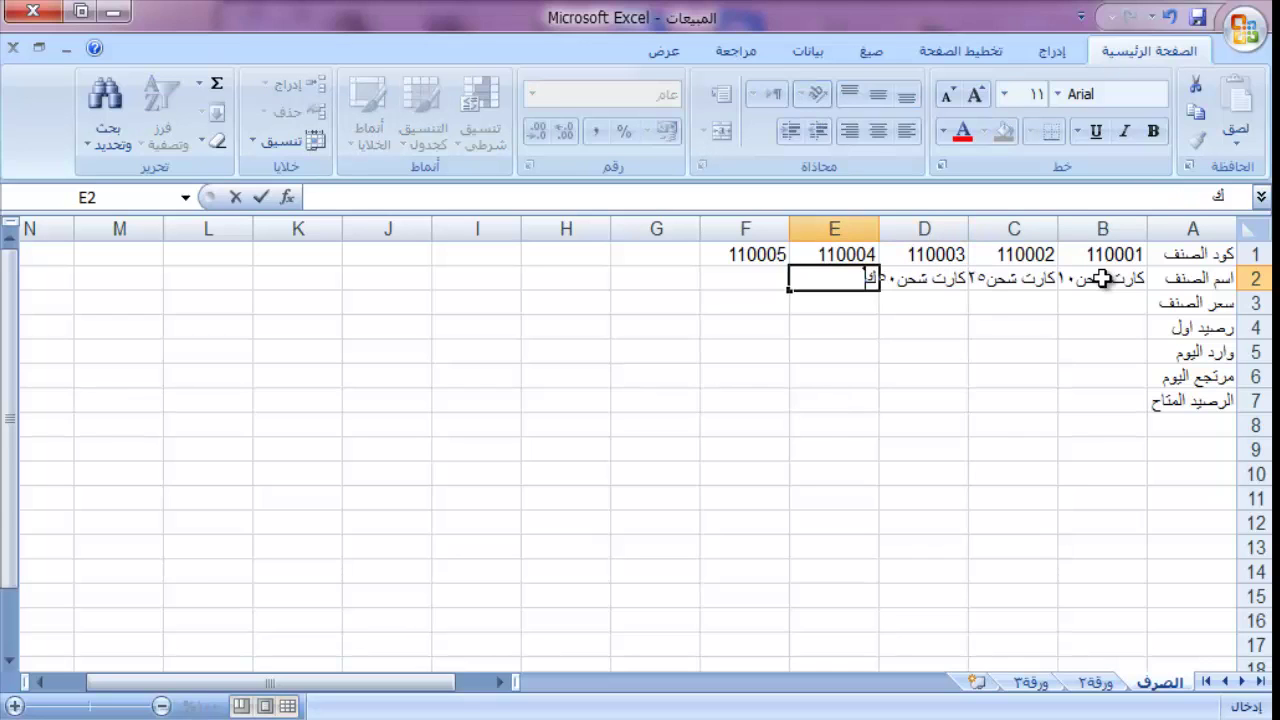
pyautogui.write('ارت شح')
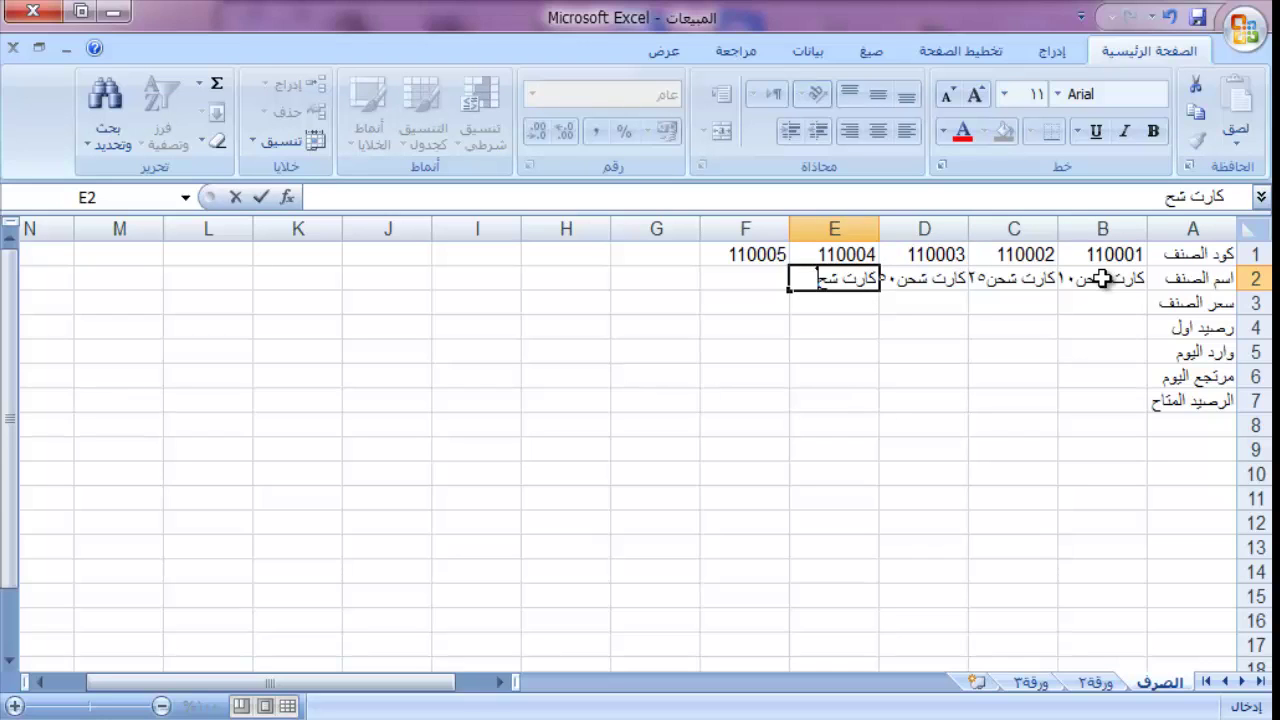
pyautogui.write('ن ١٠٠')
pyautogui.press('Tab')
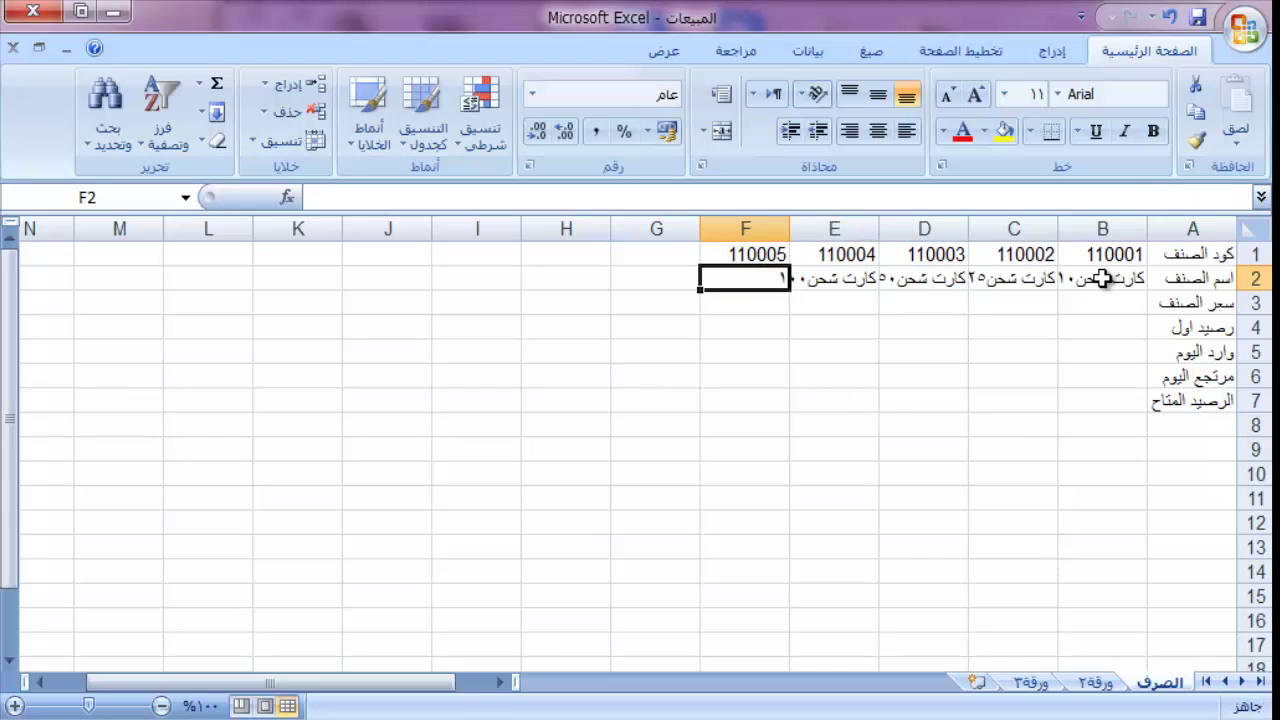
pyautogui.write('شحن')
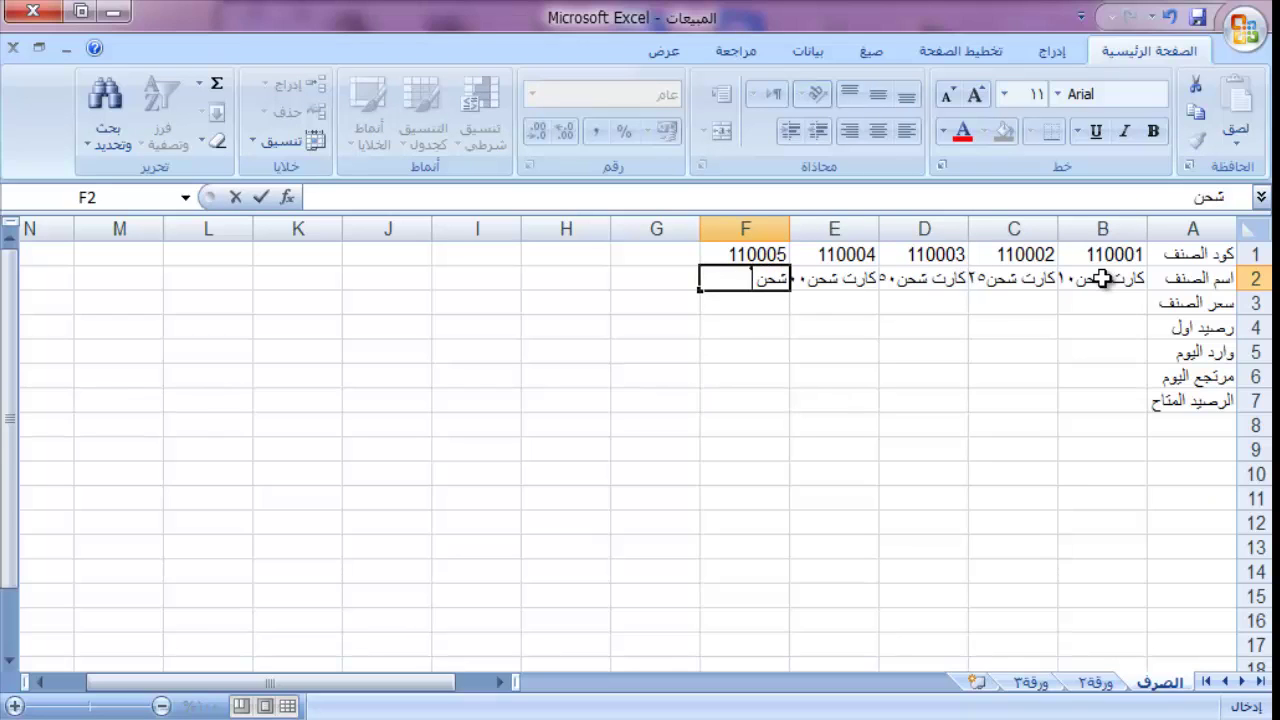
pyautogui.write(' على الط')
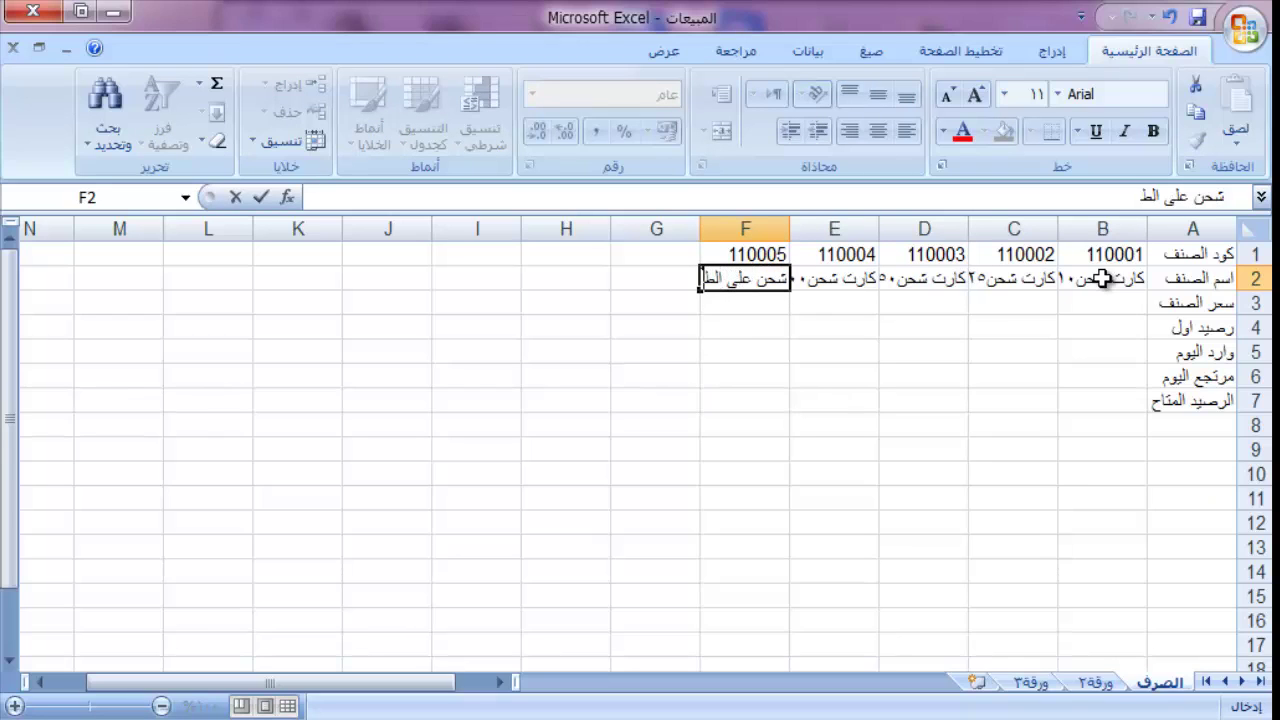
pyautogui.write('اير')
pyautogui.press('Return')
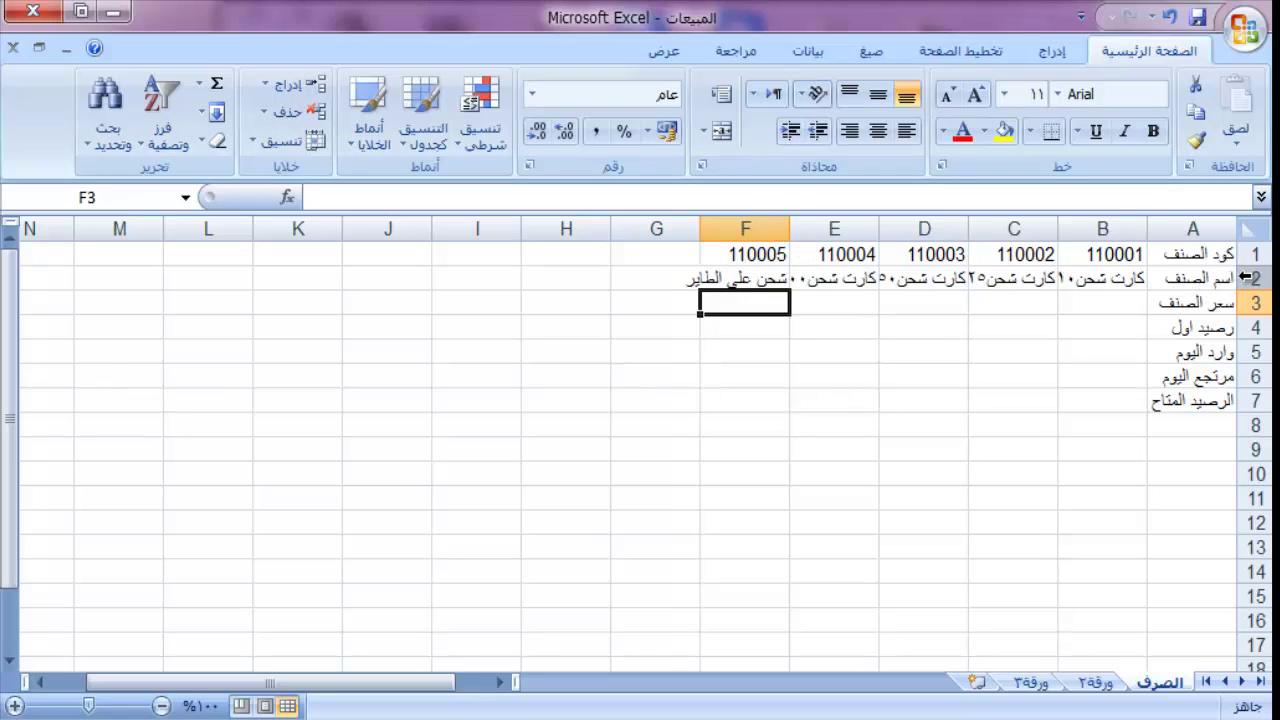
# Step: Rotate the item names in B2:F2 to 90-degree vertical text and narrow column B
pyautogui.moveTo(1094, 291); pyautogui.dragTo(737, 278)
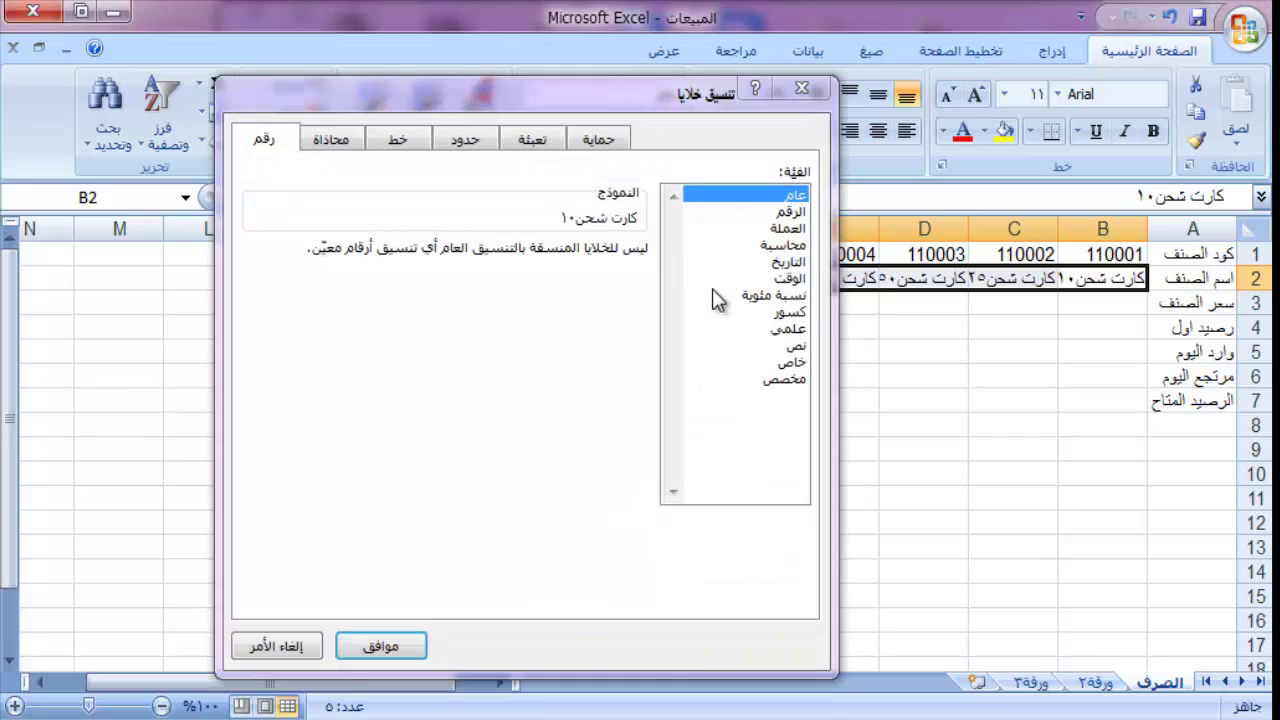
pyautogui.click(318, 148)
pyautogui.moveTo(325, 262); pyautogui.dragTo(262, 206)
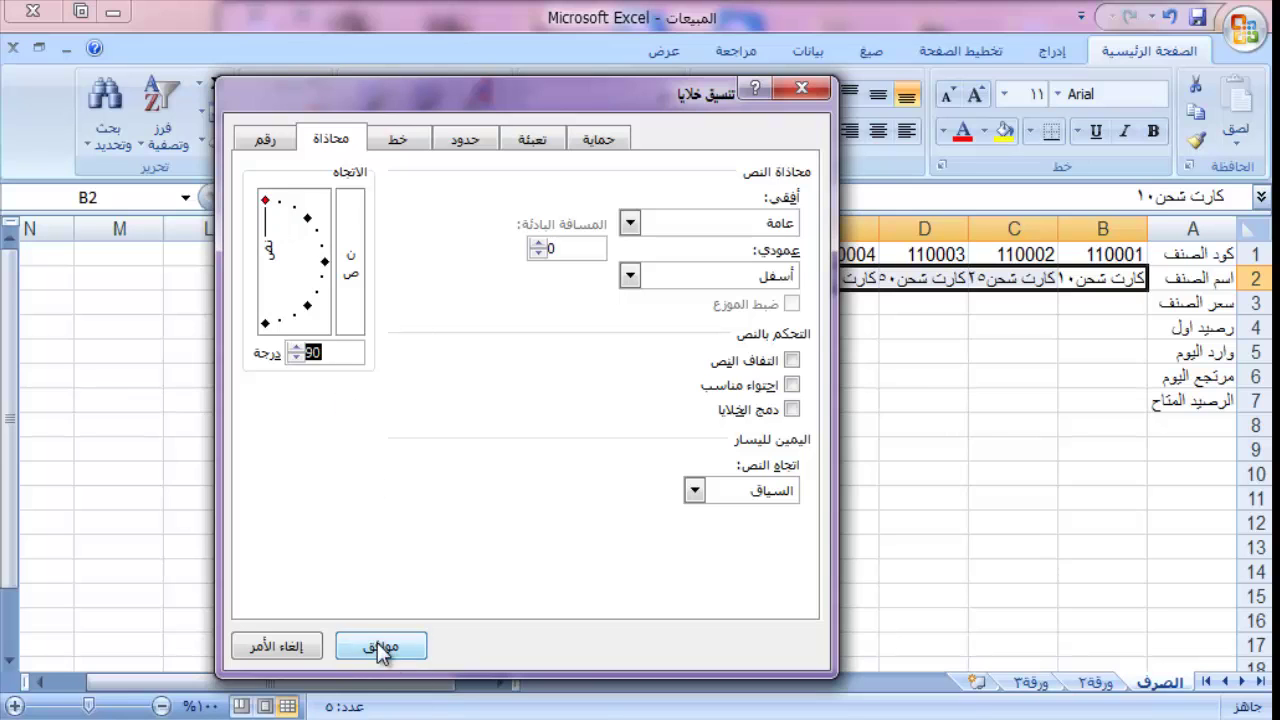
pyautogui.click(378, 645)
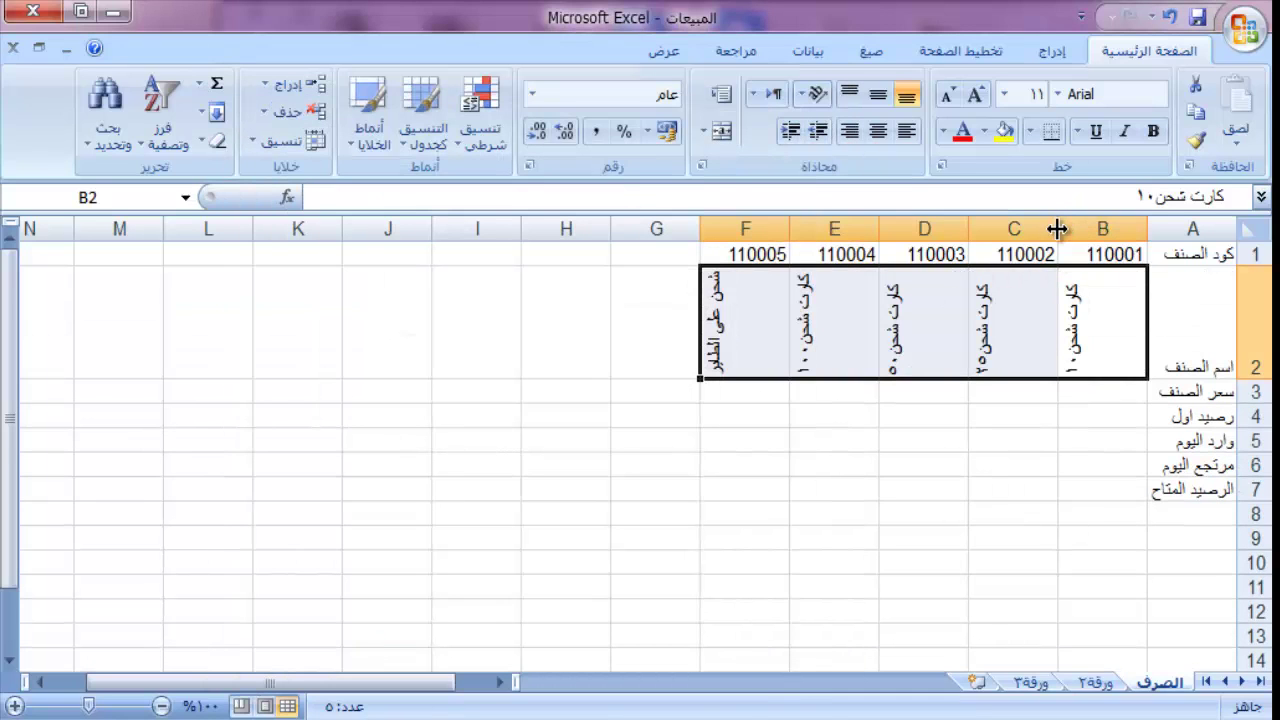
pyautogui.moveTo(1057, 228); pyautogui.dragTo(1079, 228)
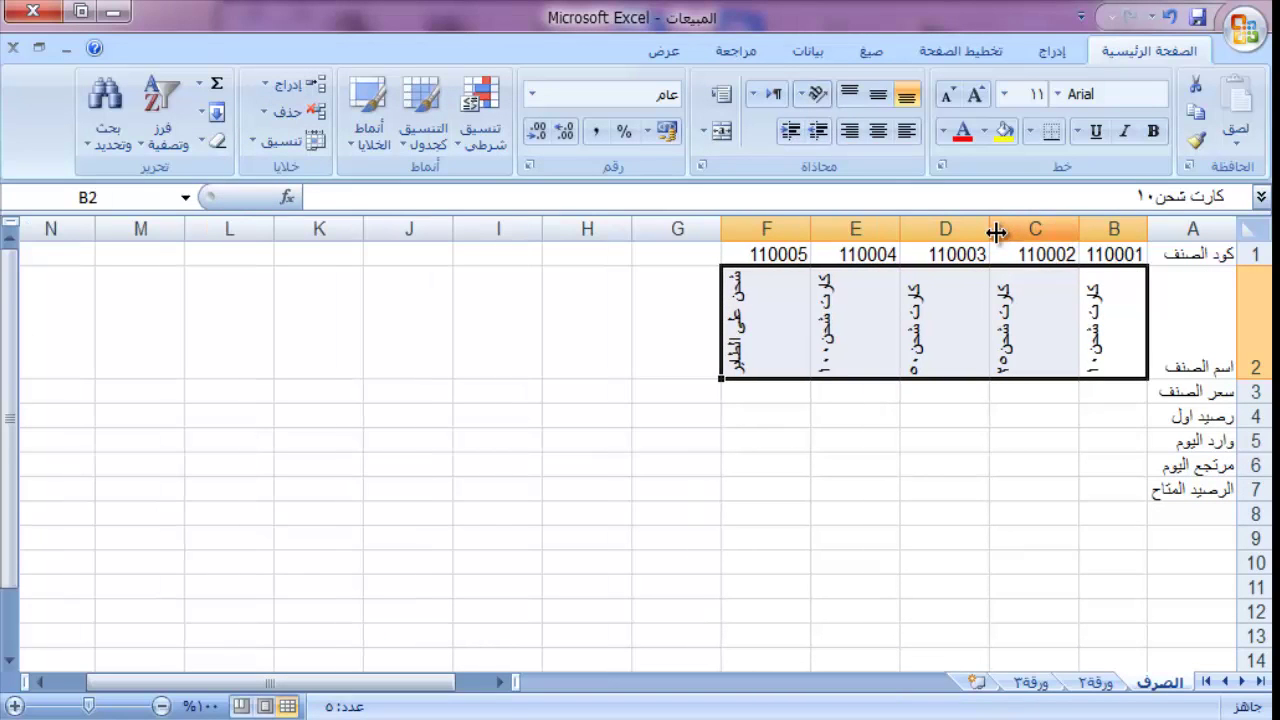
# Step: Narrow columns C through F to fit the vertical item names
pyautogui.moveTo(992, 230); pyautogui.dragTo(1012, 230)
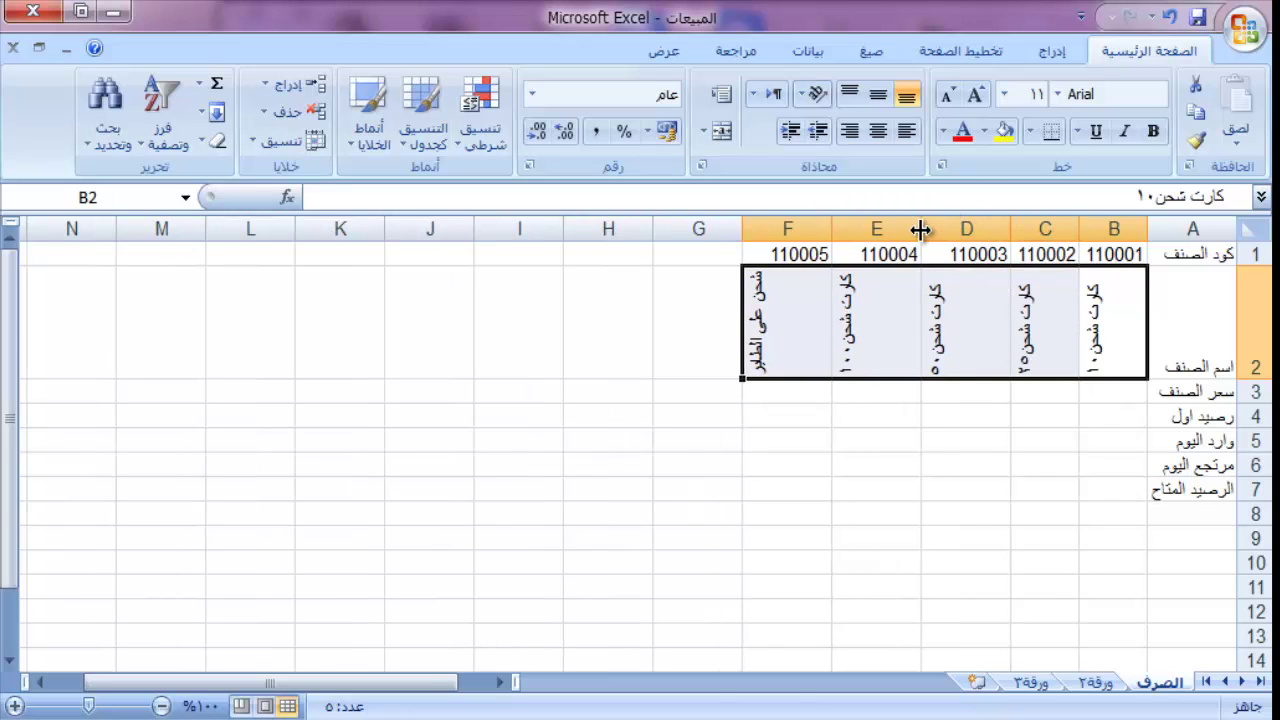
pyautogui.moveTo(920, 229); pyautogui.dragTo(942, 229)
pyautogui.moveTo(852, 229); pyautogui.dragTo(874, 229)
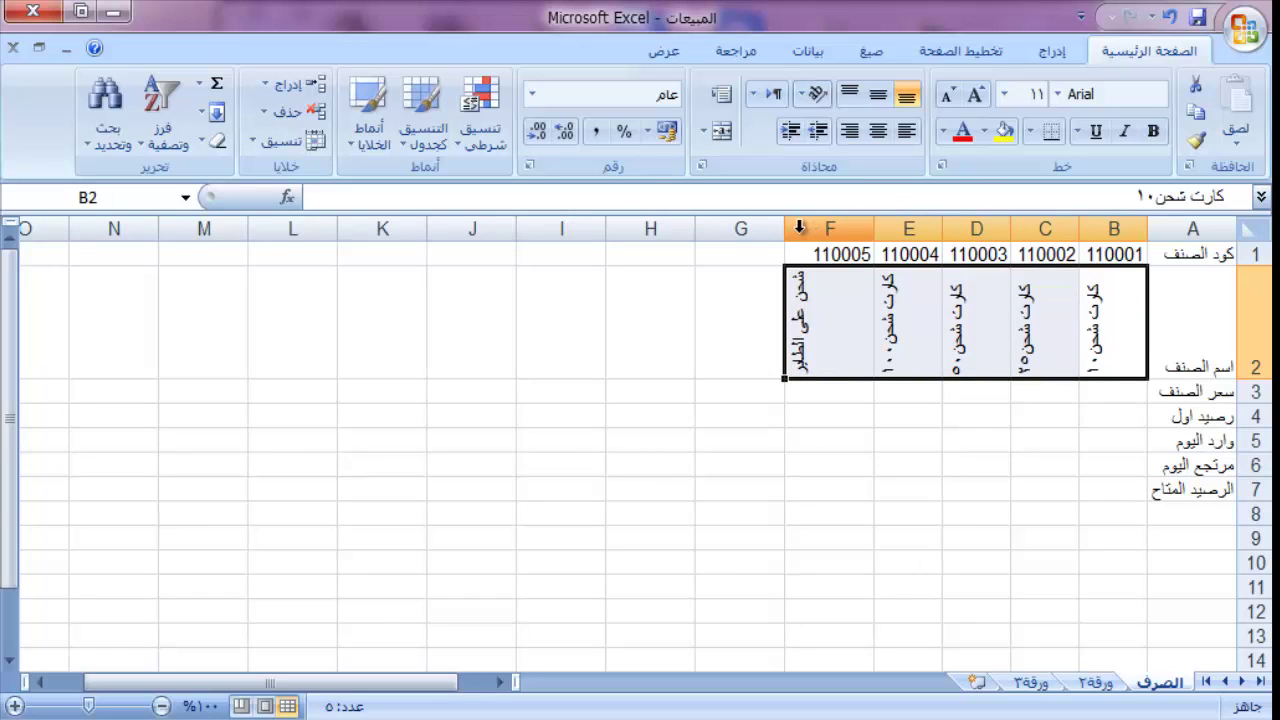
pyautogui.moveTo(784, 231); pyautogui.dragTo(806, 230)
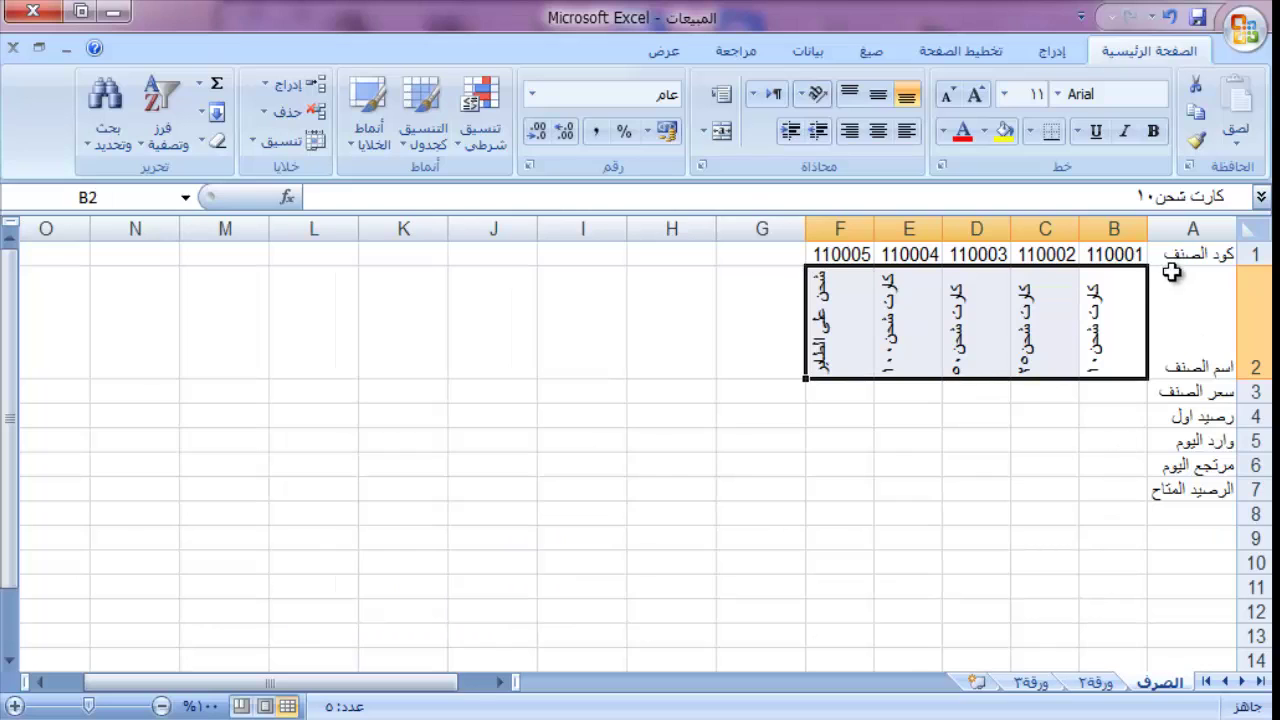
# Step: Enter the item prices 10, 25, 50, 100 and 1 in B3:F3
pyautogui.click(1113, 393)
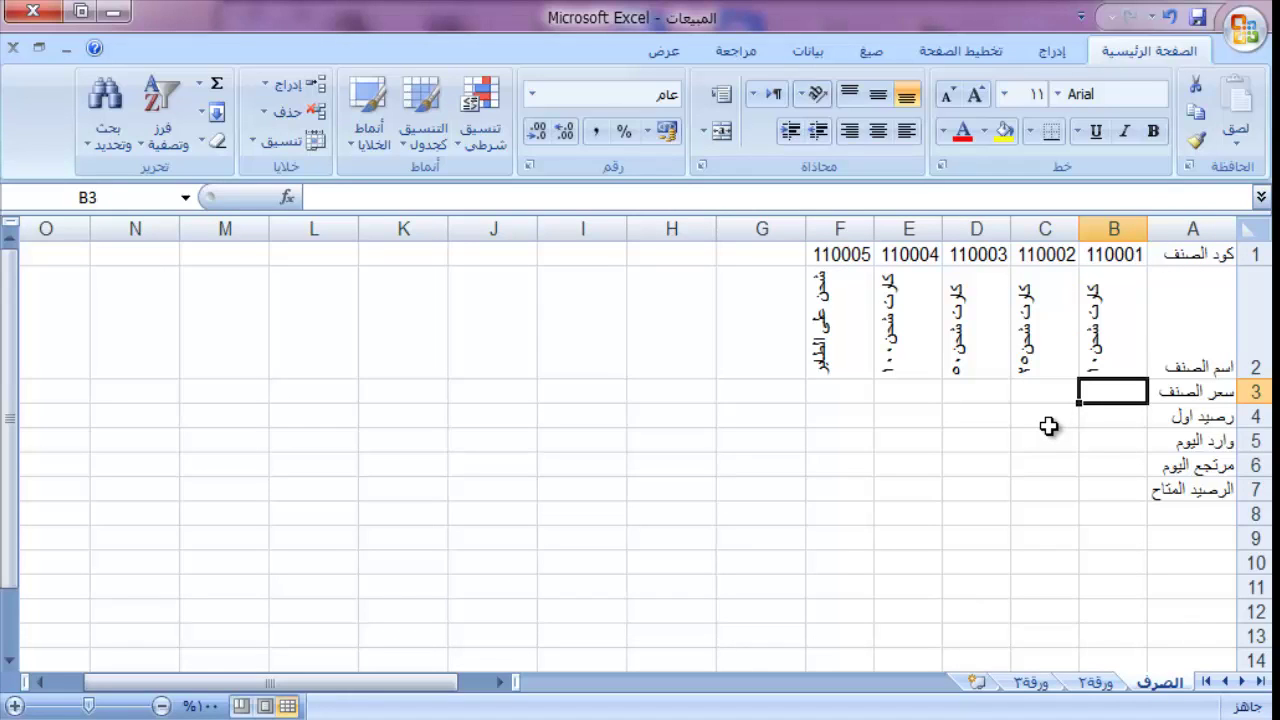
pyautogui.write('20')
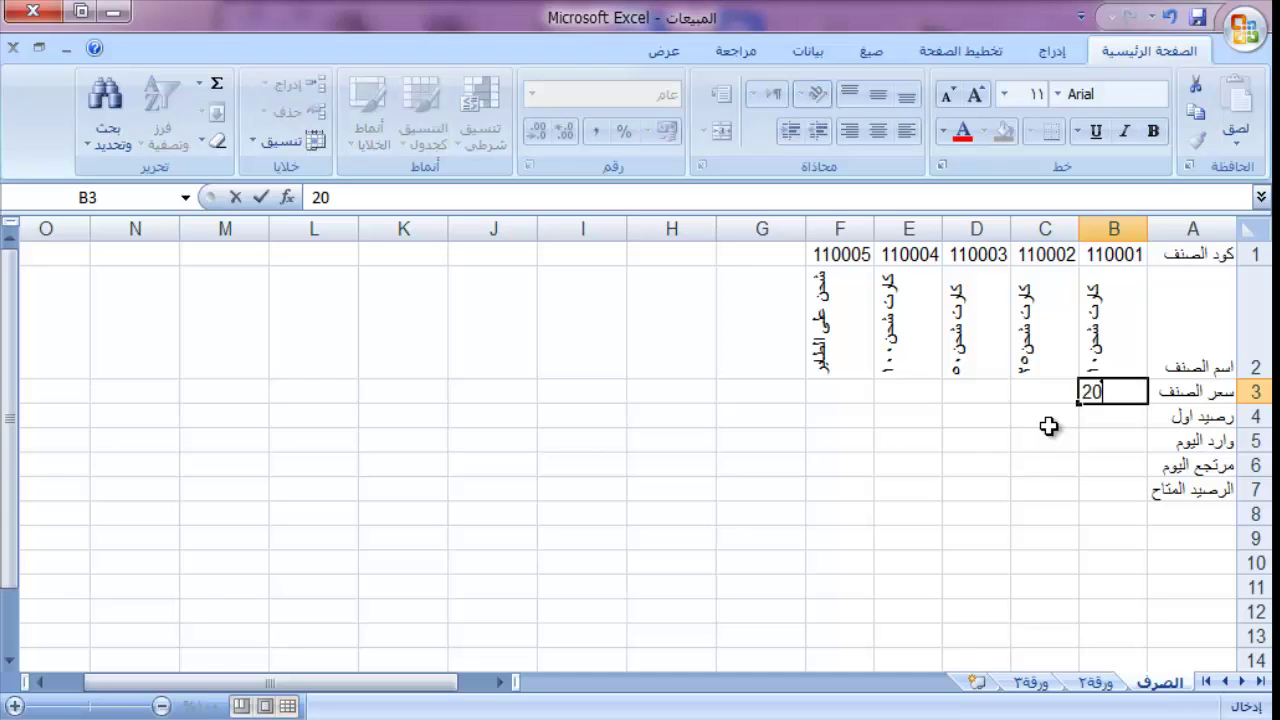
pyautogui.write('.')
pyautogui.press('BackSpace')
pyautogui.press('BackSpace')
pyautogui.press('BackSpace')
pyautogui.write('10')
pyautogui.press('Tab')
pyautogui.write('25')
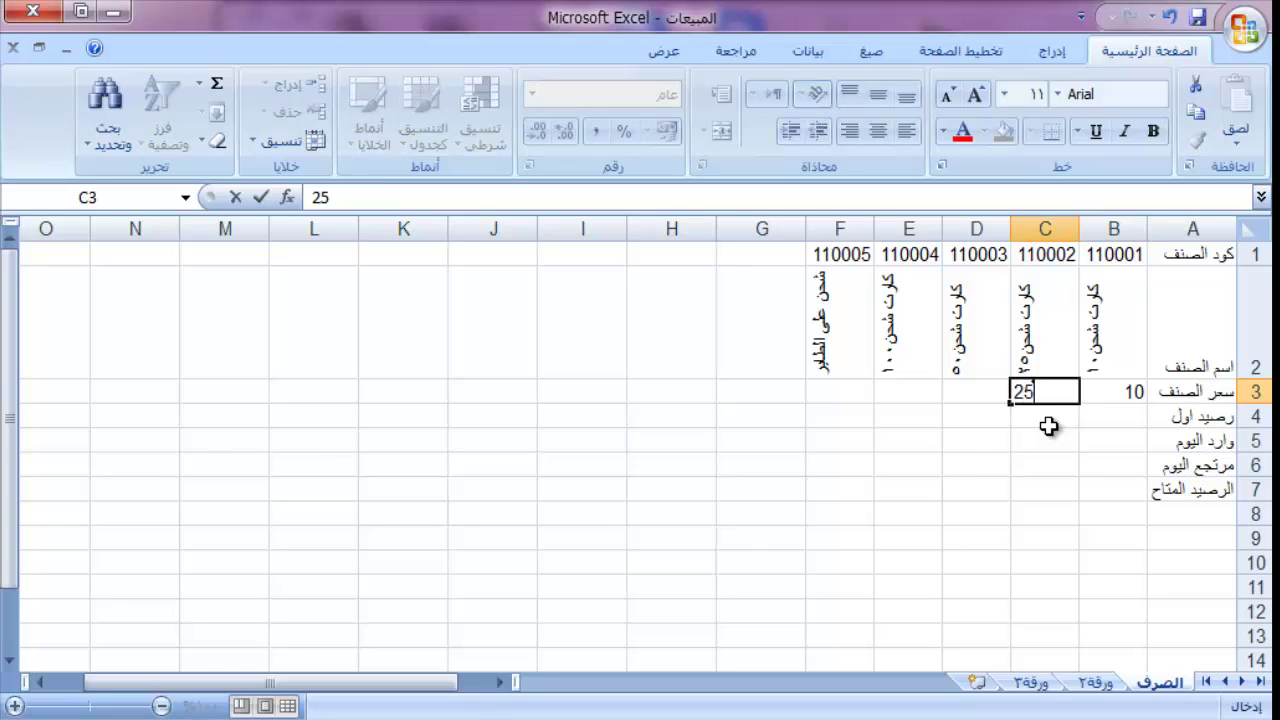
pyautogui.press('Tab')
pyautogui.write('50')
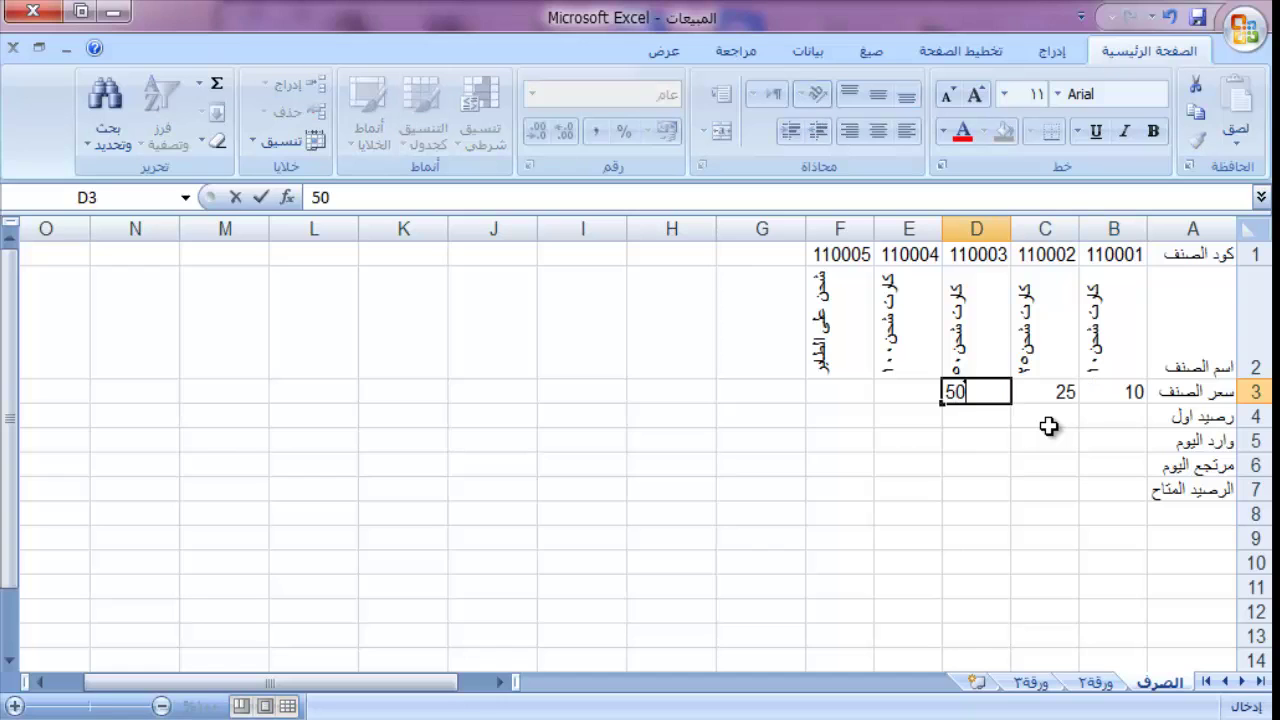
pyautogui.press('Tab')
pyautogui.write('100')
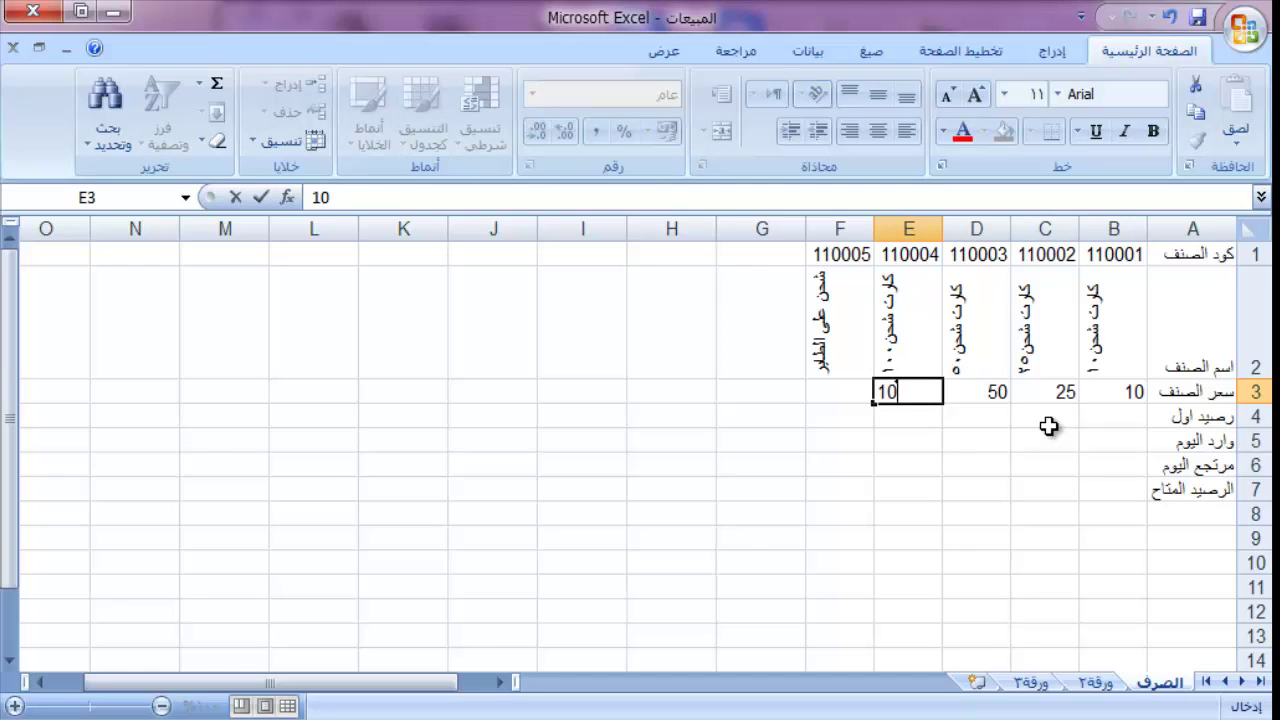
pyautogui.press('Tab')
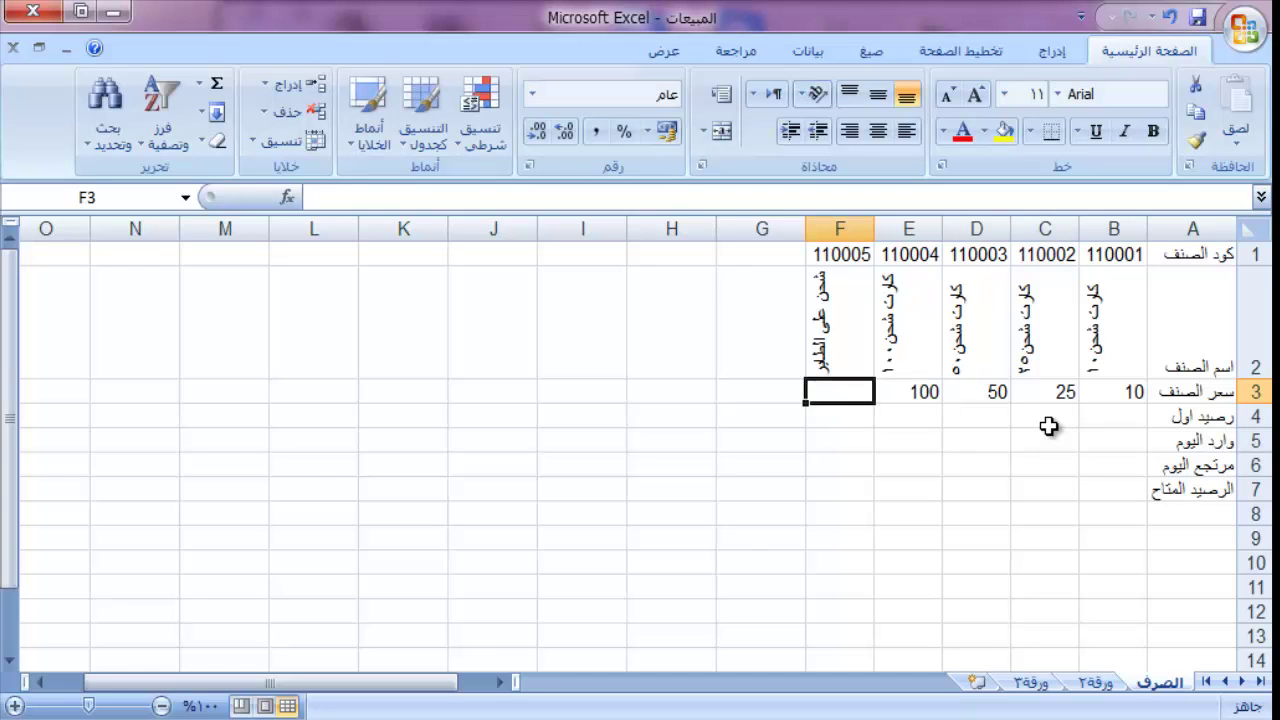
pyautogui.write('1')
pyautogui.press('Return')
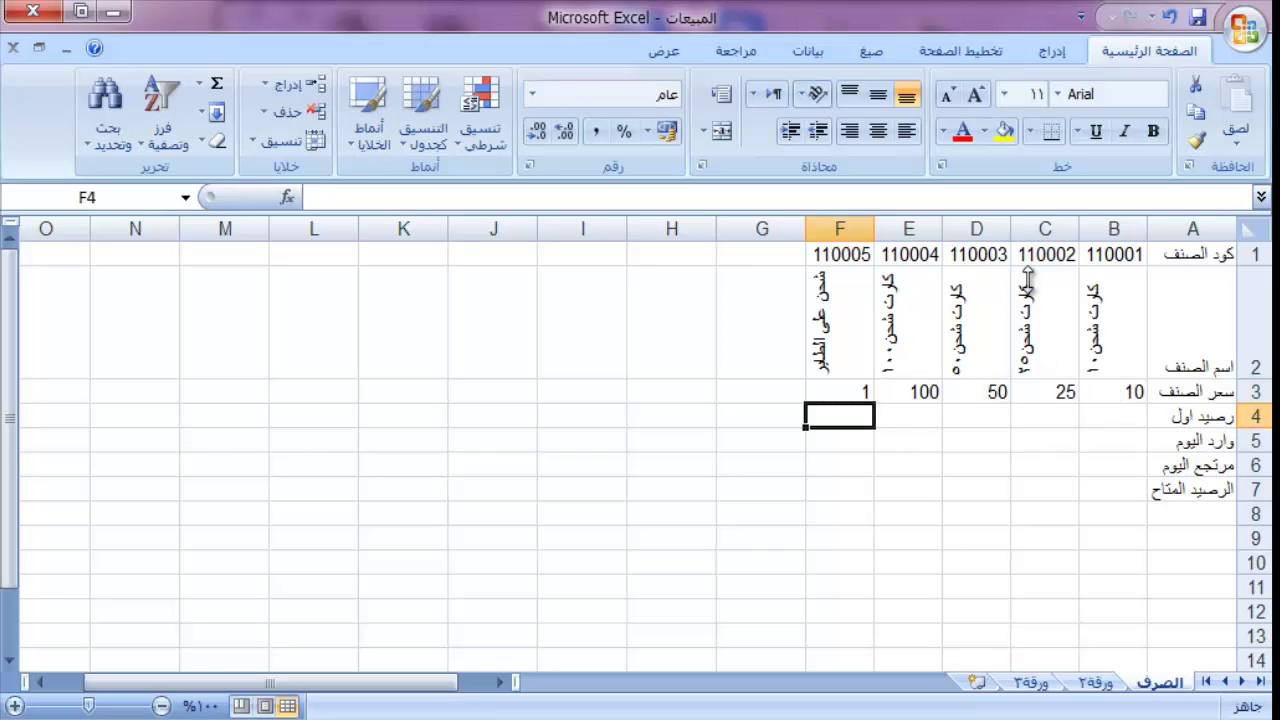
# Step: Fill the opening-balance cells B4:F4 with yellow
pyautogui.click(1104, 416)
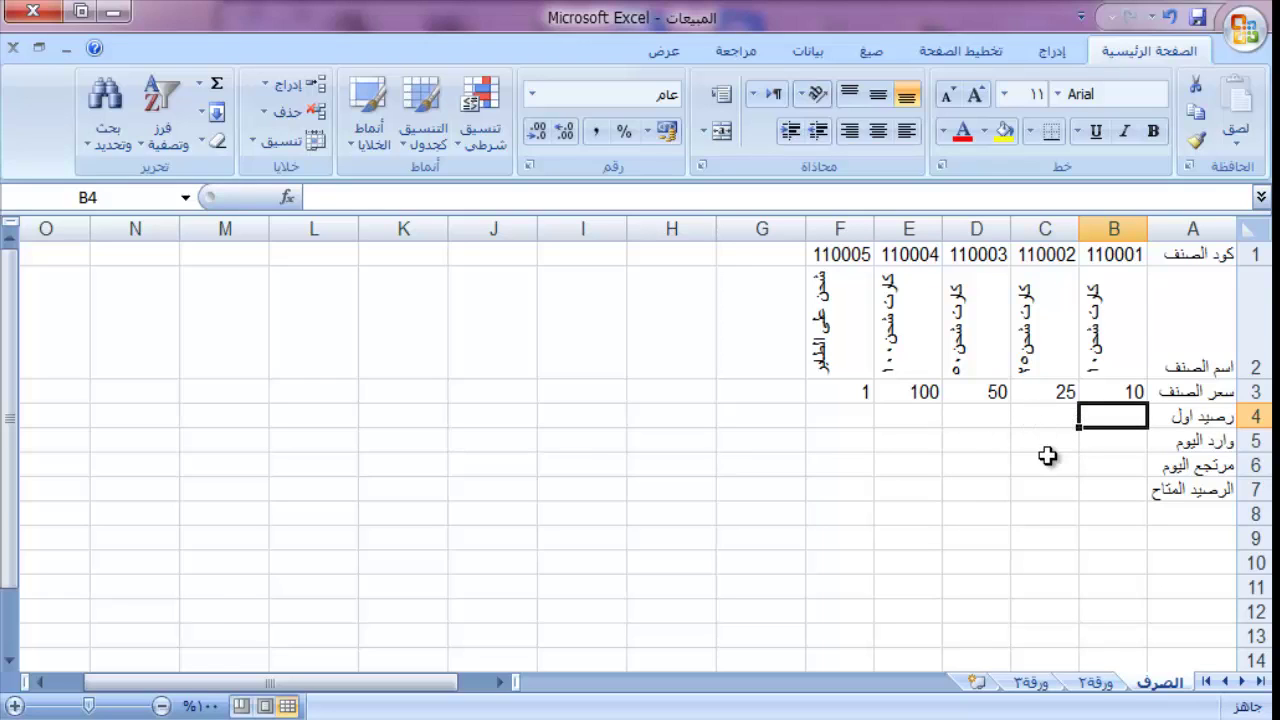
pyautogui.write('1')
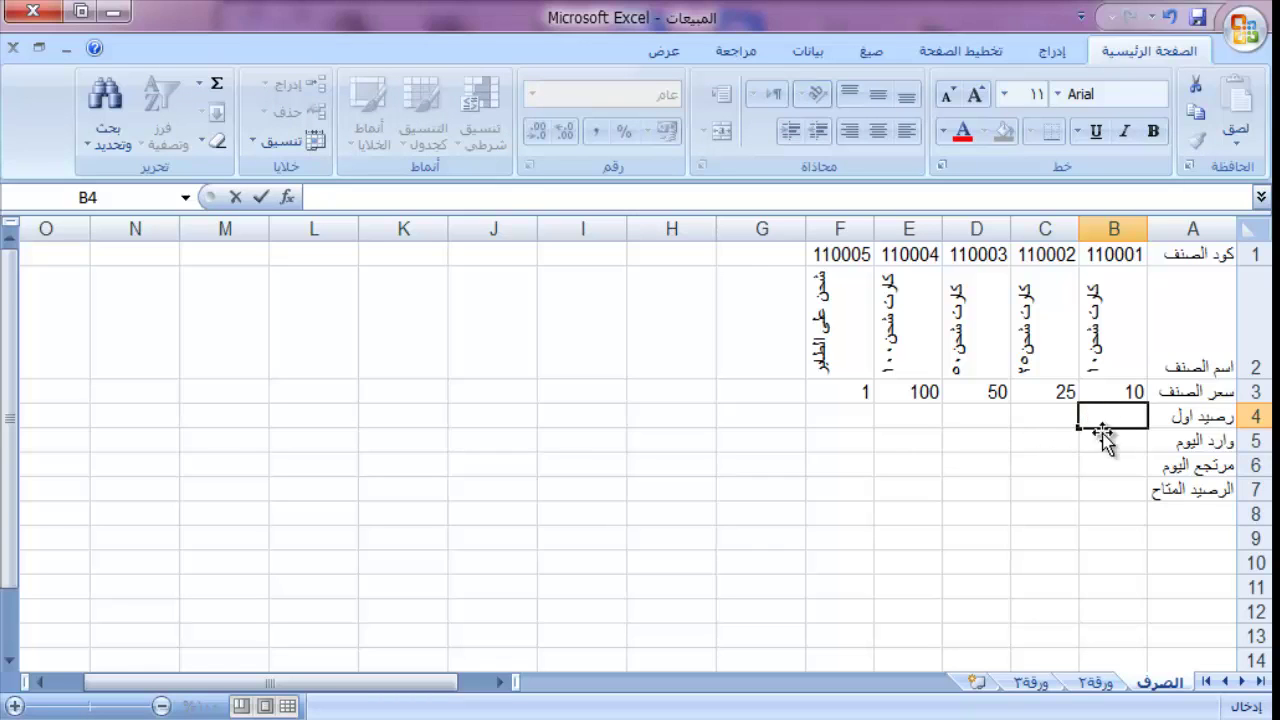
pyautogui.click(1086, 437)
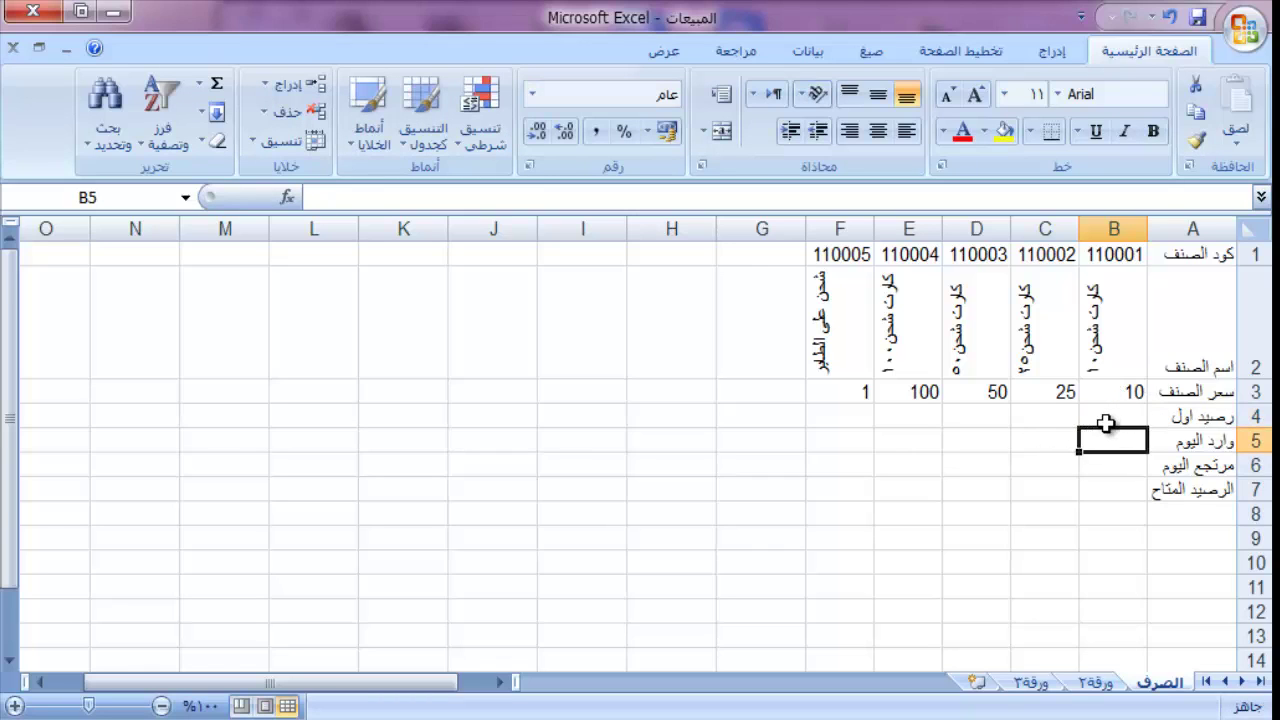
pyautogui.moveTo(1105, 424); pyautogui.dragTo(829, 412)
pyautogui.click(1004, 132)
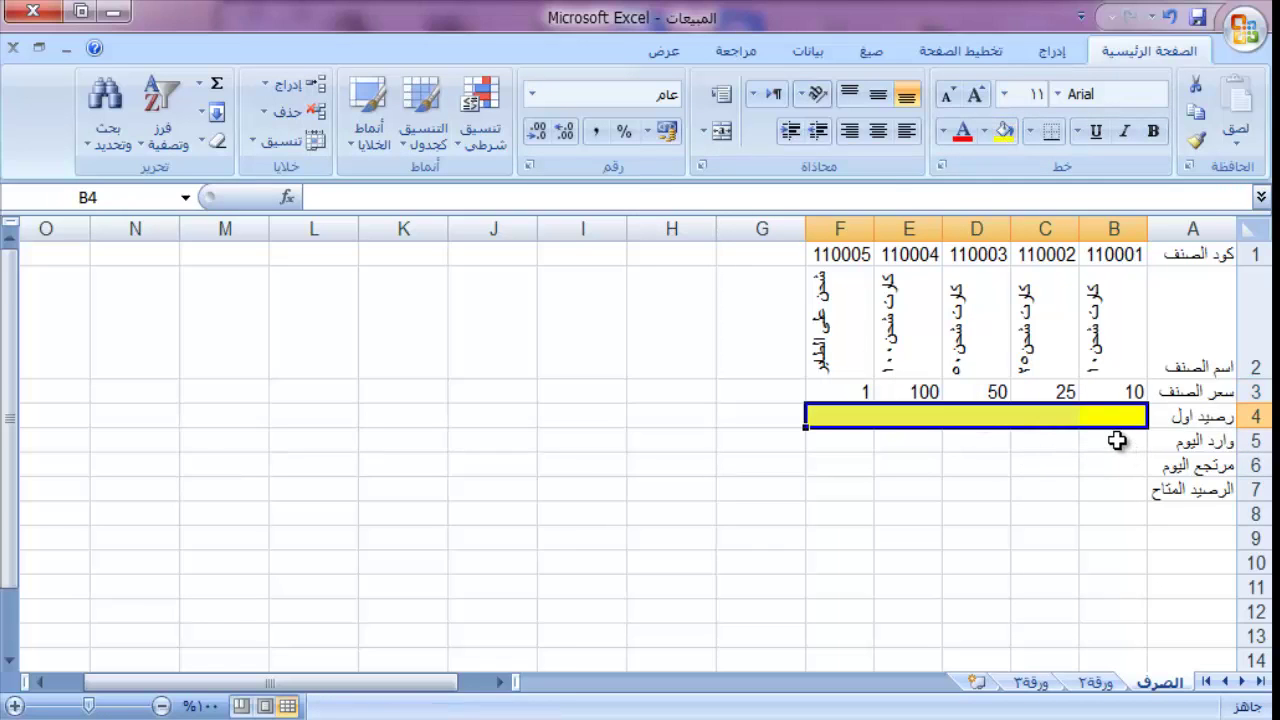
# Step: Fill B5:F5 light green and B6:F6 light blue
pyautogui.moveTo(1116, 441); pyautogui.dragTo(850, 446)
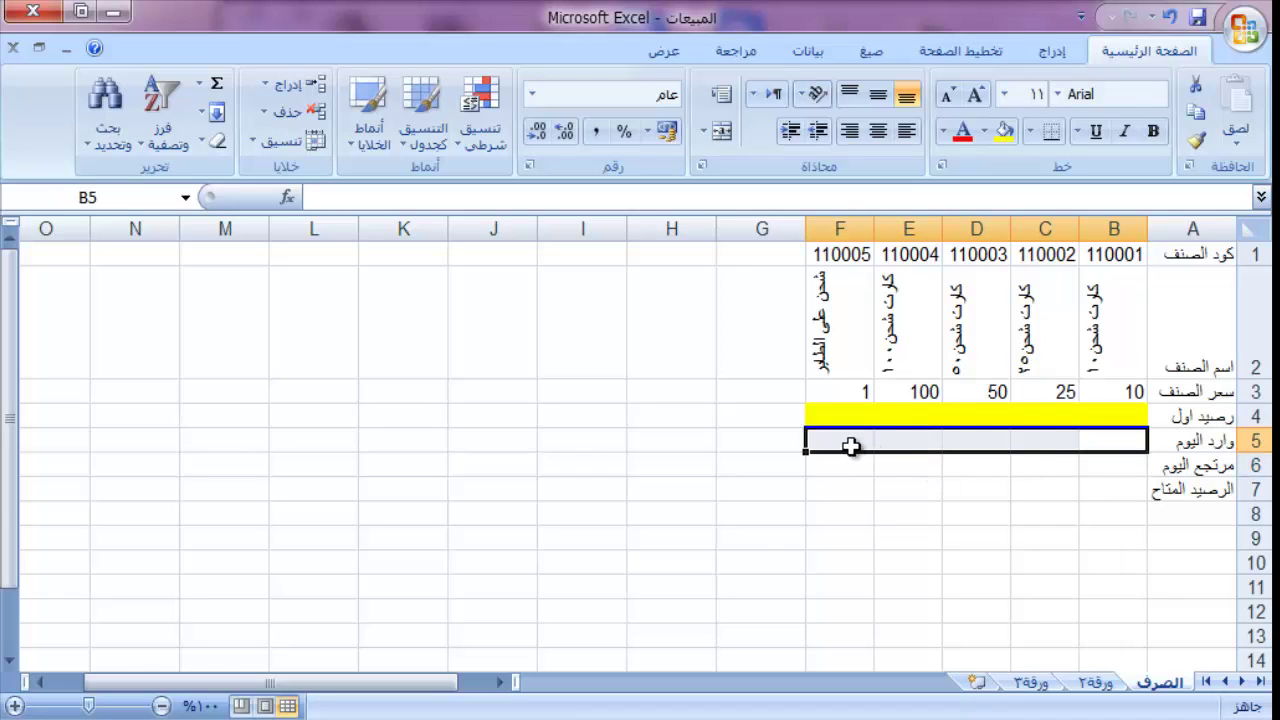
pyautogui.click(983, 131)
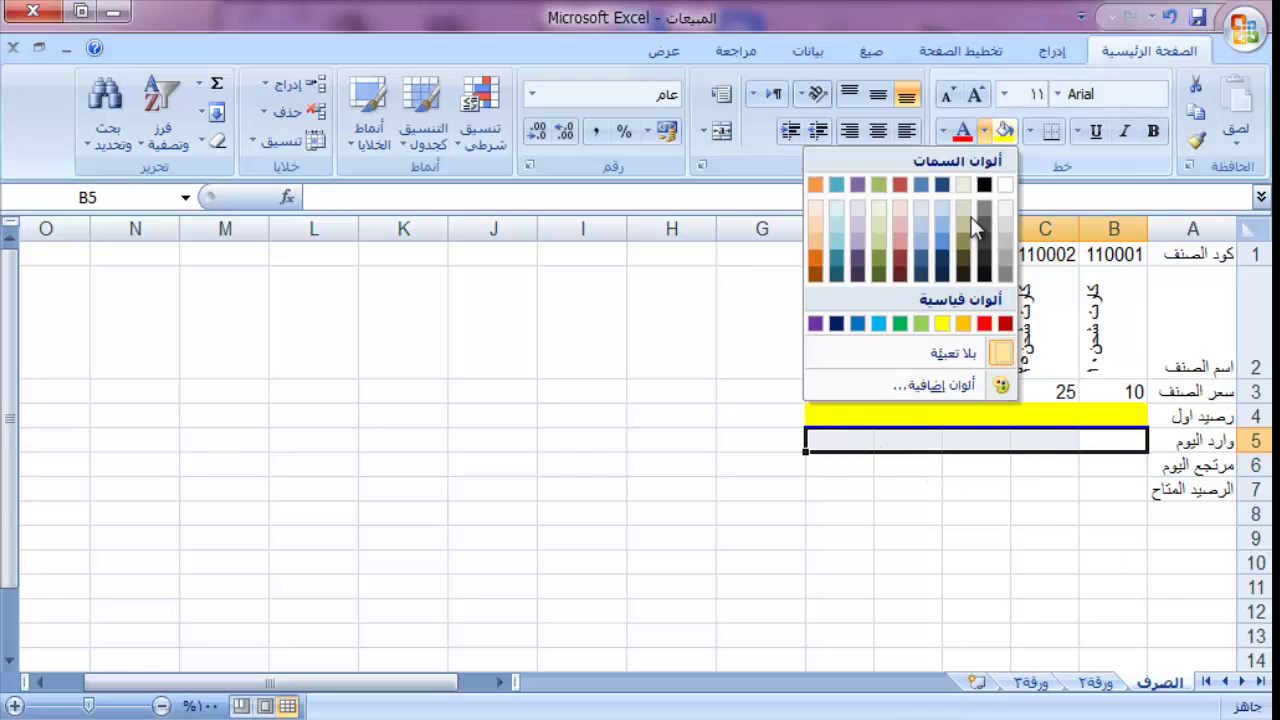
pyautogui.click(920, 323)
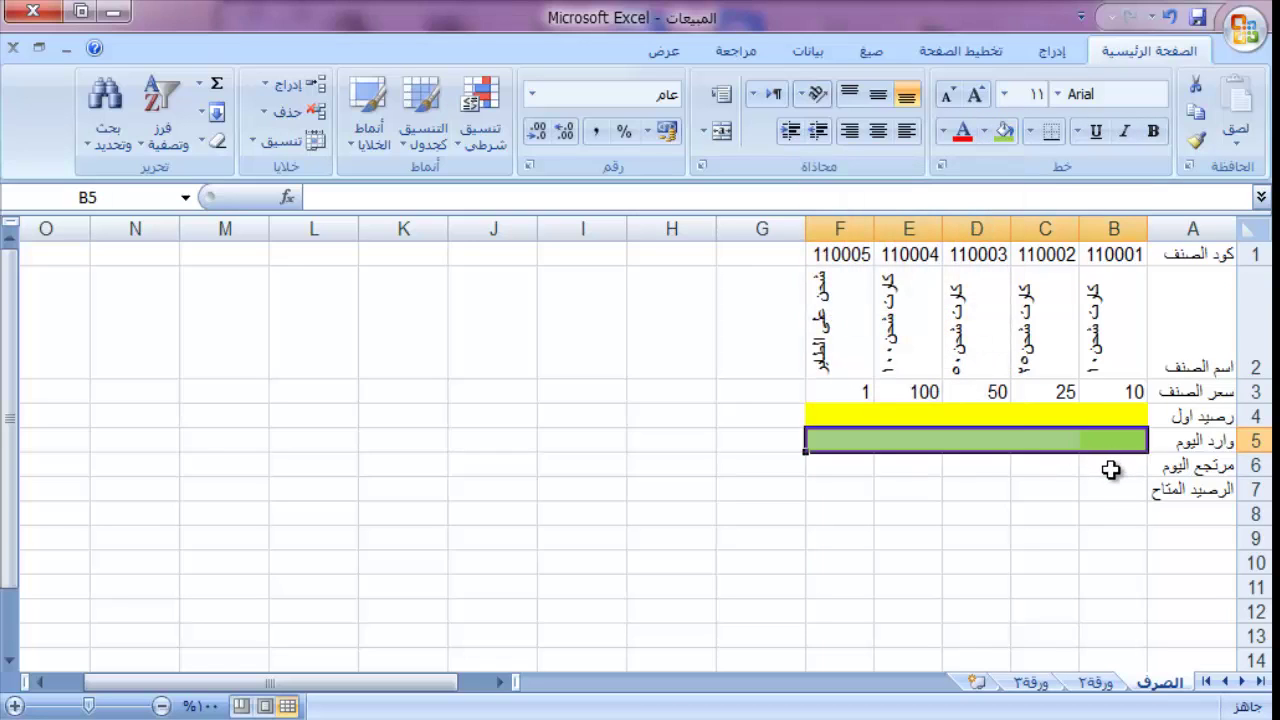
pyautogui.moveTo(1111, 470); pyautogui.dragTo(849, 477)
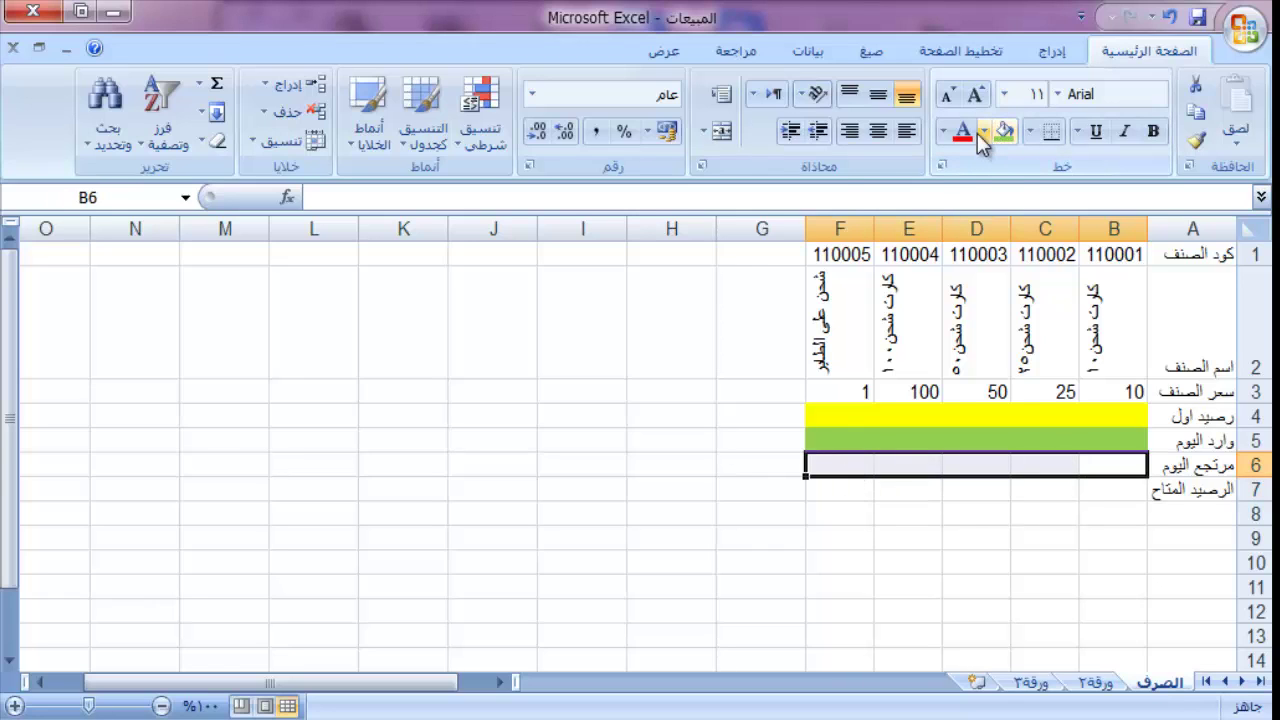
pyautogui.click(977, 133)
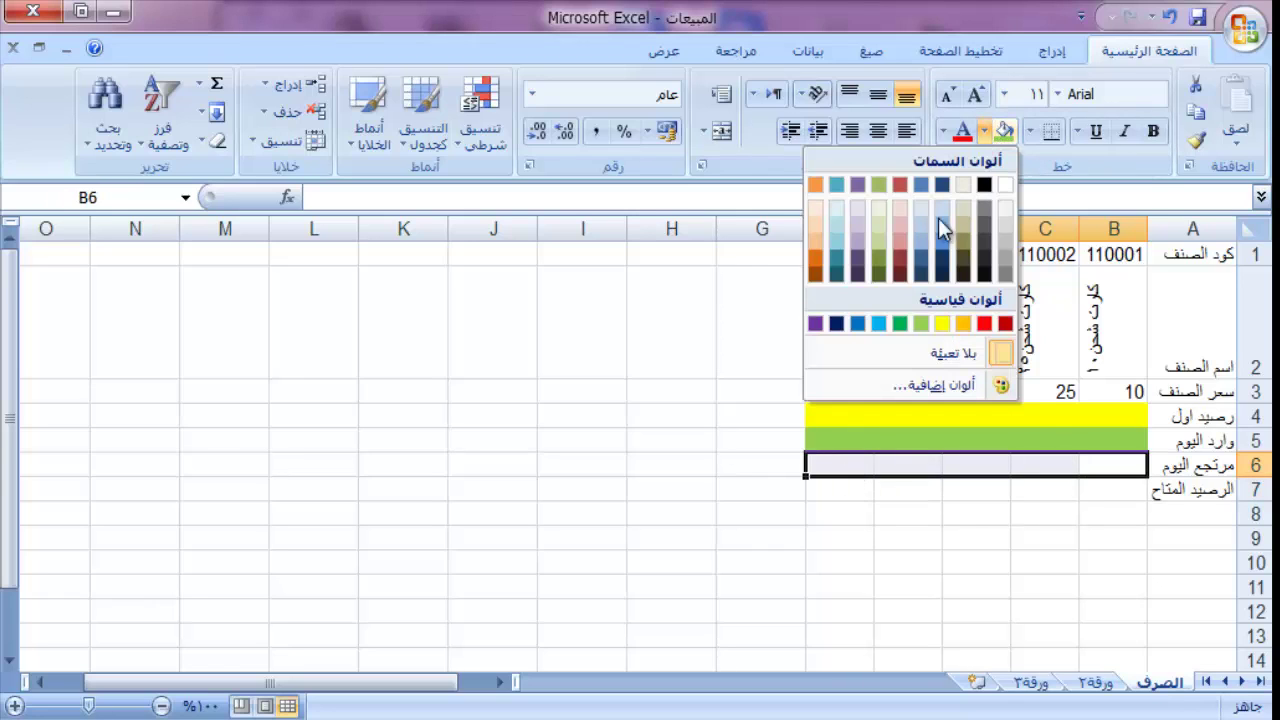
pyautogui.click(879, 330)
pyautogui.click(1104, 487)
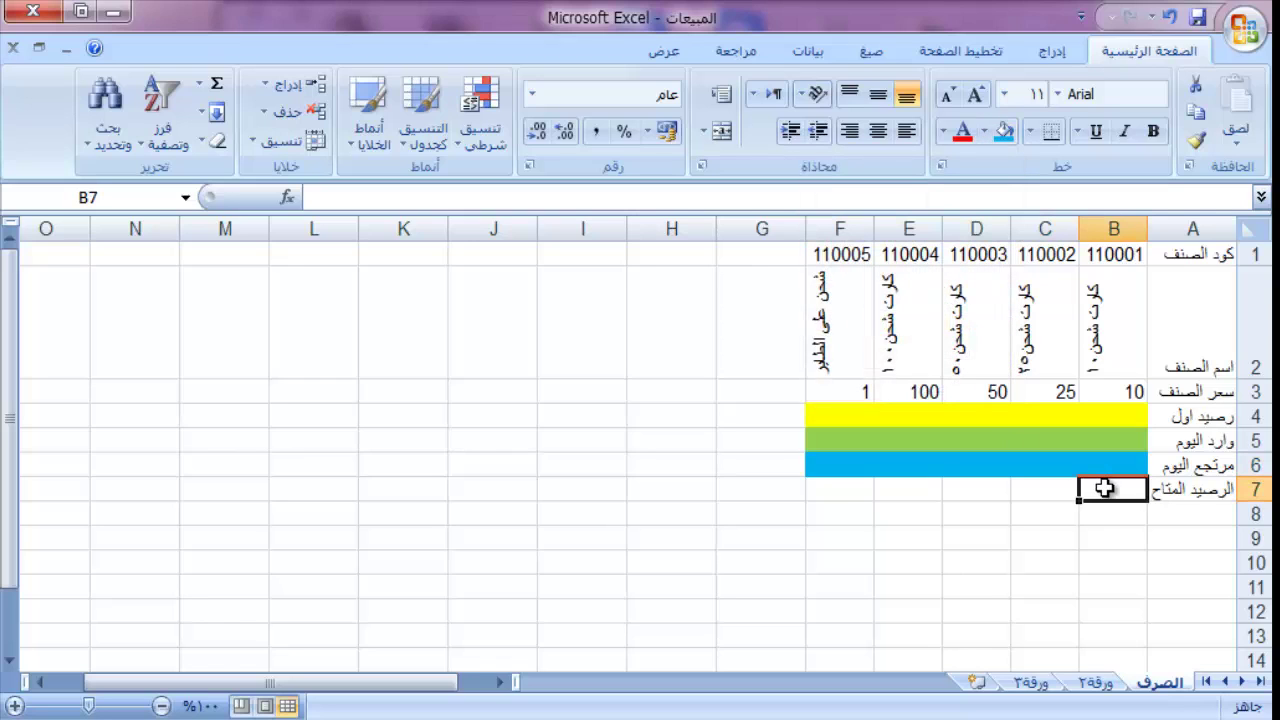
# Step: Enter =B4+B5-B6 in B7 and fill it across to F7
pyautogui.click(1114, 391)
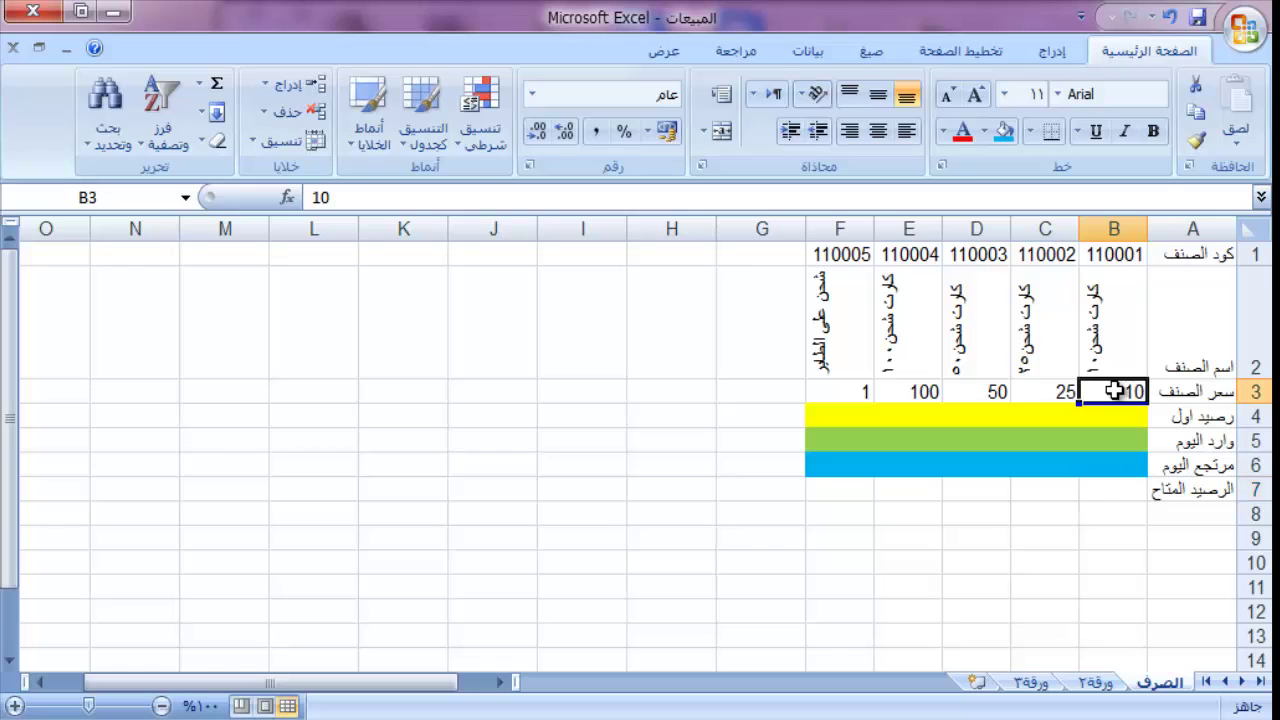
pyautogui.click(1111, 487)
pyautogui.write('=')
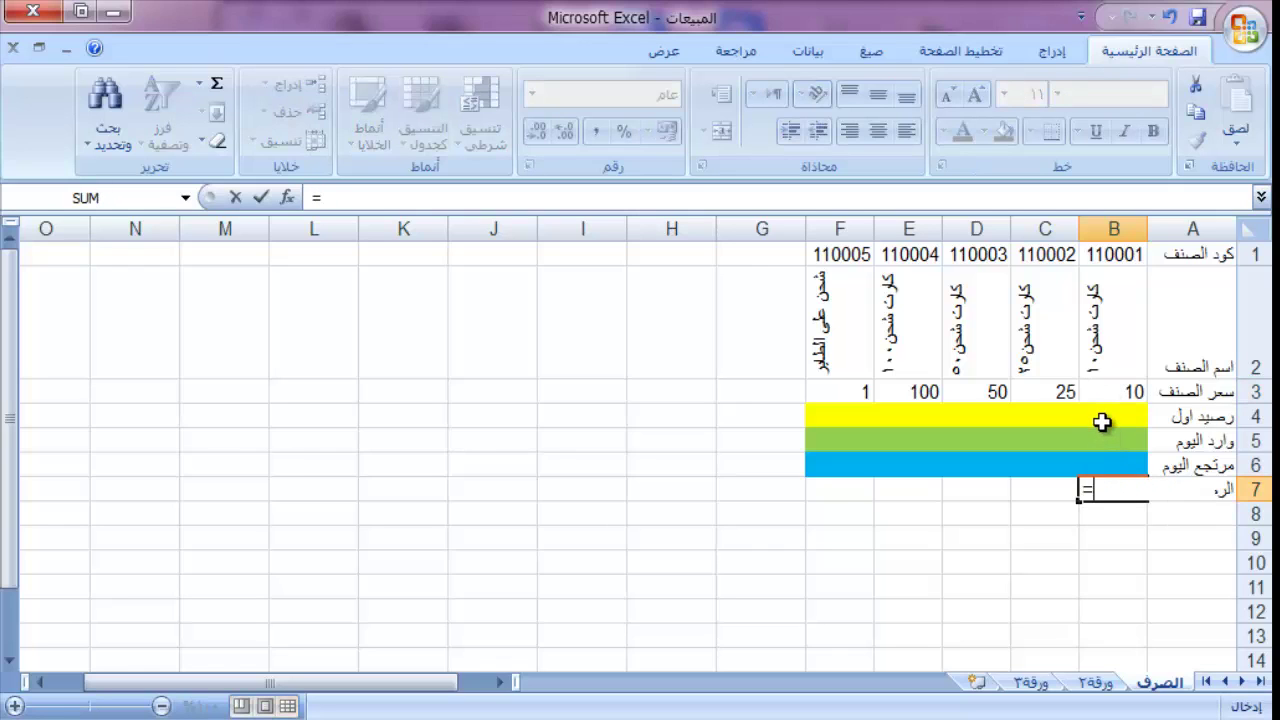
pyautogui.click(1102, 421)
pyautogui.write('+')
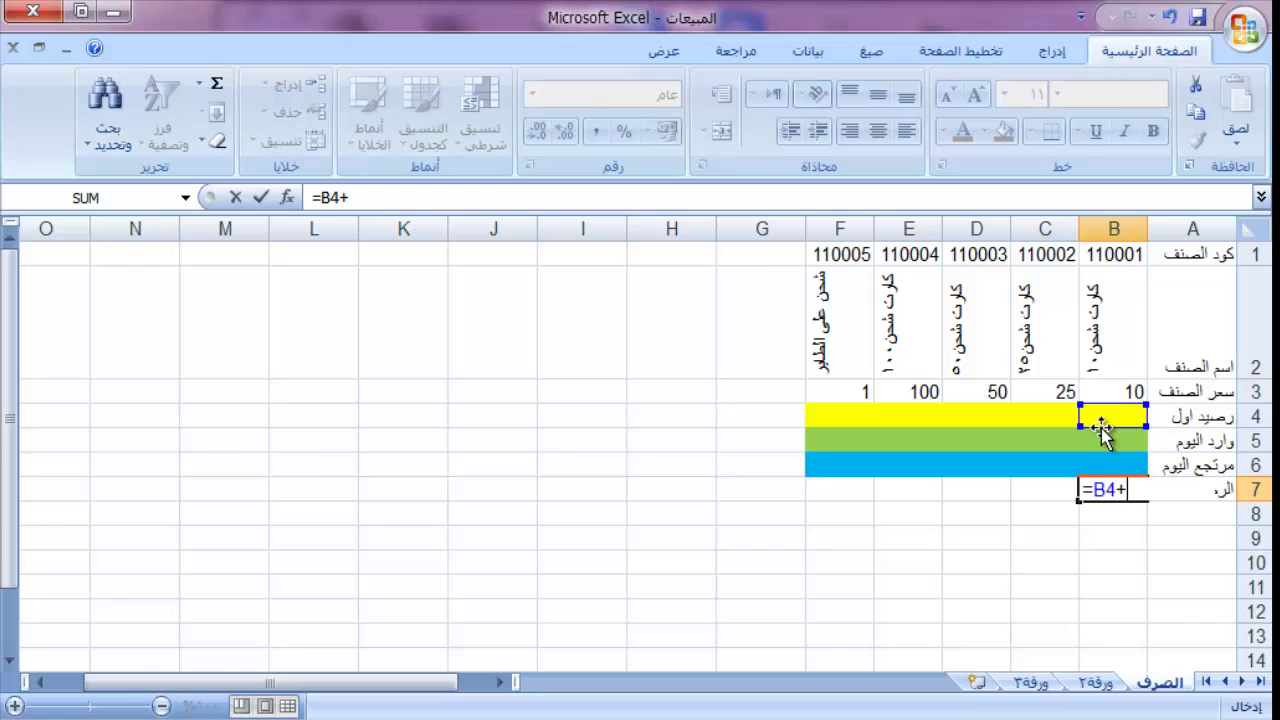
pyautogui.click(1101, 441)
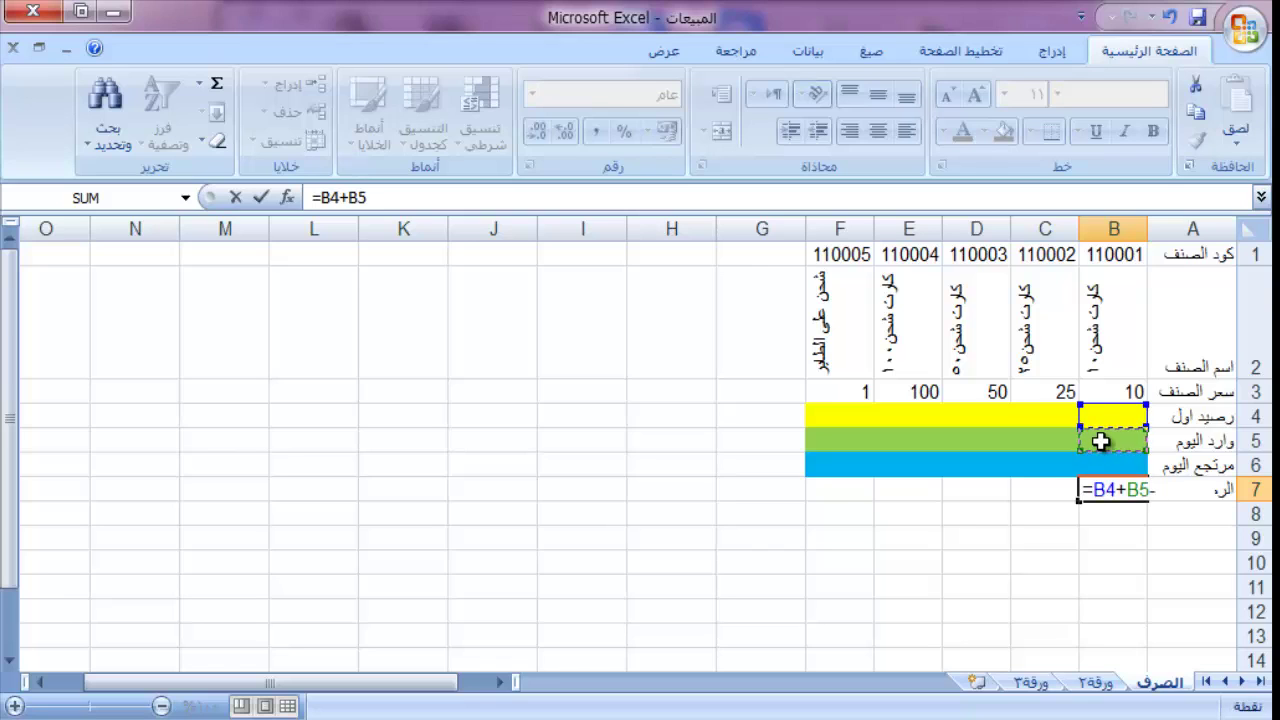
pyautogui.write('-')
pyautogui.click(1099, 469)
pyautogui.press('Return')
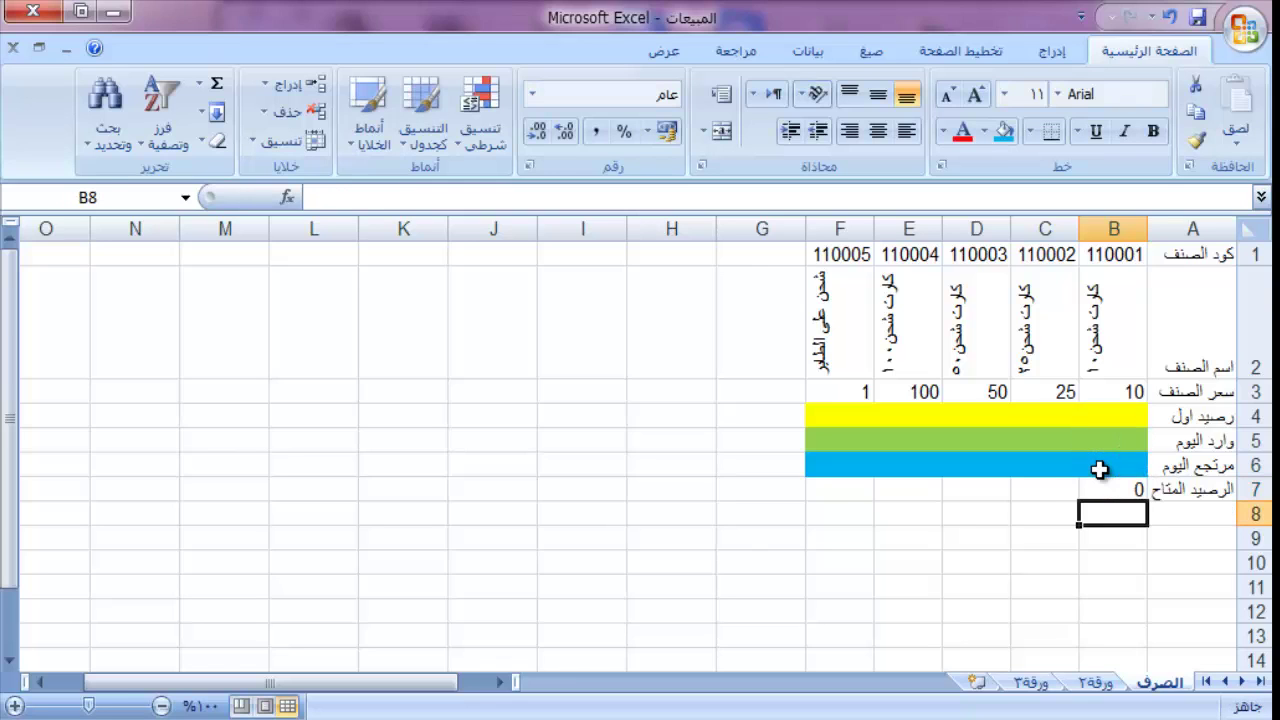
pyautogui.click(1102, 489)
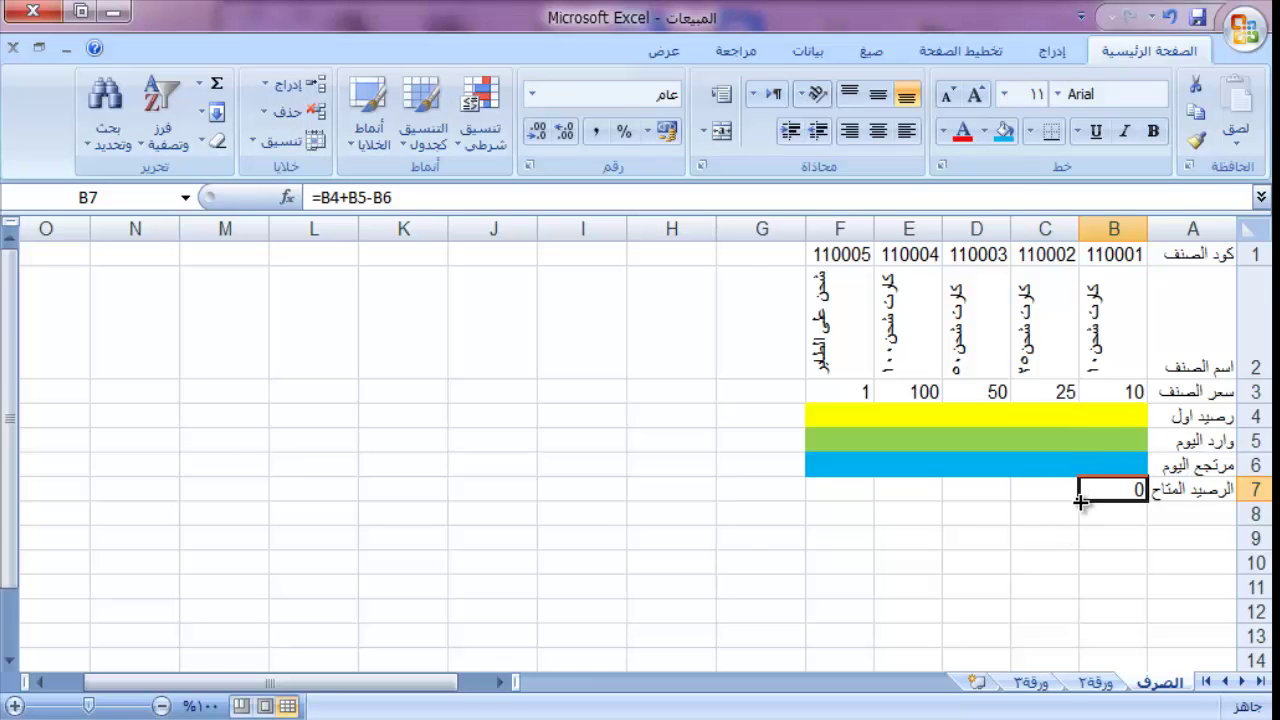
pyautogui.moveTo(1081, 502); pyautogui.dragTo(803, 543)
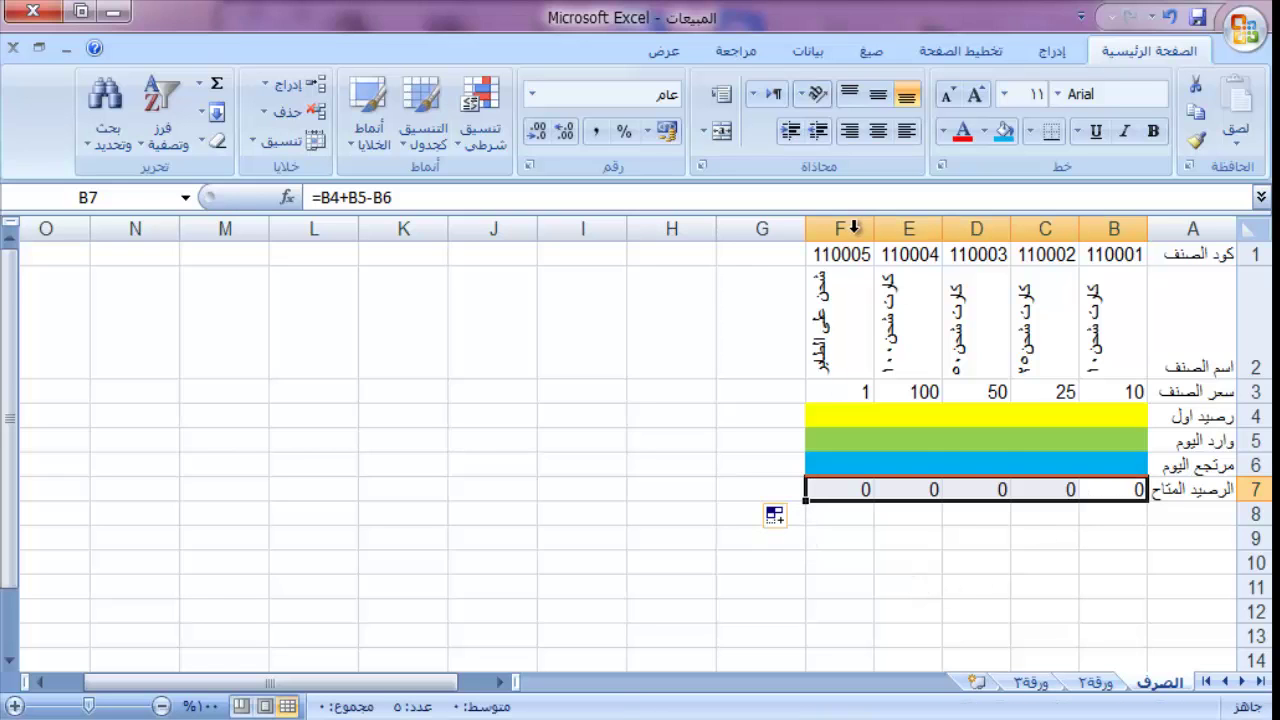
pyautogui.moveTo(825, 254); pyautogui.dragTo(1190, 490)
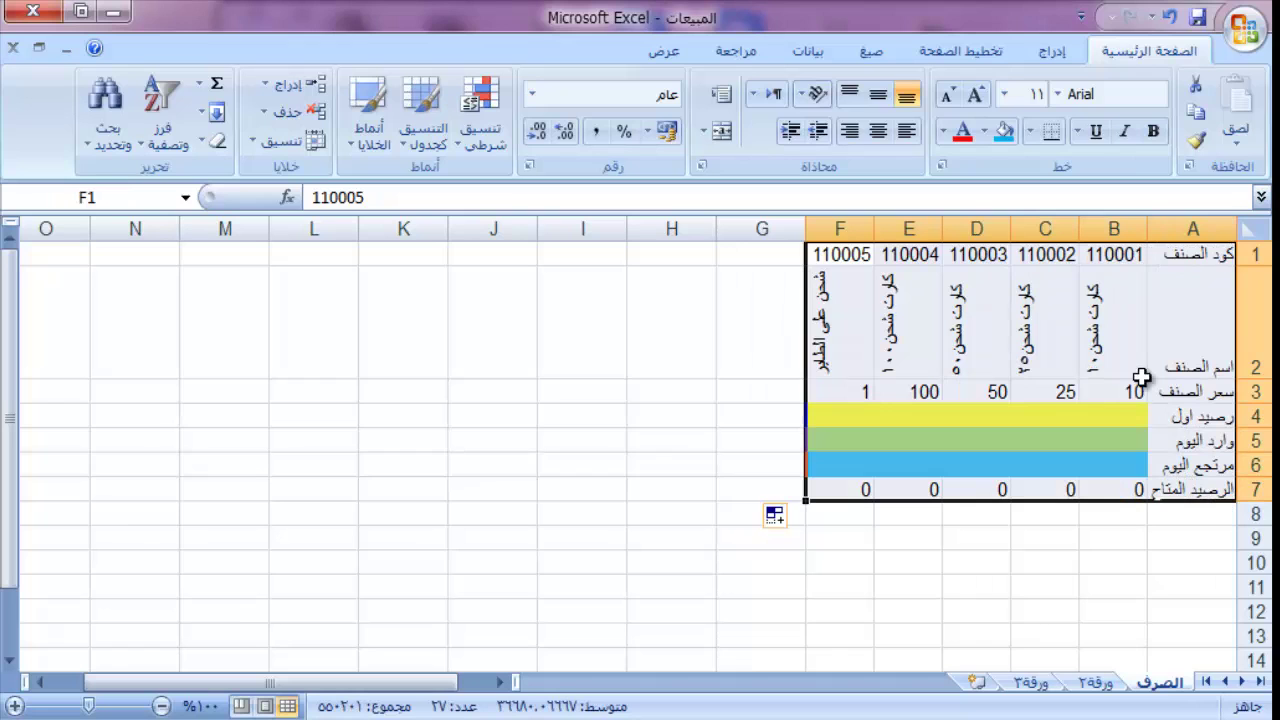
# Step: Set the A1:F7 table text to font size 16
pyautogui.click(1004, 96)
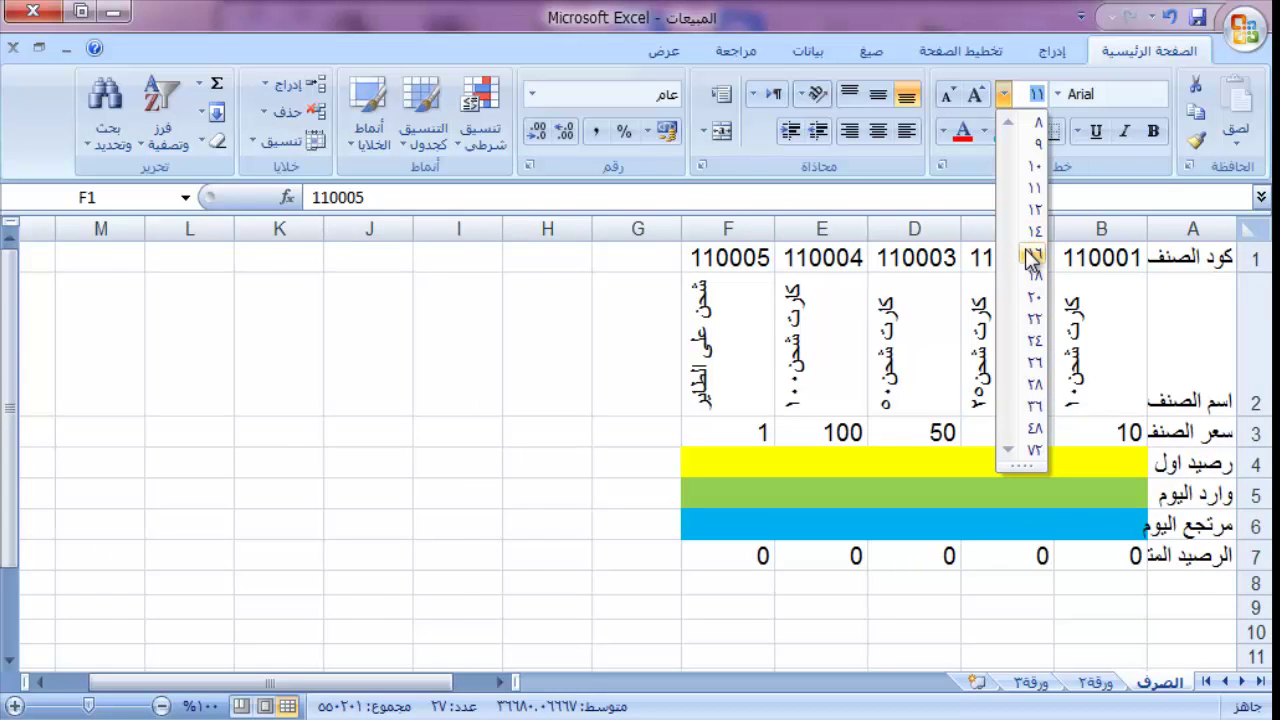
pyautogui.click(1033, 253)
pyautogui.click(766, 441)
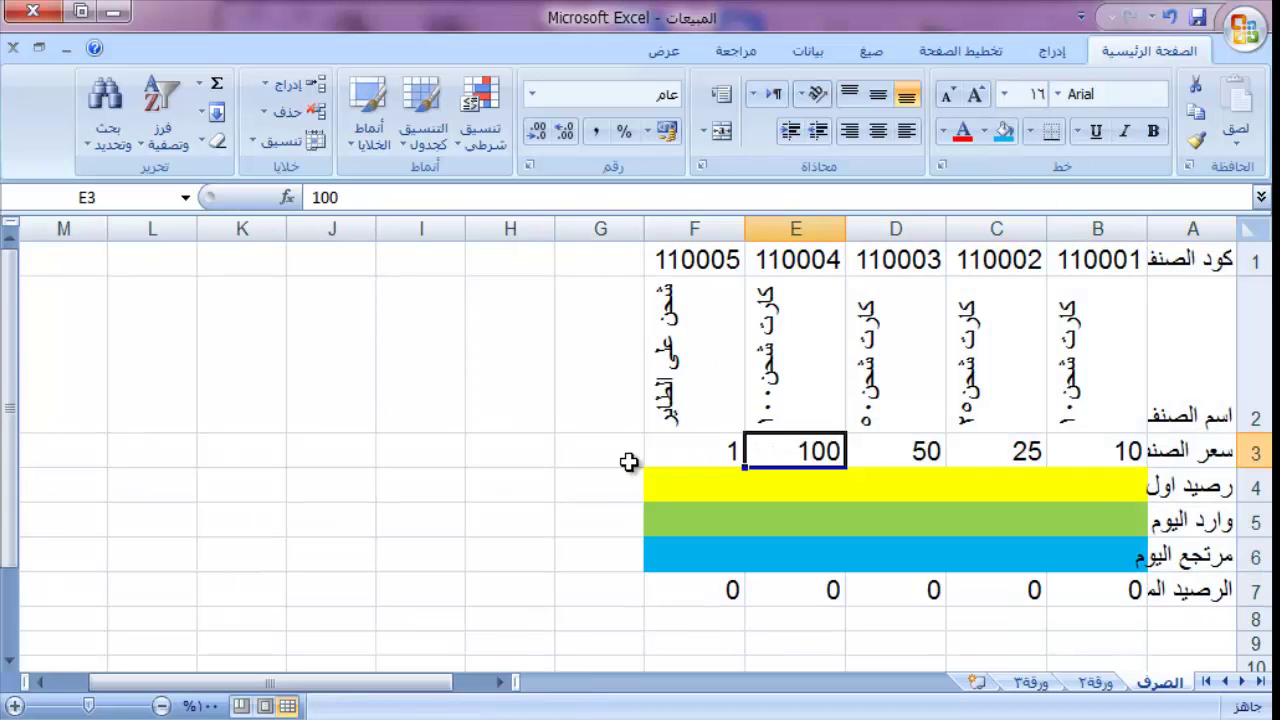
pyautogui.click(577, 457)
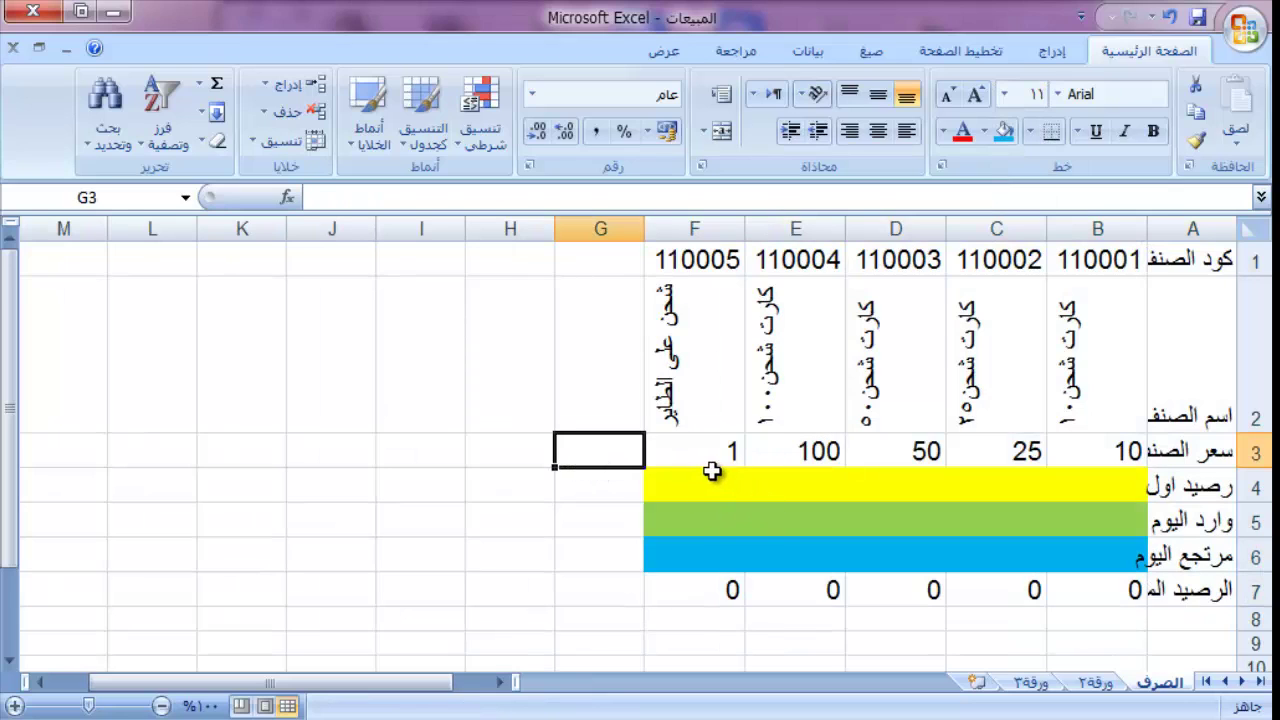
pyautogui.moveTo(673, 455); pyautogui.dragTo(1087, 591)
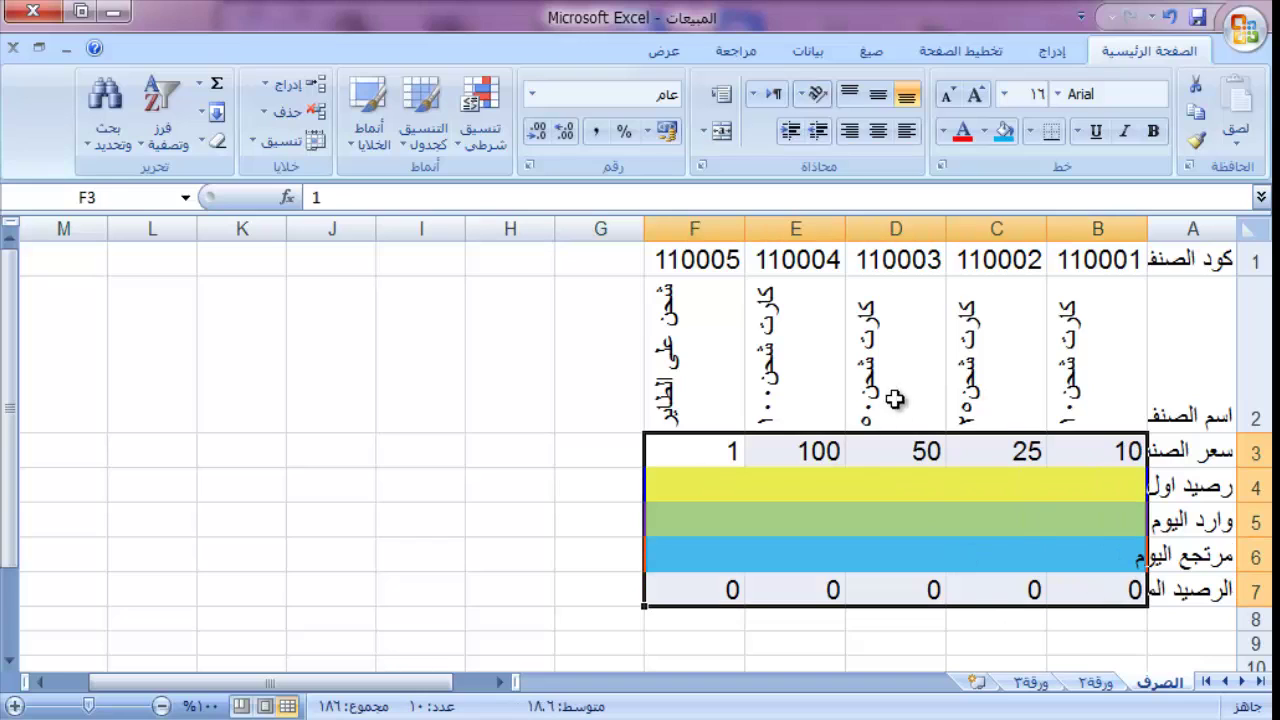
pyautogui.click(711, 476)
pyautogui.click(600, 447)
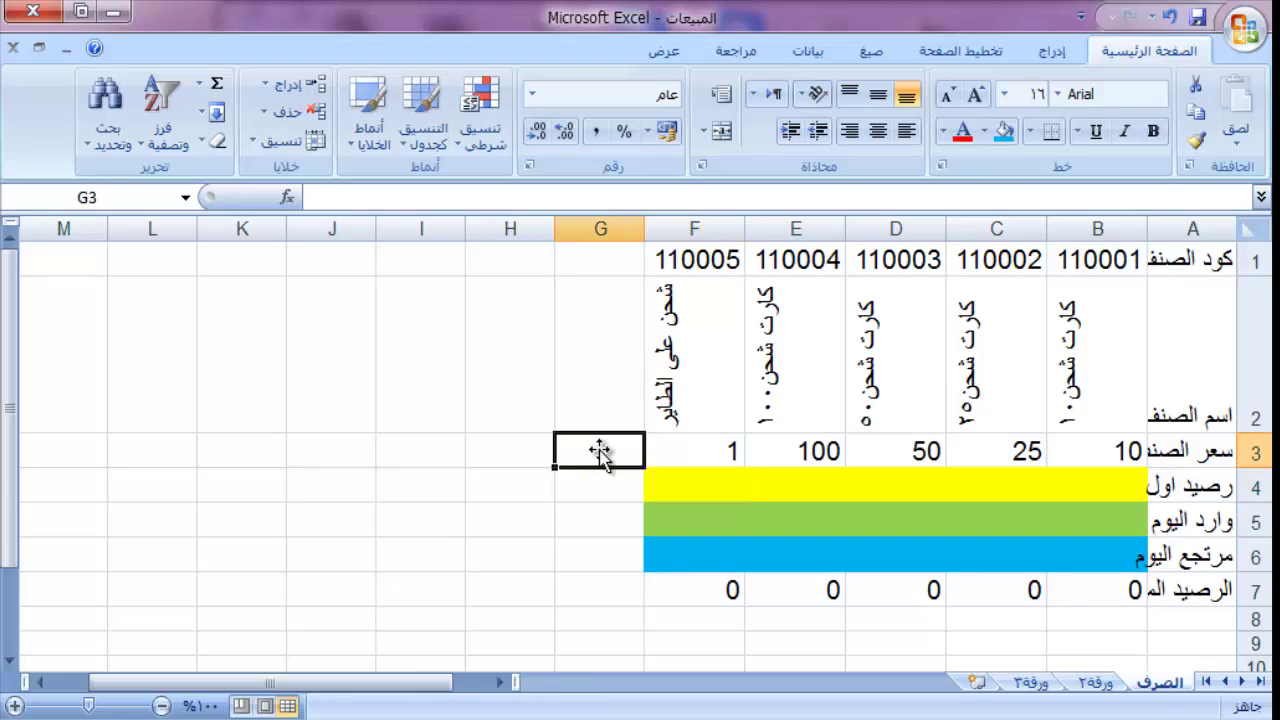
pyautogui.click(609, 322)
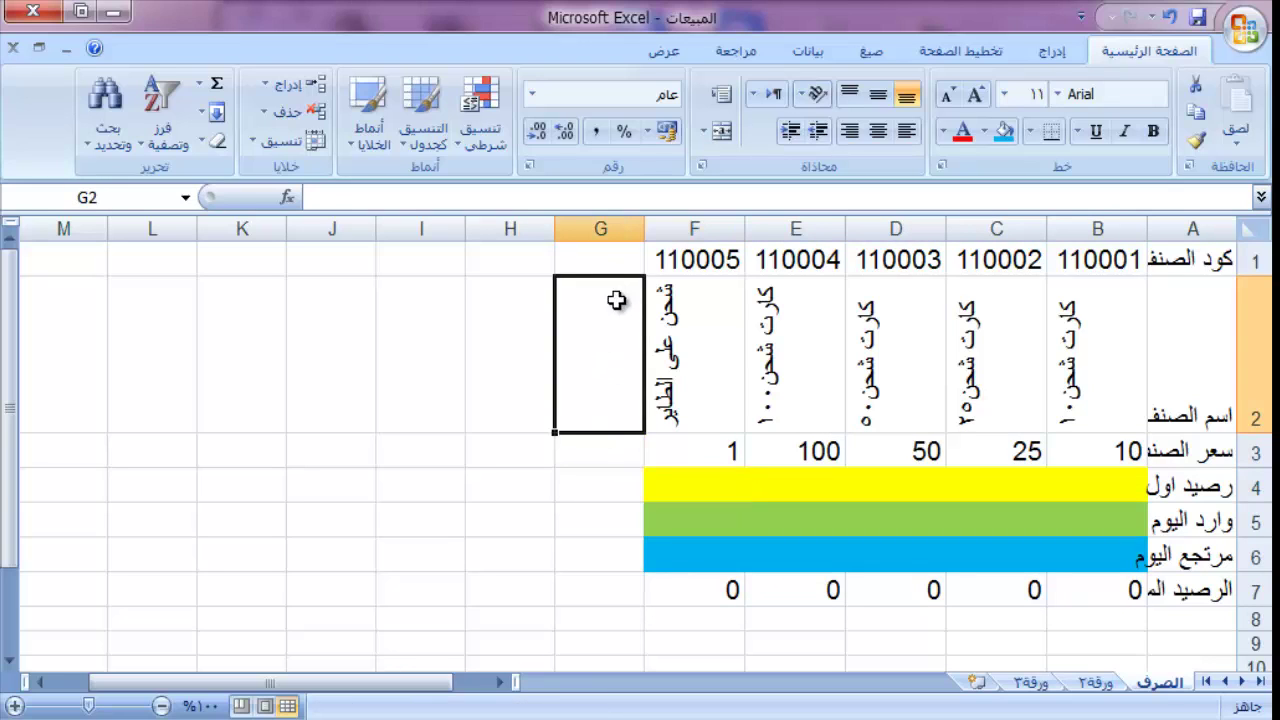
# Step: Head column G with الاجمالي in G2 and autofit column A
pyautogui.write('hgh')
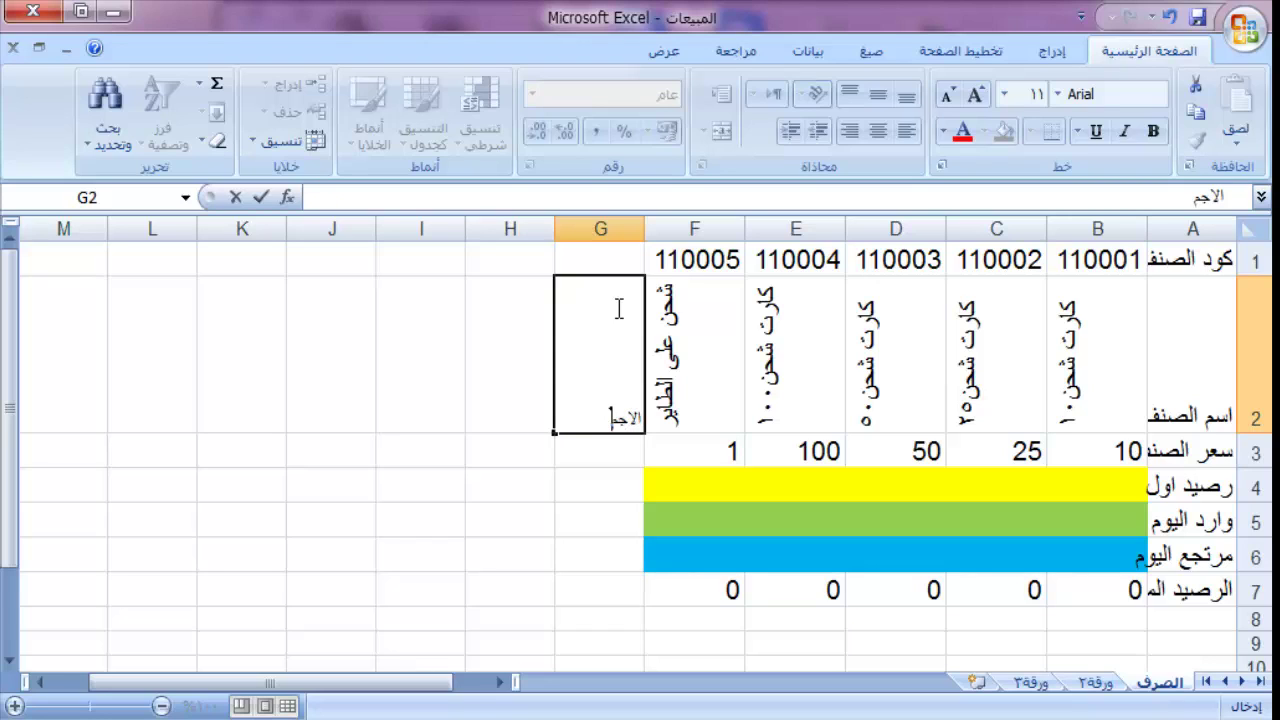
pyautogui.press('Return')
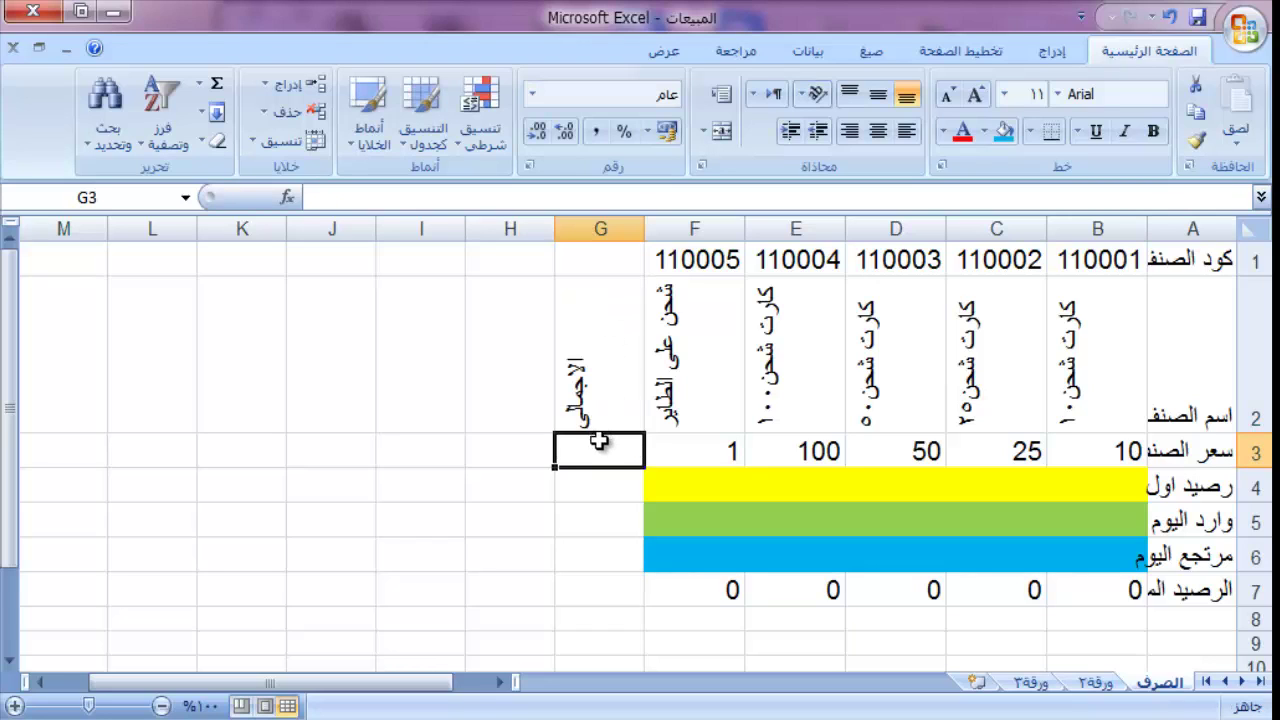
pyautogui.click(601, 490)
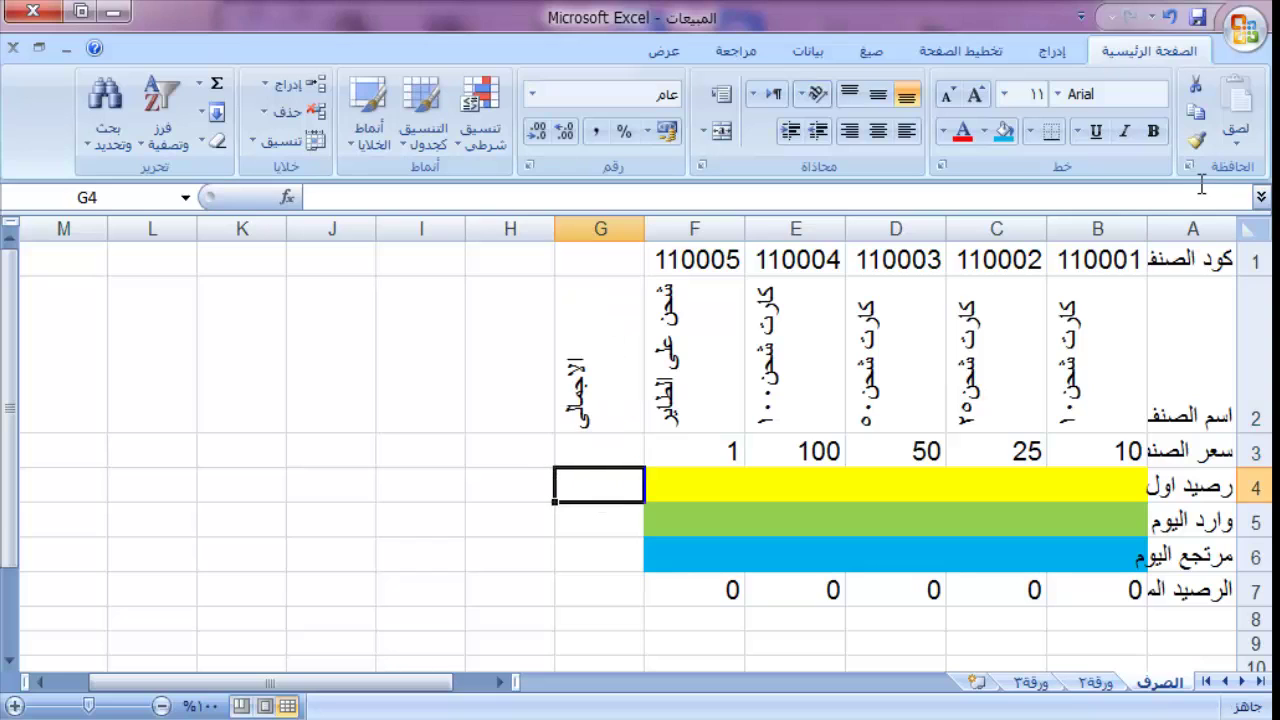
pyautogui.doubleClick(1148, 228)
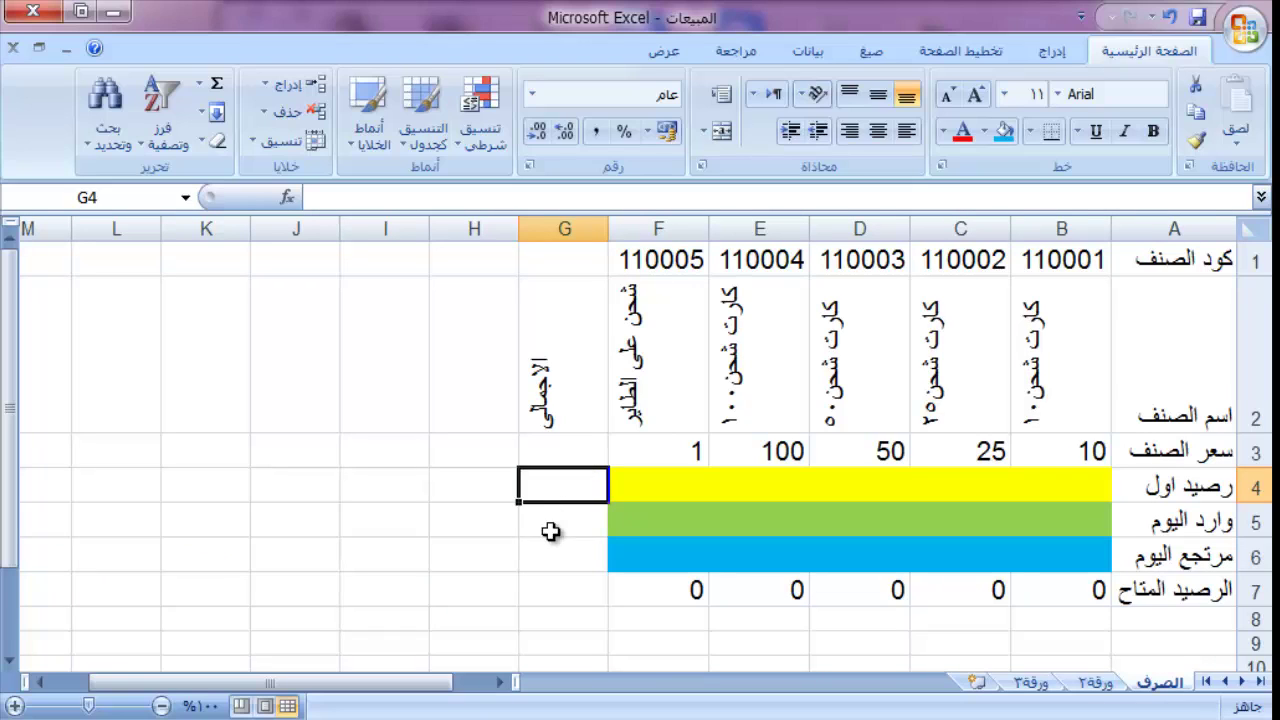
pyautogui.click(550, 524)
pyautogui.click(569, 489)
# Step: Enter =SUMPRODUCT(B3:F3;B4:F4) in G4 to total prices times opening balances
pyautogui.write('=')
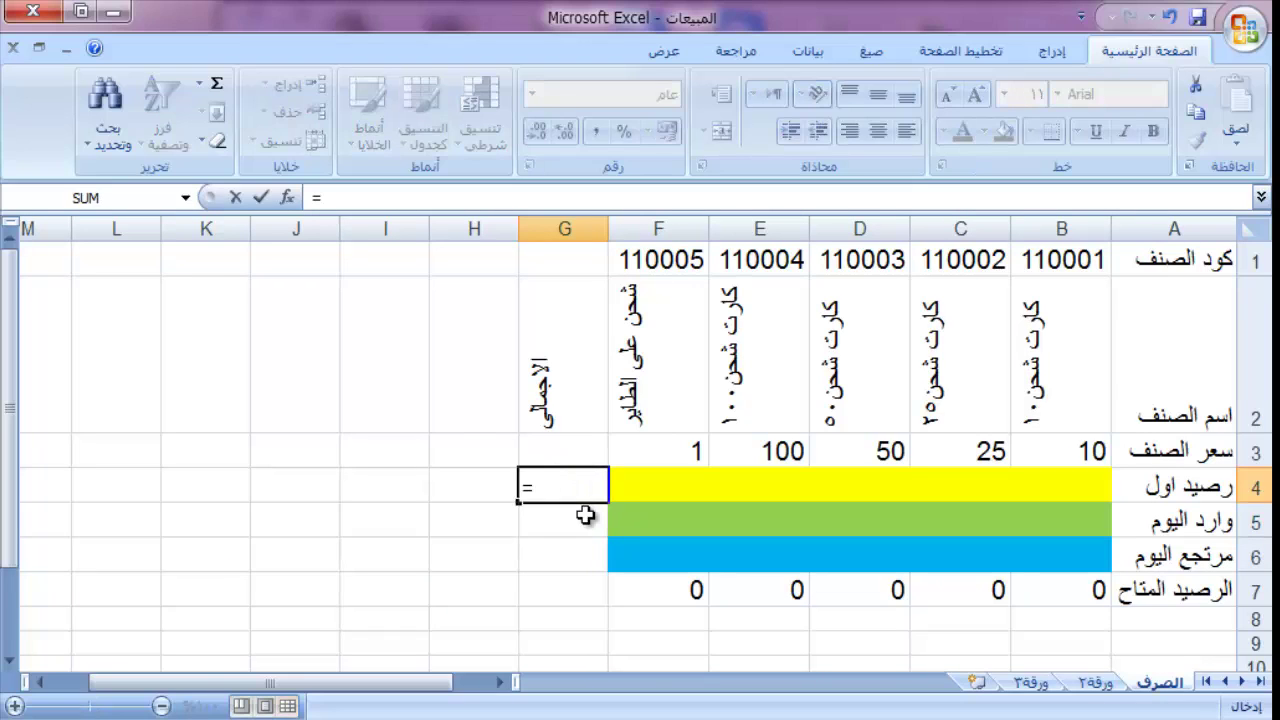
pyautogui.write('س')
pyautogui.write('sum')
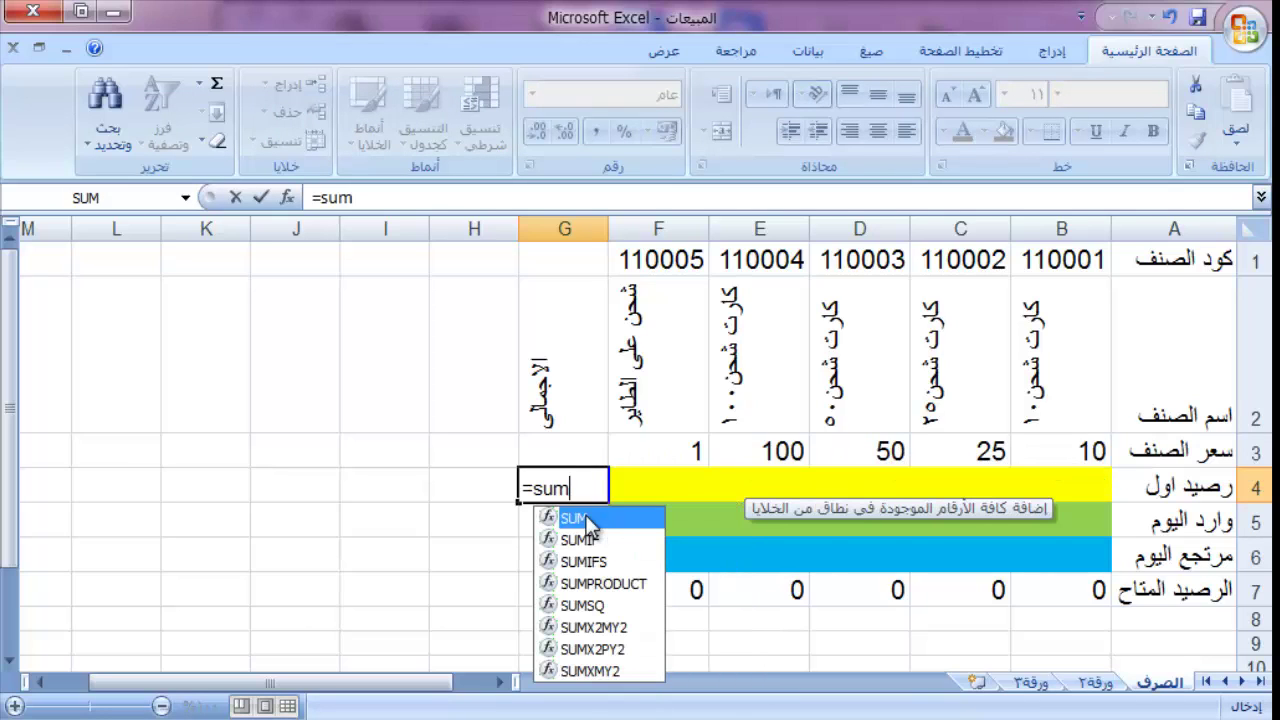
pyautogui.doubleClick(594, 586)
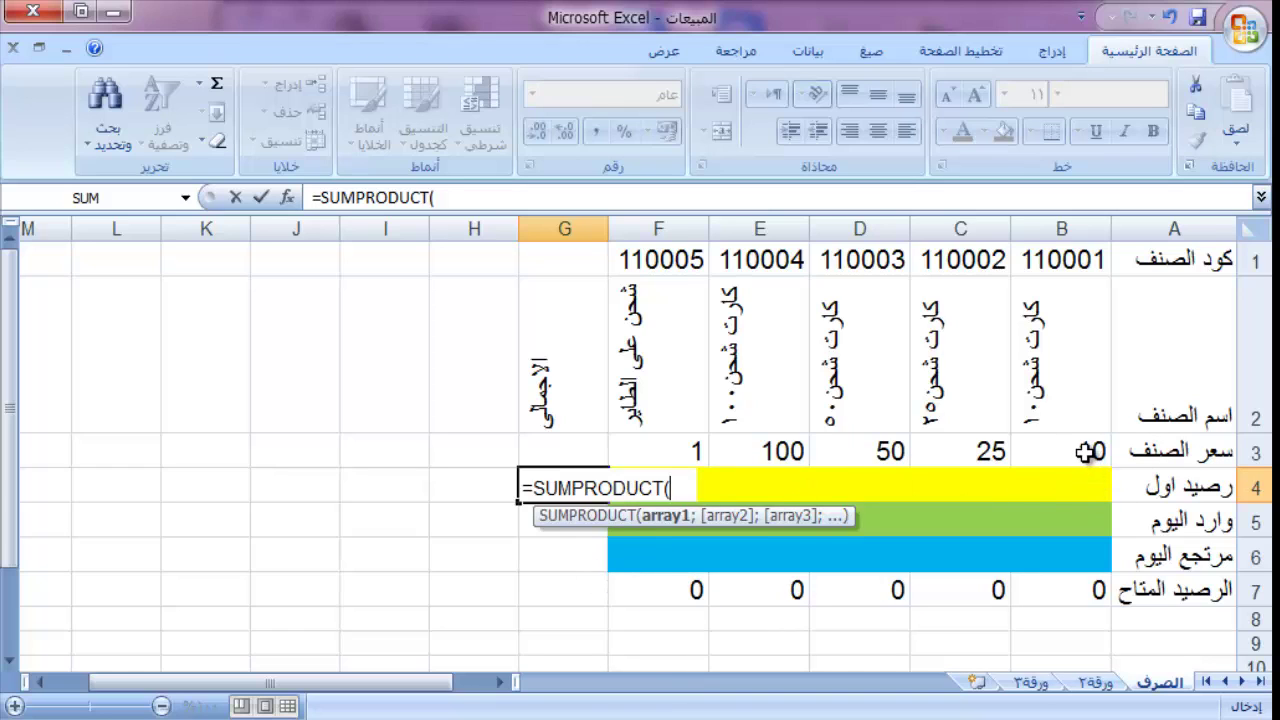
pyautogui.moveTo(1087, 452); pyautogui.dragTo(750, 472)
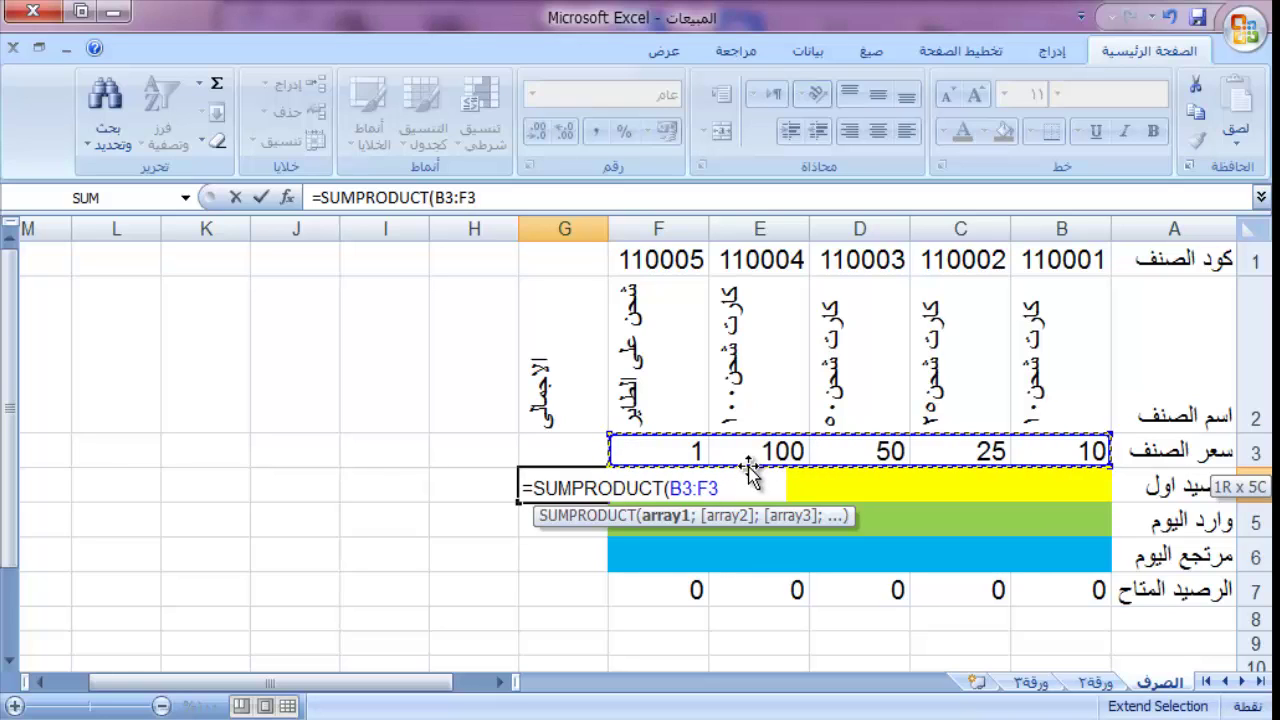
pyautogui.write(';')
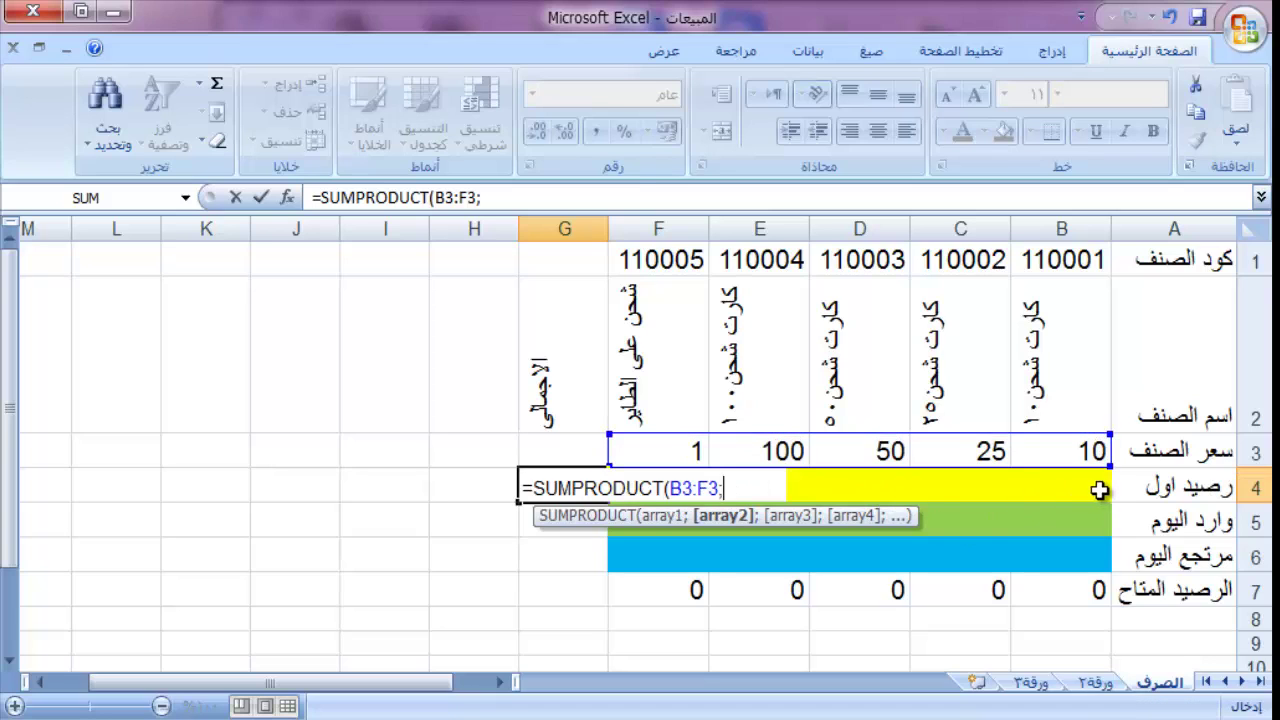
pyautogui.click(1102, 490)
pyautogui.moveTo(873, 487); pyautogui.dragTo(676, 490)
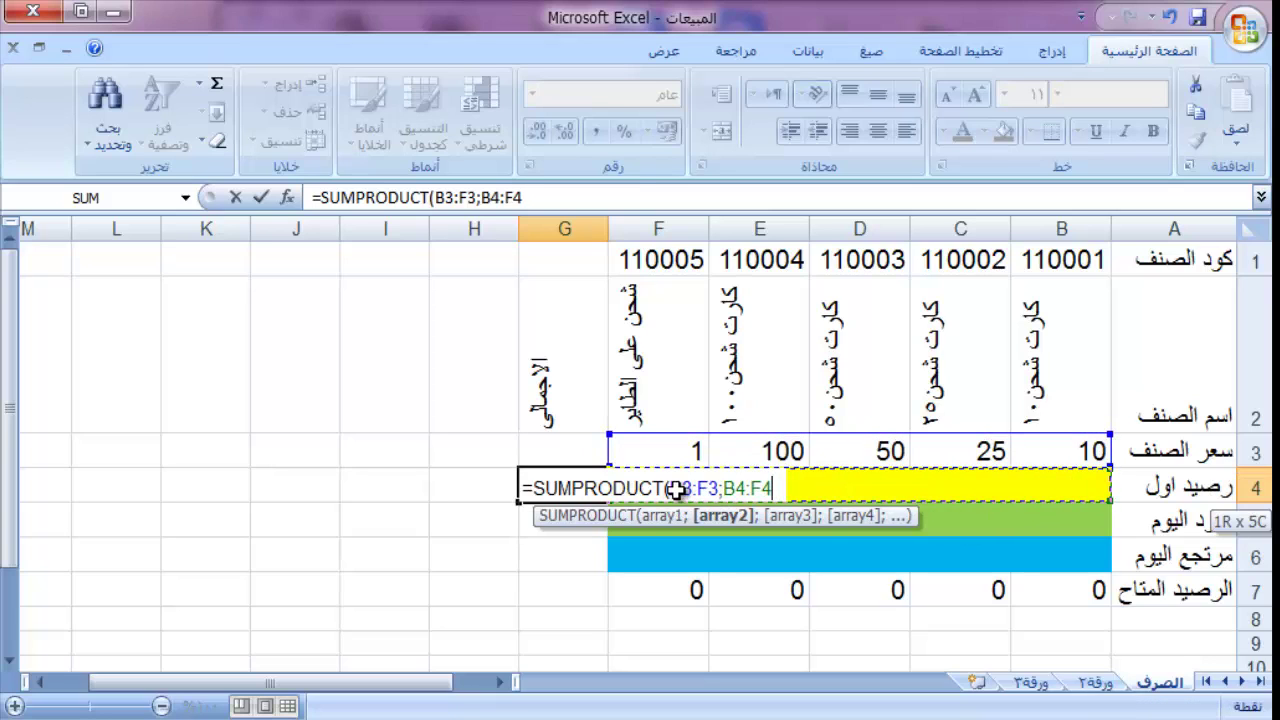
pyautogui.press('Return')
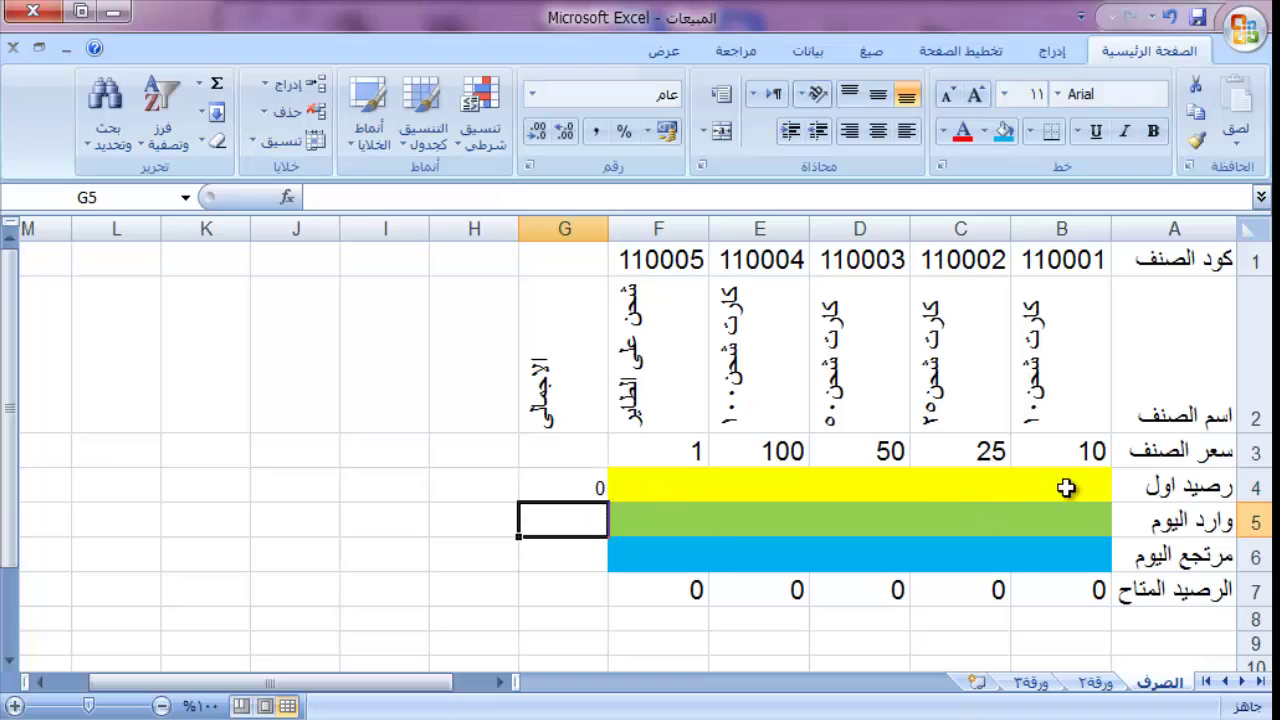
# Step: Enter opening balances 100, 5, 34, 35 and 3777 across B4:F4, giving a G4 total of 10102
pyautogui.click(559, 487)
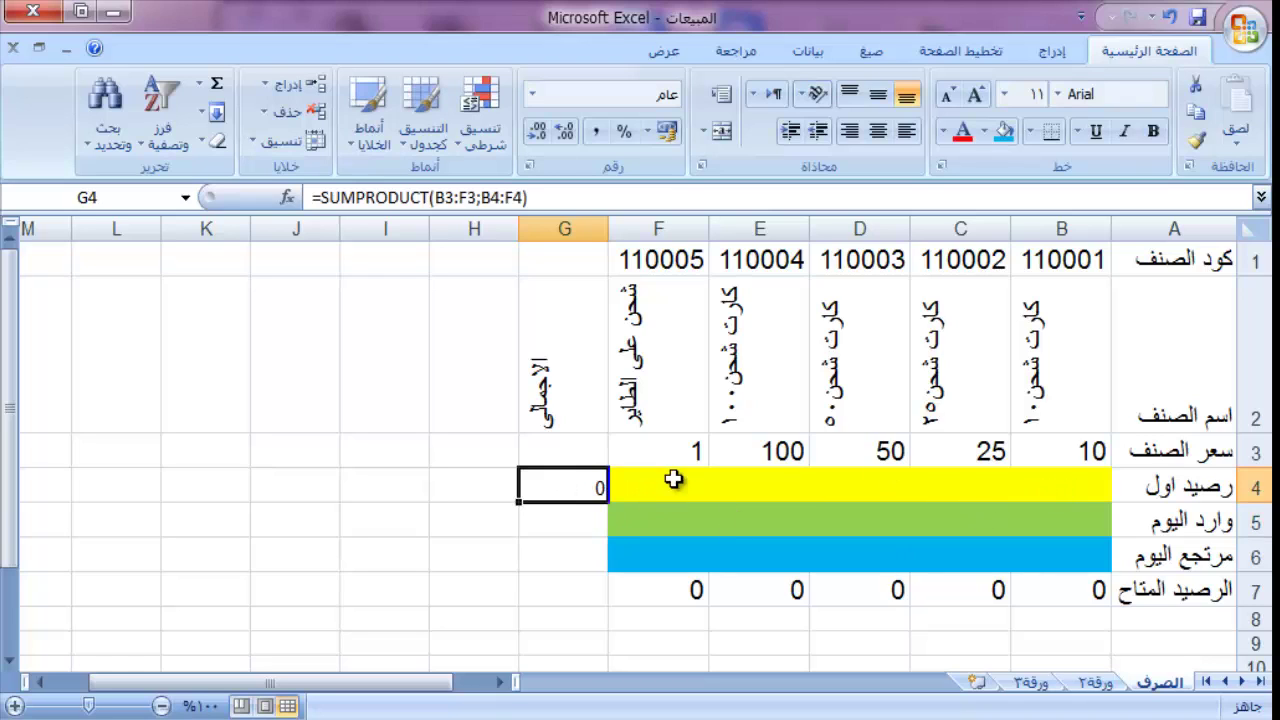
pyautogui.click(1025, 487)
pyautogui.write('100')
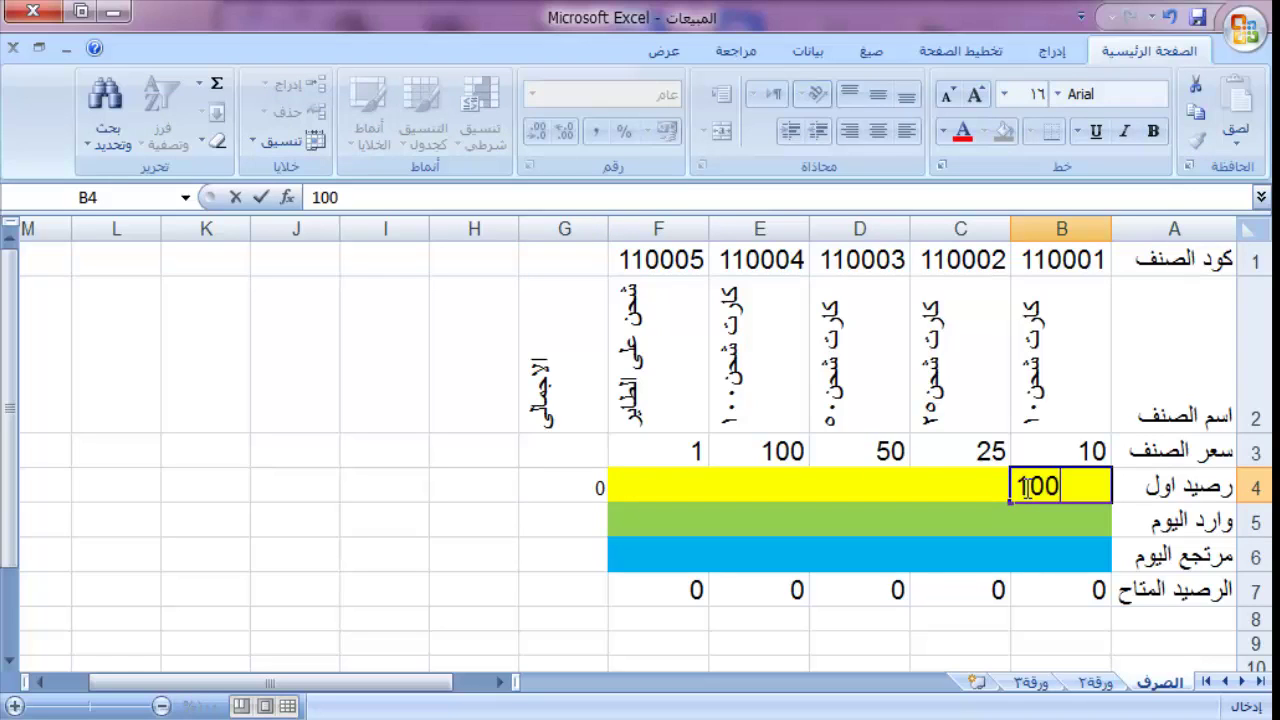
pyautogui.press('Tab')
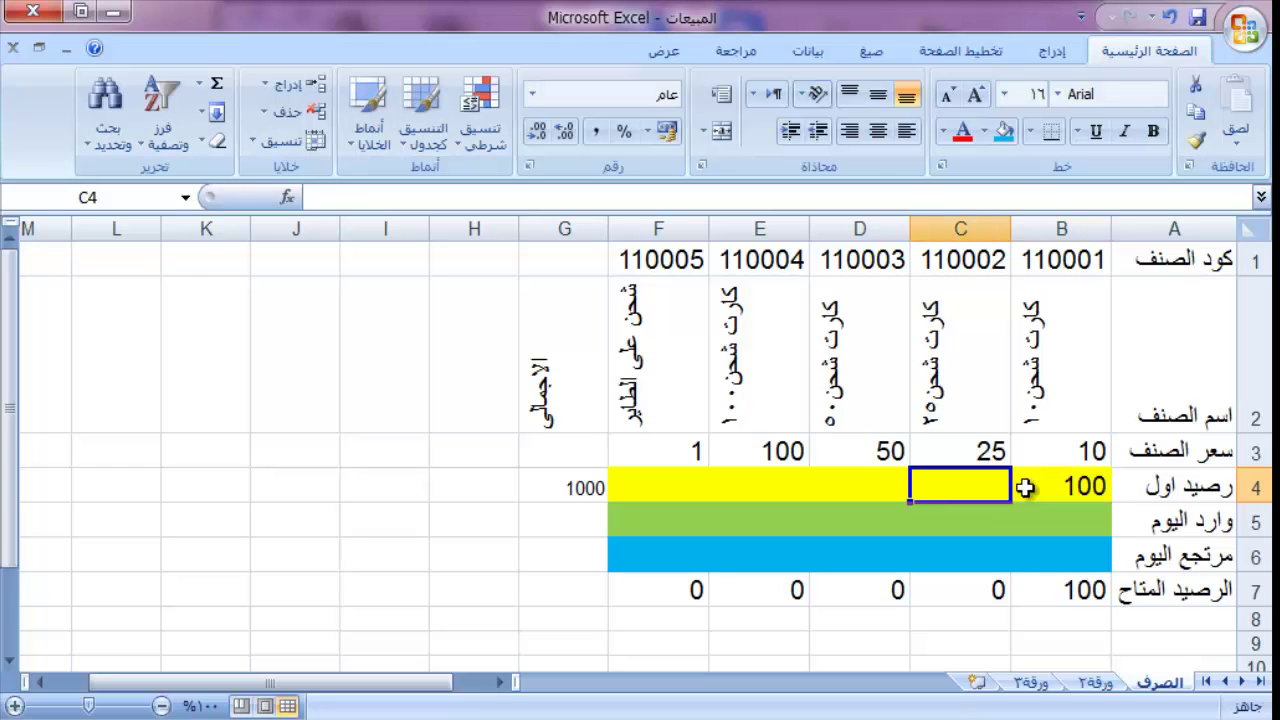
pyautogui.write('5')
pyautogui.press('Tab')
pyautogui.write('34')
pyautogui.press('Tab')
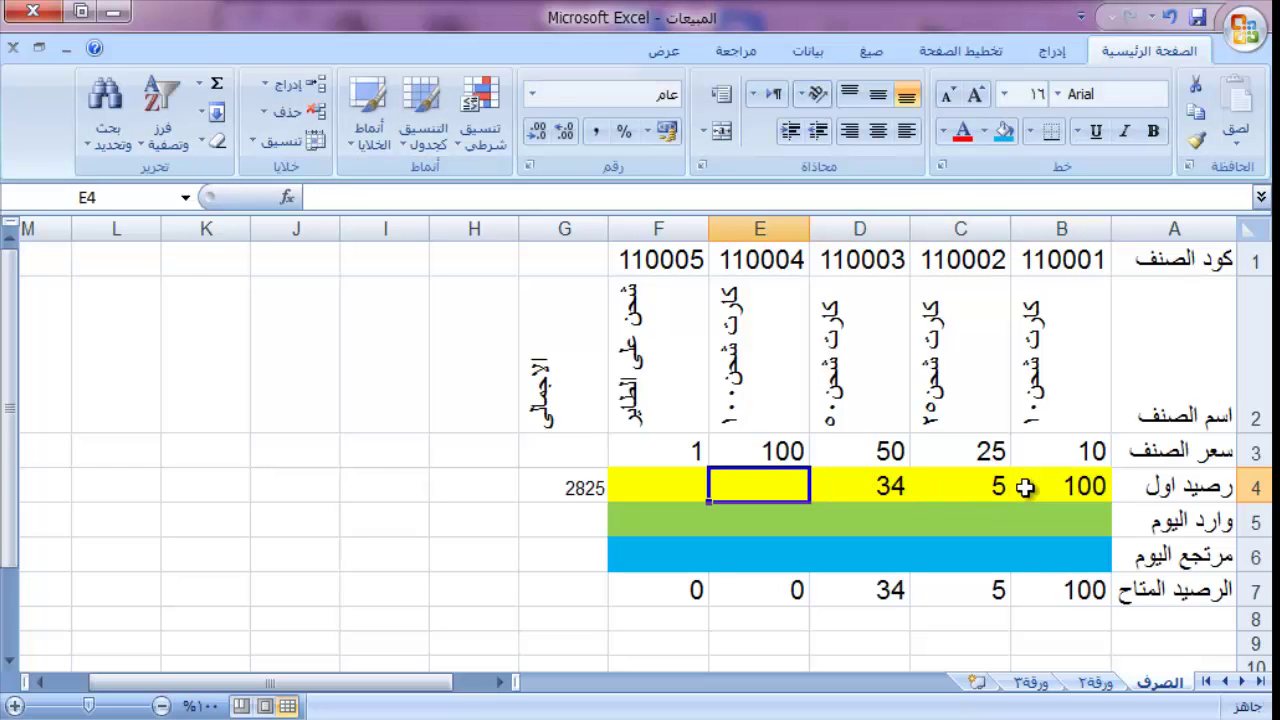
pyautogui.write('3')
pyautogui.press('Tab')
pyautogui.write('3')
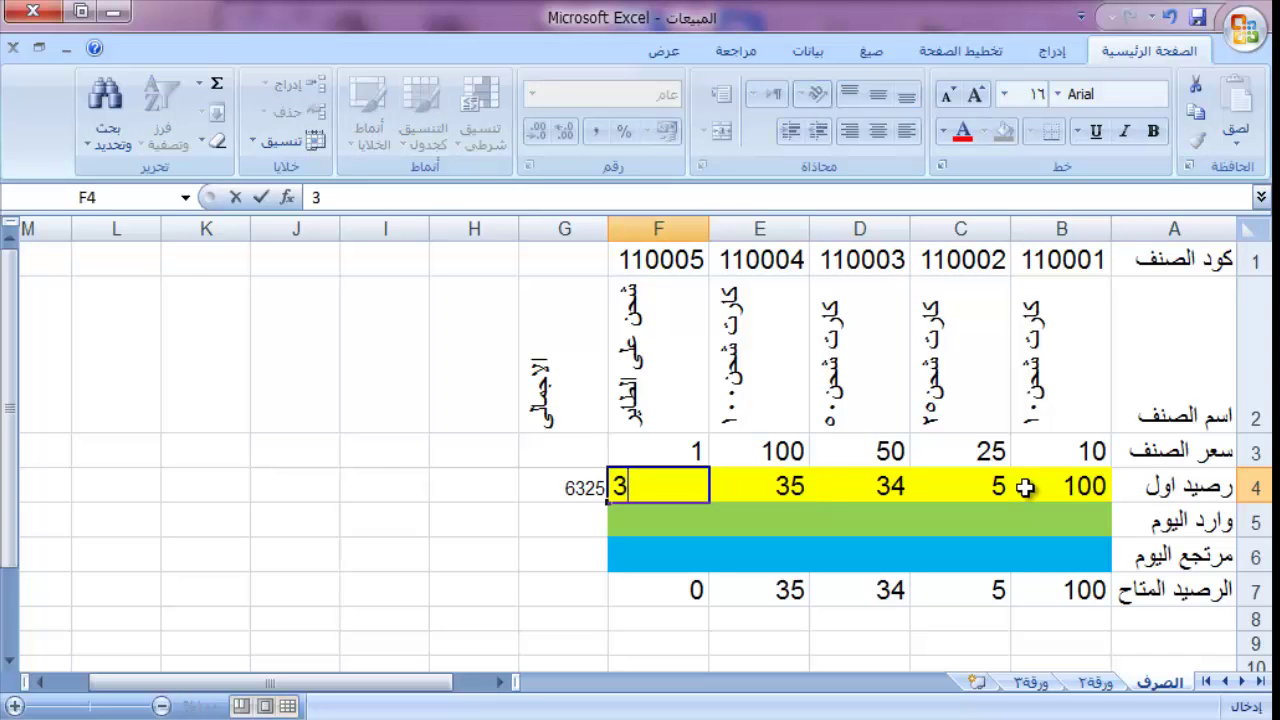
pyautogui.write('777')
pyautogui.press('Tab')
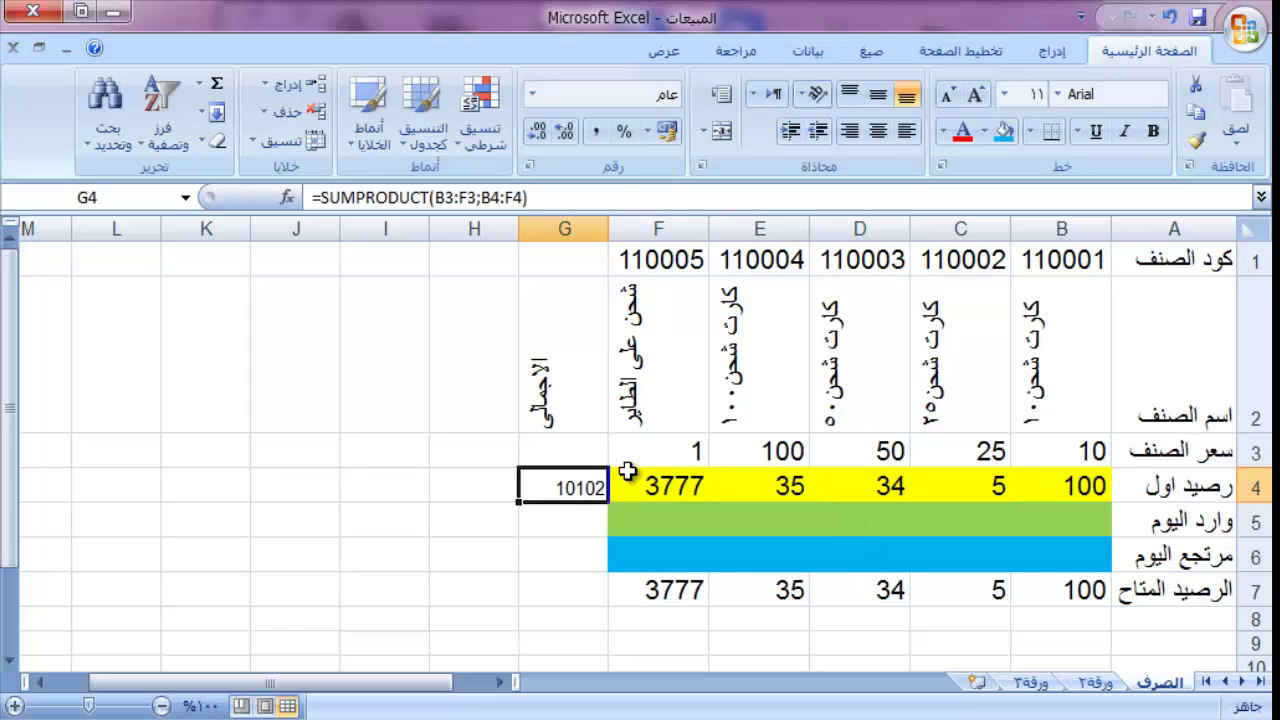
# Step: Change the G4 formula to =SUMPRODUCT(B$3:F$3;B4:F4) so the price row stays locked
pyautogui.click(570, 195)
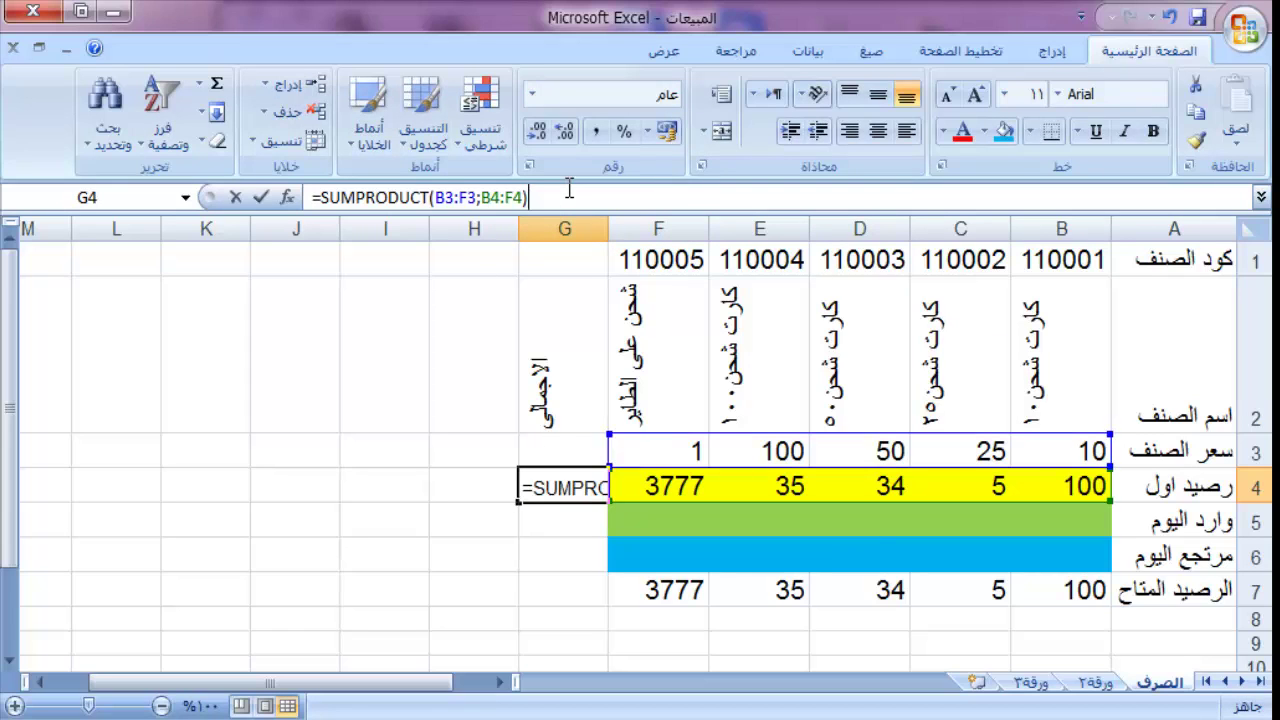
pyautogui.click(448, 196)
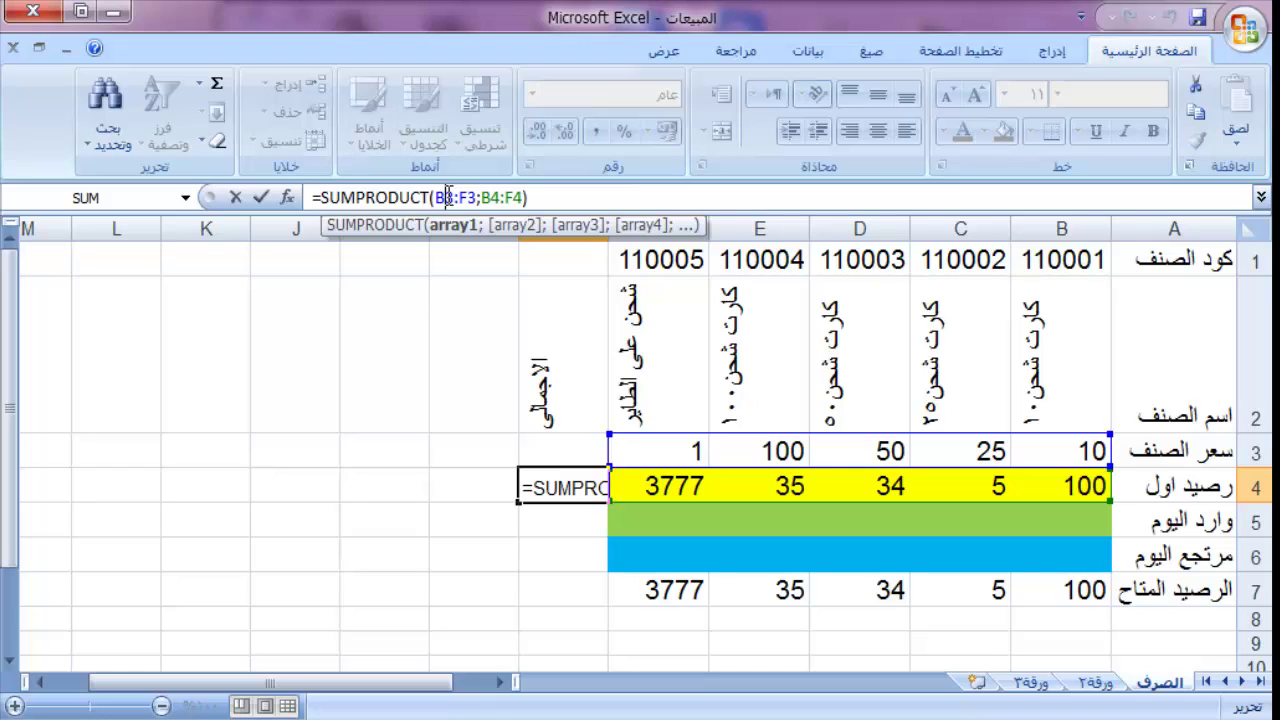
pyautogui.write('$')
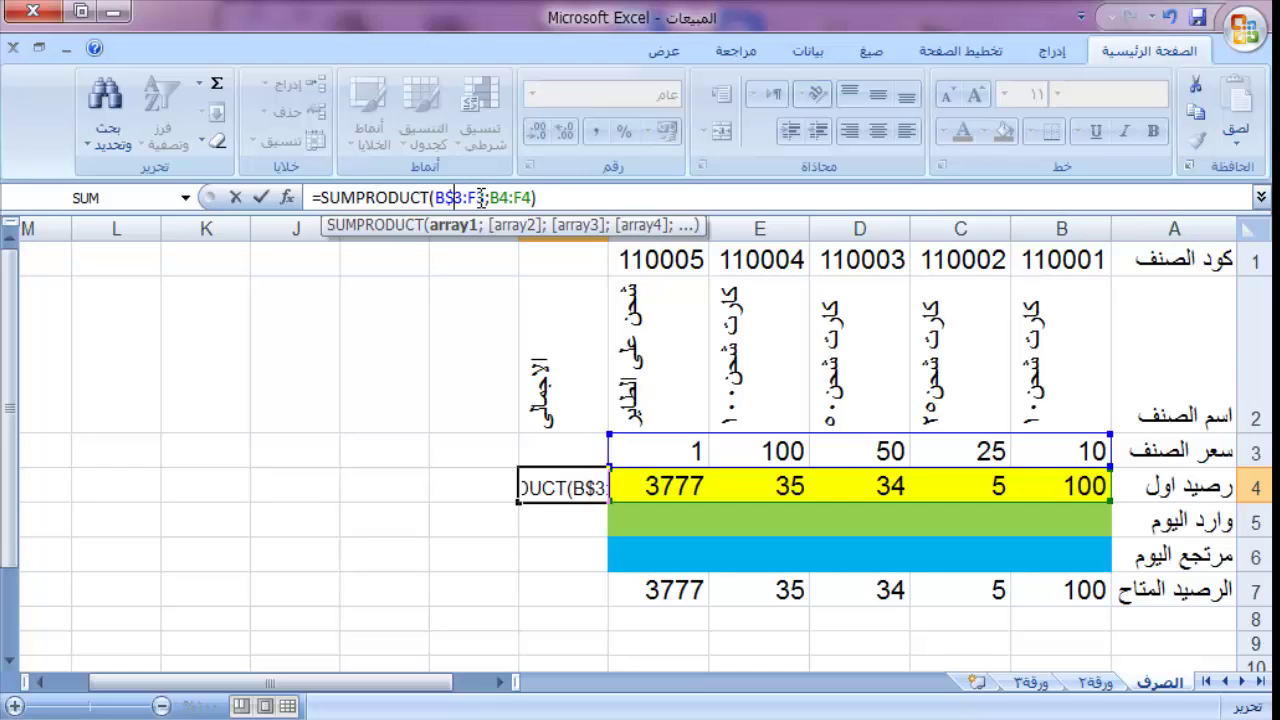
pyautogui.click(480, 197)
pyautogui.write('£')
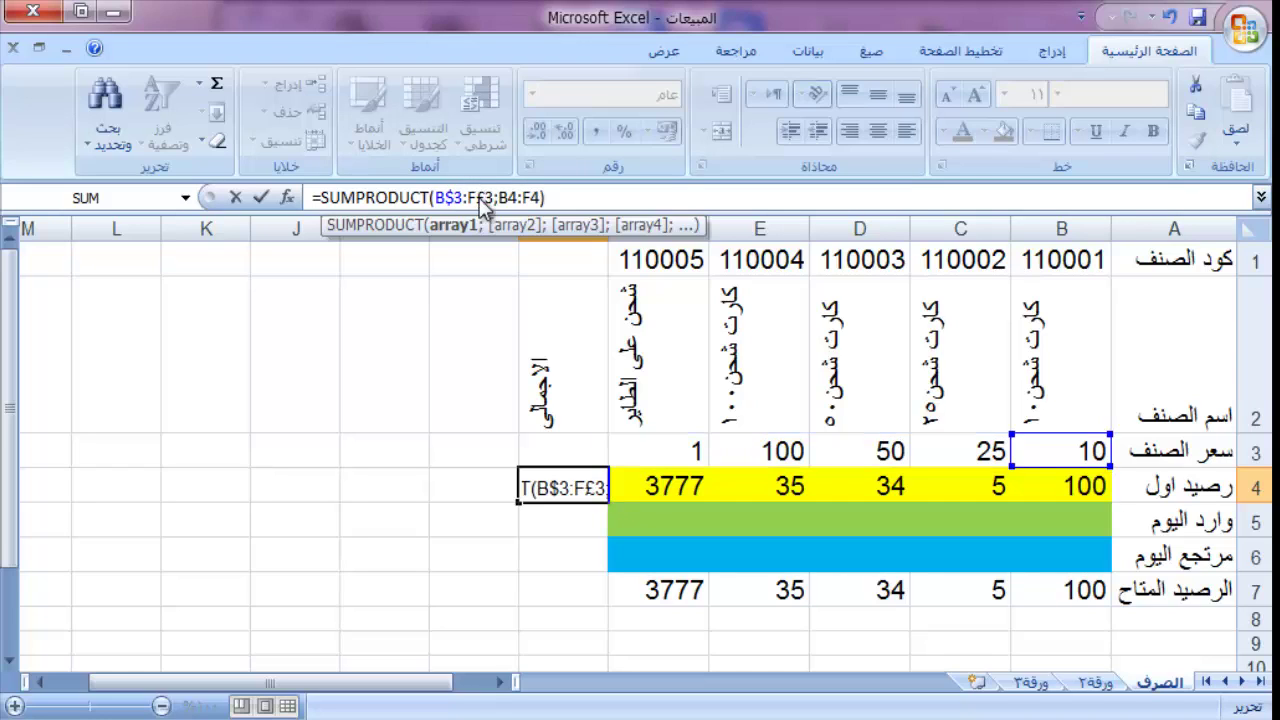
pyautogui.press('Return')
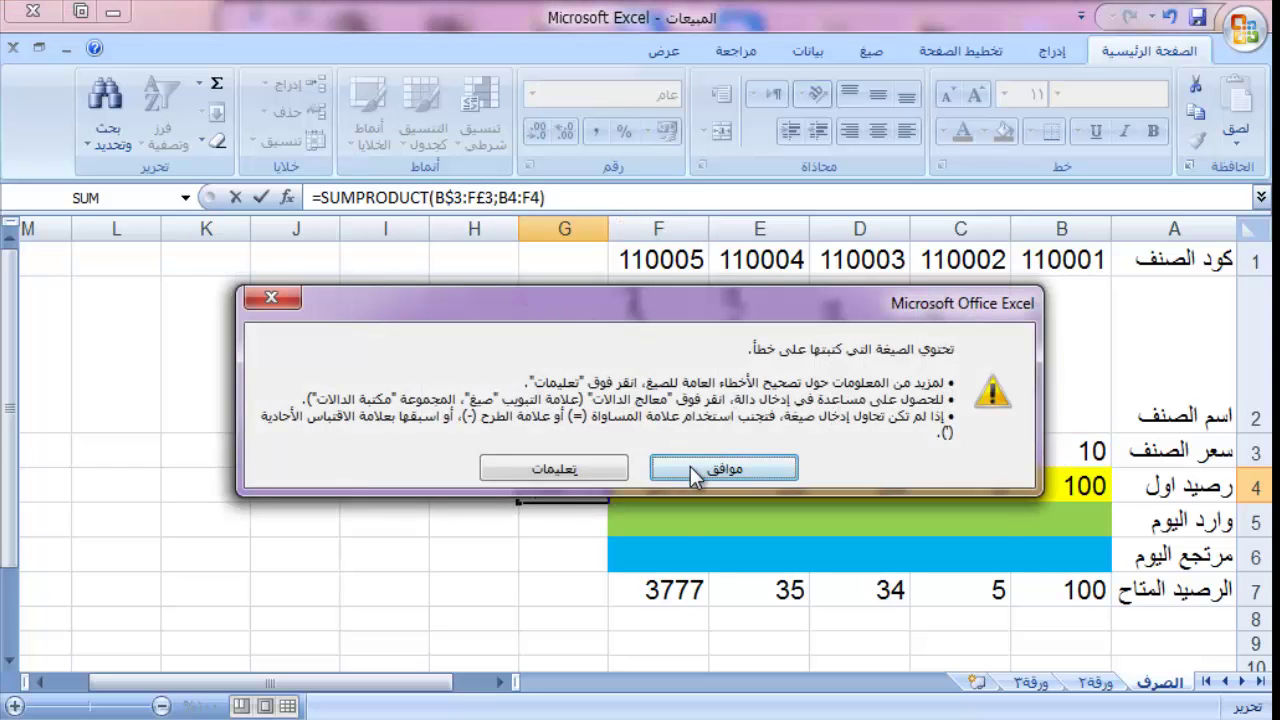
pyautogui.click(690, 466)
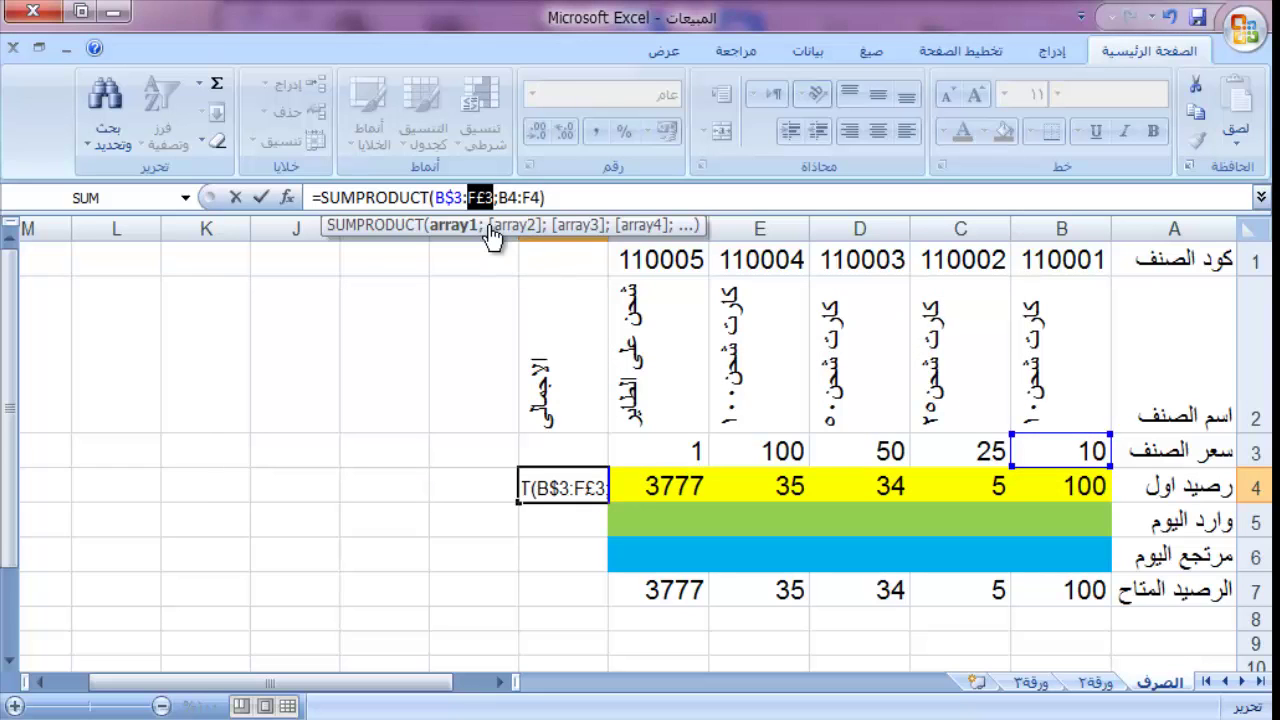
pyautogui.write('F3')
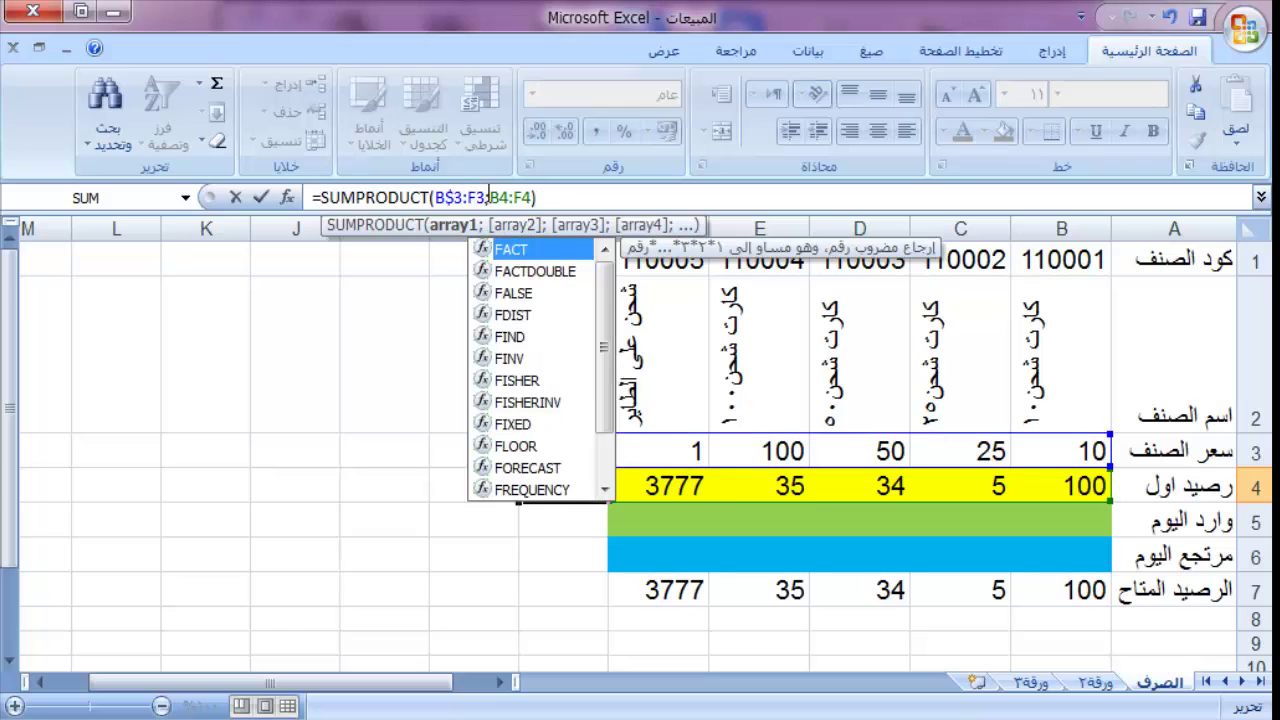
pyautogui.write('$')
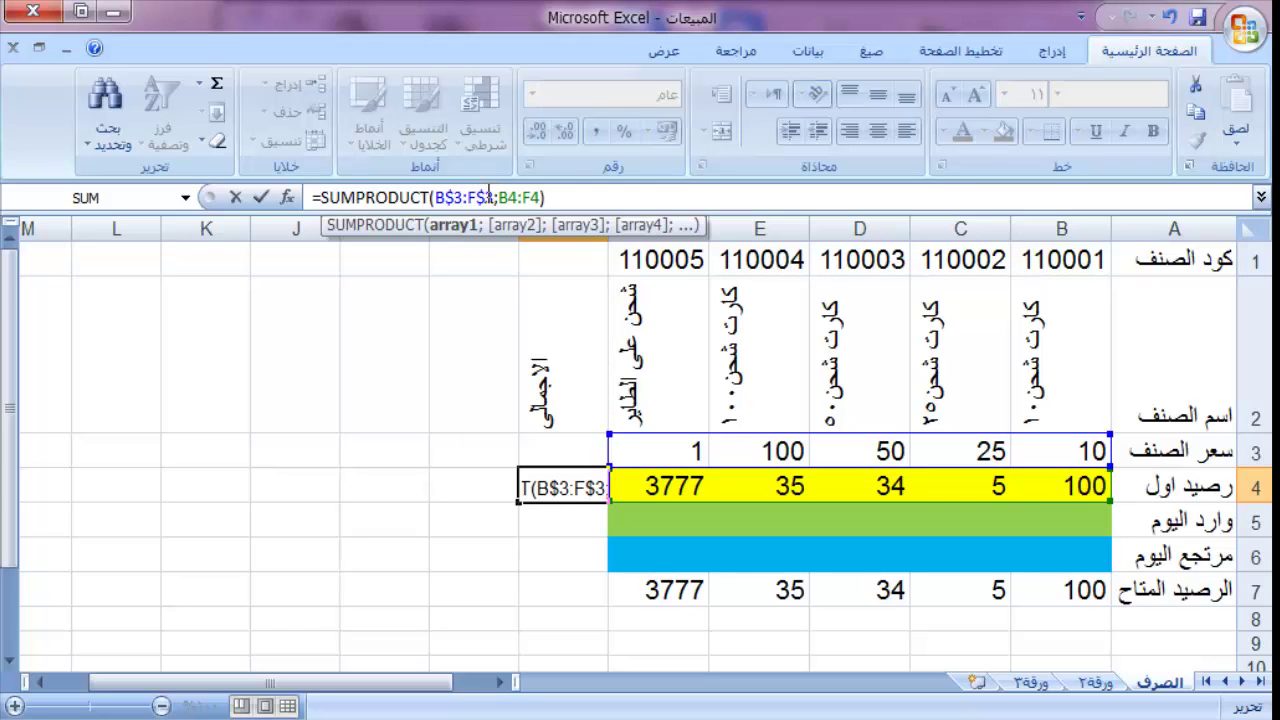
pyautogui.press('Return')
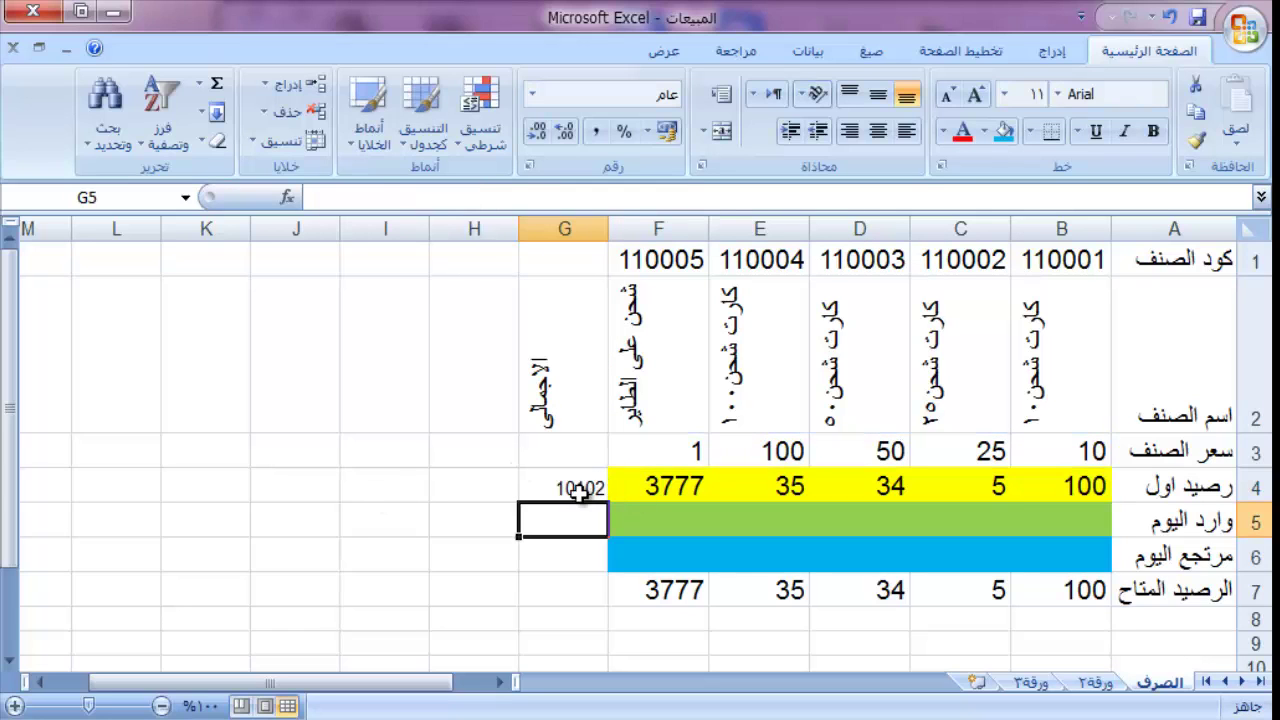
# Step: Copy the G4 total down through G7, showing 10102, 0, 0 and 10102
pyautogui.click(580, 490)
pyautogui.moveTo(520, 505); pyautogui.dragTo(511, 591)
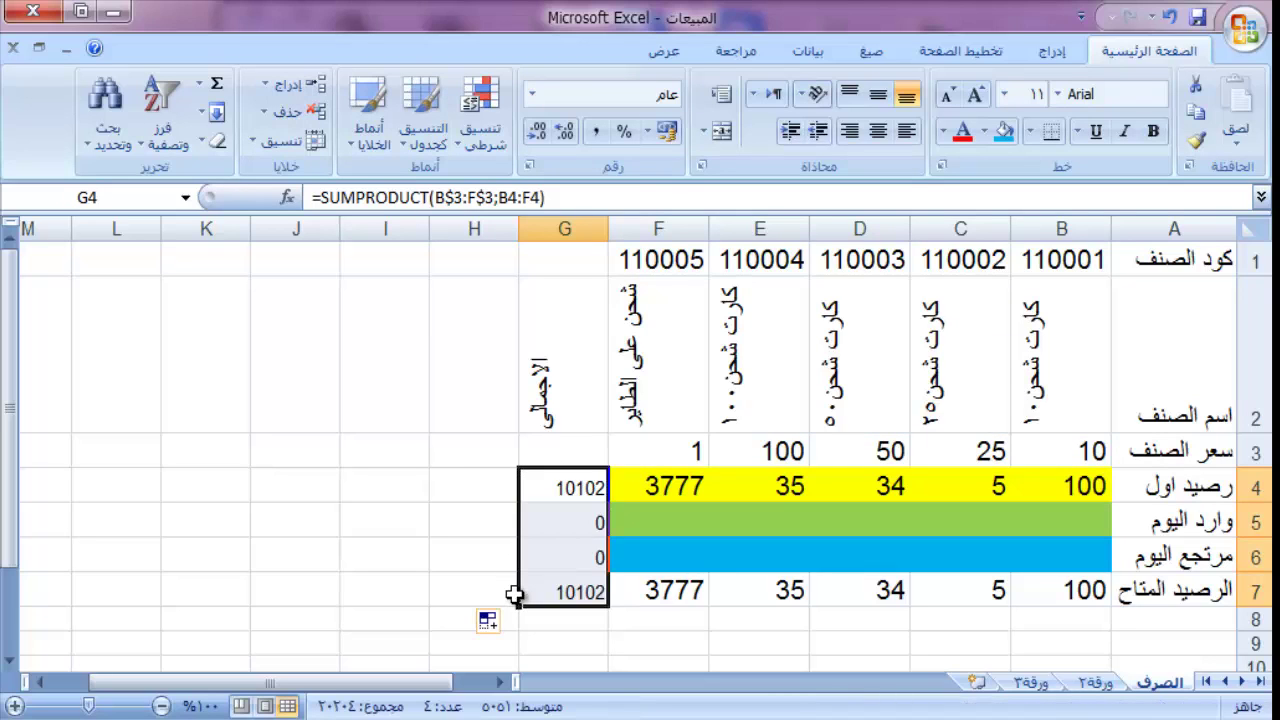
pyautogui.click(592, 560)
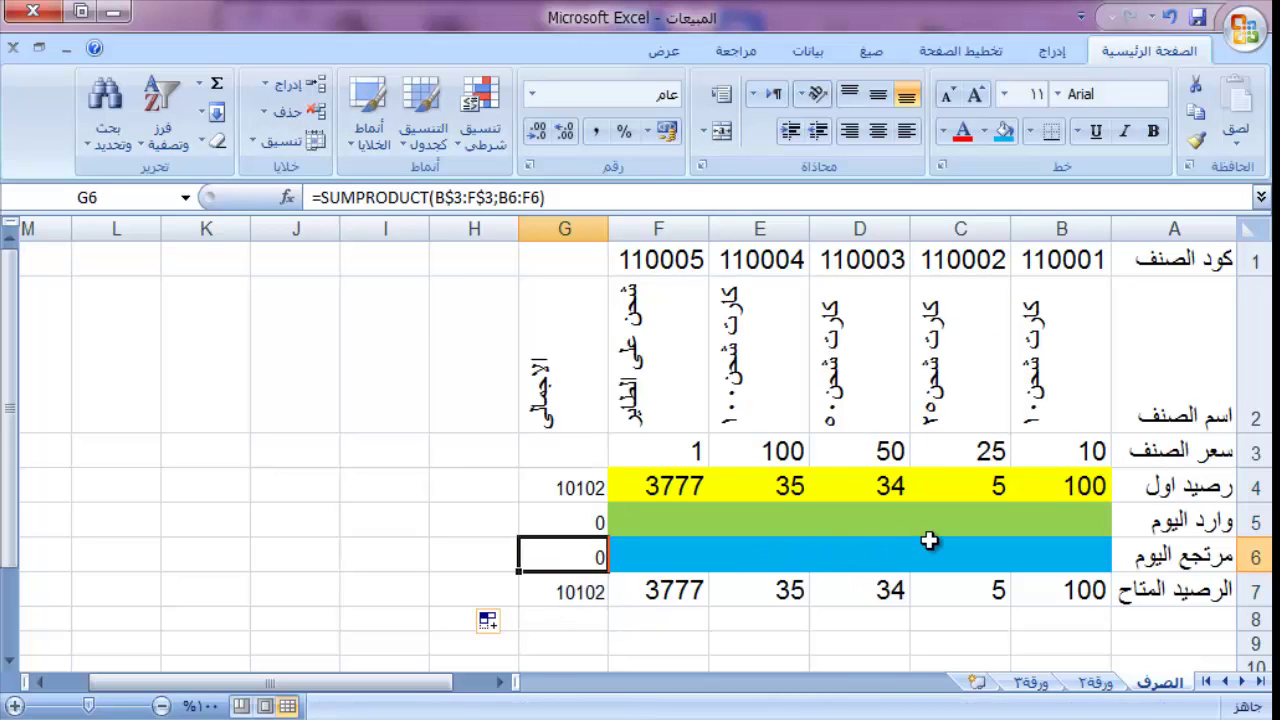
pyautogui.click(1034, 521)
# Step: Enter today's incoming quantities 10000, 23344, 333, 22 and 23 in B5:F5
pyautogui.write('10000')
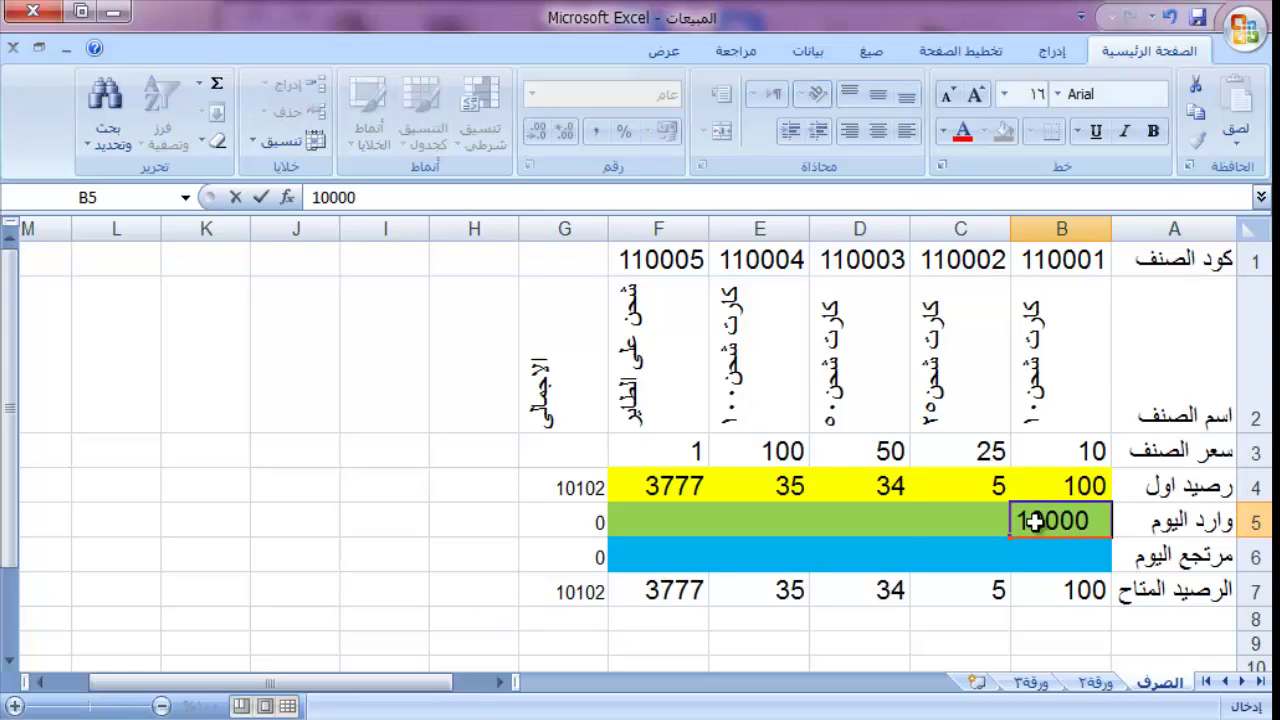
pyautogui.press('Tab')
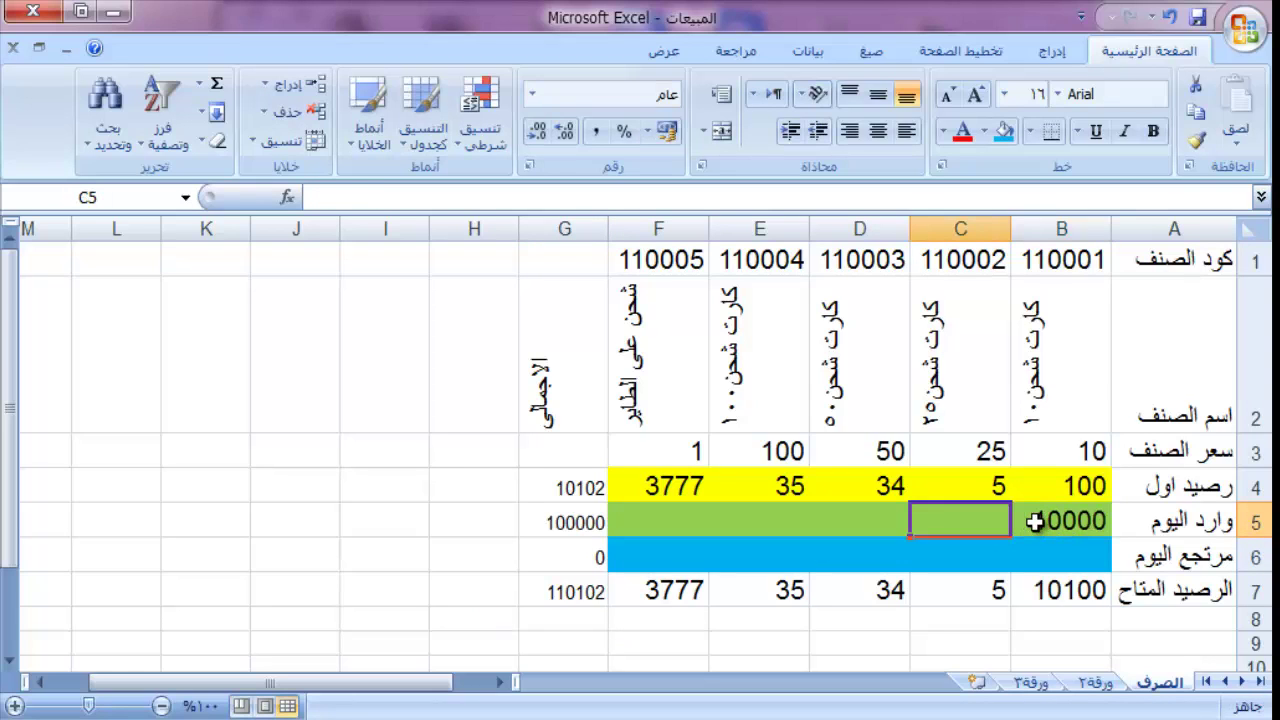
pyautogui.write('23344')
pyautogui.press('Tab')
pyautogui.write('333')
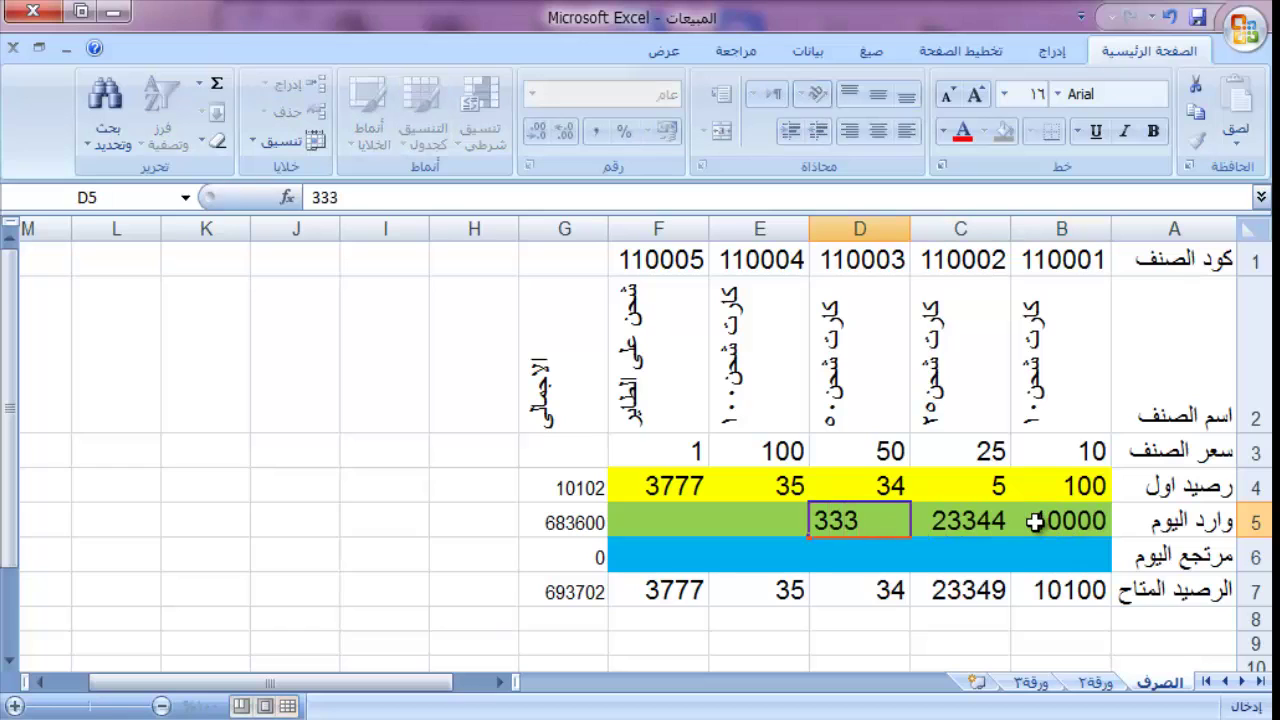
pyautogui.press('Tab')
pyautogui.write('22')
pyautogui.press('Tab')
pyautogui.write('2')
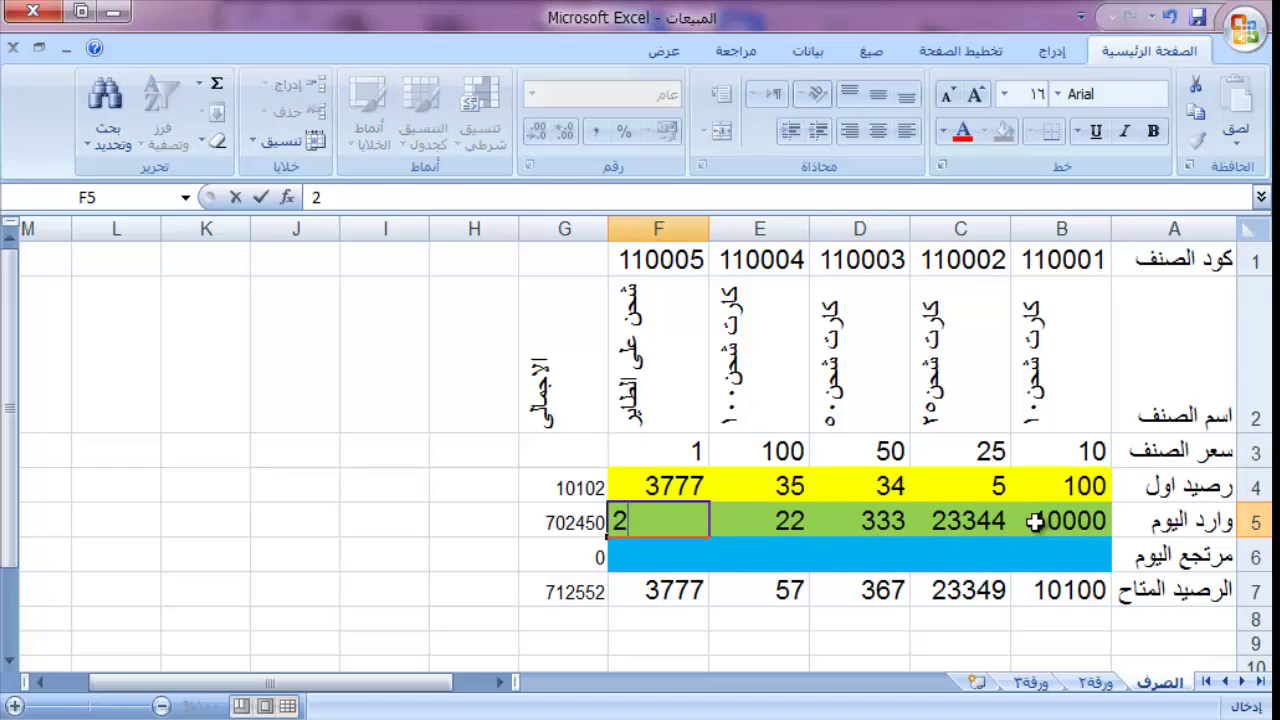
pyautogui.press('Tab')
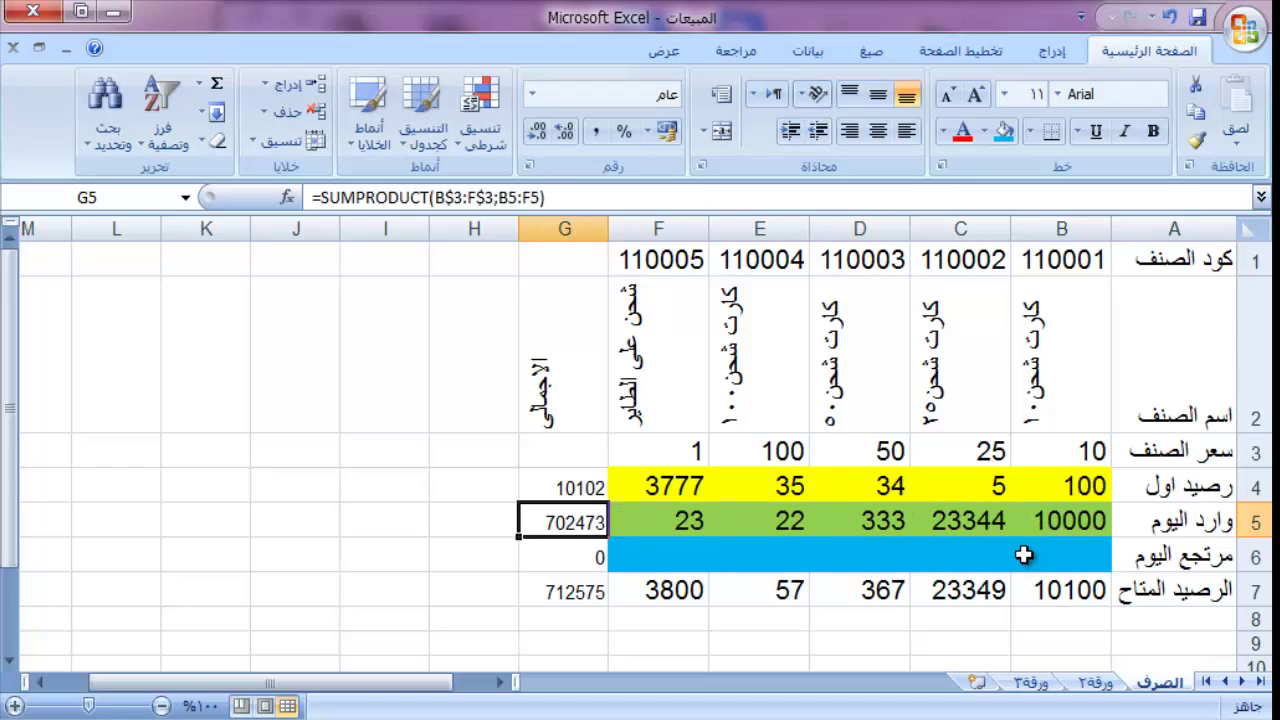
# Step: Enter returns 6, 6, 5, 4 and 3 in B6:F6, bringing that row's total to 863
pyautogui.click(1040, 559)
pyautogui.write('6')
pyautogui.press('Tab')
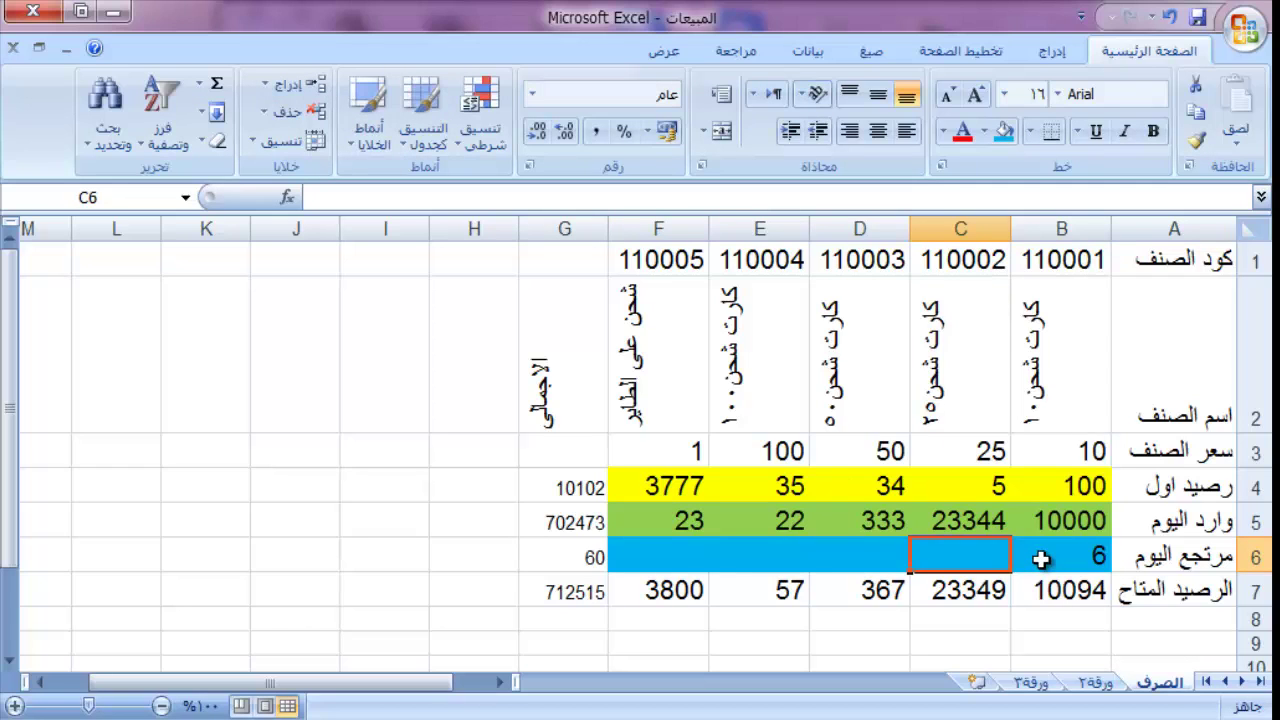
pyautogui.write('6')
pyautogui.press('Tab')
pyautogui.write('5')
pyautogui.press('Tab')
pyautogui.write('4')
pyautogui.press('Tab')
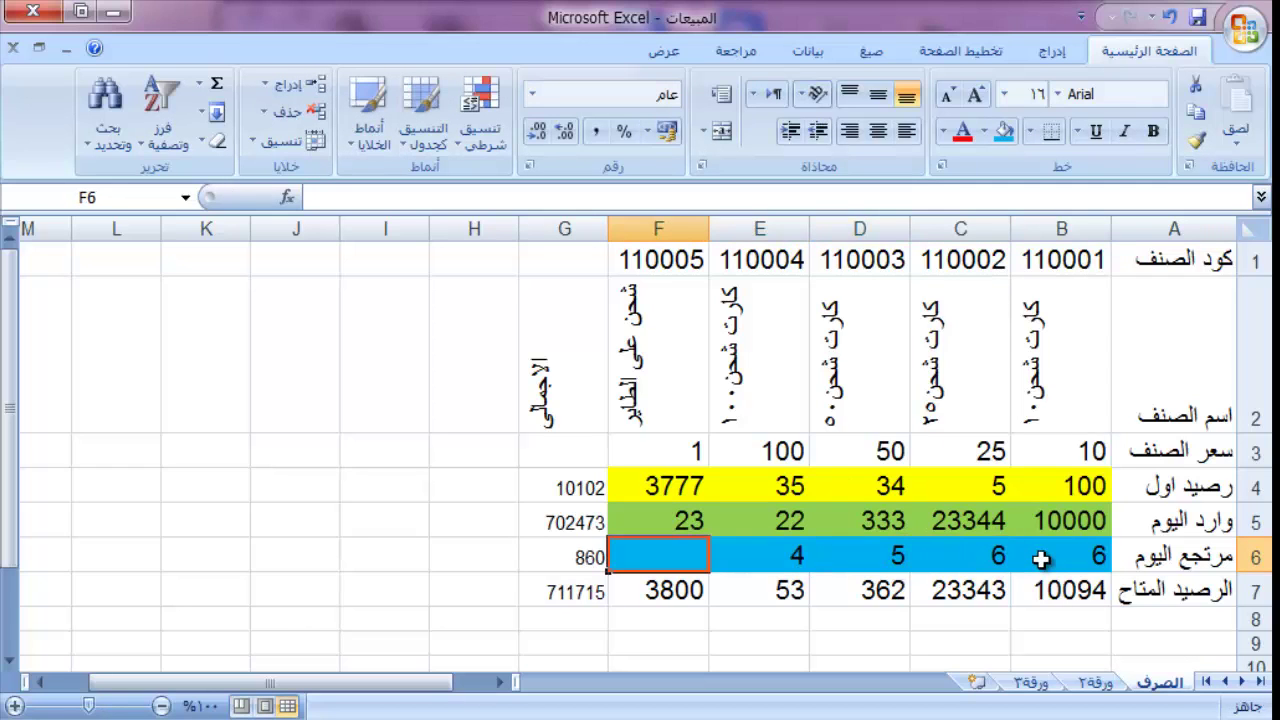
pyautogui.write('3')
pyautogui.press('Tab')
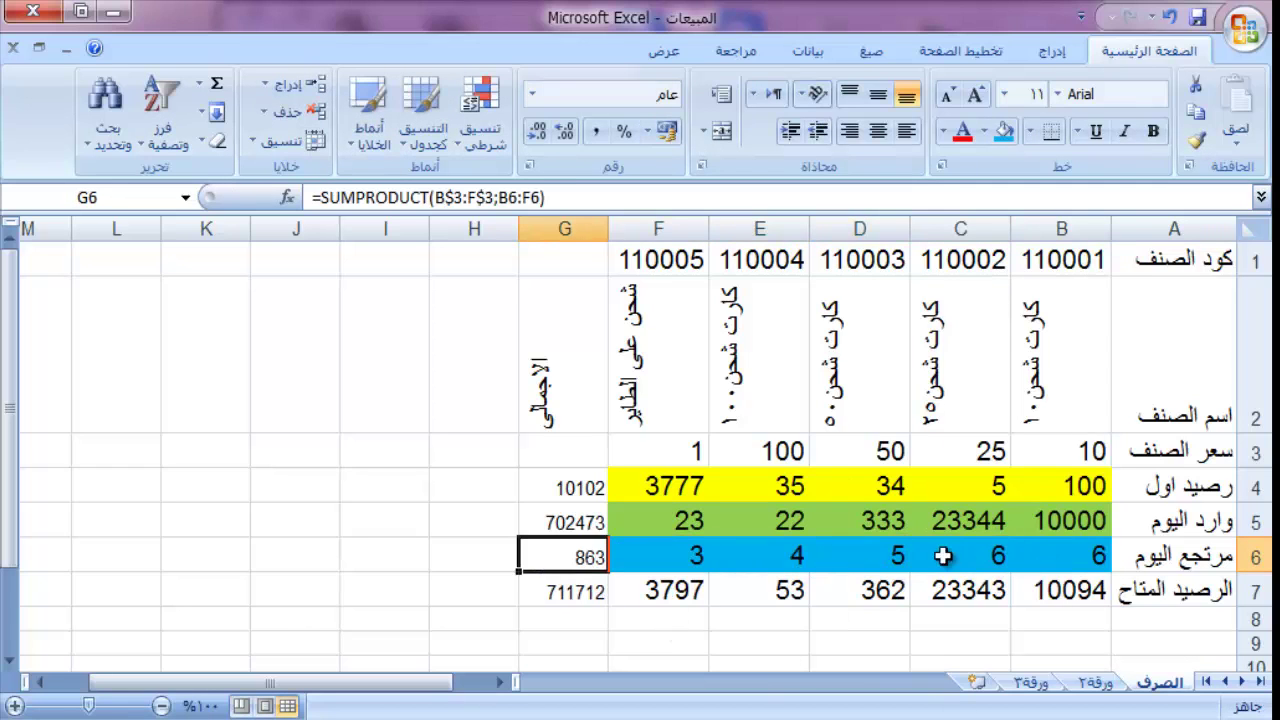
pyautogui.click(1065, 590)
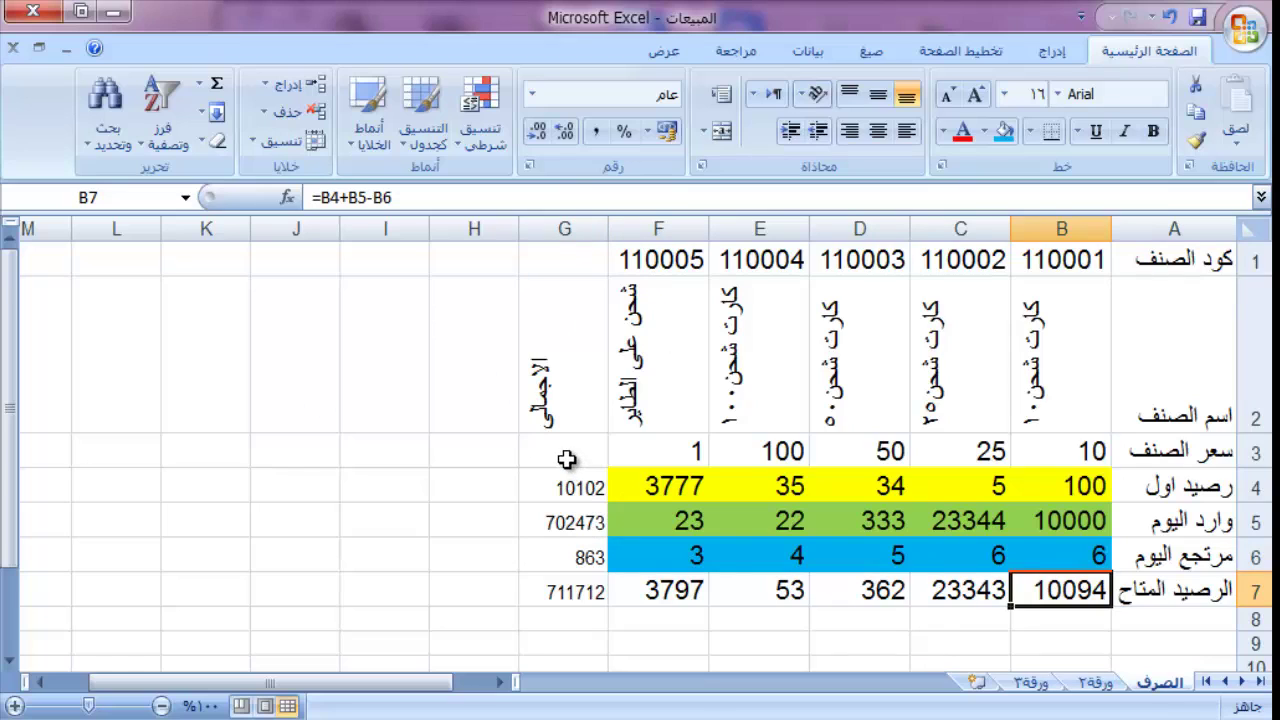
# Step: Fill the price row B3:G3 with light blue
pyautogui.moveTo(559, 452); pyautogui.dragTo(1062, 452)
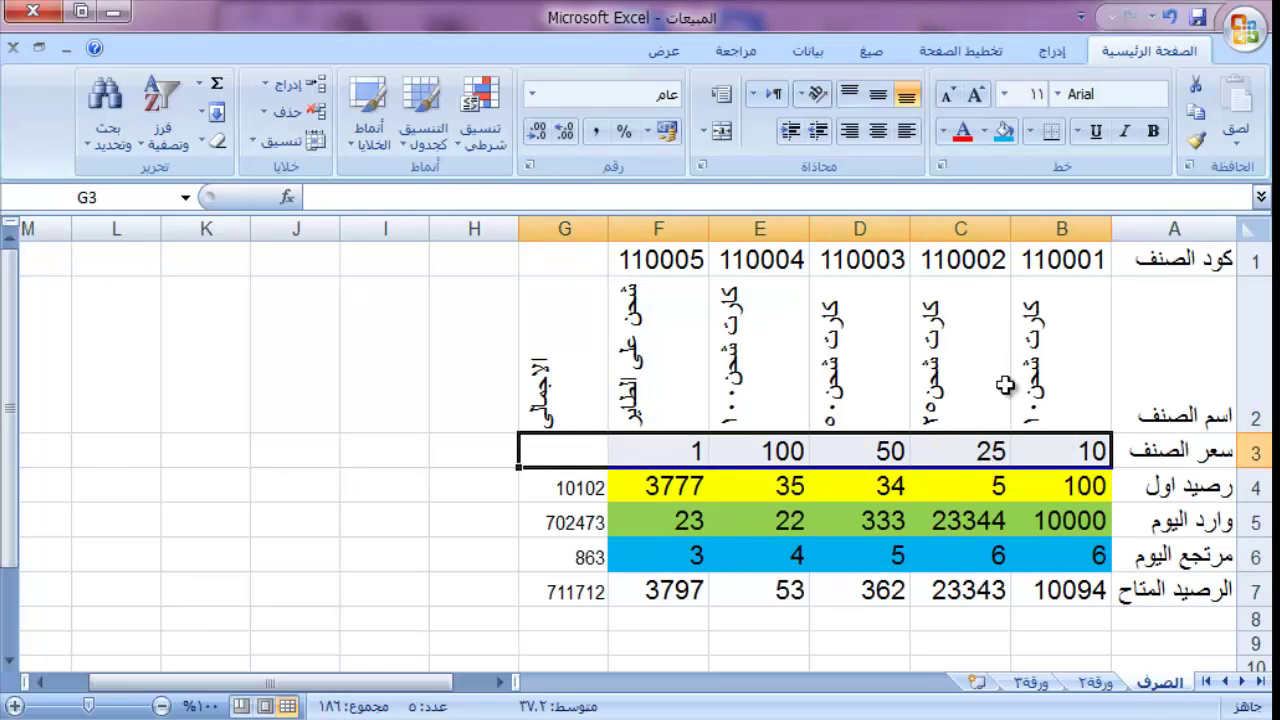
pyautogui.click(985, 136)
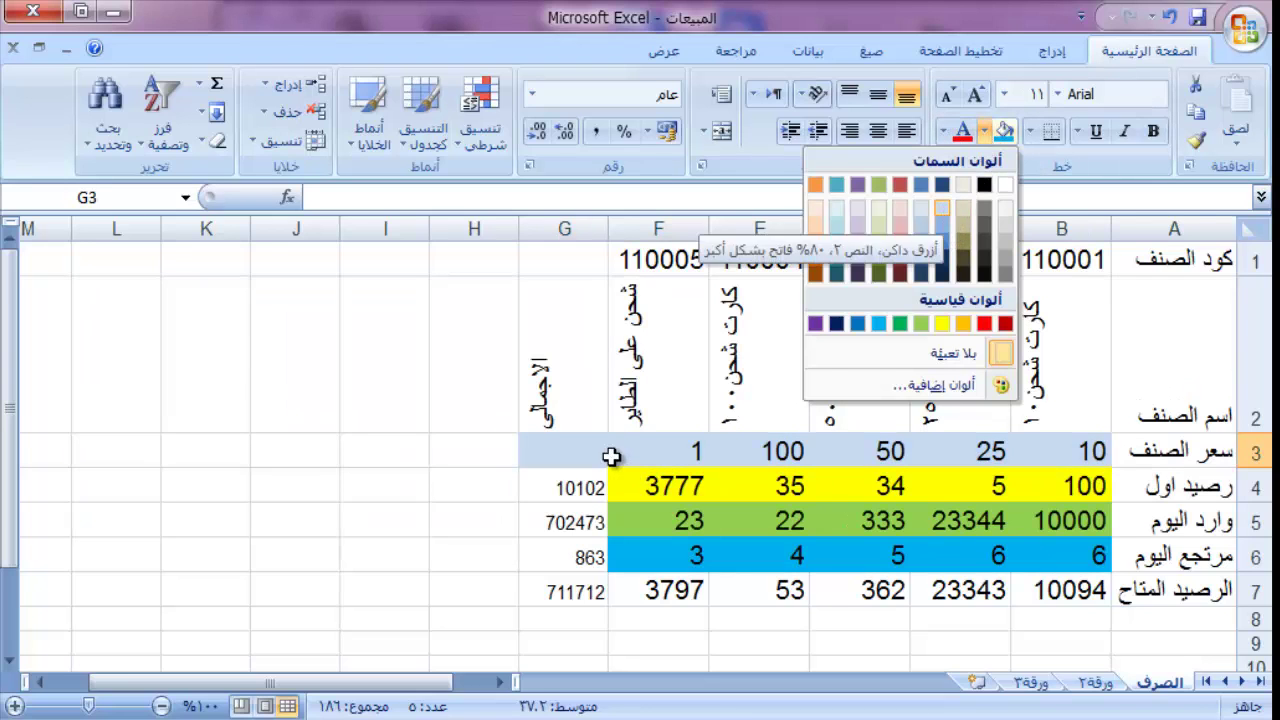
pyautogui.click(573, 455)
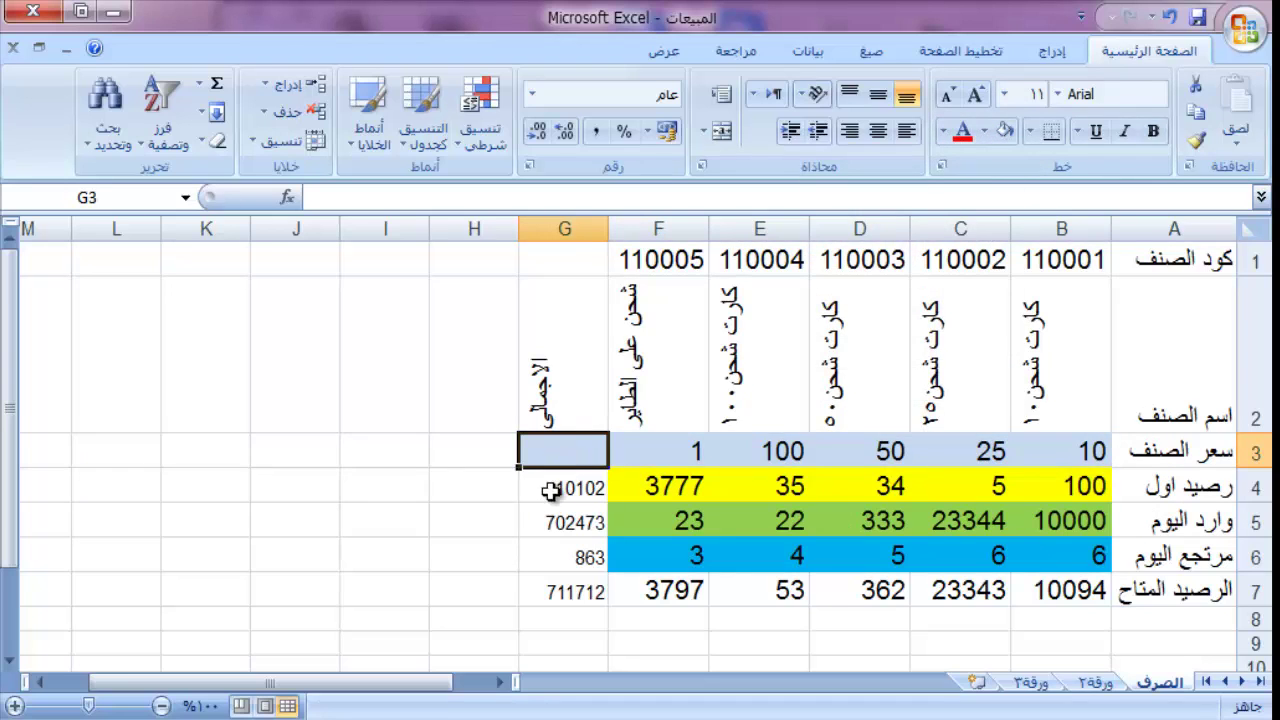
# Step: Fill the totals column G4:G7 with orange
pyautogui.moveTo(555, 487); pyautogui.dragTo(561, 577)
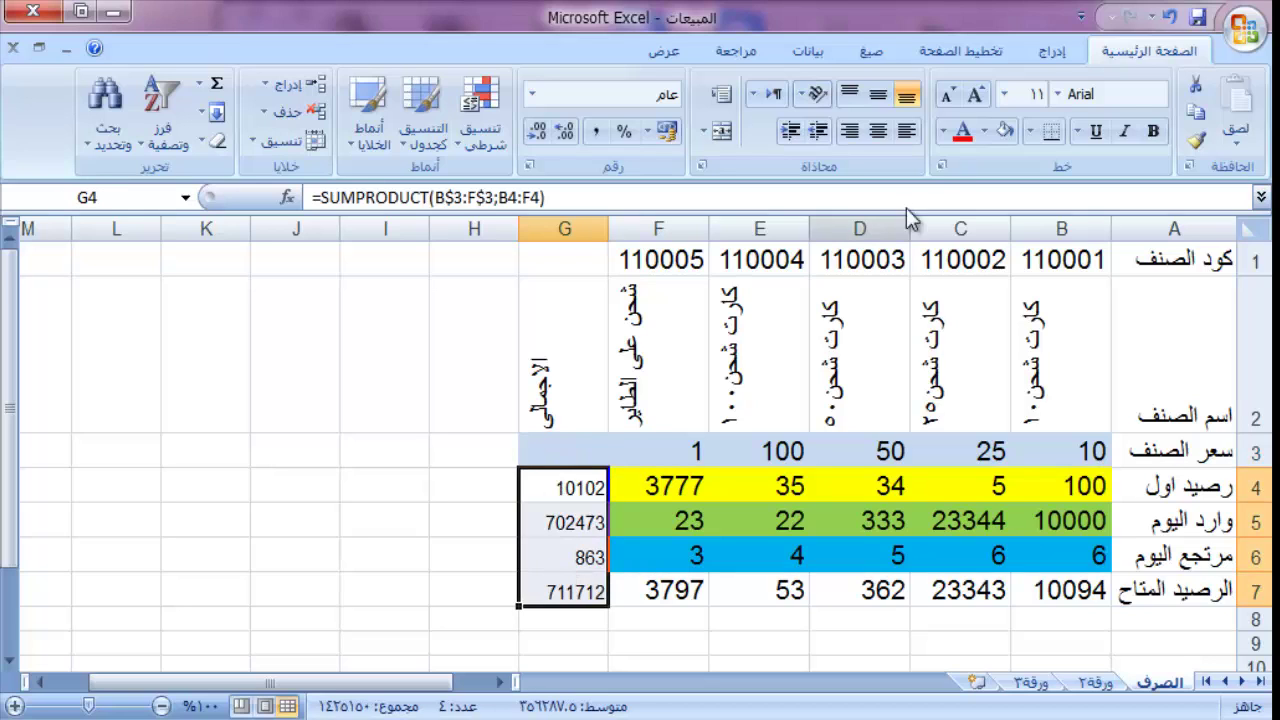
pyautogui.click(943, 132)
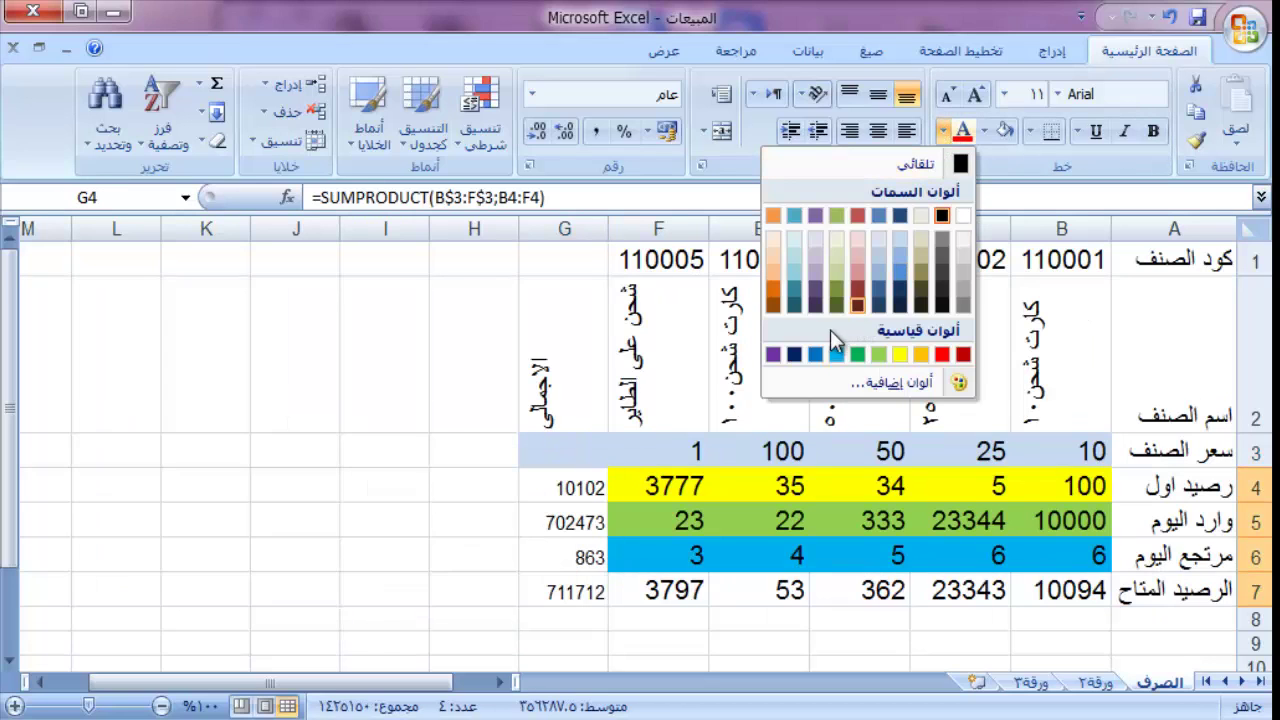
pyautogui.click(859, 255)
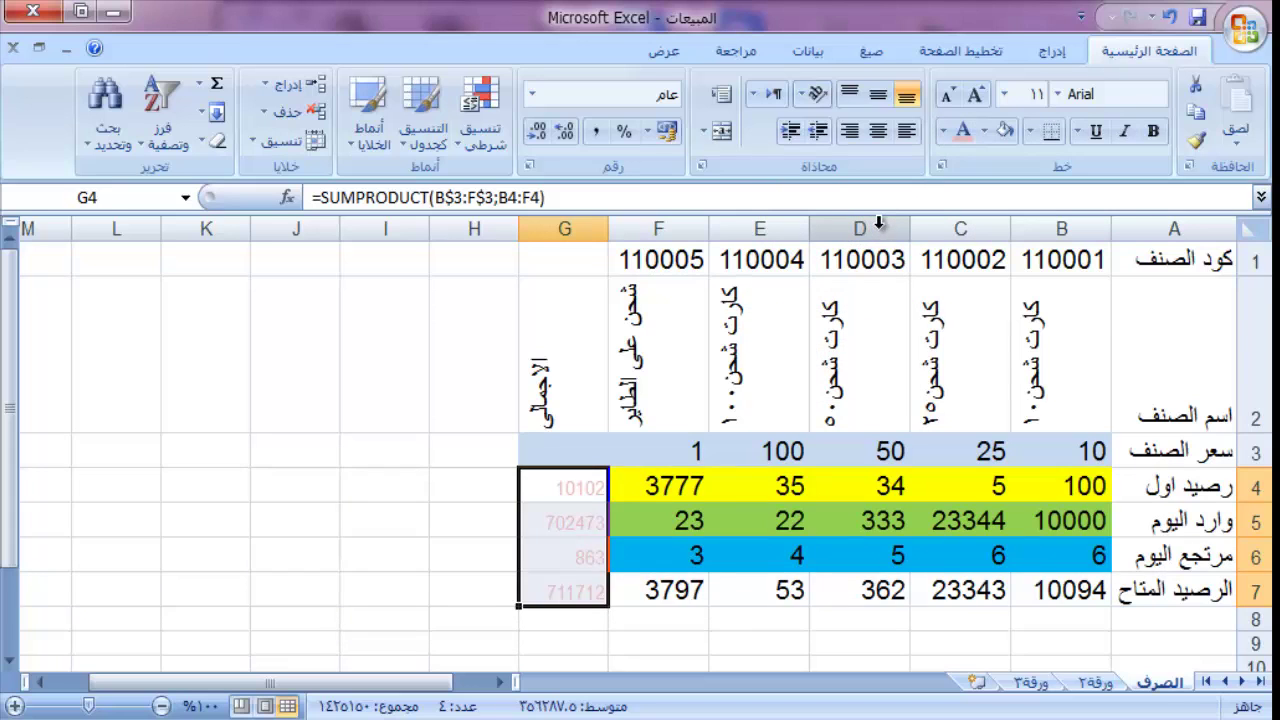
pyautogui.hotkey('ctrl', 'z')
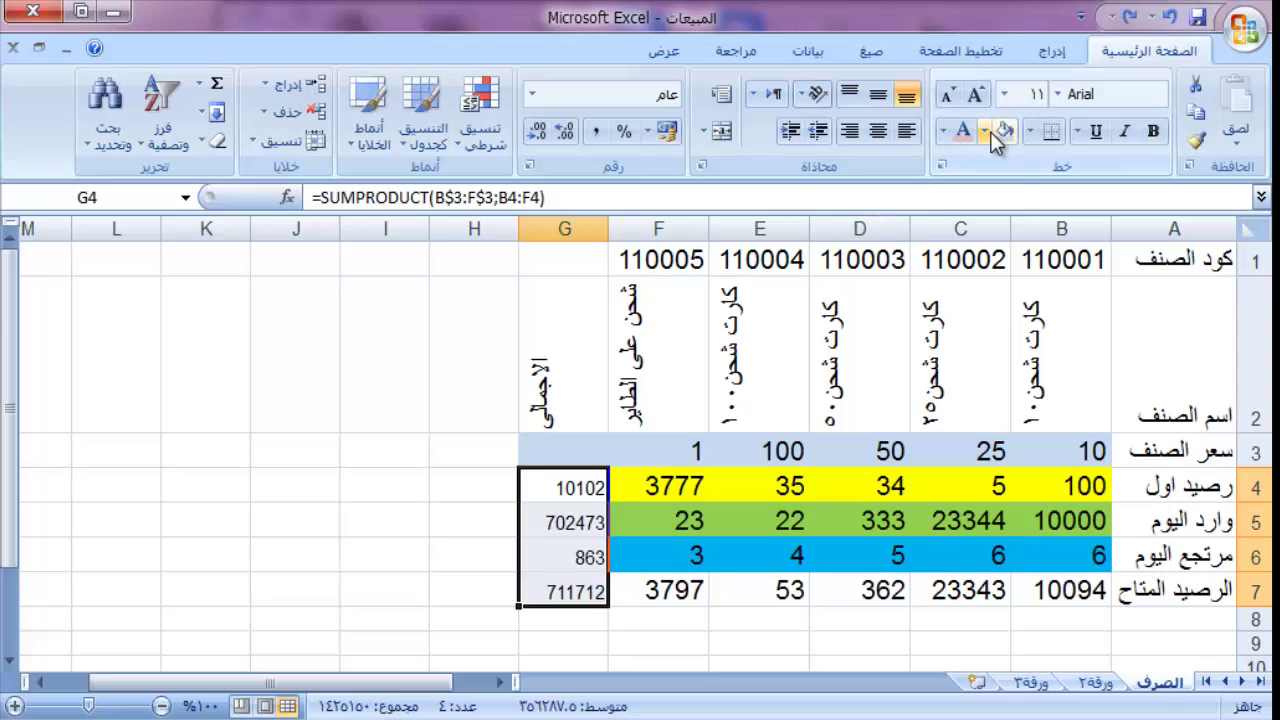
pyautogui.click(989, 132)
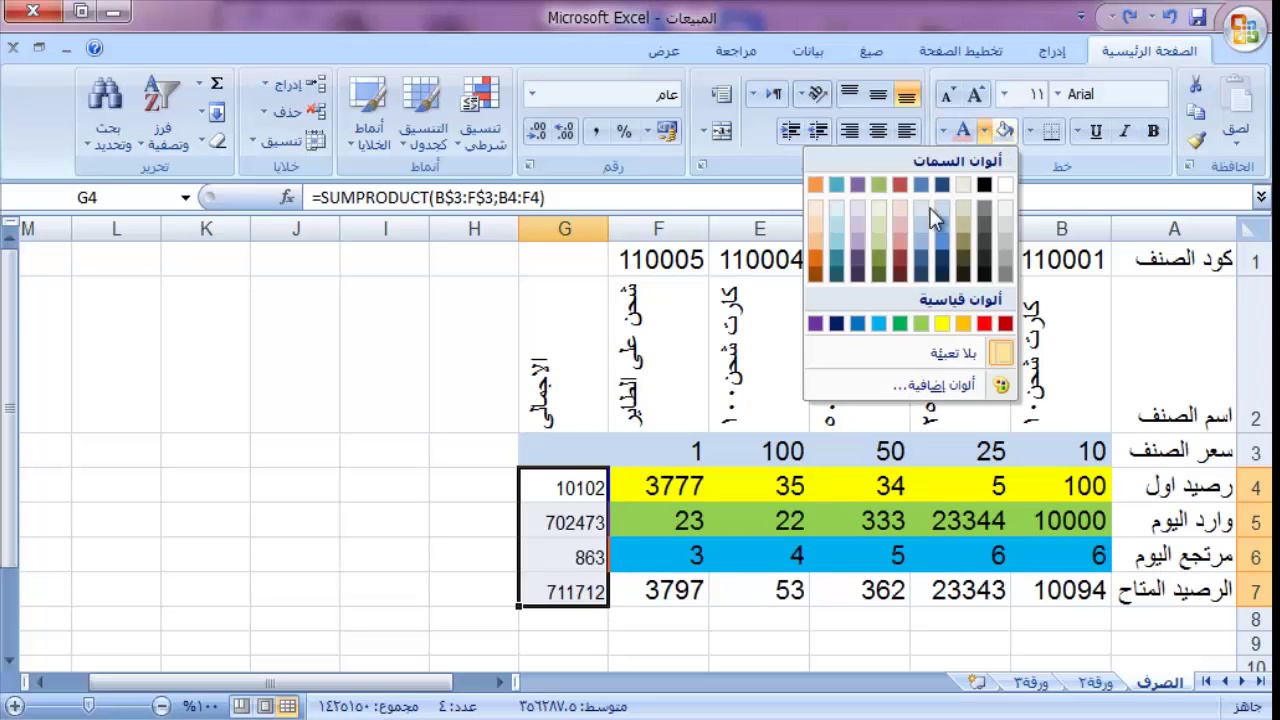
pyautogui.click(815, 258)
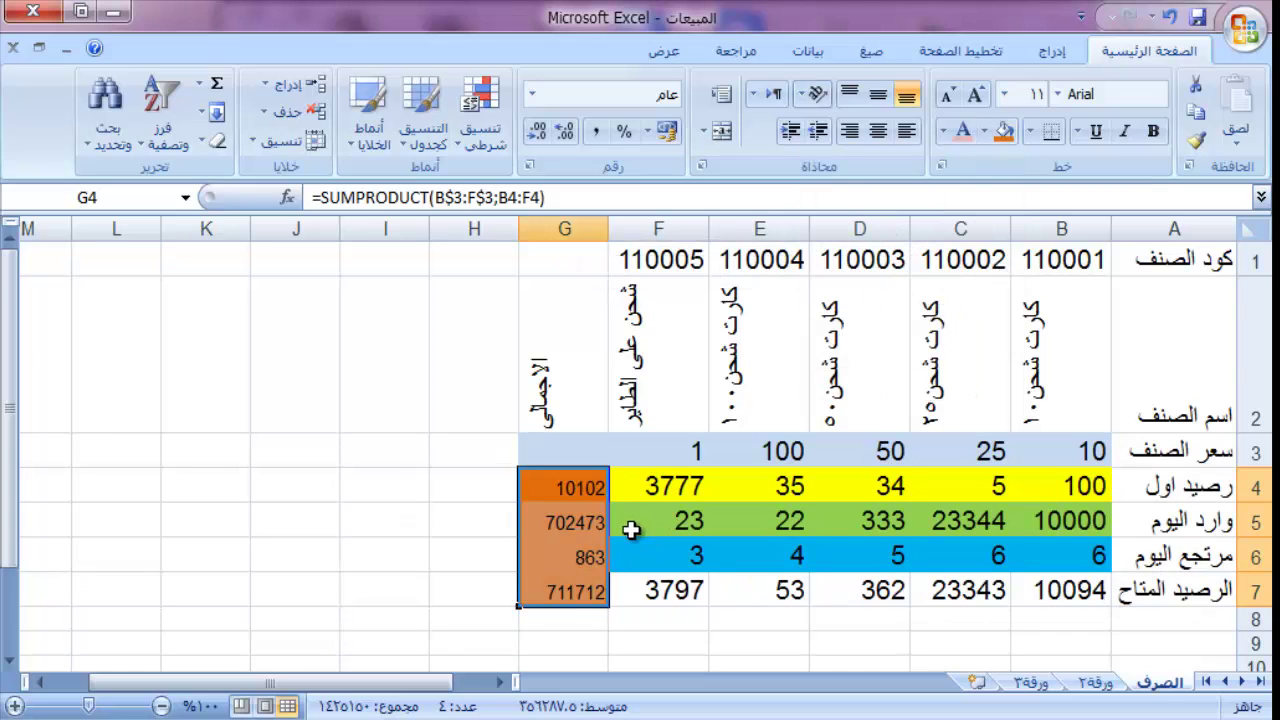
# Step: Fill the available-balance row B7:G7 with the same orange
pyautogui.moveTo(572, 593); pyautogui.dragTo(1040, 591)
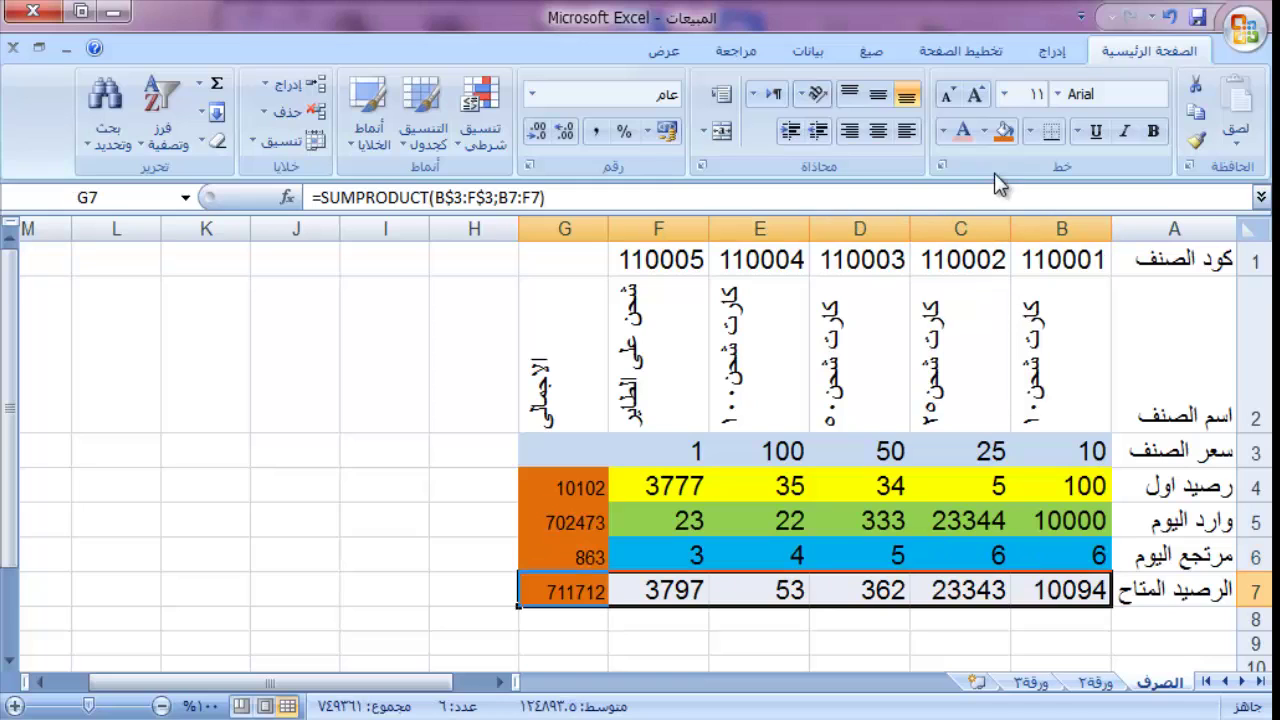
pyautogui.click(1004, 132)
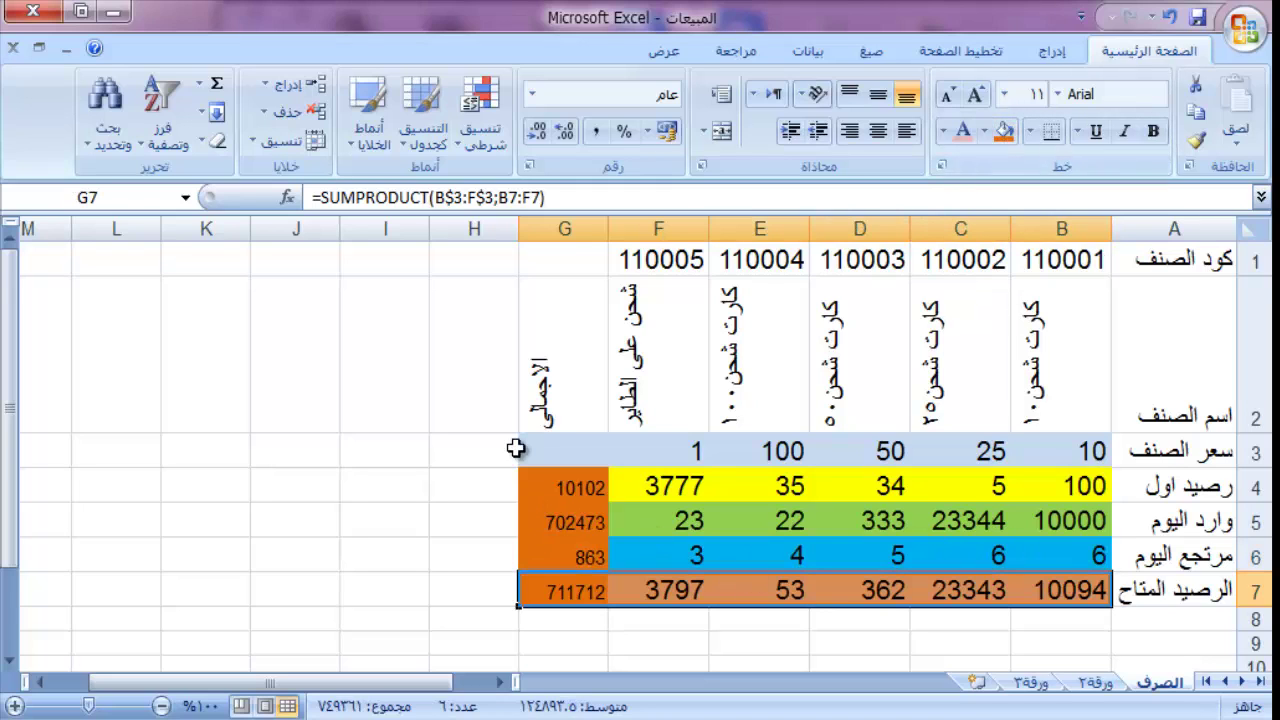
pyautogui.moveTo(549, 446); pyautogui.dragTo(1057, 600)
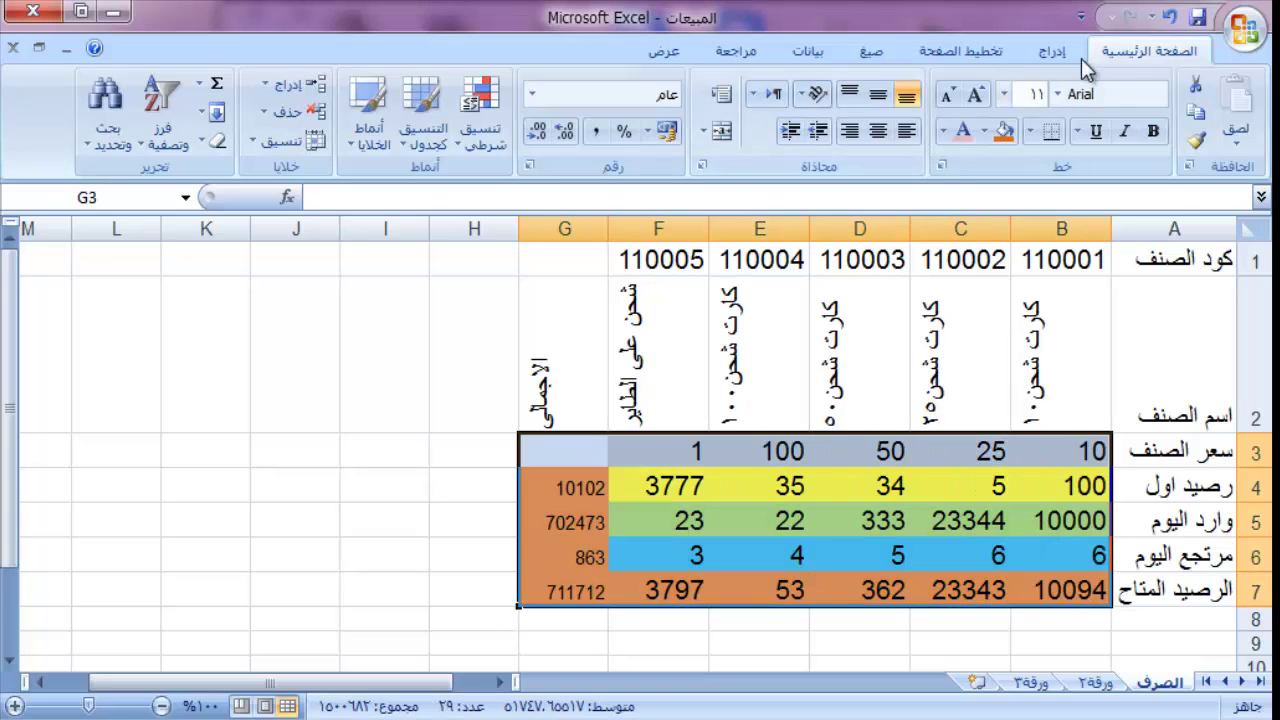
# Step: Apply All Borders to every cell of the table B3:G7
pyautogui.click(1030, 138)
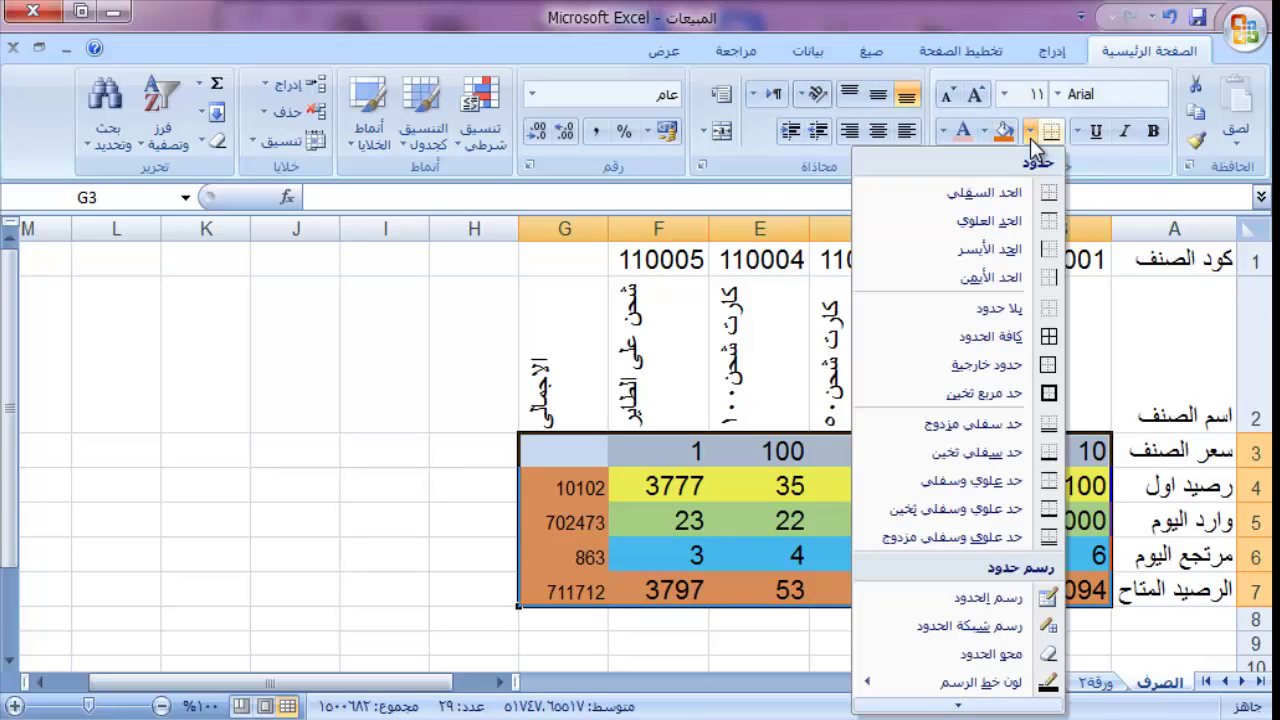
pyautogui.click(1025, 337)
pyautogui.click(982, 618)
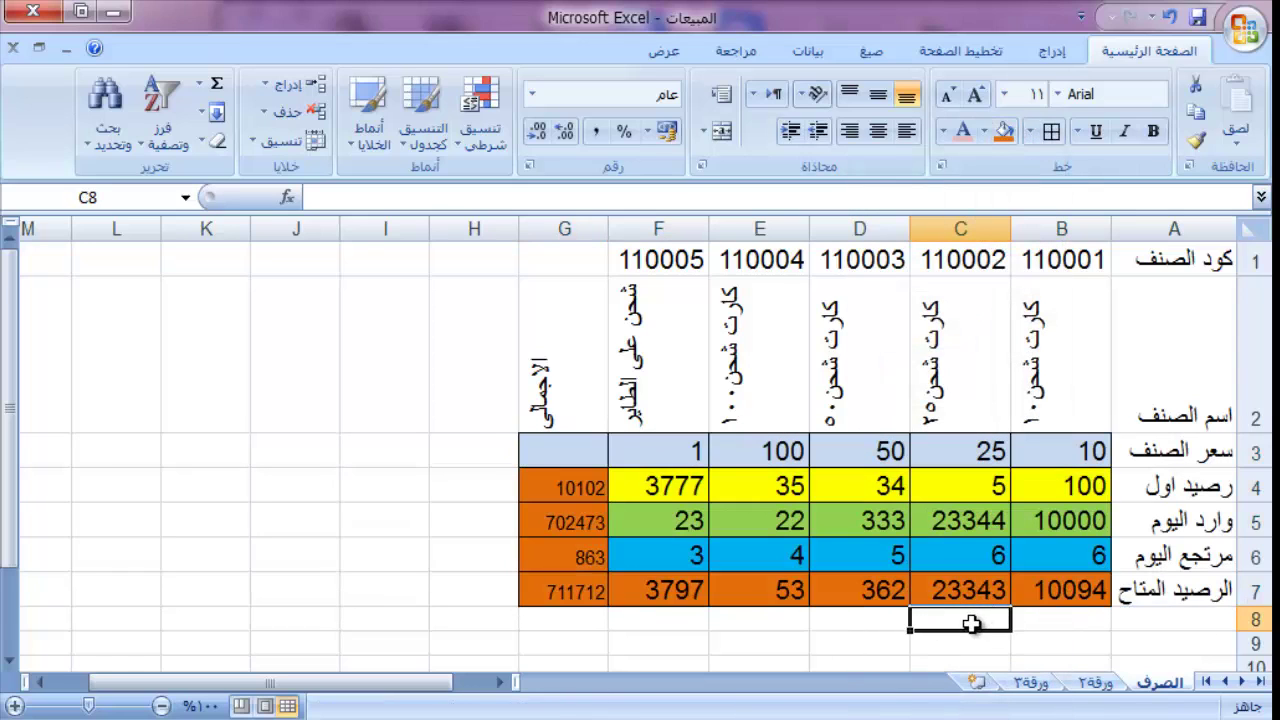
pyautogui.click(1080, 622)
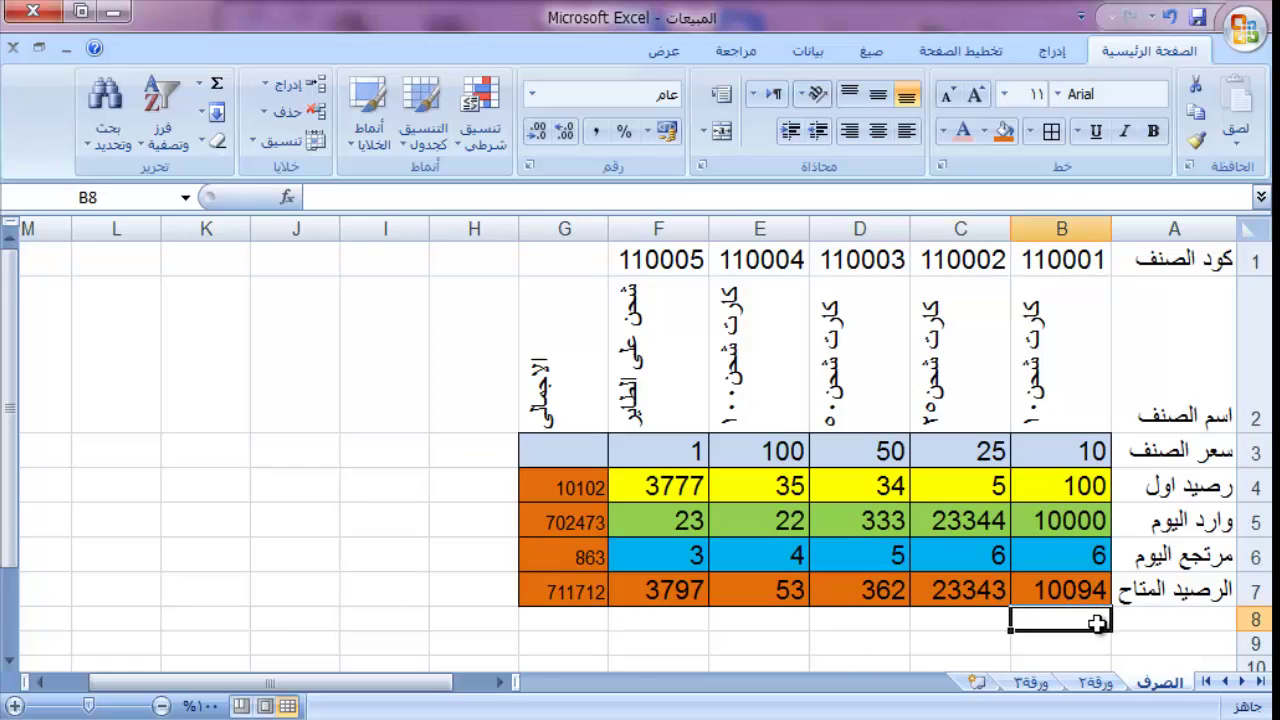
pyautogui.click(1192, 621)
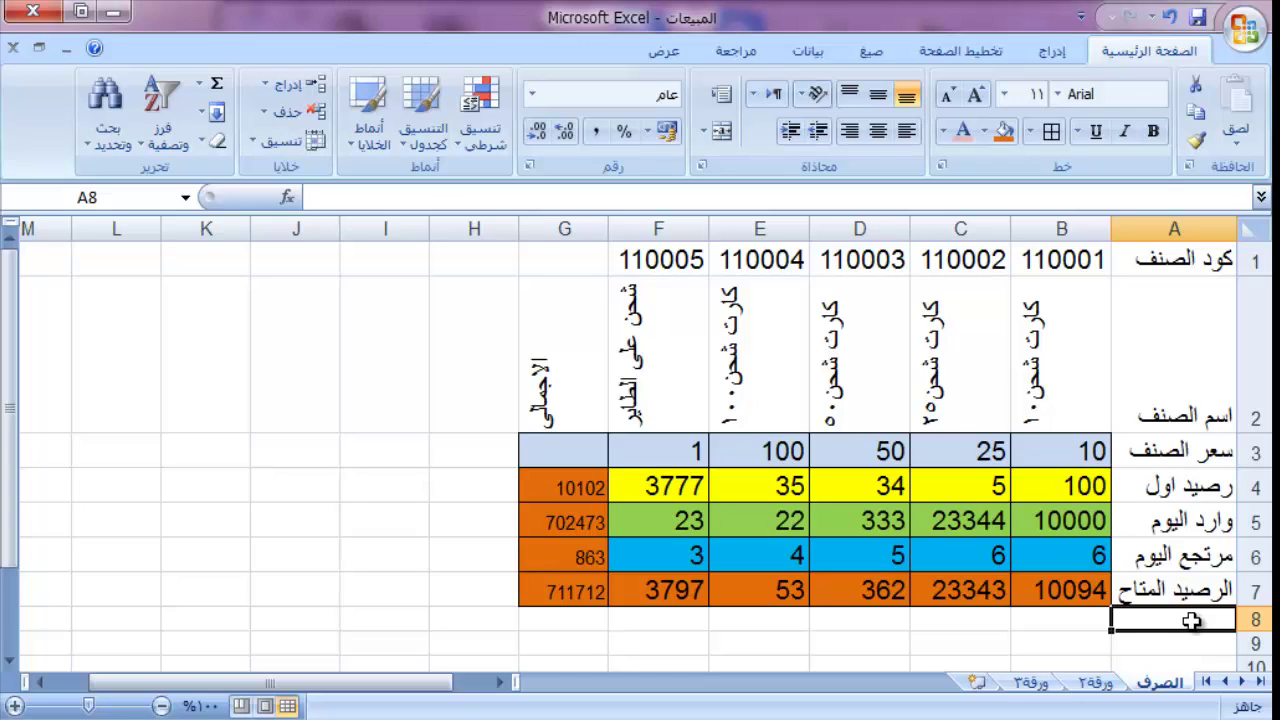
pyautogui.write('h[lhgn')
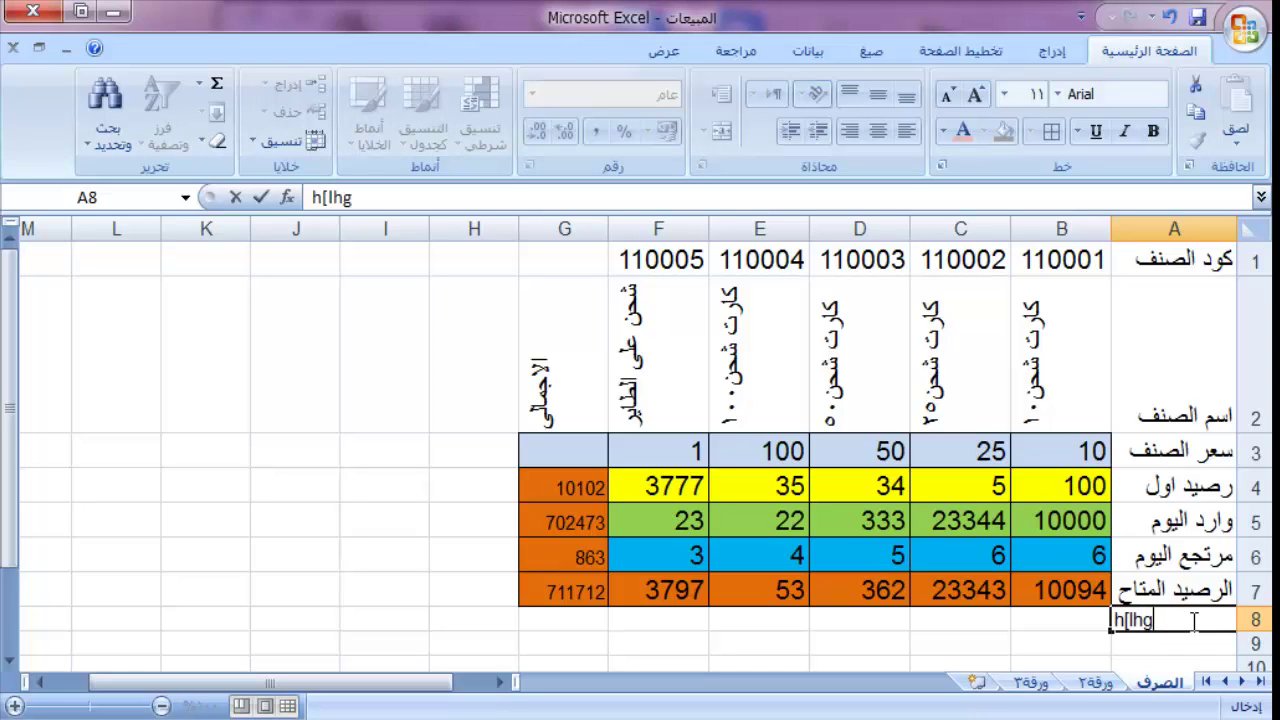
pyautogui.press('BackSpace')
pyautogui.press('BackSpace')
pyautogui.press('BackSpace')
pyautogui.press('BackSpace')
pyautogui.press('BackSpace')
pyautogui.press('BackSpace')
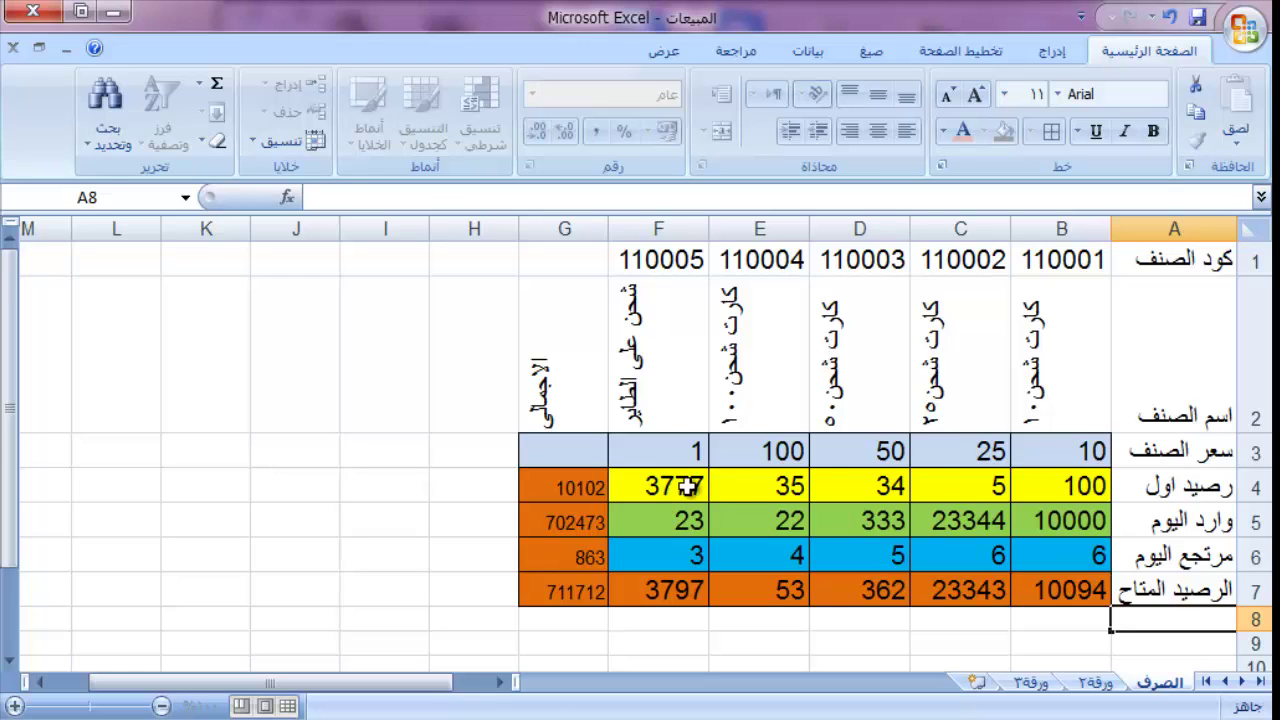
pyautogui.moveTo(690, 488); pyautogui.dragTo(1030, 492)
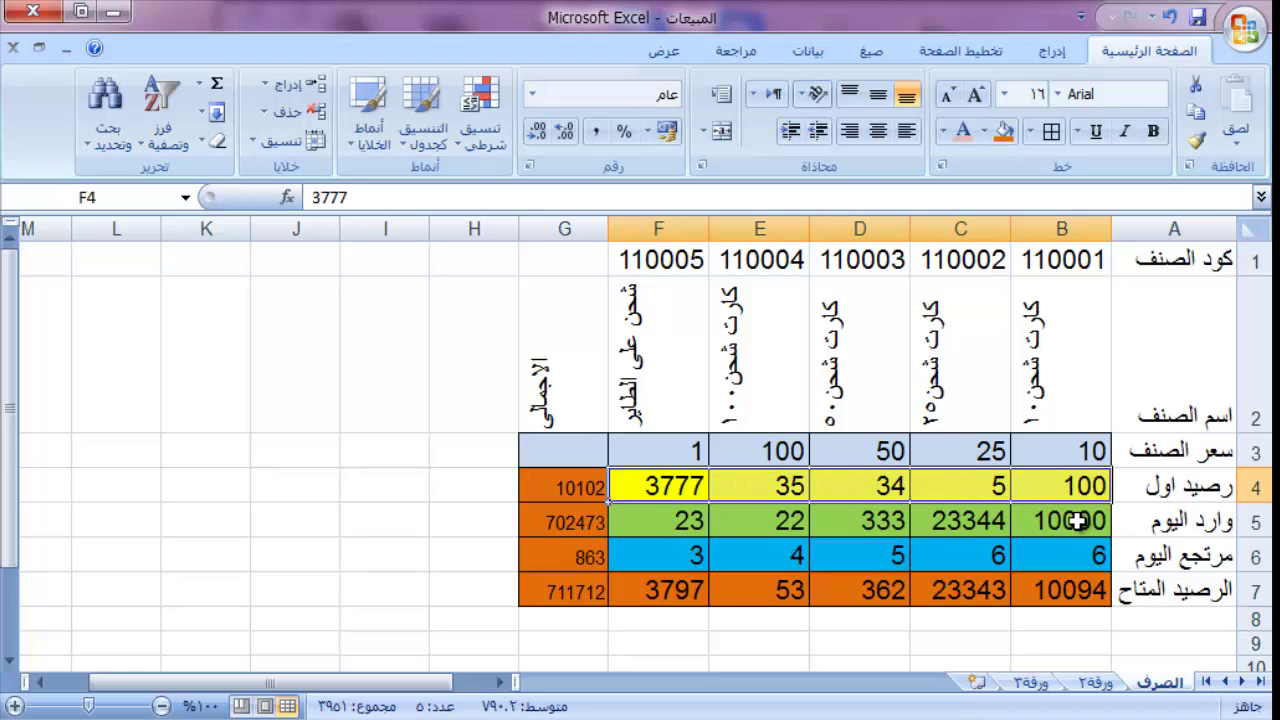
pyautogui.click(1076, 521)
pyautogui.press('Left')
pyautogui.press('Left')
pyautogui.press('Left')
pyautogui.press('Left')
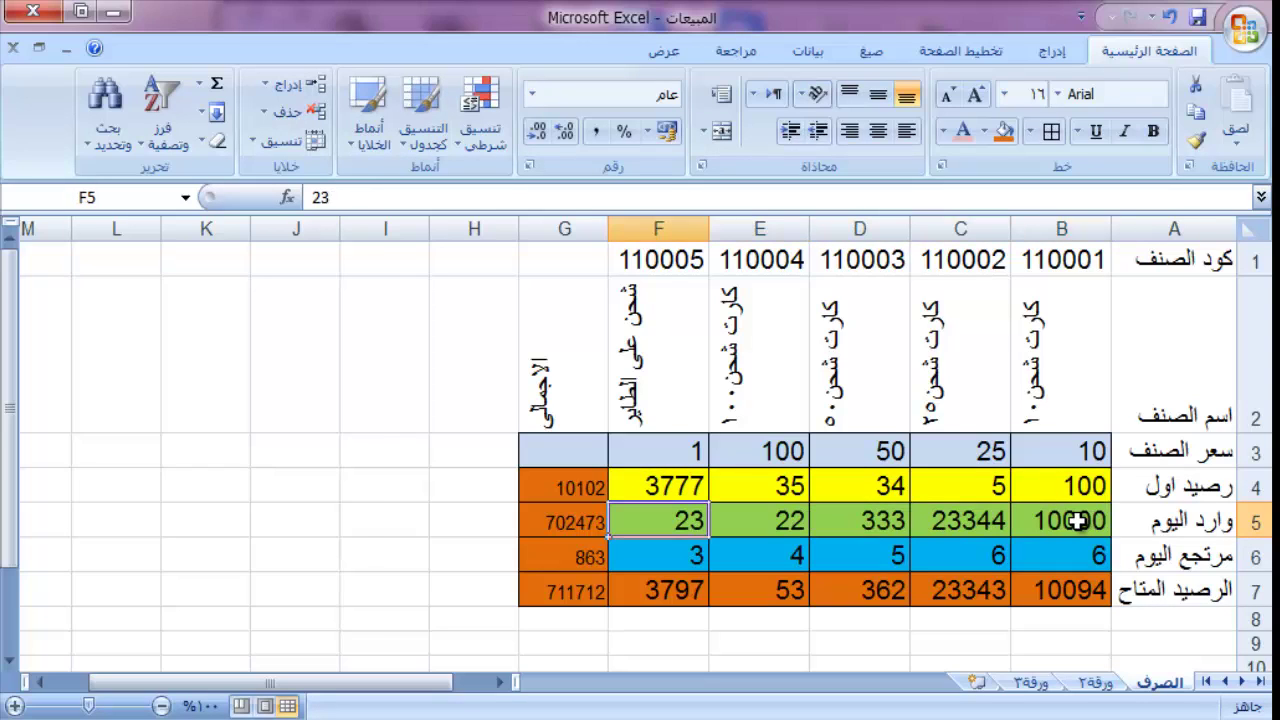
pyautogui.press('Right')
pyautogui.press('Right')
pyautogui.press('Right')
pyautogui.press('Right')
pyautogui.press('Down')
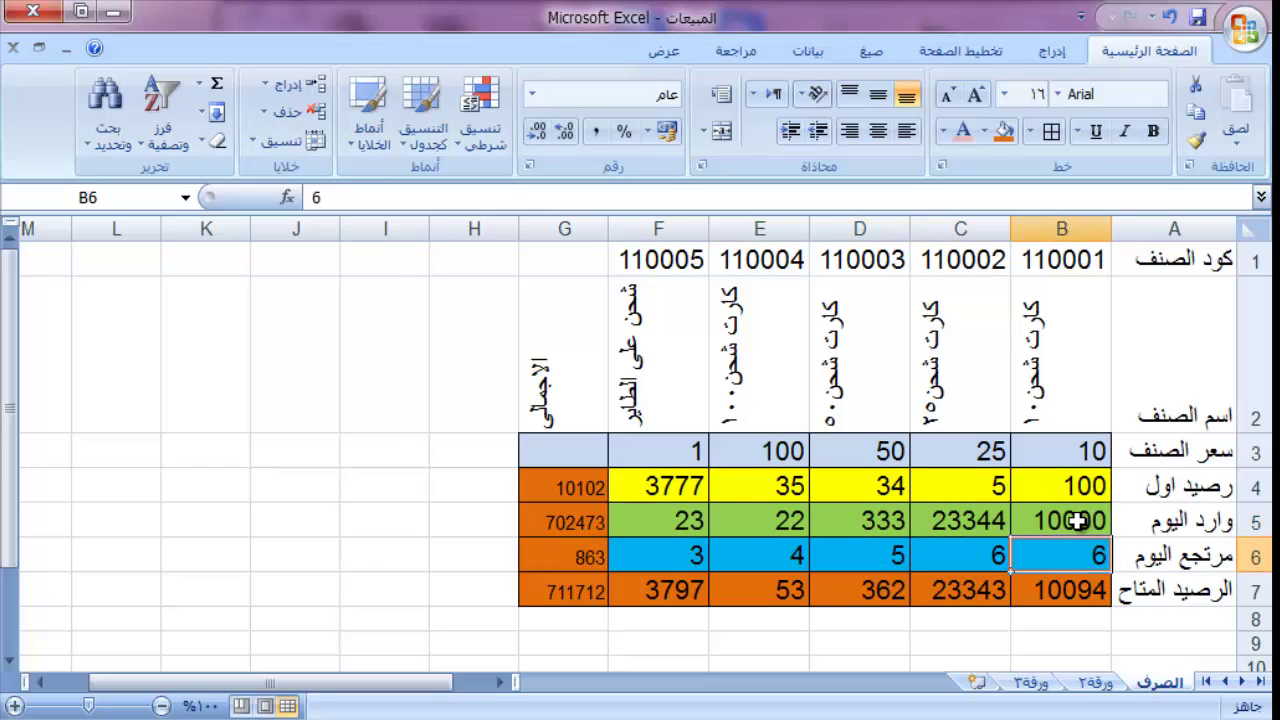
pyautogui.press('Left')
pyautogui.press('Left')
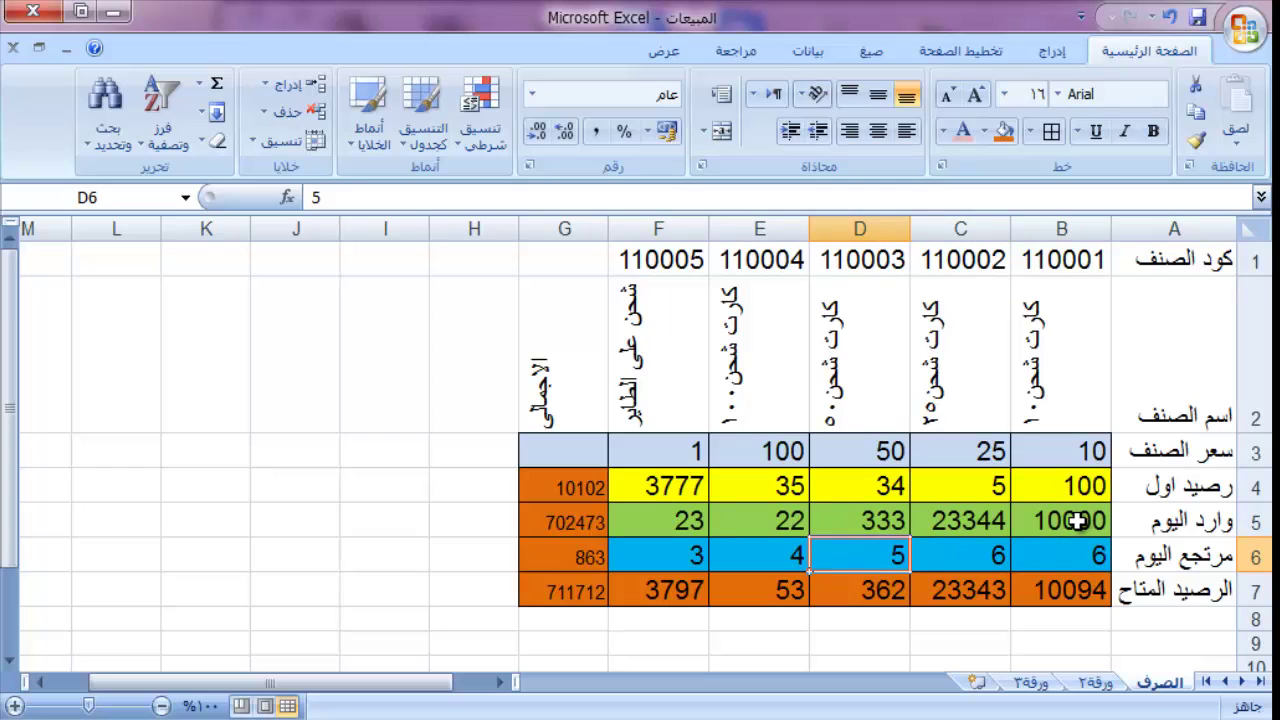
pyautogui.press('Left')
pyautogui.press('Left')
pyautogui.press('Left')
pyautogui.press('Right')
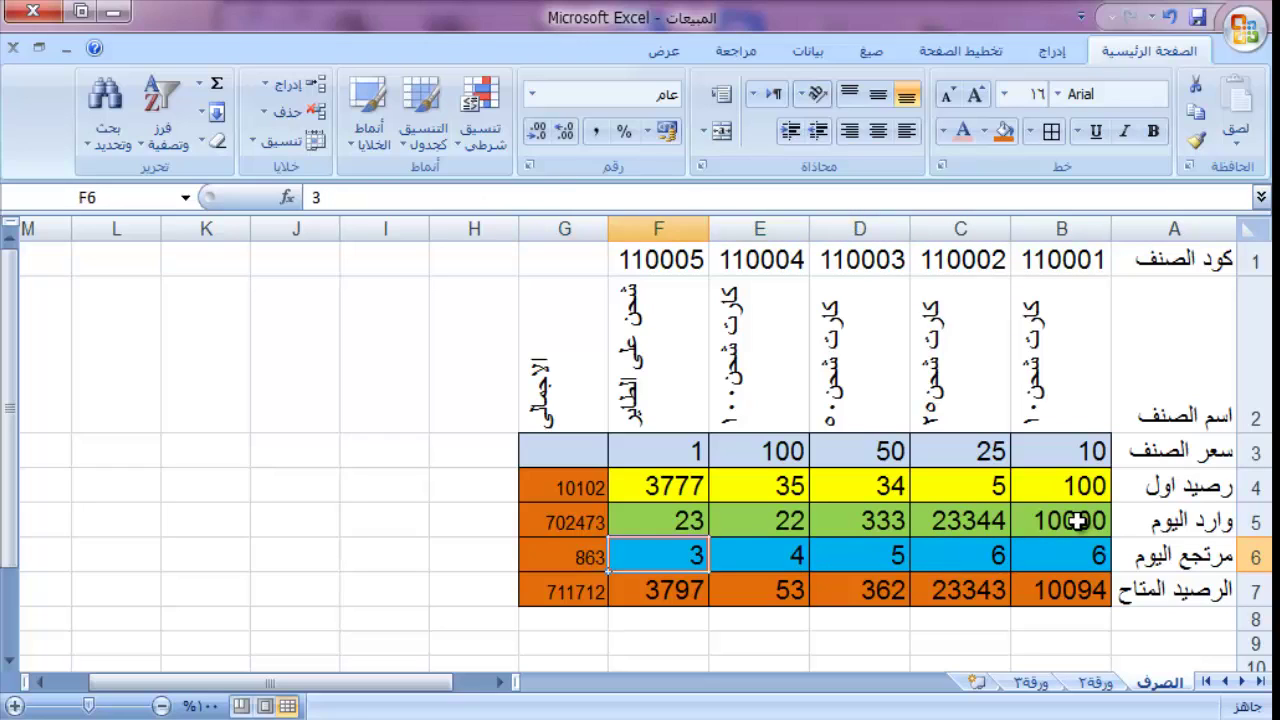
pyautogui.press('Right')
pyautogui.press('Right')
pyautogui.press('Right')
pyautogui.press('Right')
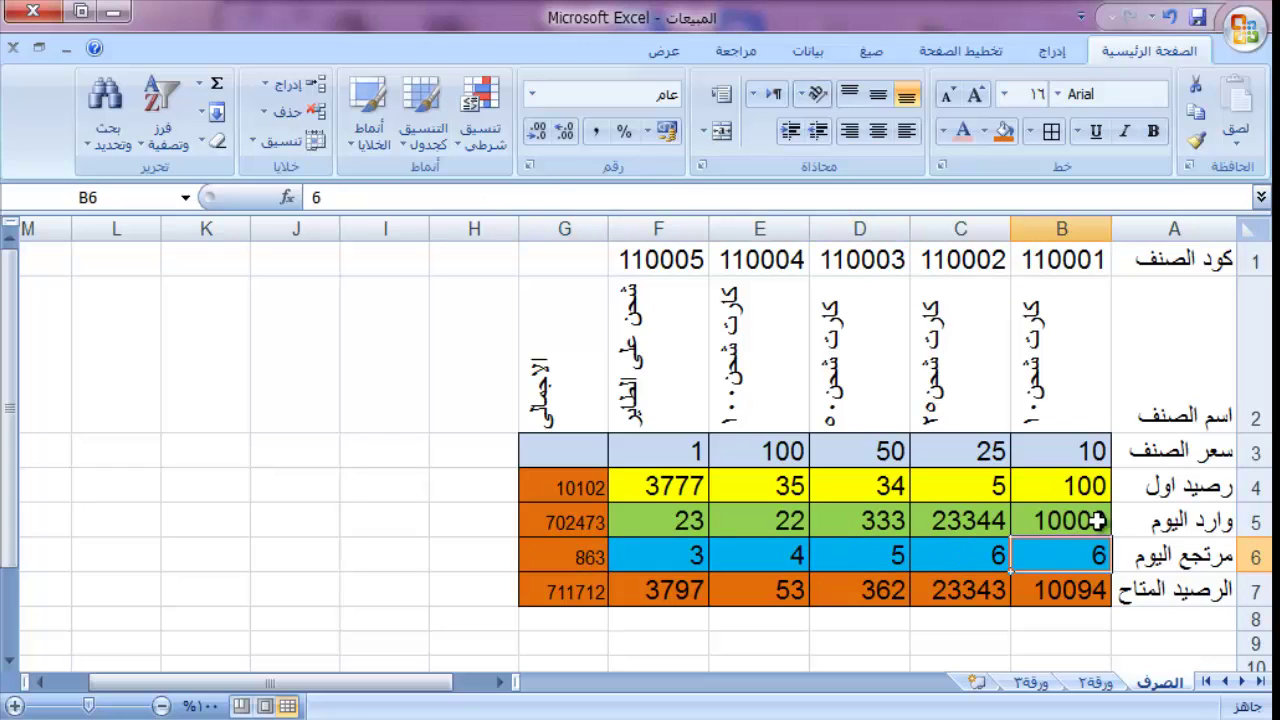
pyautogui.press('Down')
pyautogui.press('Down')
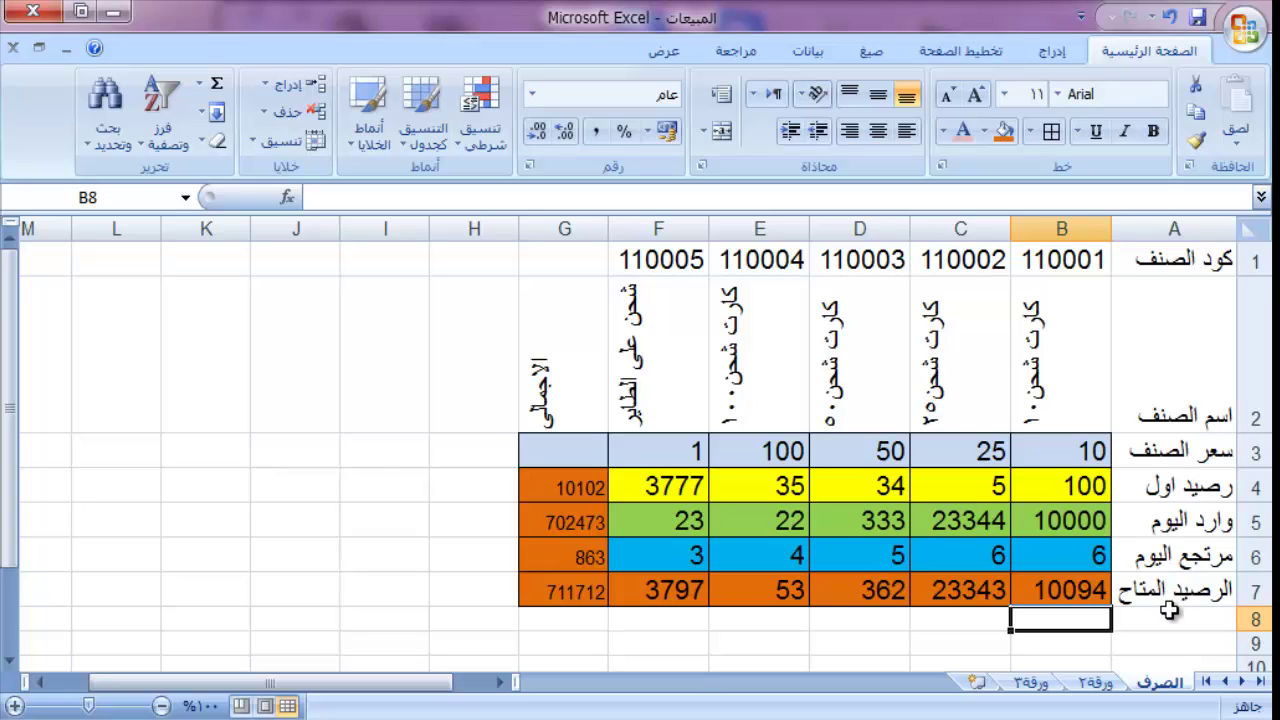
# Step: Label cell A8 'اجمالى الصرف'
pyautogui.click(1169, 614)
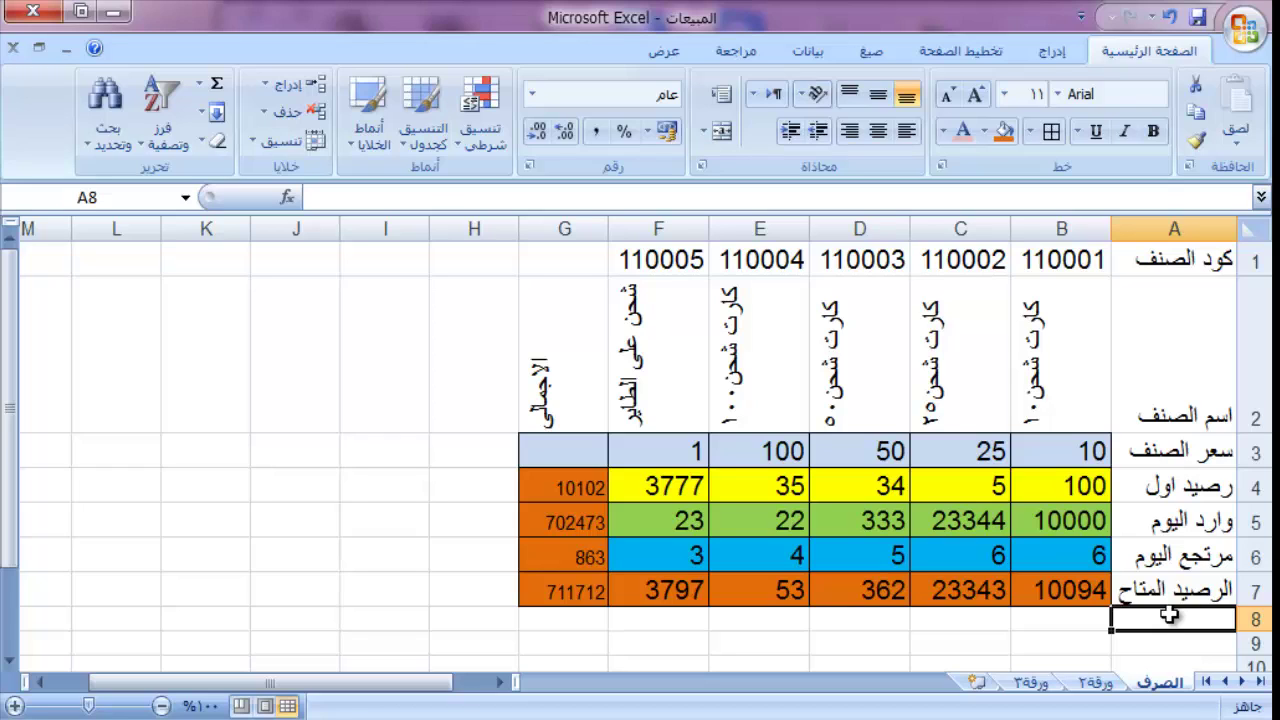
pyautogui.write('h[lhg')
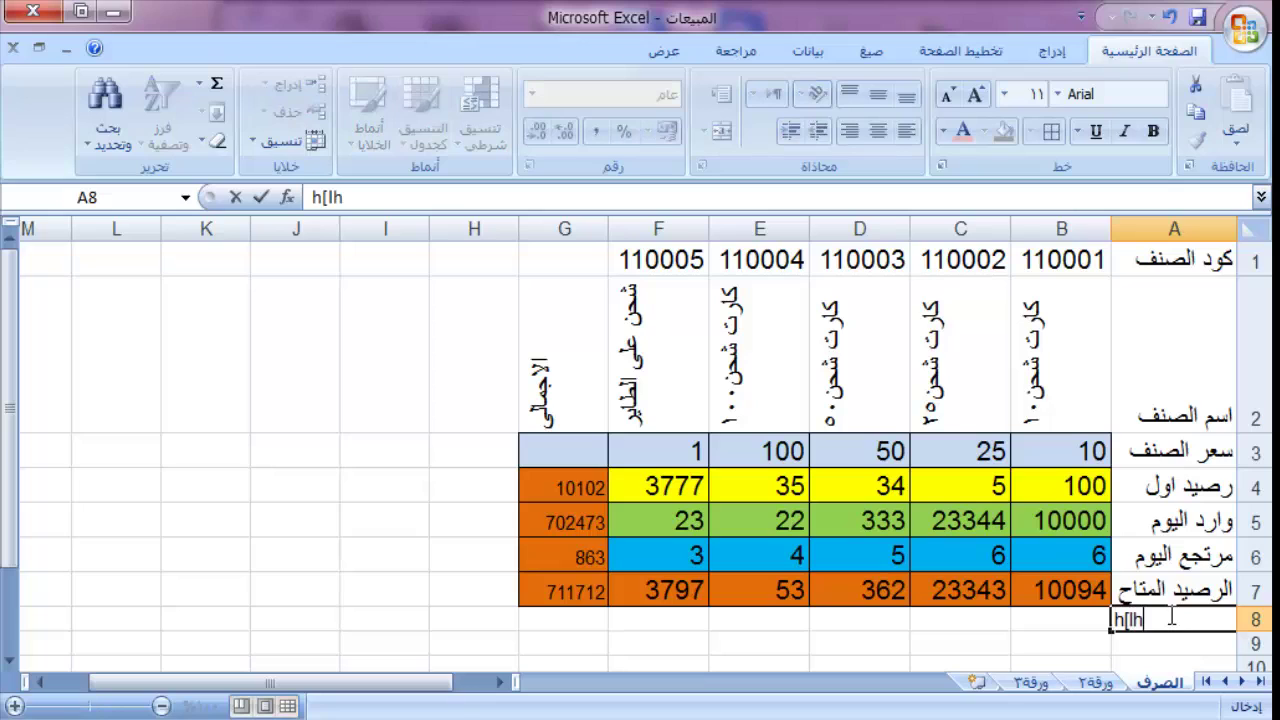
pyautogui.press('BackSpace')
pyautogui.press('BackSpace')
pyautogui.press('BackSpace')
pyautogui.press('BackSpace')
pyautogui.press('BackSpace')
pyautogui.write('h[lhgn hgwvt')
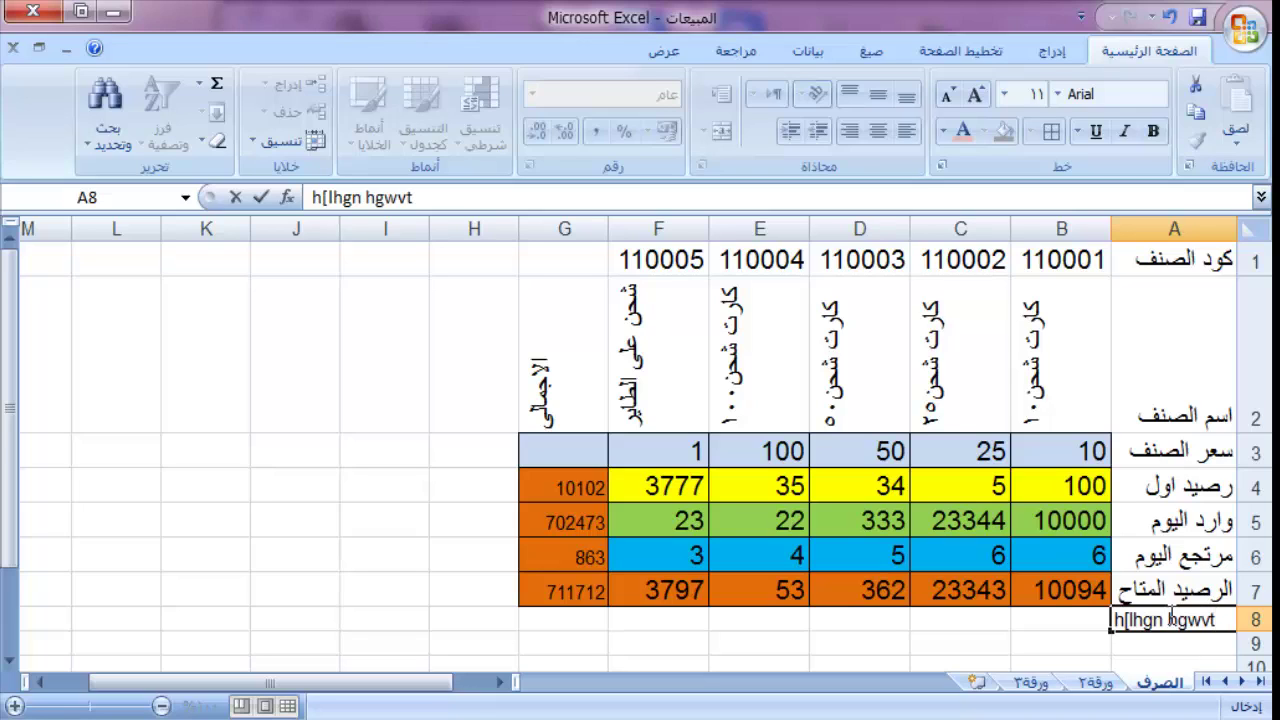
pyautogui.press('BackSpace')
pyautogui.press('BackSpace')
pyautogui.press('BackSpace')
pyautogui.press('BackSpace')
pyautogui.press('BackSpace')
pyautogui.press('BackSpace')
pyautogui.press('BackSpace')
pyautogui.press('BackSpace')
pyautogui.press('BackSpace')
pyautogui.press('BackSpace')
pyautogui.press('BackSpace')
pyautogui.press('BackSpace')
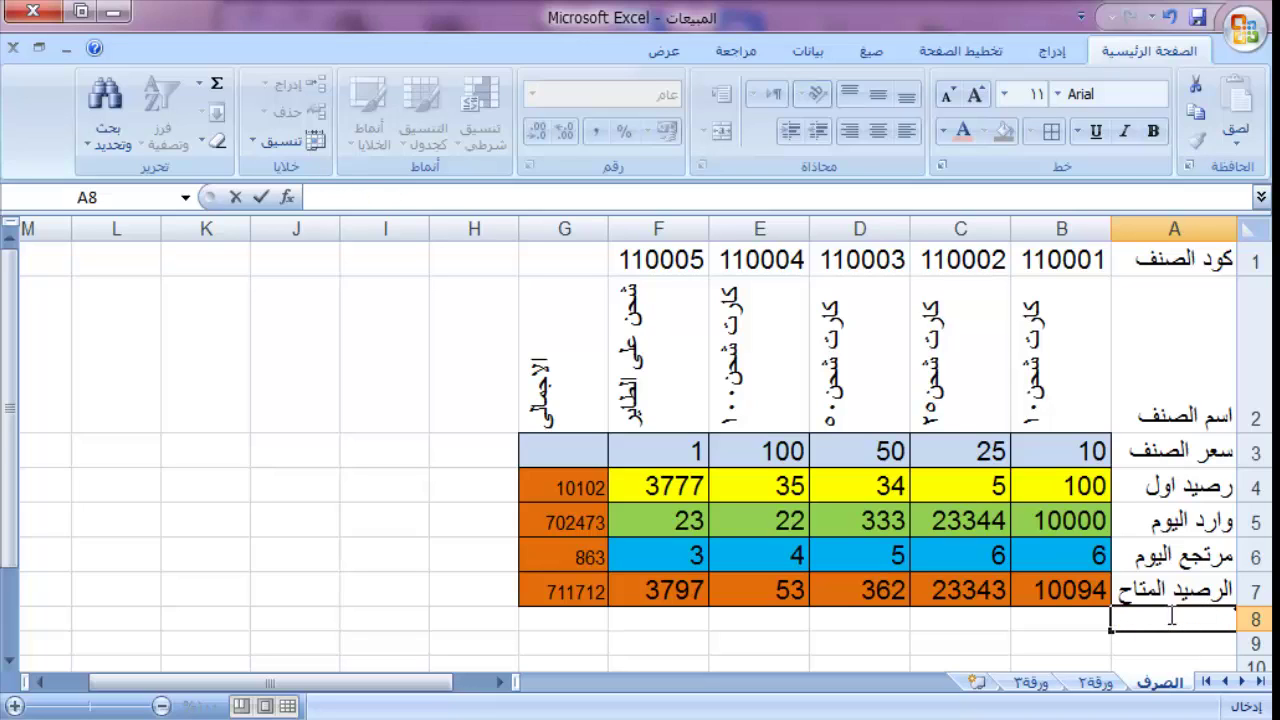
pyautogui.write('اجمالى الصرف')
pyautogui.press('Return')
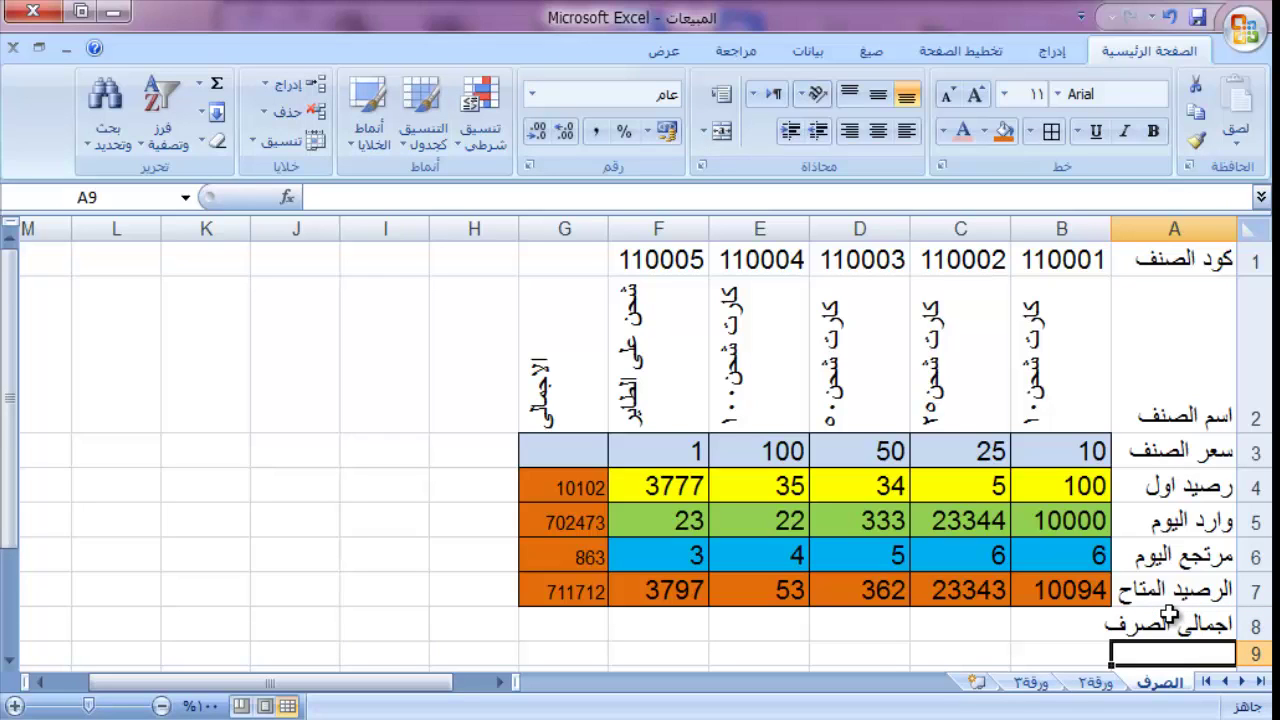
# Step: Label A9 'الرصيد المتاح بعد الصرف' and A10 'صرف المندوبين'
pyautogui.write('صر')
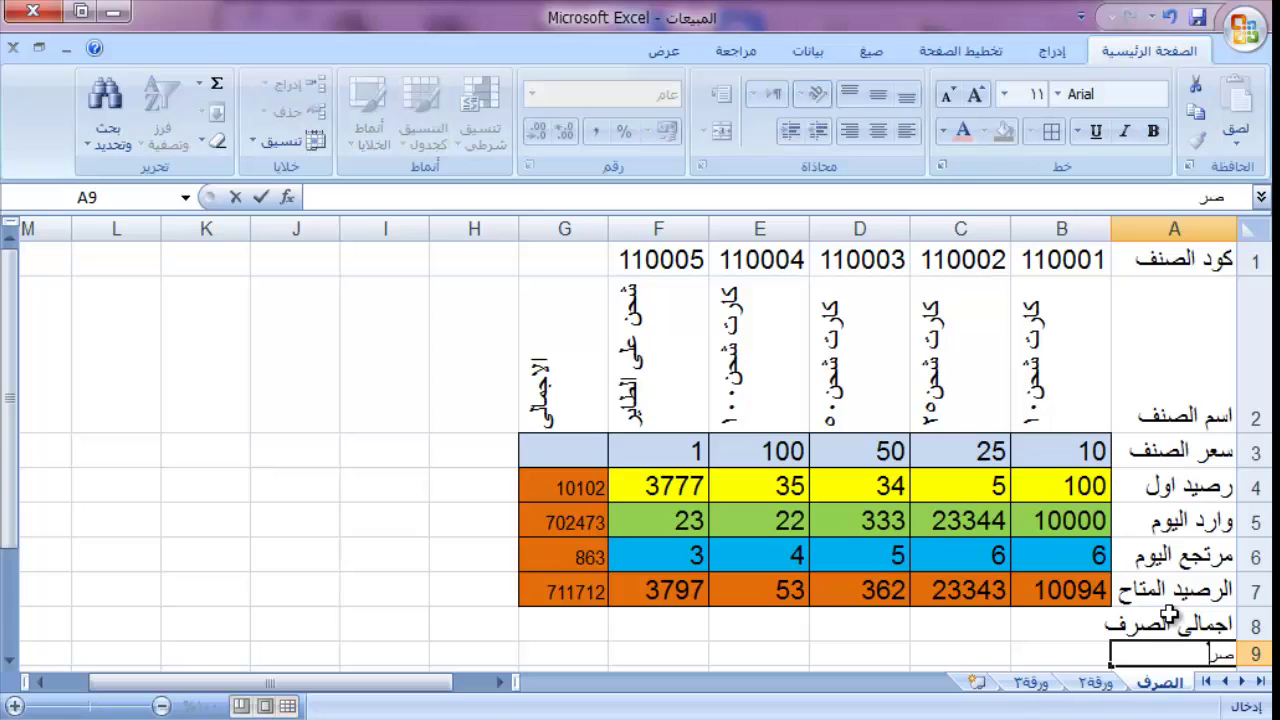
pyautogui.press('BackSpace')
pyautogui.press('BackSpace')
pyautogui.write('ال')
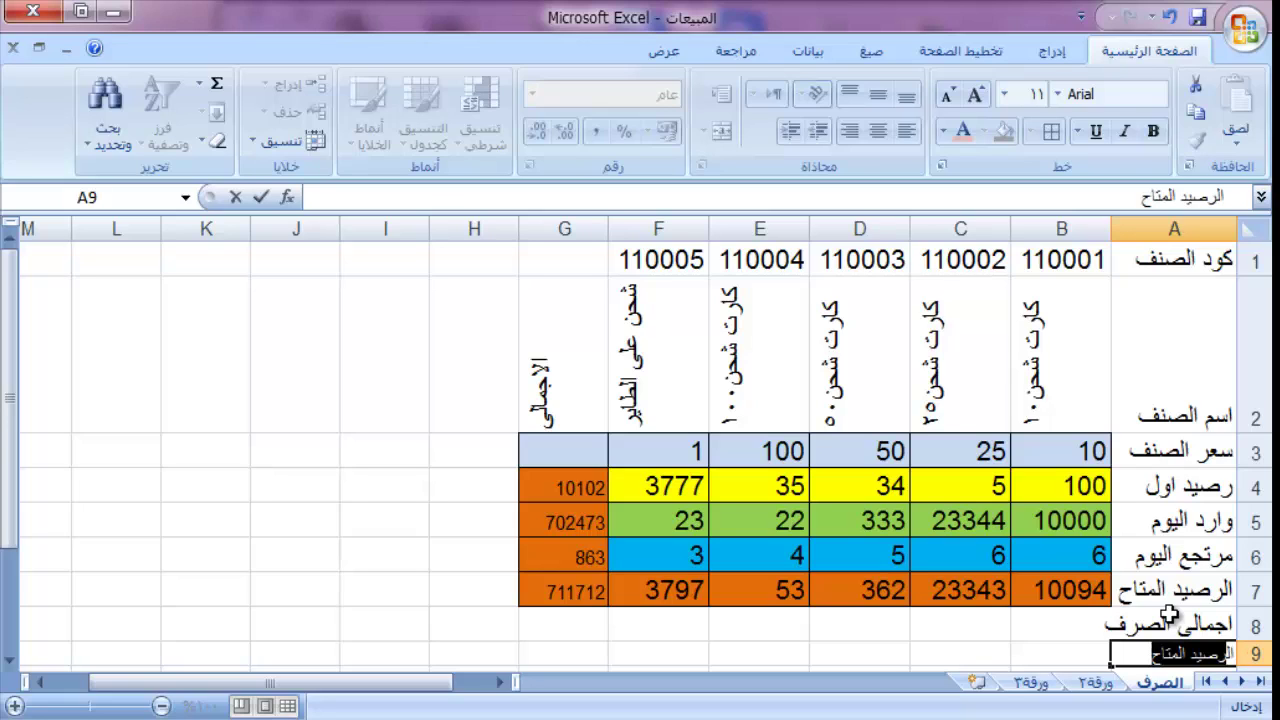
pyautogui.write('رصيد ')
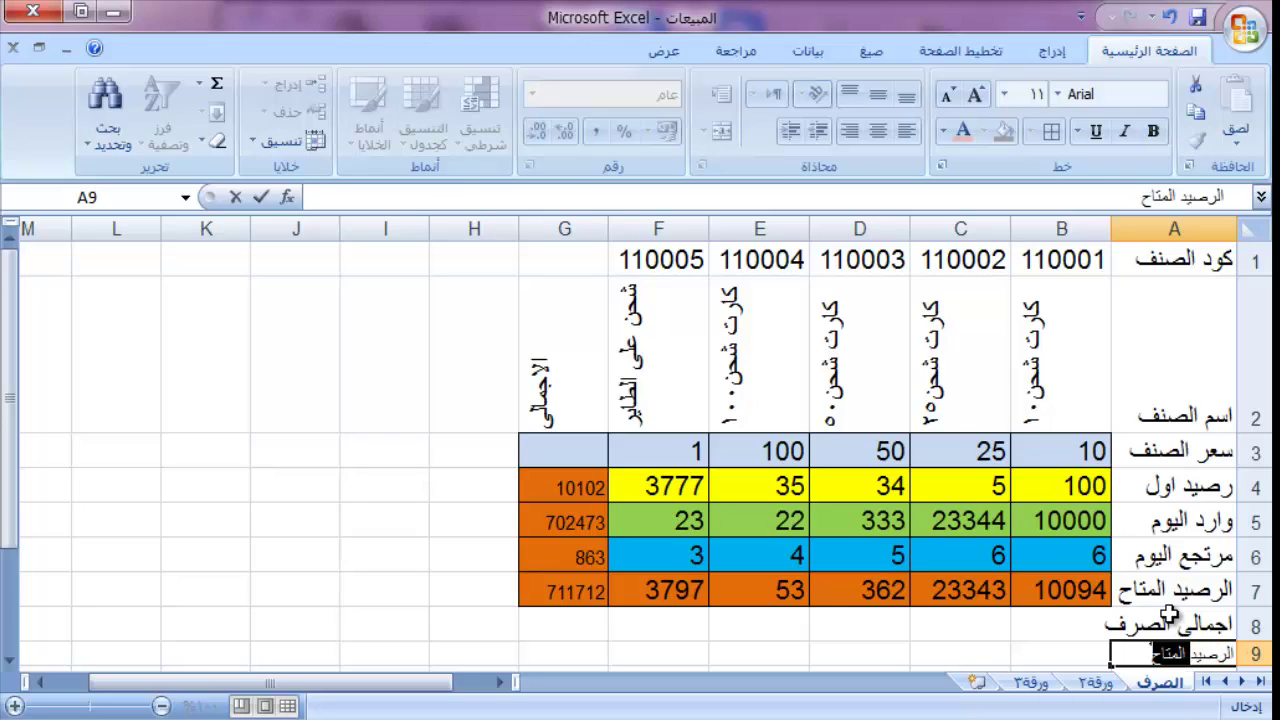
pyautogui.write('المتاح ب')
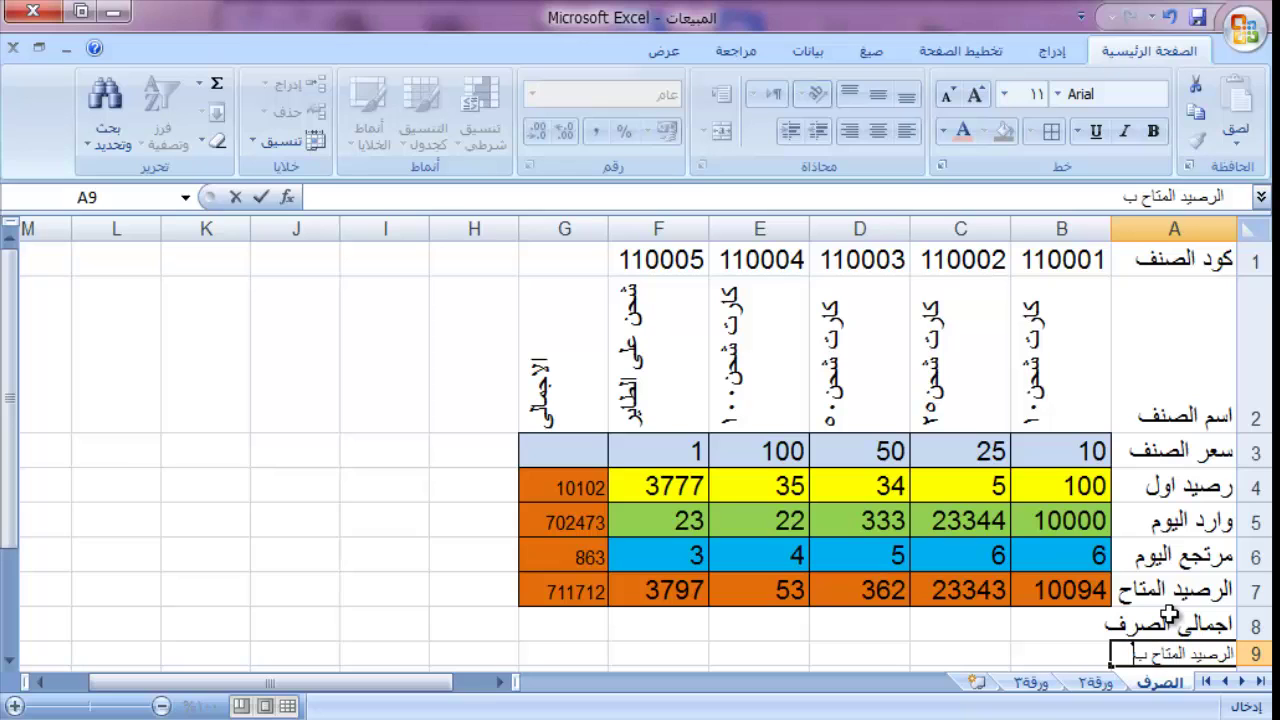
pyautogui.write('عد الص')
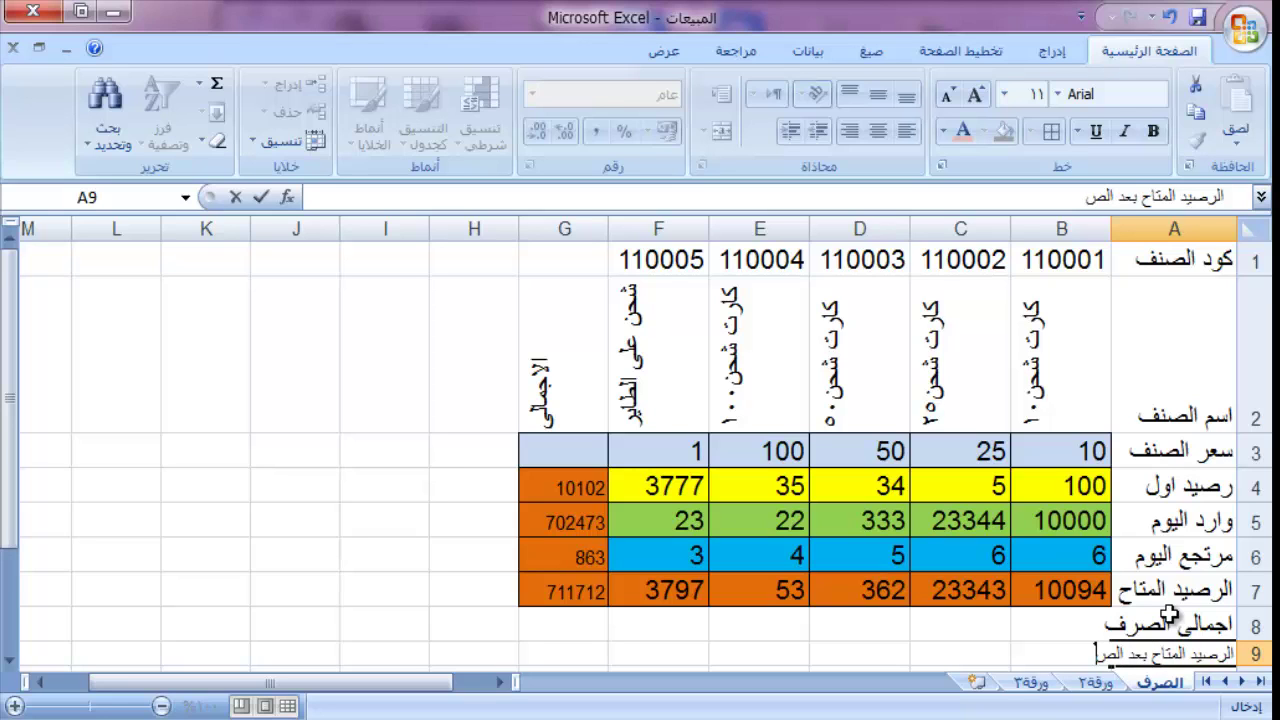
pyautogui.write('رف')
pyautogui.press('Return')
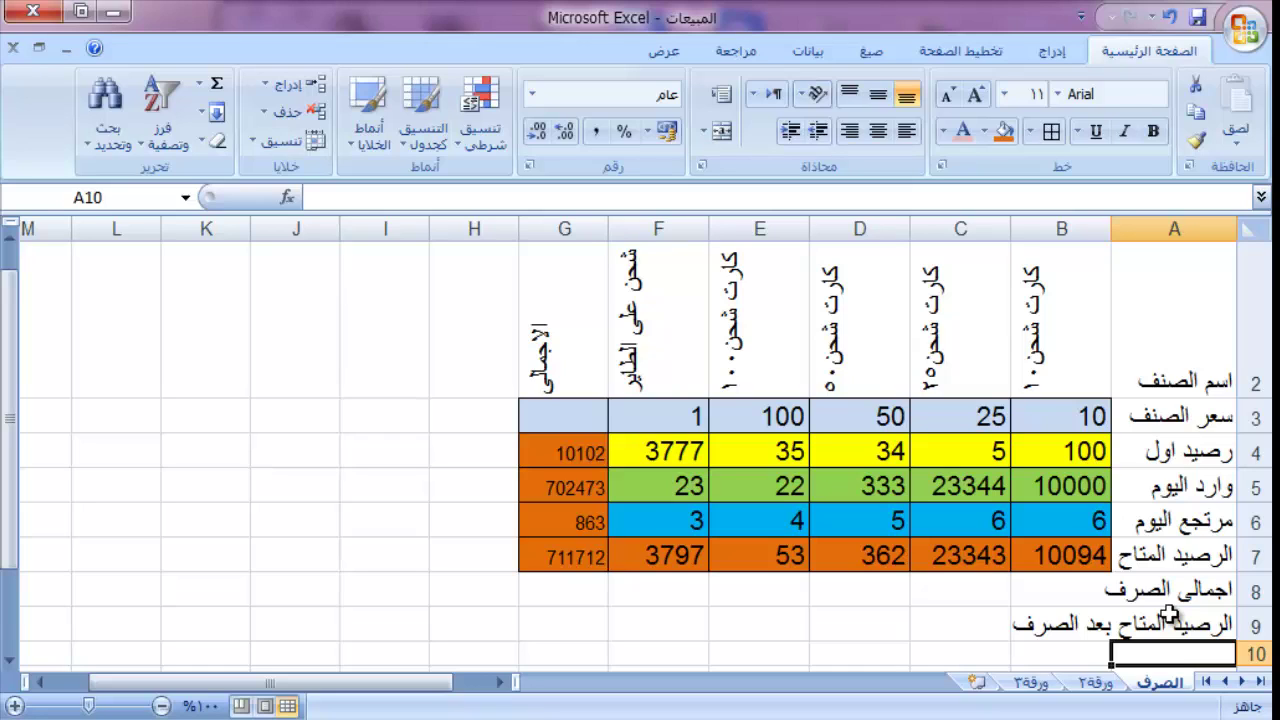
pyautogui.write('صرف')
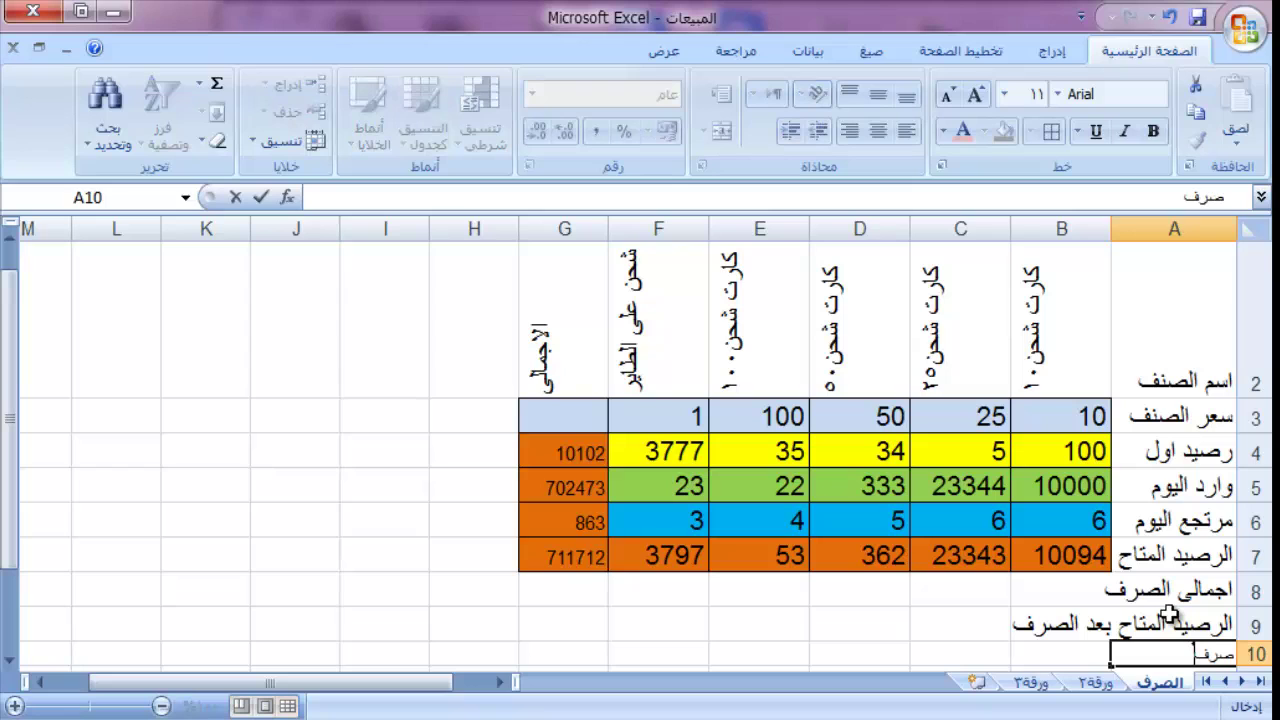
pyautogui.write(' المندوبين')
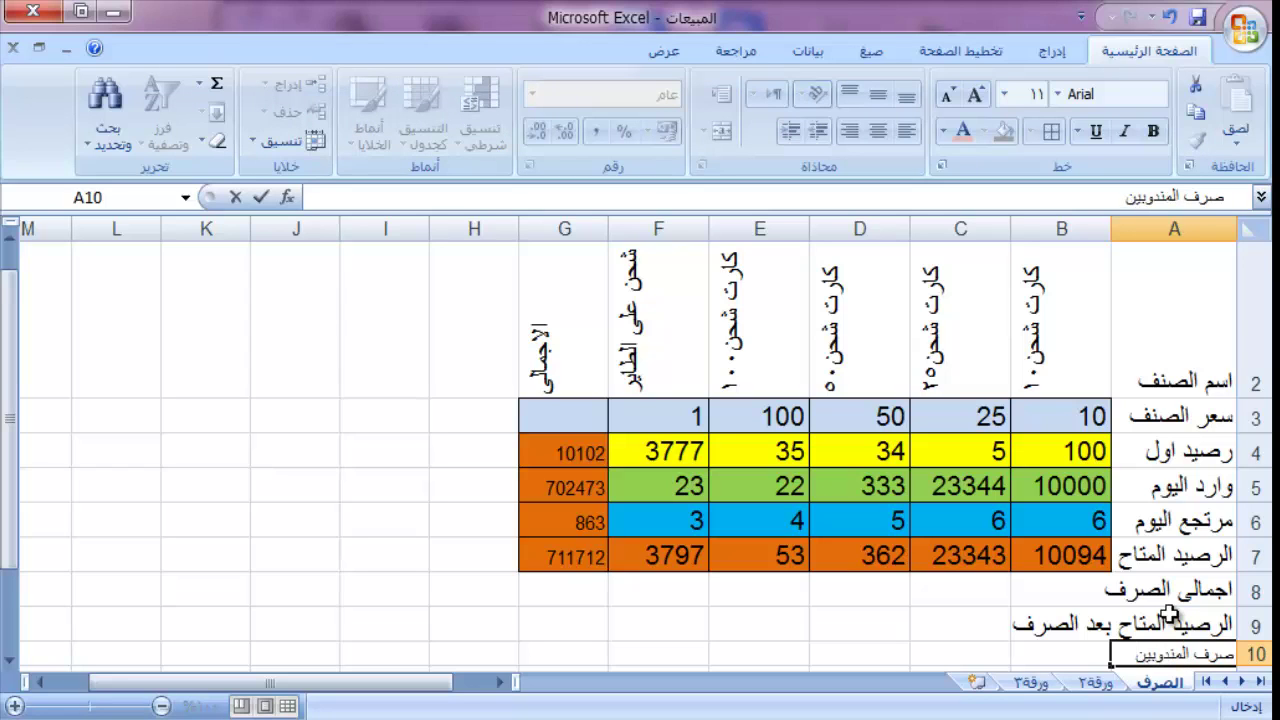
pyautogui.press('Return')
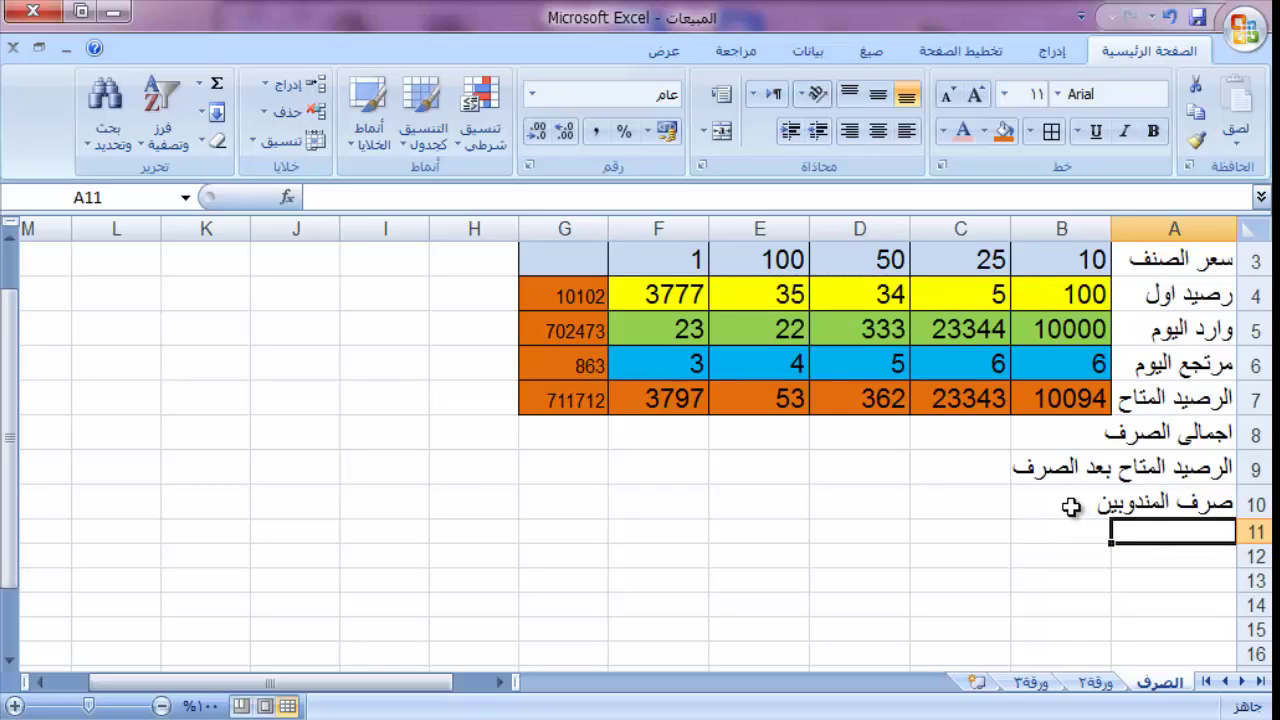
# Step: Autofit column A to the width of its longest label
pyautogui.click(1068, 502)
pyautogui.doubleClick(1108, 217)
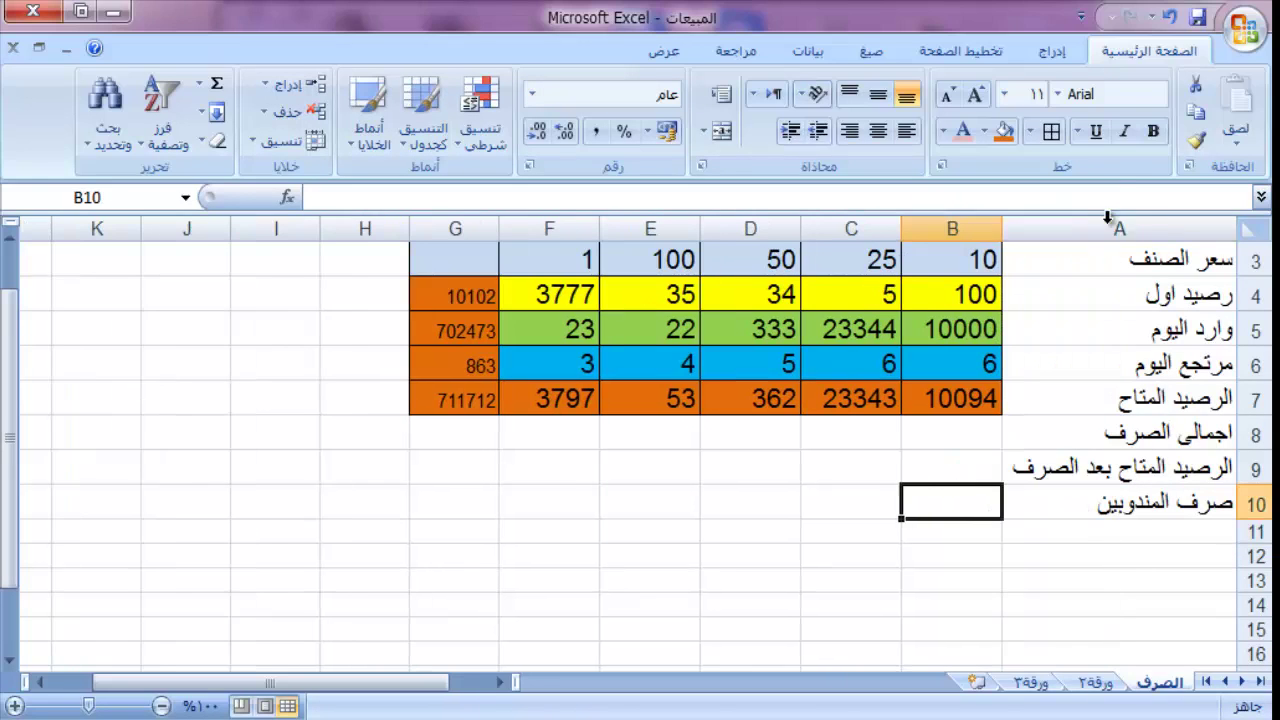
pyautogui.click(969, 444)
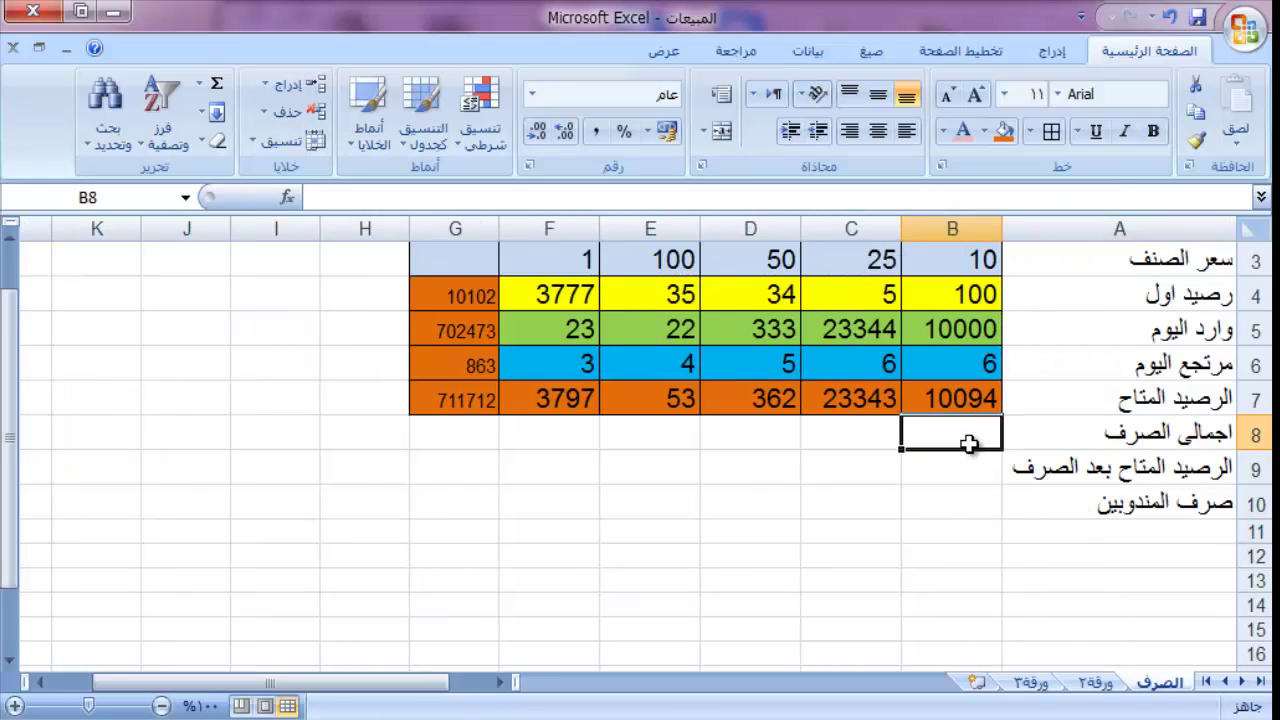
pyautogui.click(978, 502)
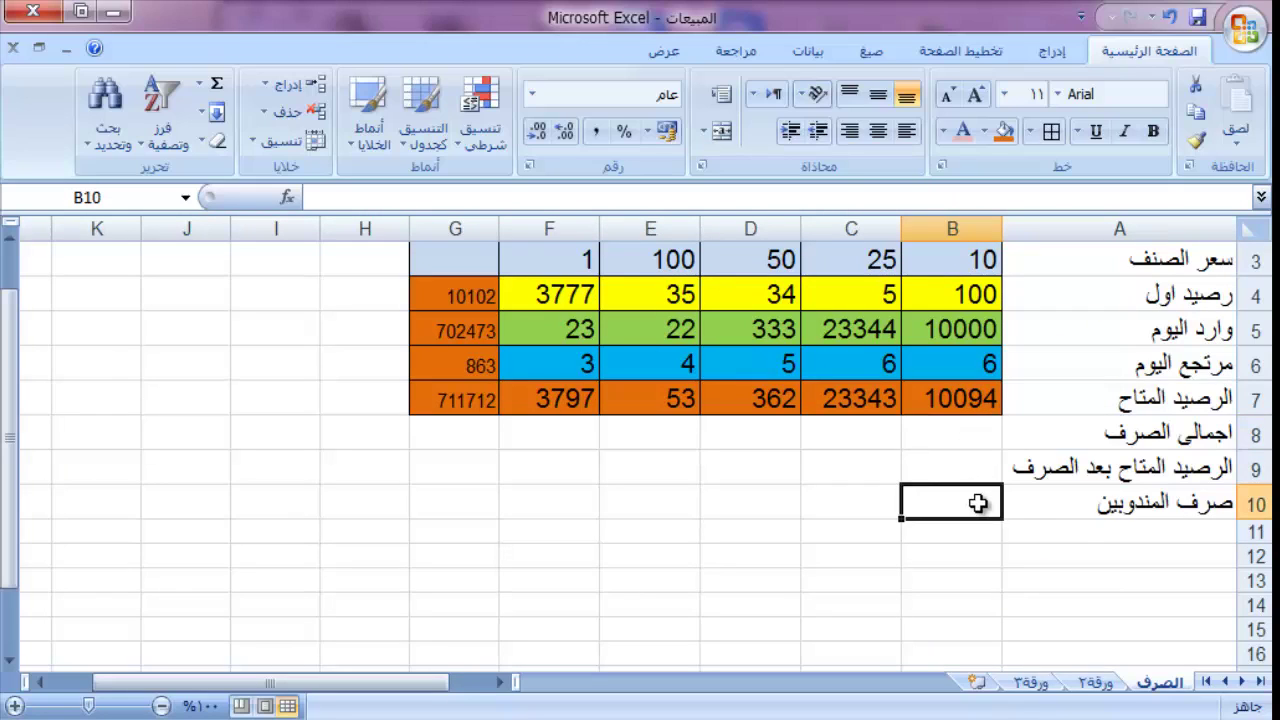
# Step: List the six sales reps' names down A11:A16, one per cell
pyautogui.click(1085, 532)
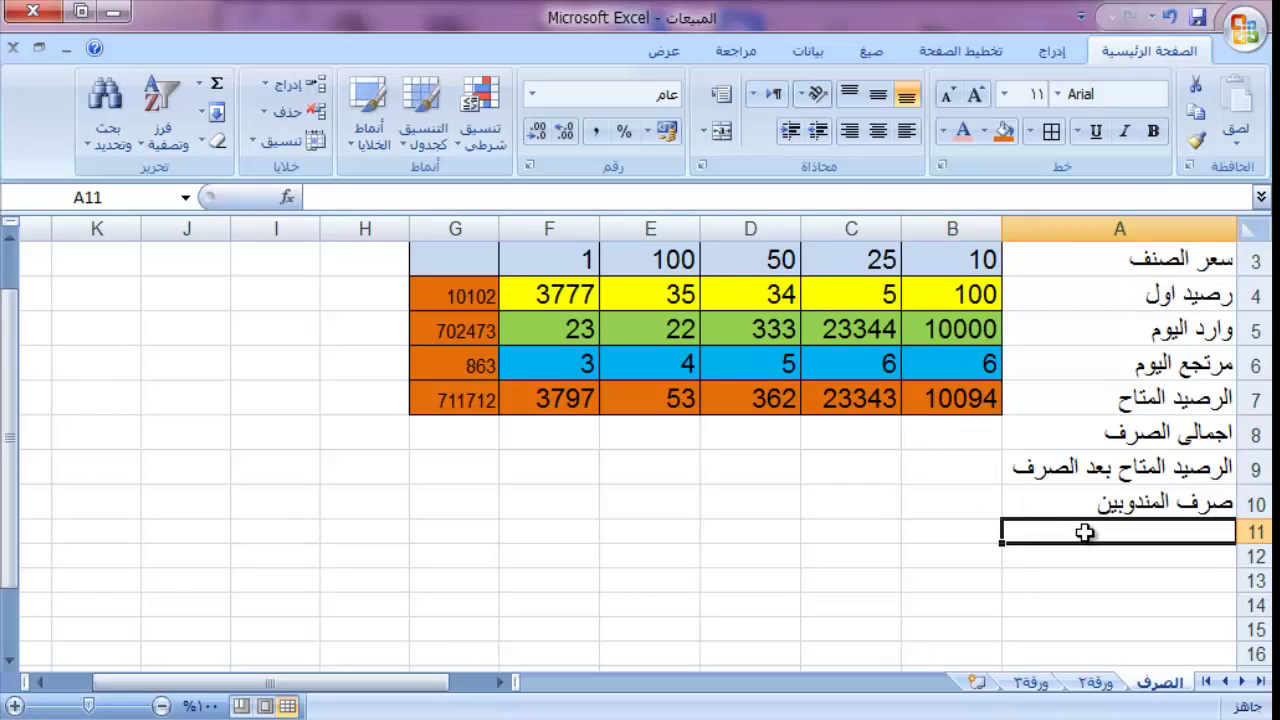
pyautogui.write('محمد')
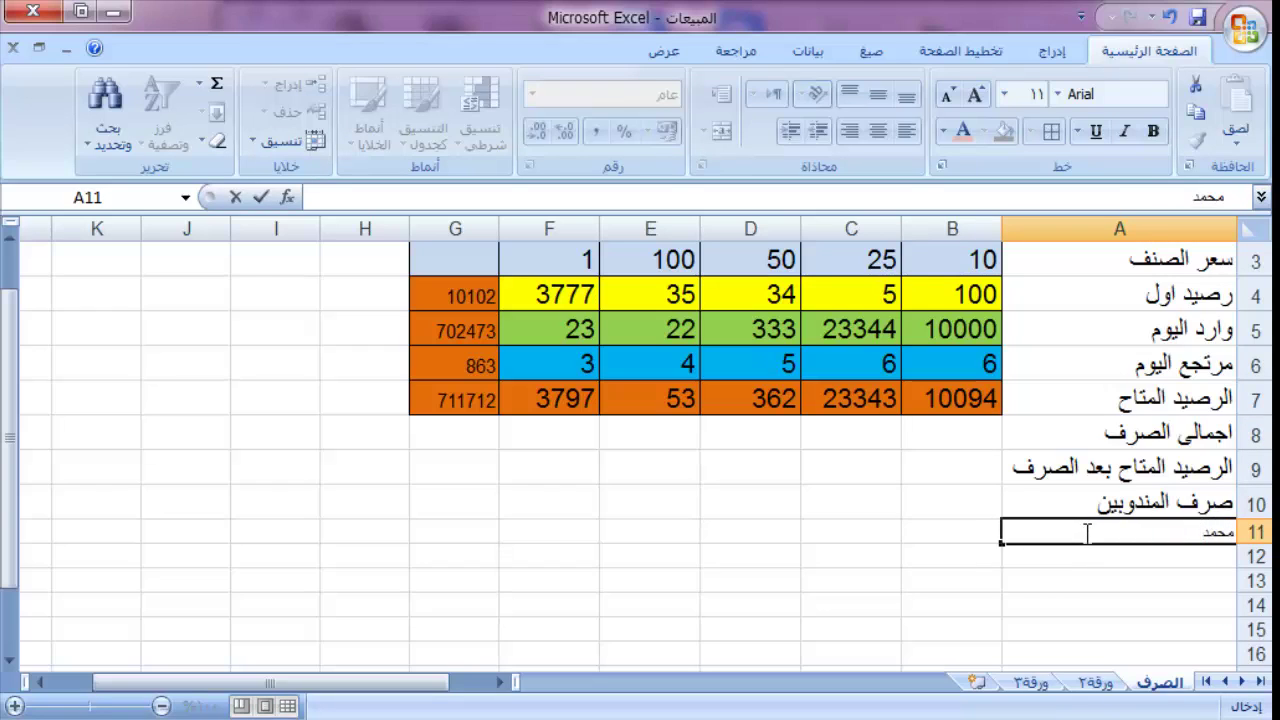
pyautogui.press('Return')
pyautogui.write('اخ')
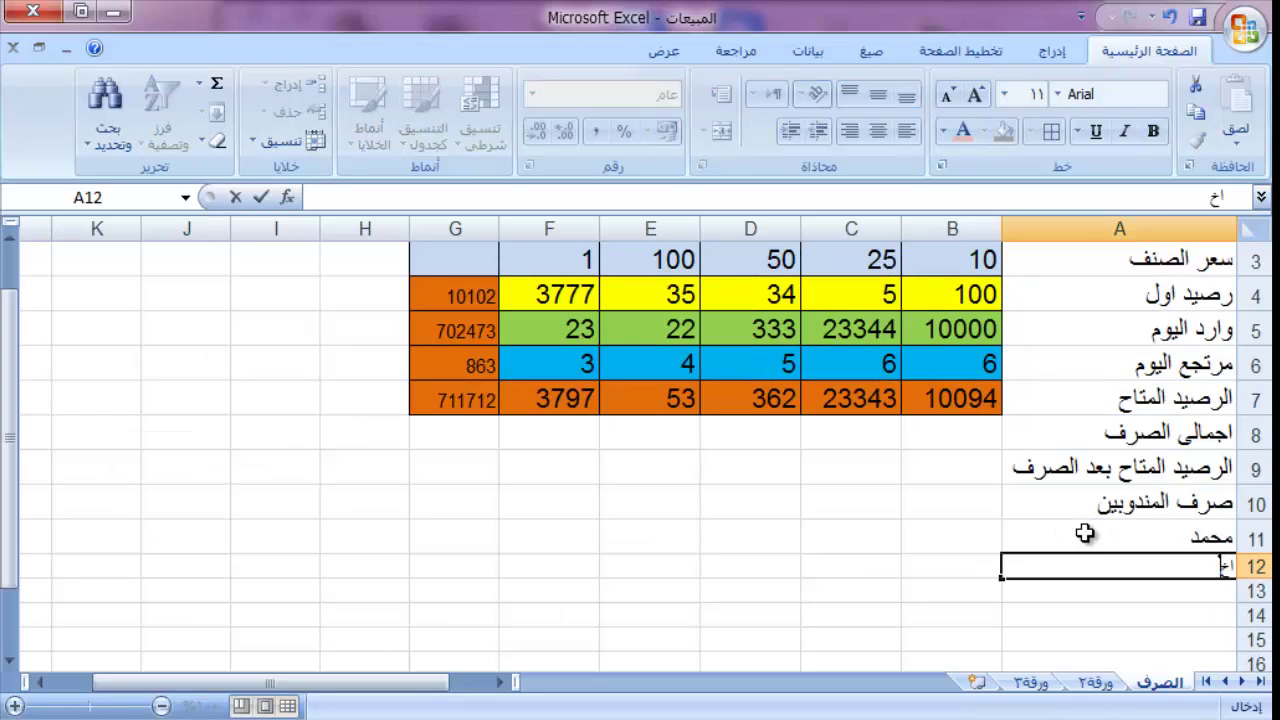
pyautogui.press('BackSpace')
pyautogui.write('حمد')
pyautogui.press('Return')
pyautogui.write('و')
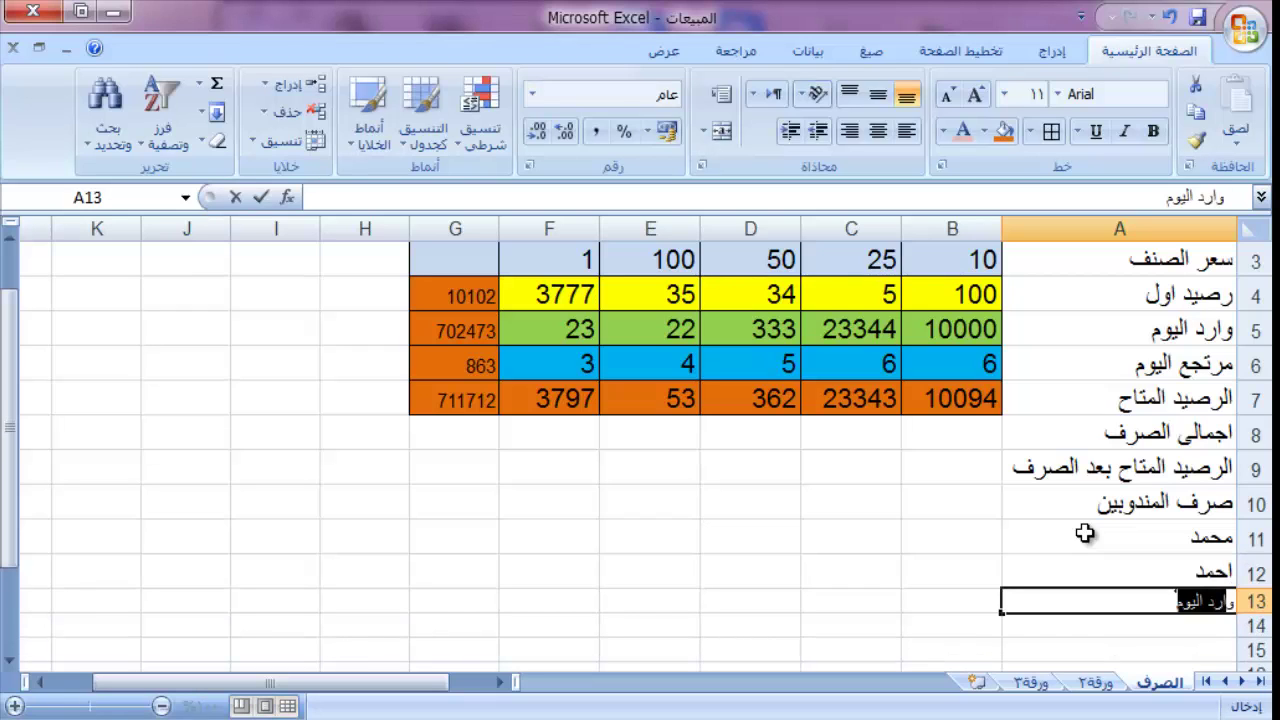
pyautogui.write('ليد')
pyautogui.press('Return')
pyautogui.write('و')
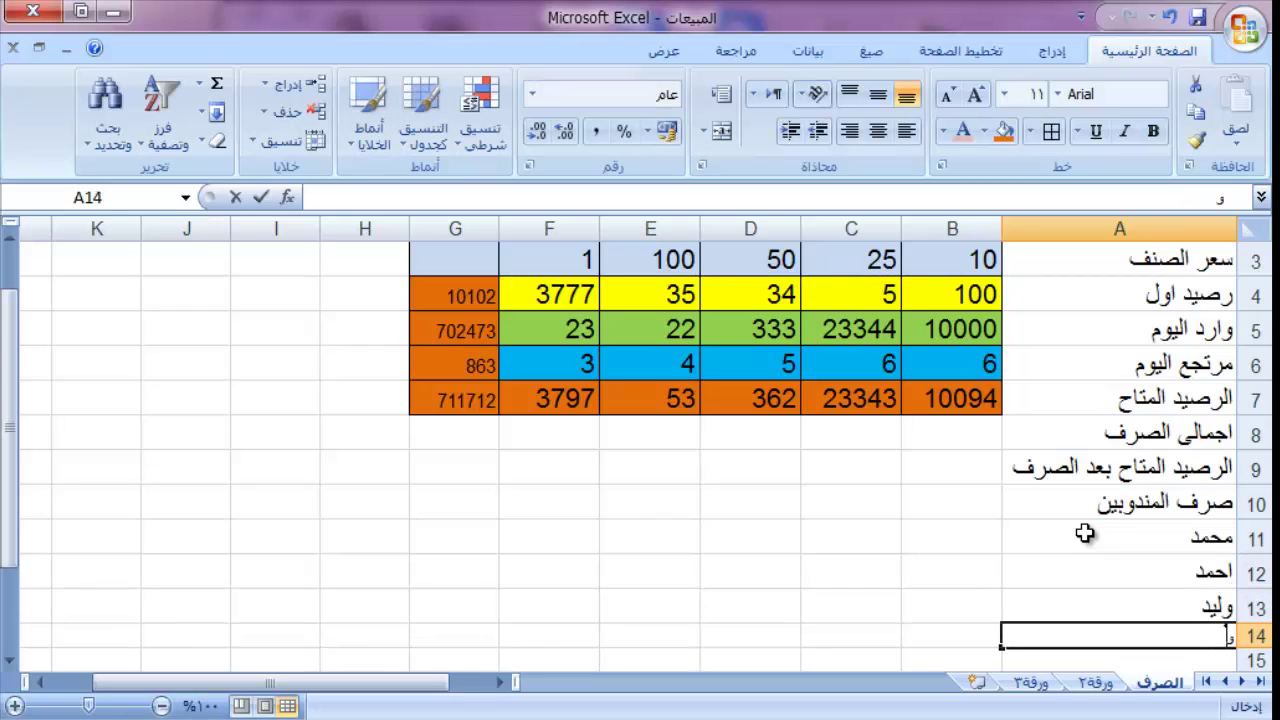
pyautogui.write('ائل')
pyautogui.press('Return')
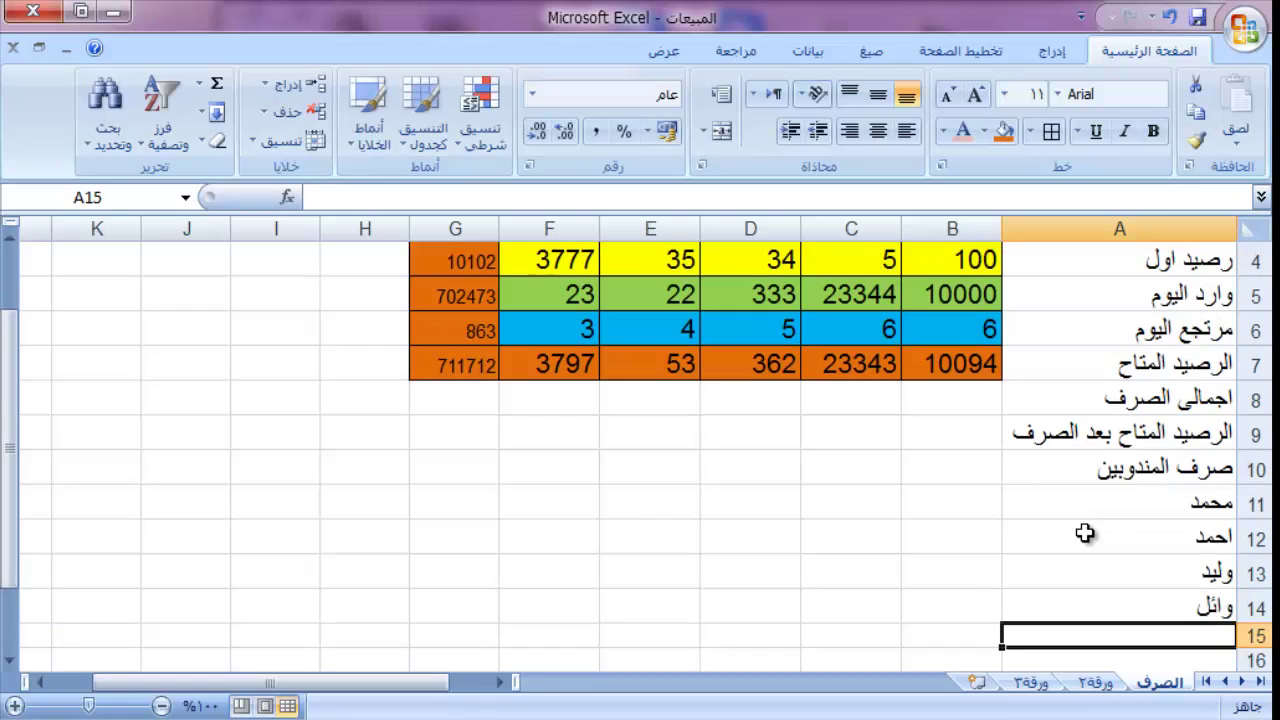
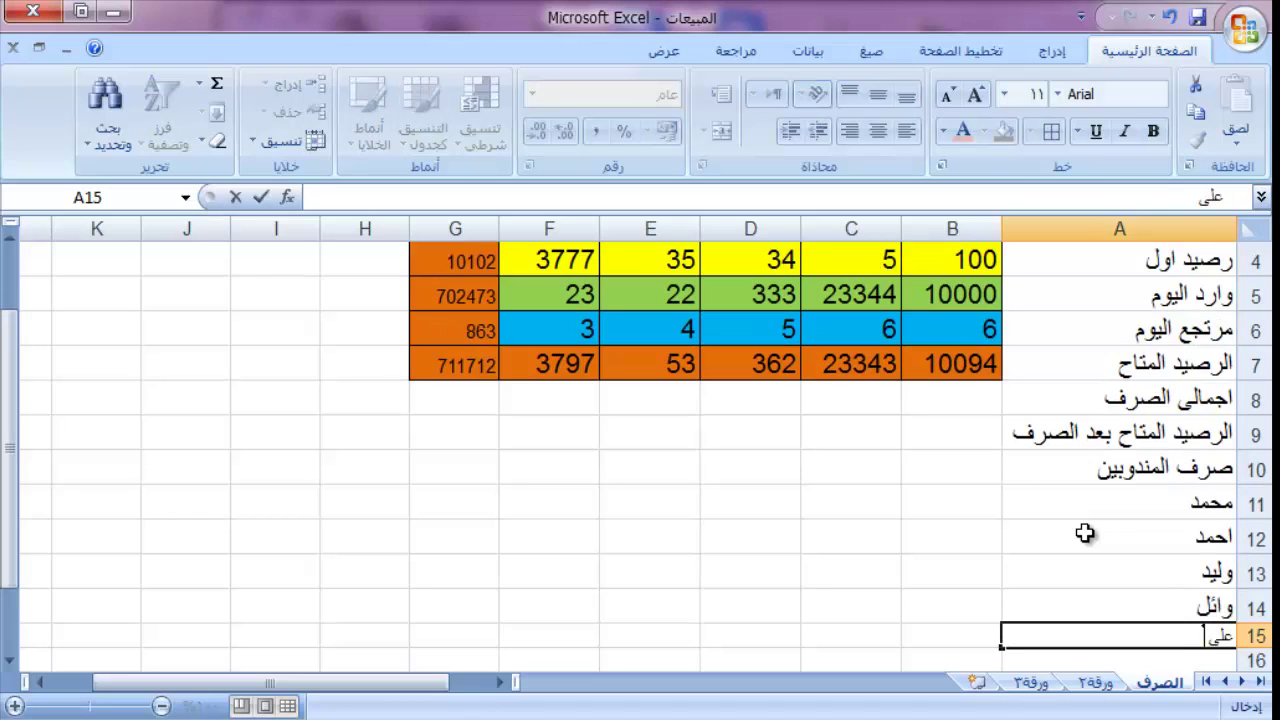
pyautogui.press('Return')
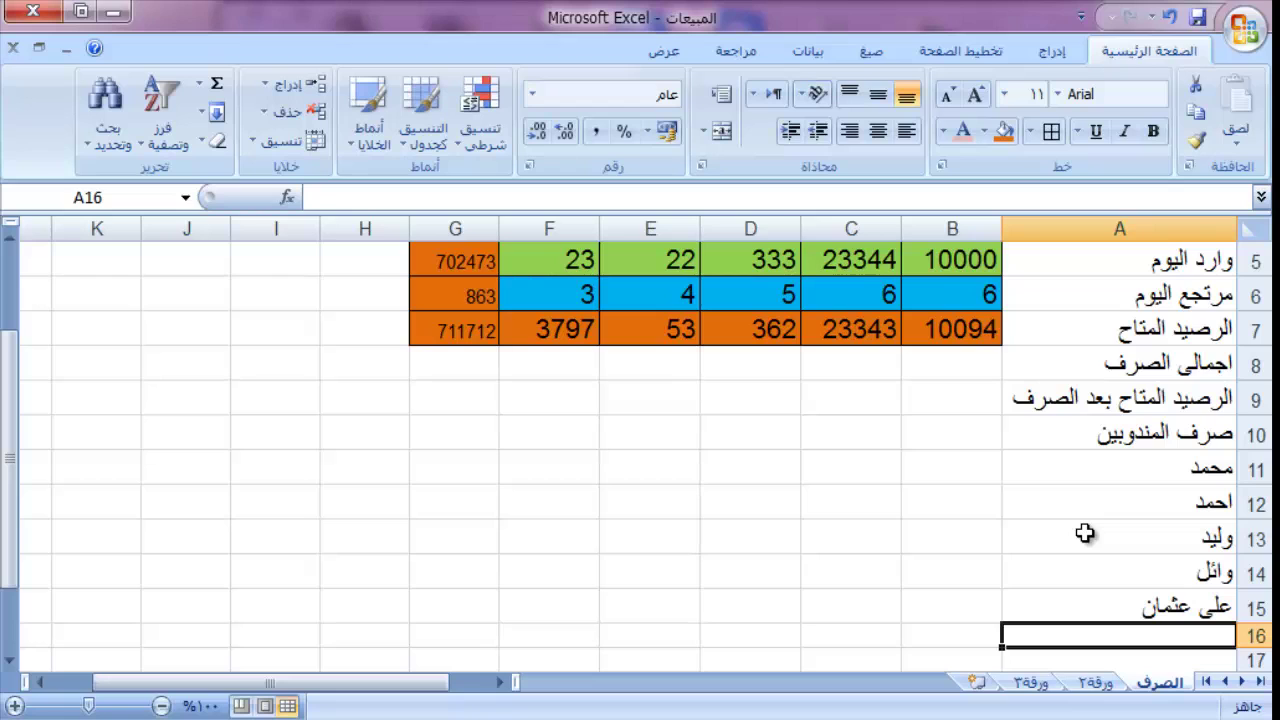
pyautogui.write('هيثم')
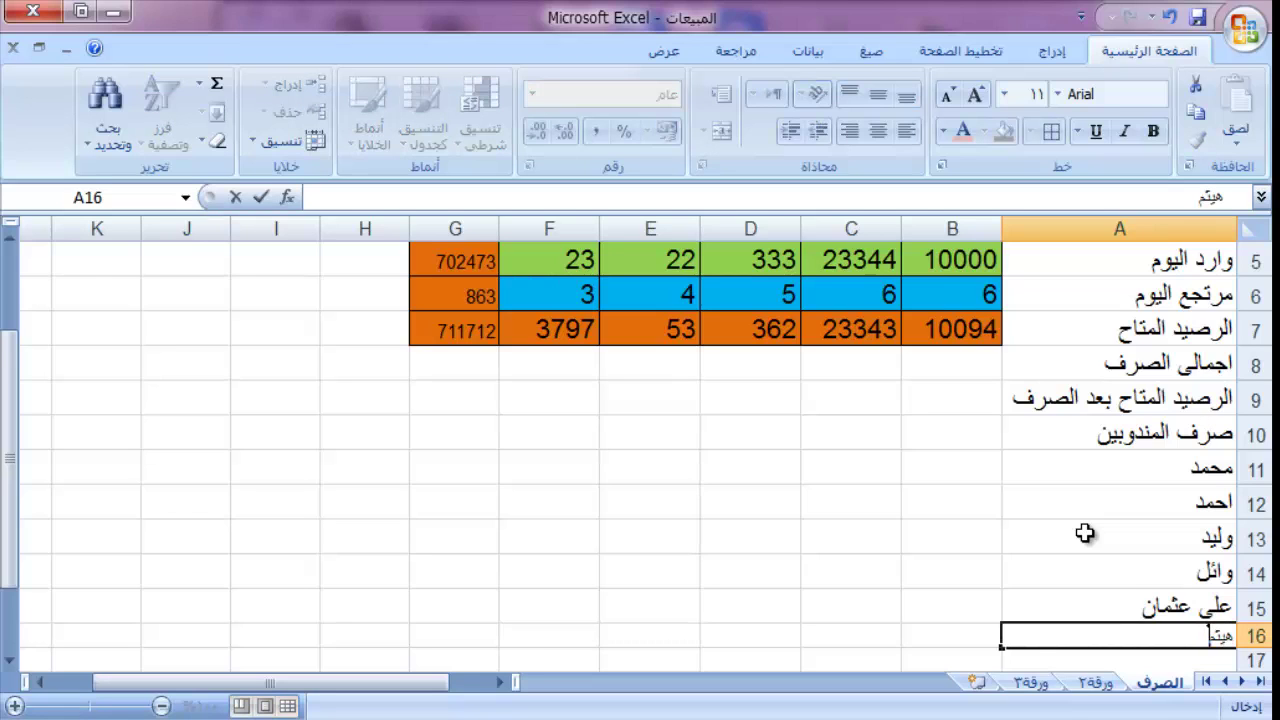
pyautogui.press('Return')
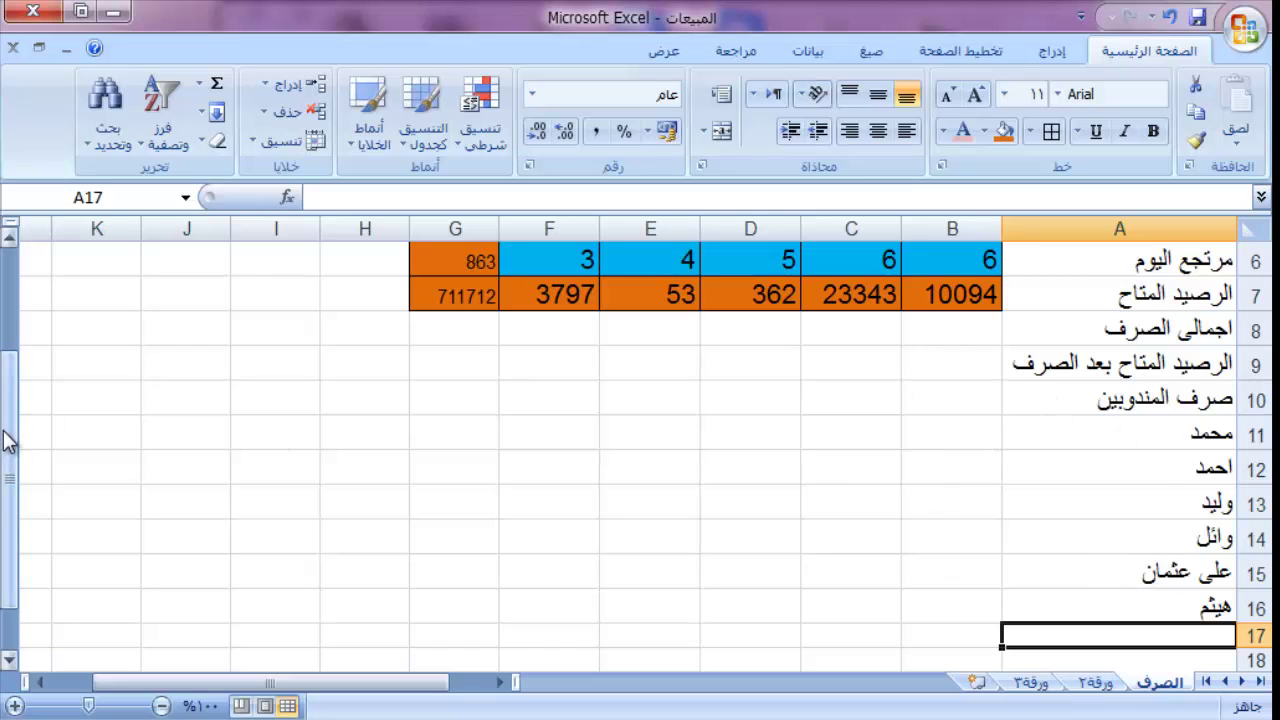
pyautogui.moveTo(10, 442); pyautogui.dragTo(8, 388)
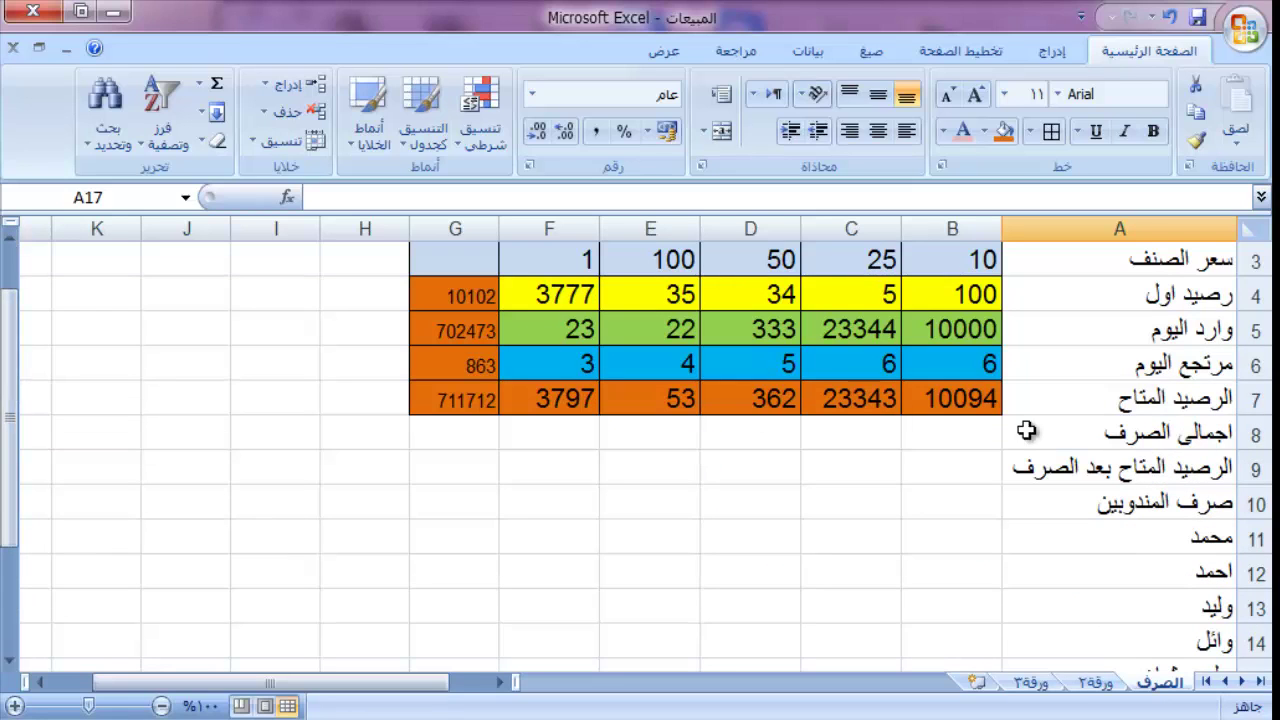
# Step: Add a SUM formula in B8 totaling column B from row 11 to row 100, copied across to F8
pyautogui.click(983, 437)
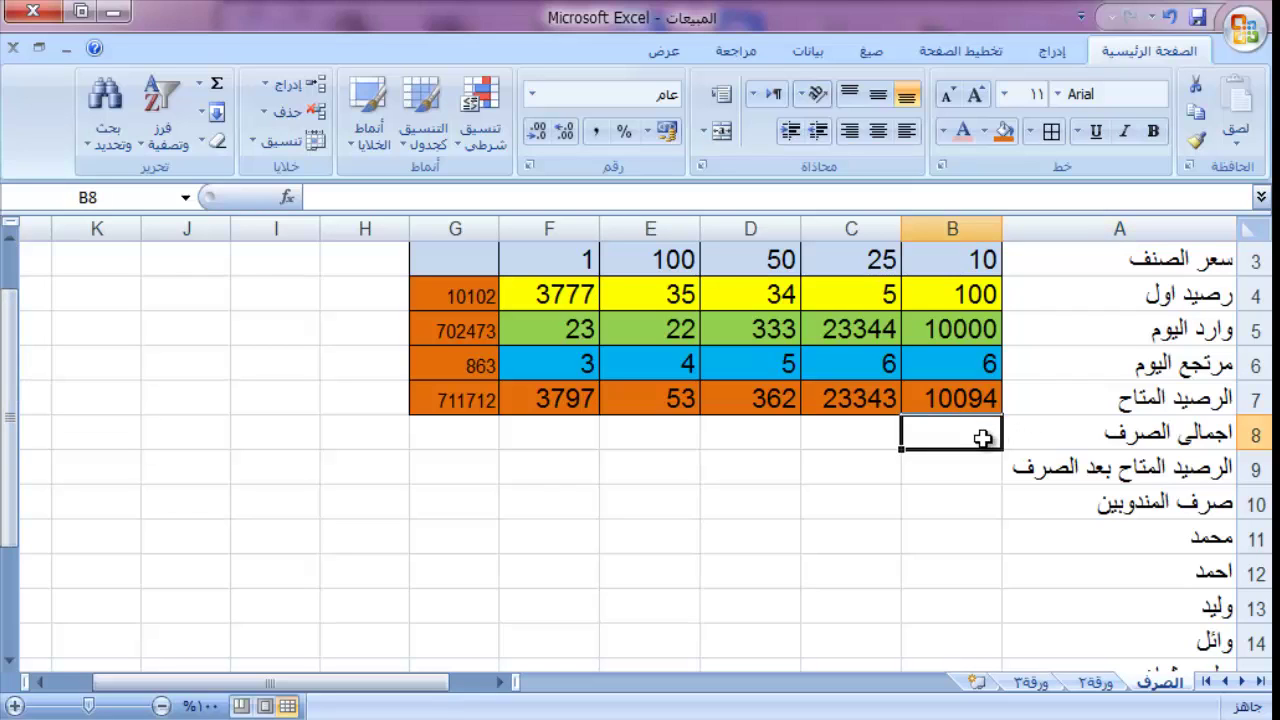
pyautogui.write('=')
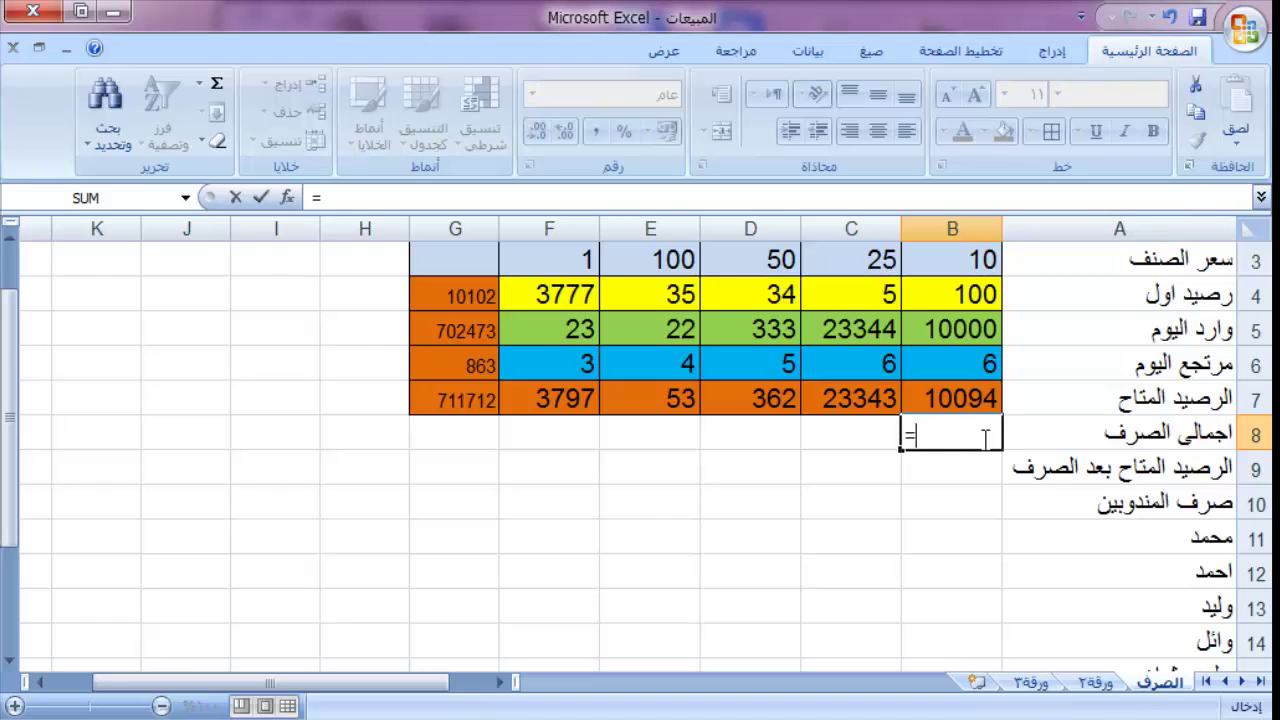
pyautogui.write('su')
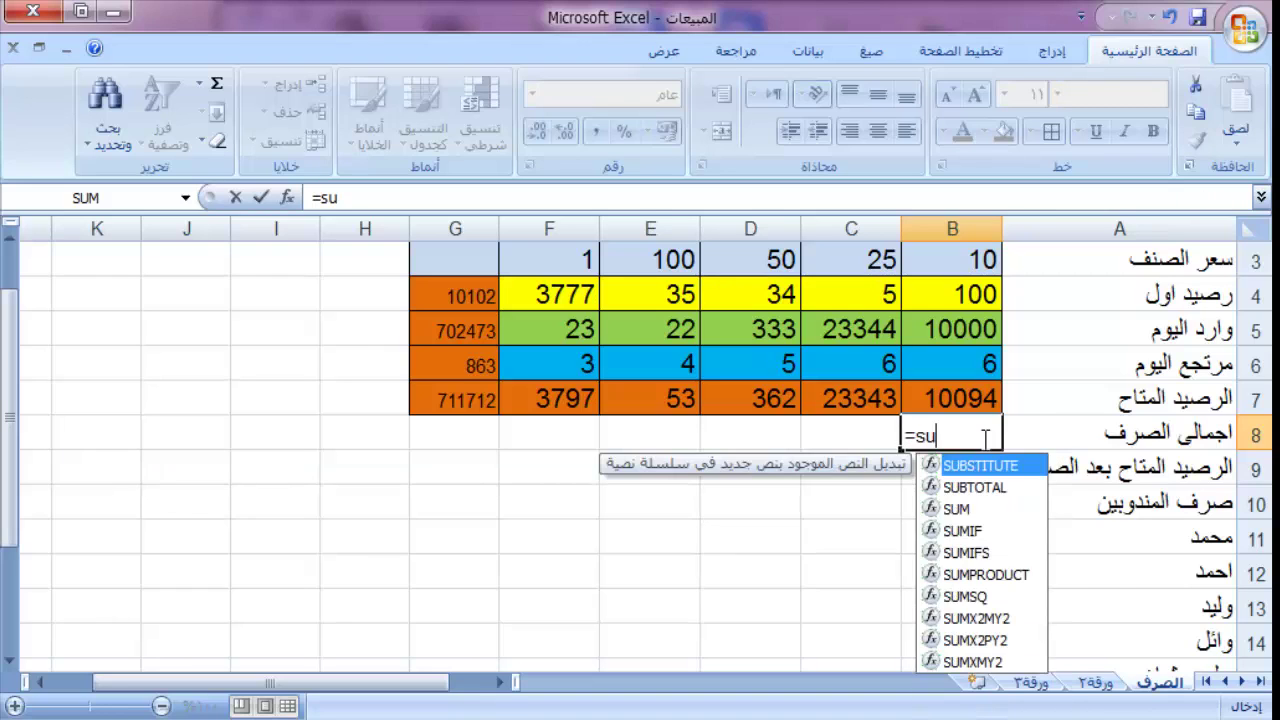
pyautogui.write('m(')
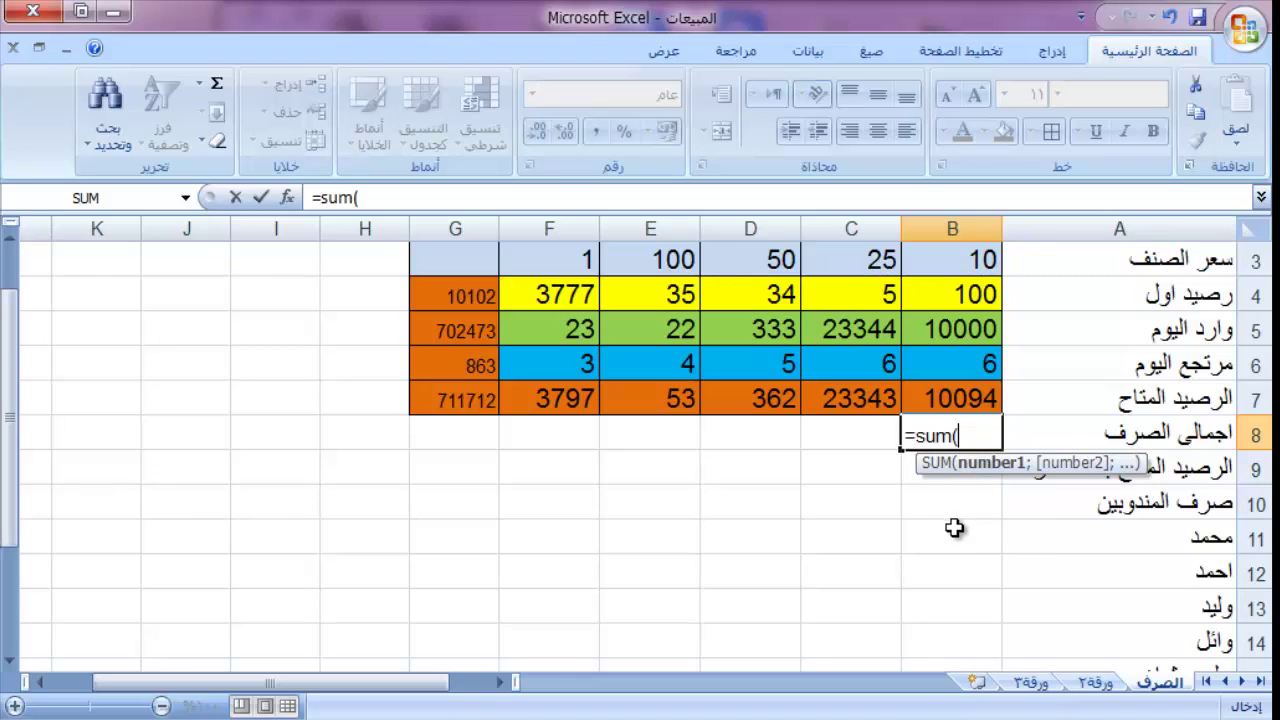
pyautogui.moveTo(950, 538); pyautogui.dragTo(945, 600)
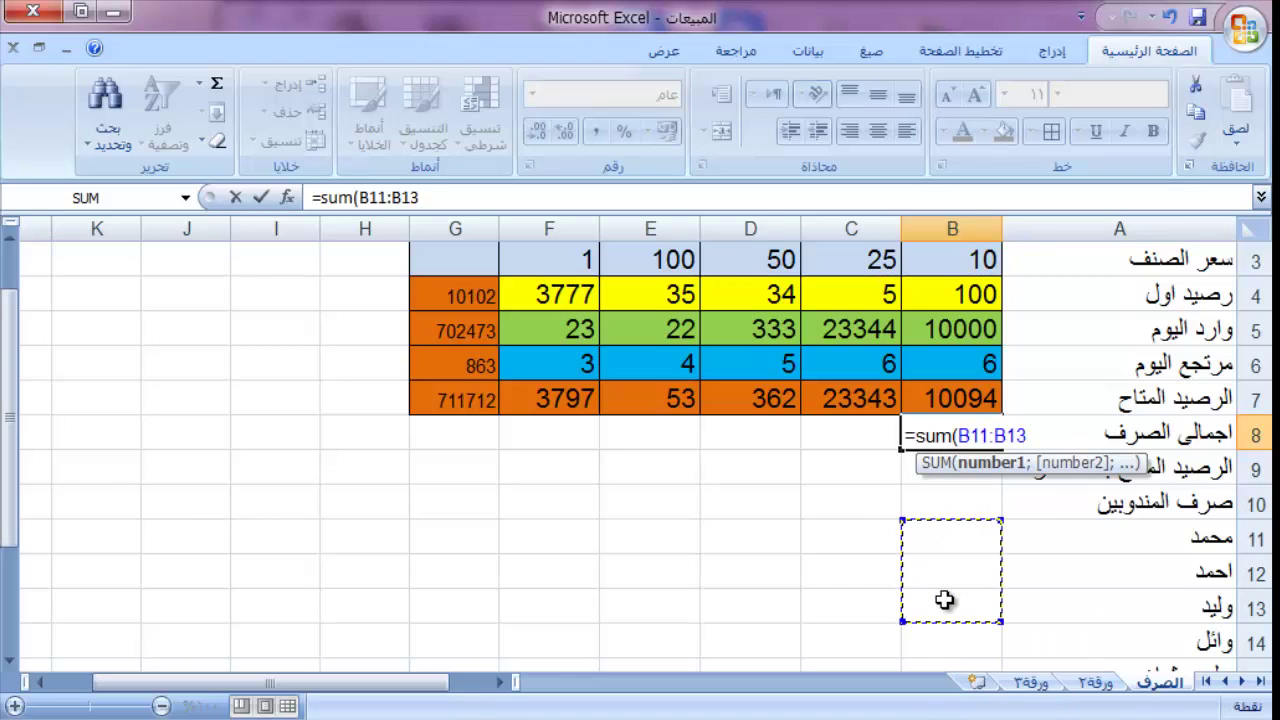
pyautogui.press('BackSpace')
pyautogui.press('BackSpace')
pyautogui.write('1')
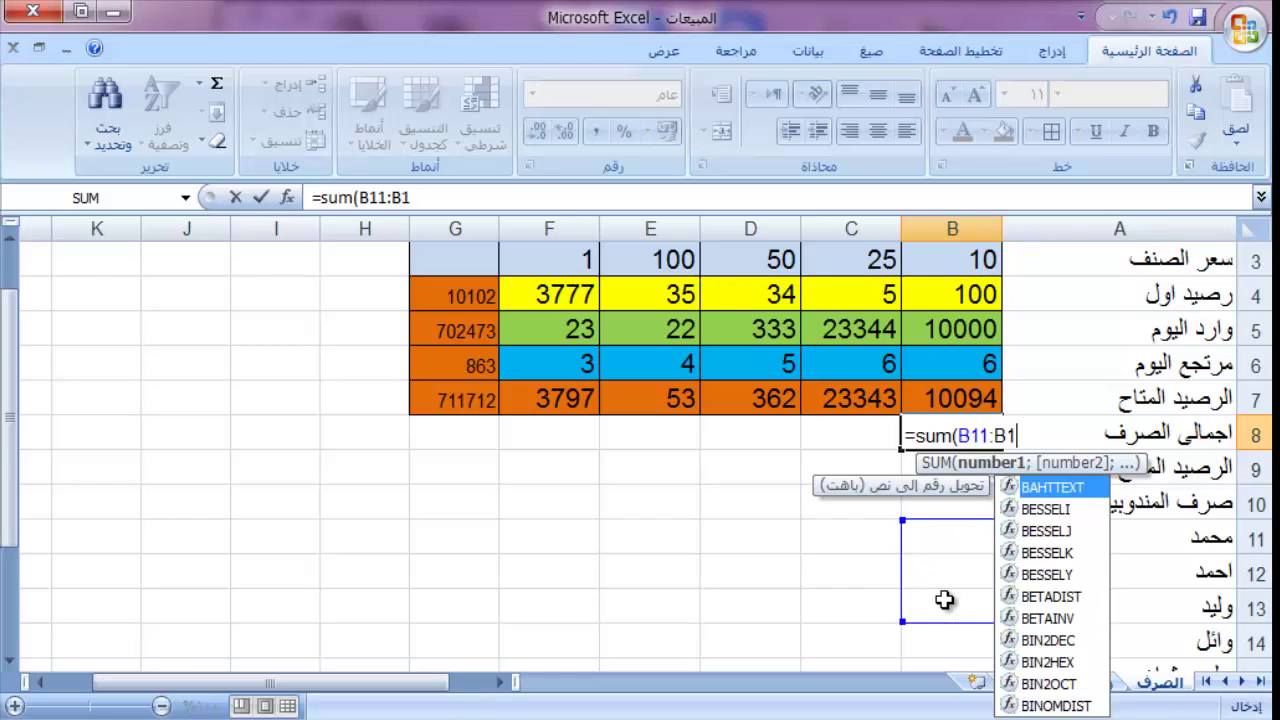
pyautogui.write('00')
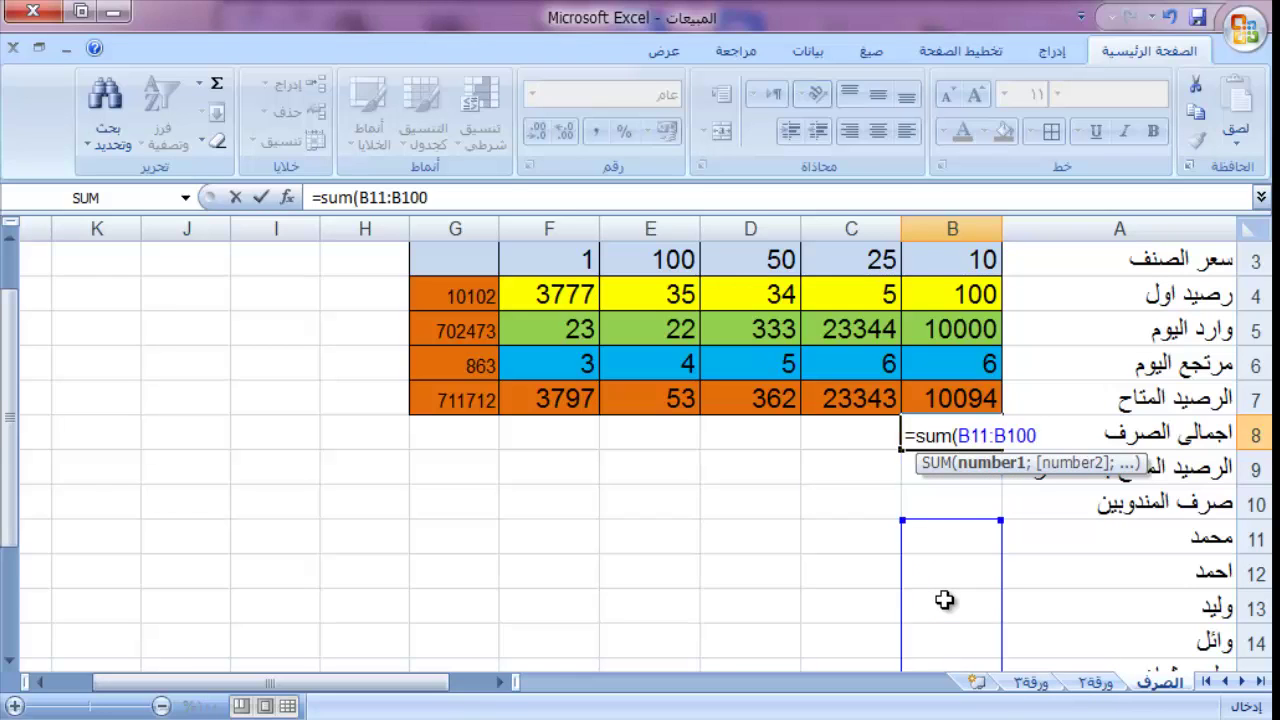
pyautogui.write(')')
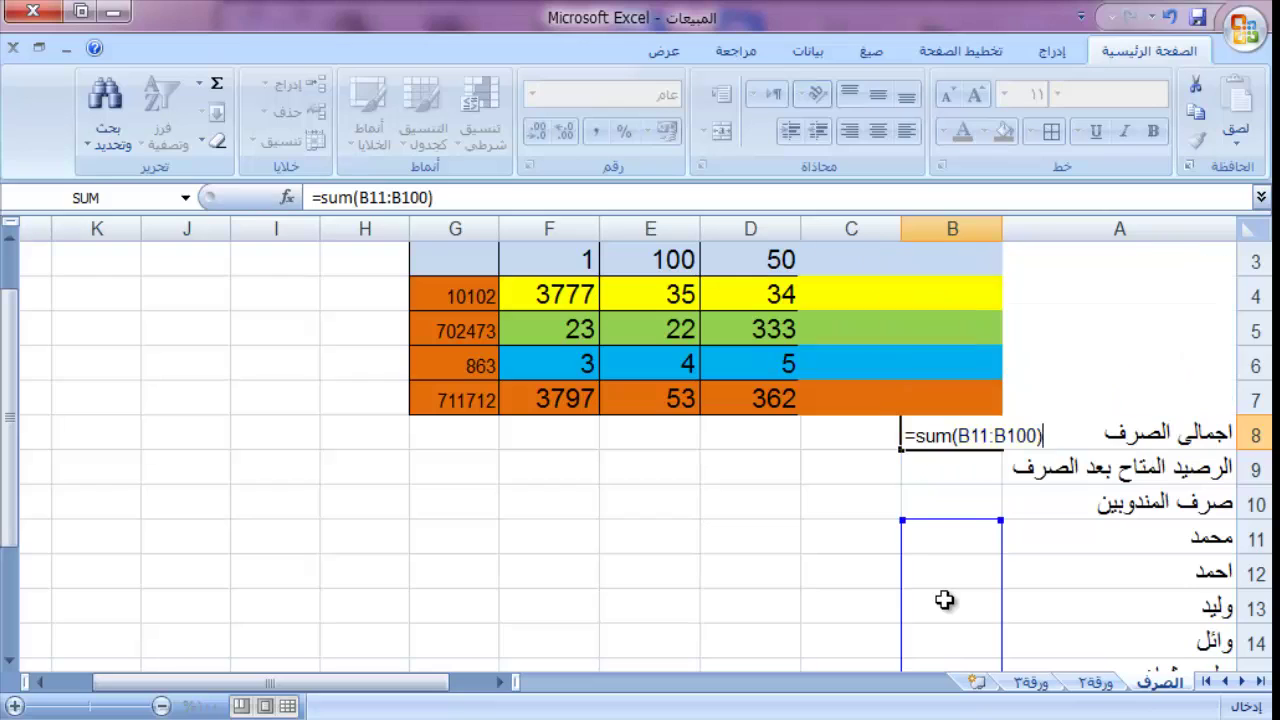
pyautogui.press('Return')
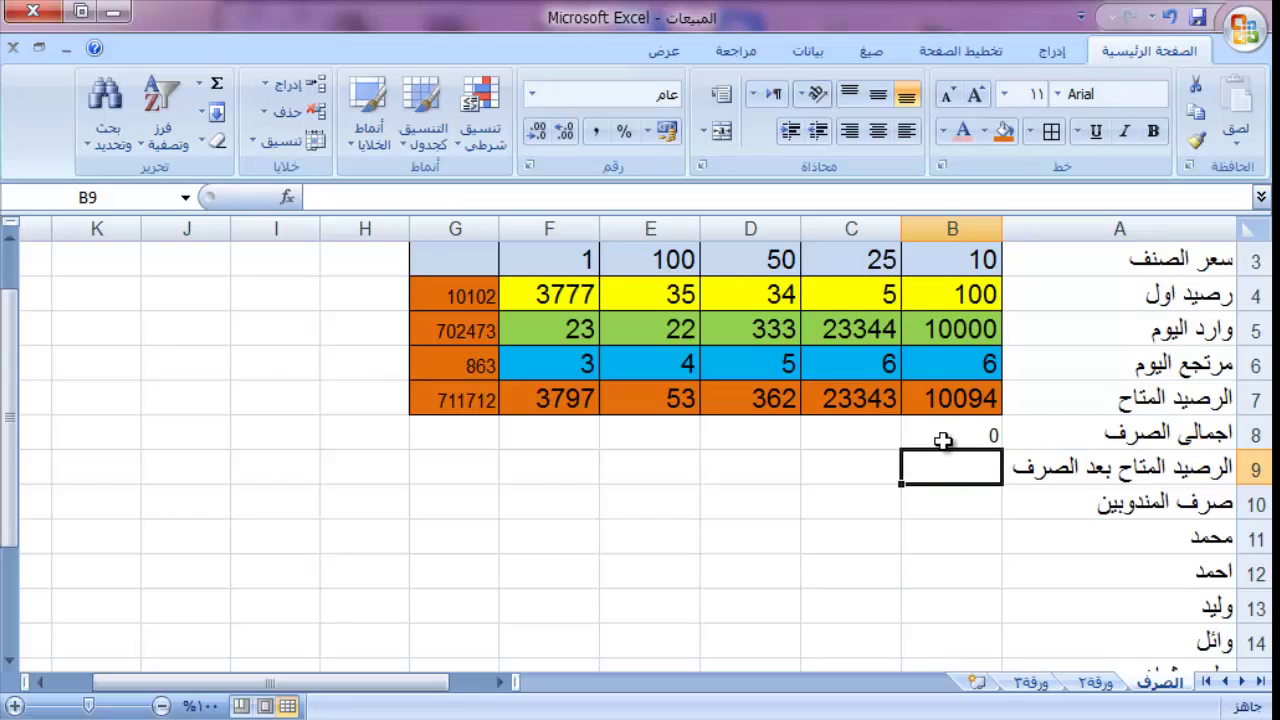
pyautogui.click(938, 438)
pyautogui.moveTo(905, 452); pyautogui.dragTo(484, 443)
pyautogui.moveTo(508, 434); pyautogui.dragTo(506, 434)
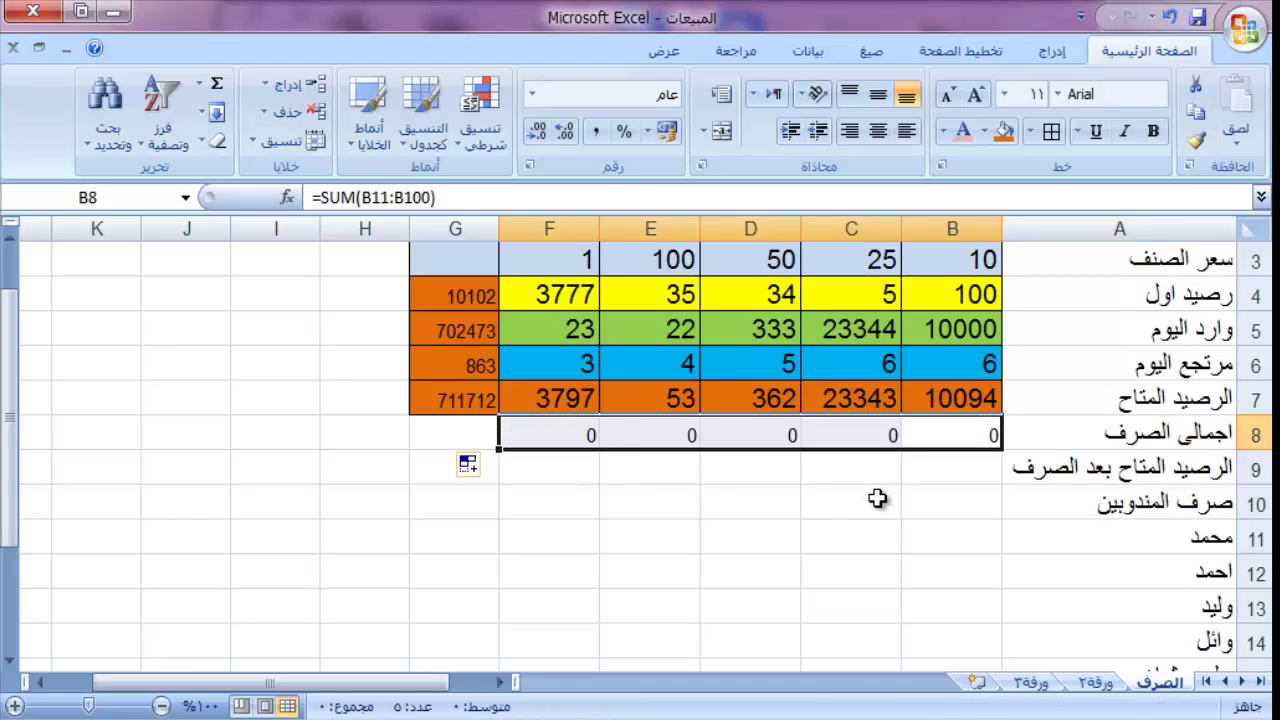
# Step: Type sample rep quantities into B11:B19 to test the B8 total
pyautogui.click(954, 562)
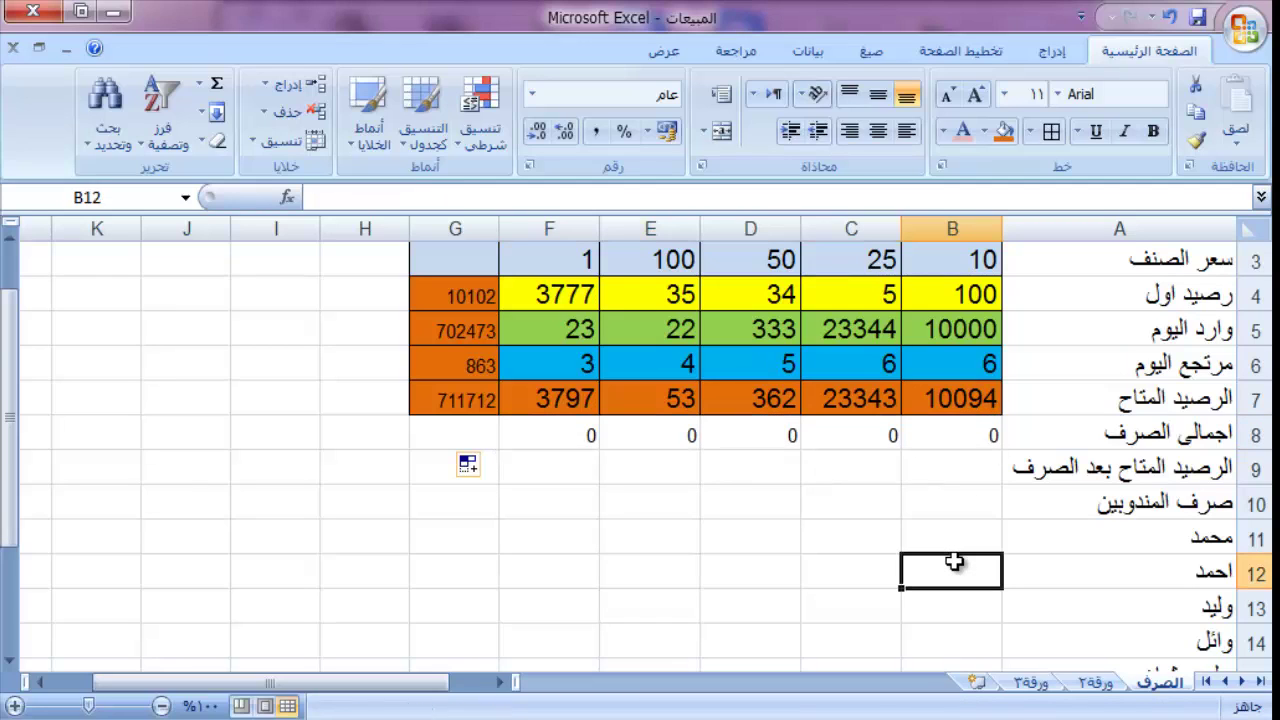
pyautogui.press('Up')
pyautogui.press('Return')
pyautogui.press('Up')
pyautogui.write('1')
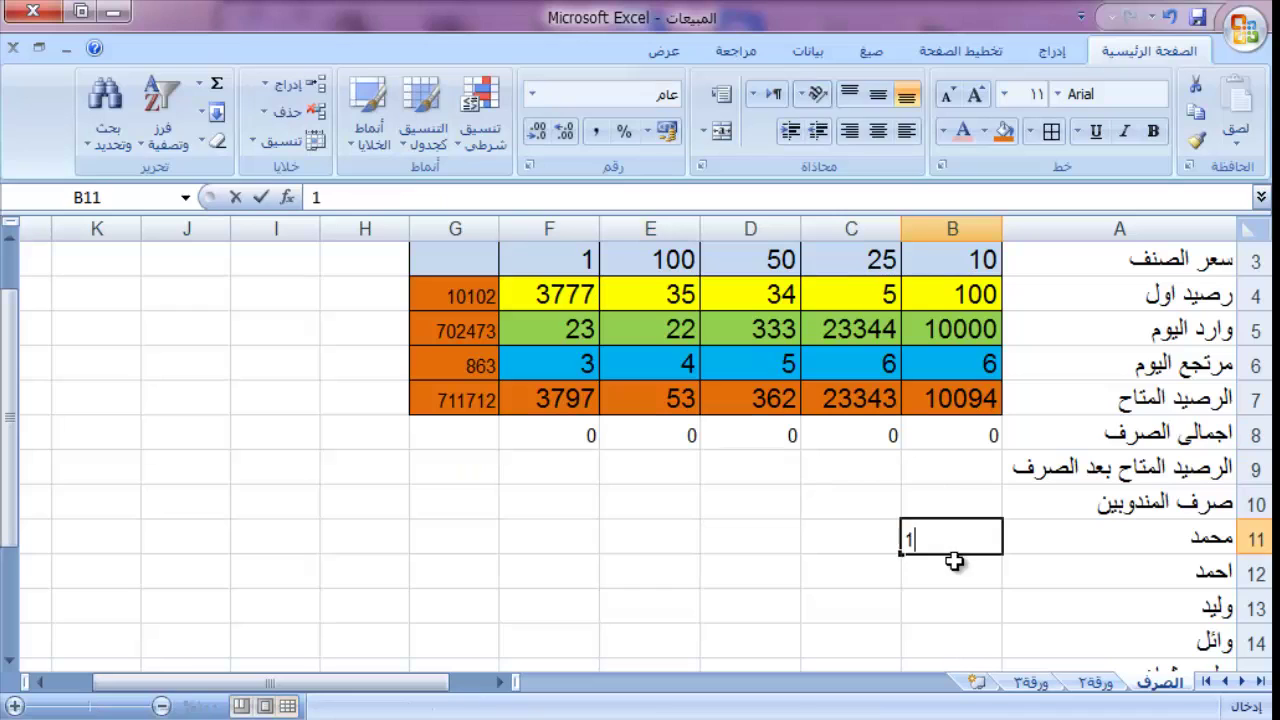
pyautogui.press('Return')
pyautogui.write('2')
pyautogui.press('Return')
pyautogui.write('3')
pyautogui.press('Return')
pyautogui.write('4 5')
pyautogui.press('Return')
pyautogui.write('6')
pyautogui.press('Return')
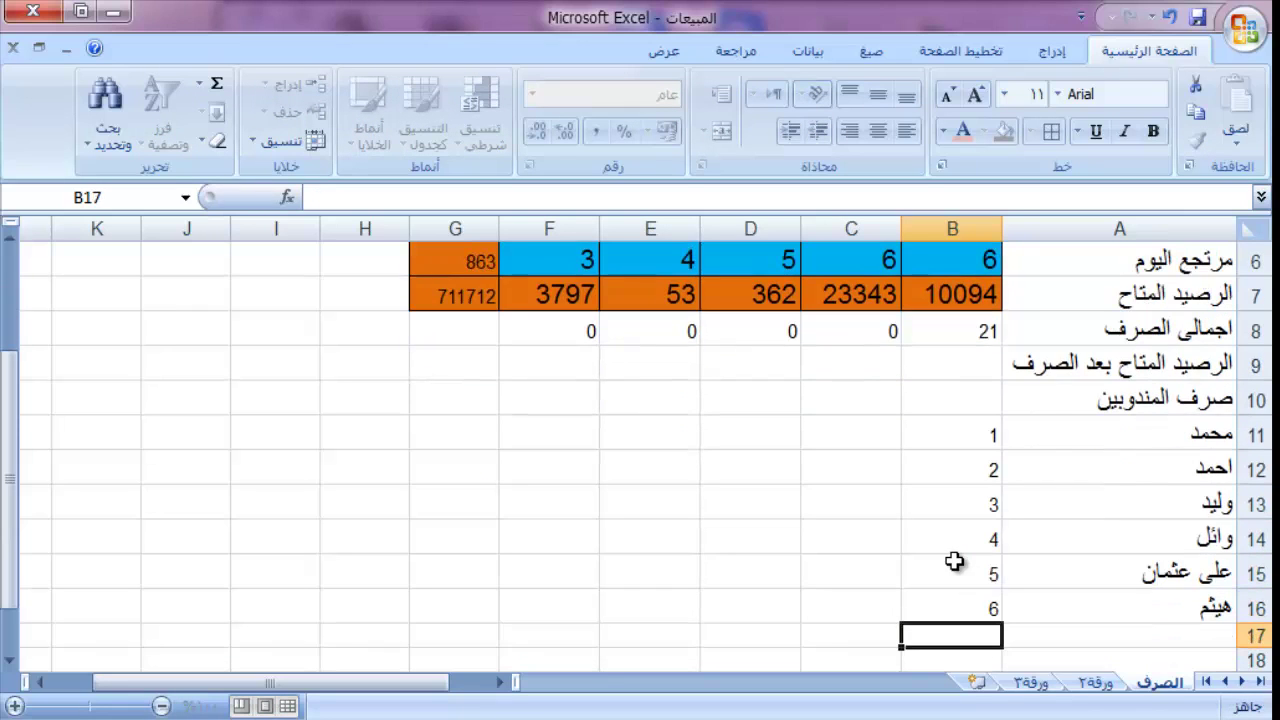
pyautogui.press('Return')
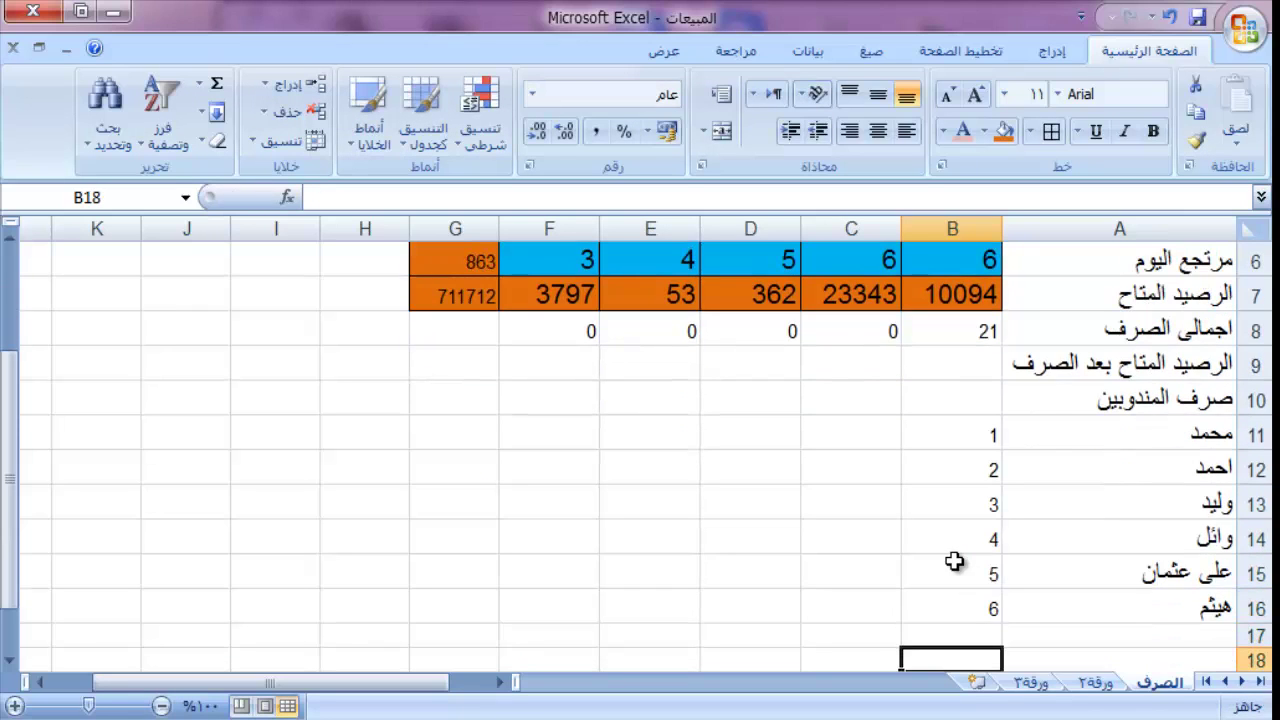
pyautogui.press('Up')
pyautogui.write('2')
pyautogui.press('Return')
pyautogui.write('3')
pyautogui.press('Return')
pyautogui.write('54')
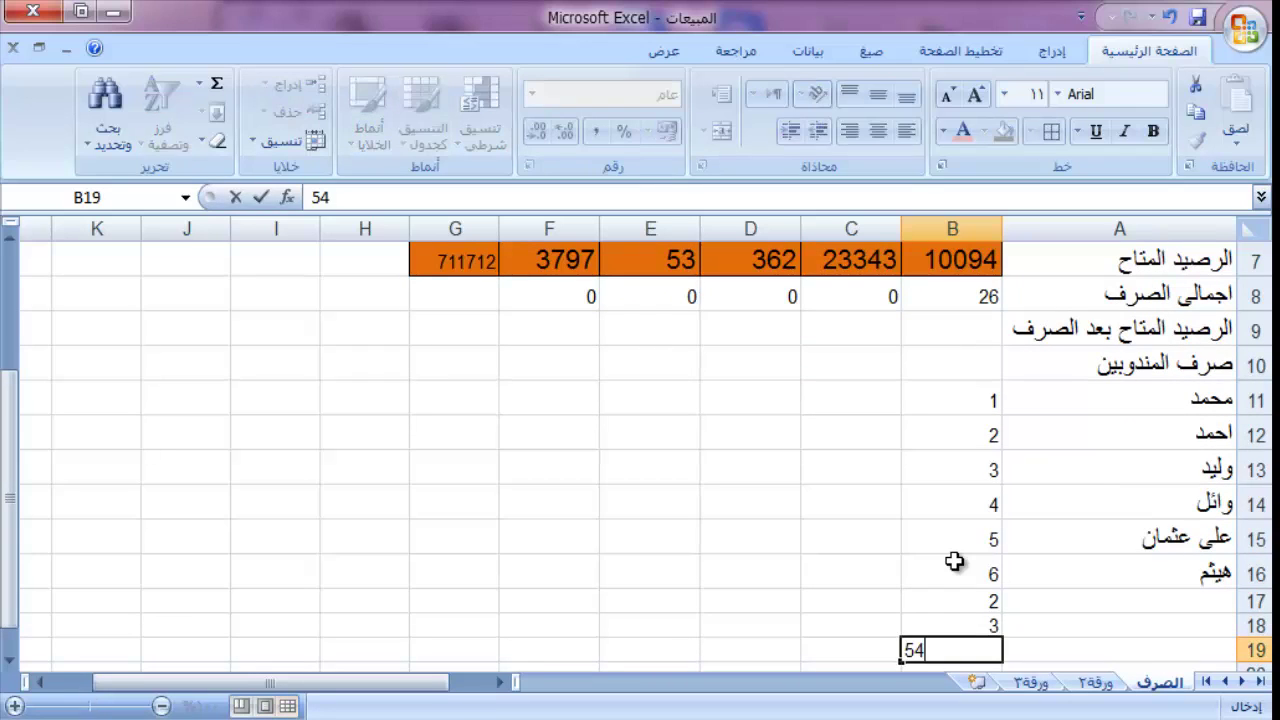
pyautogui.press('Up')
pyautogui.press('Up')
pyautogui.press('Up')
pyautogui.press('Up')
pyautogui.press('Up')
pyautogui.press('Up')
pyautogui.press('Up')
pyautogui.press('Up')
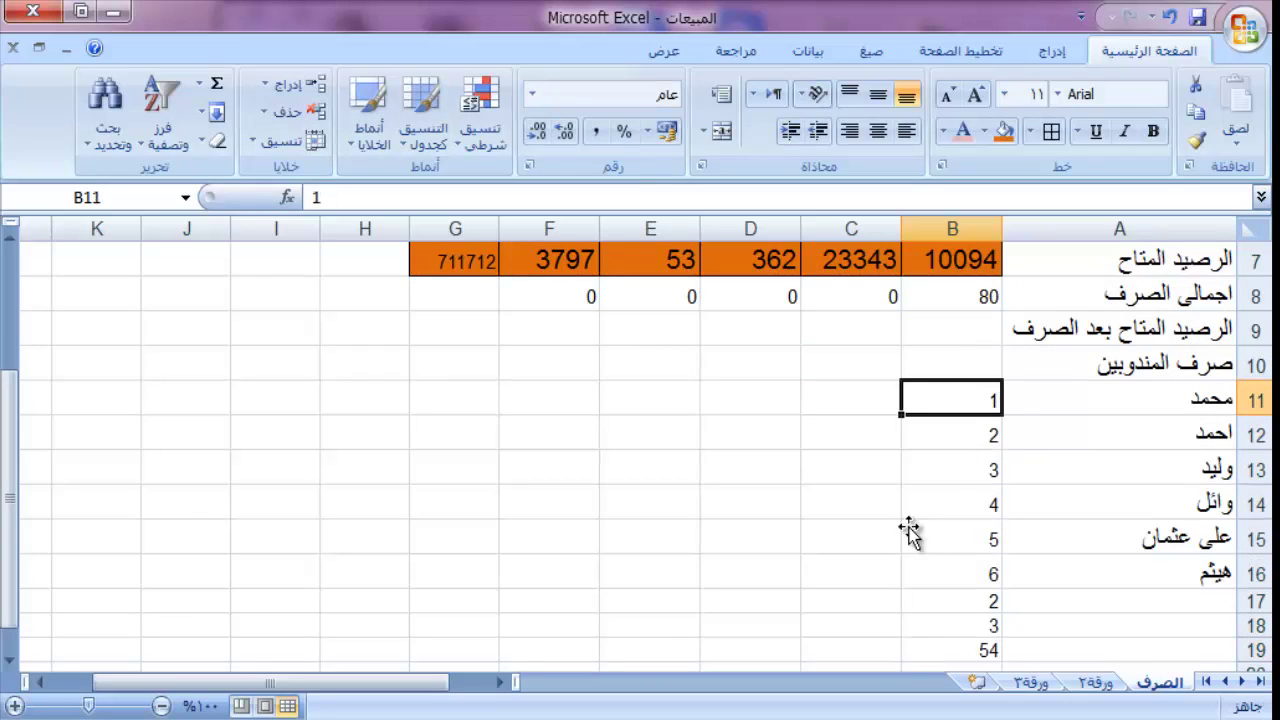
# Step: Enter =B7-B8 in B9 and copy it across to F9
pyautogui.click(969, 336)
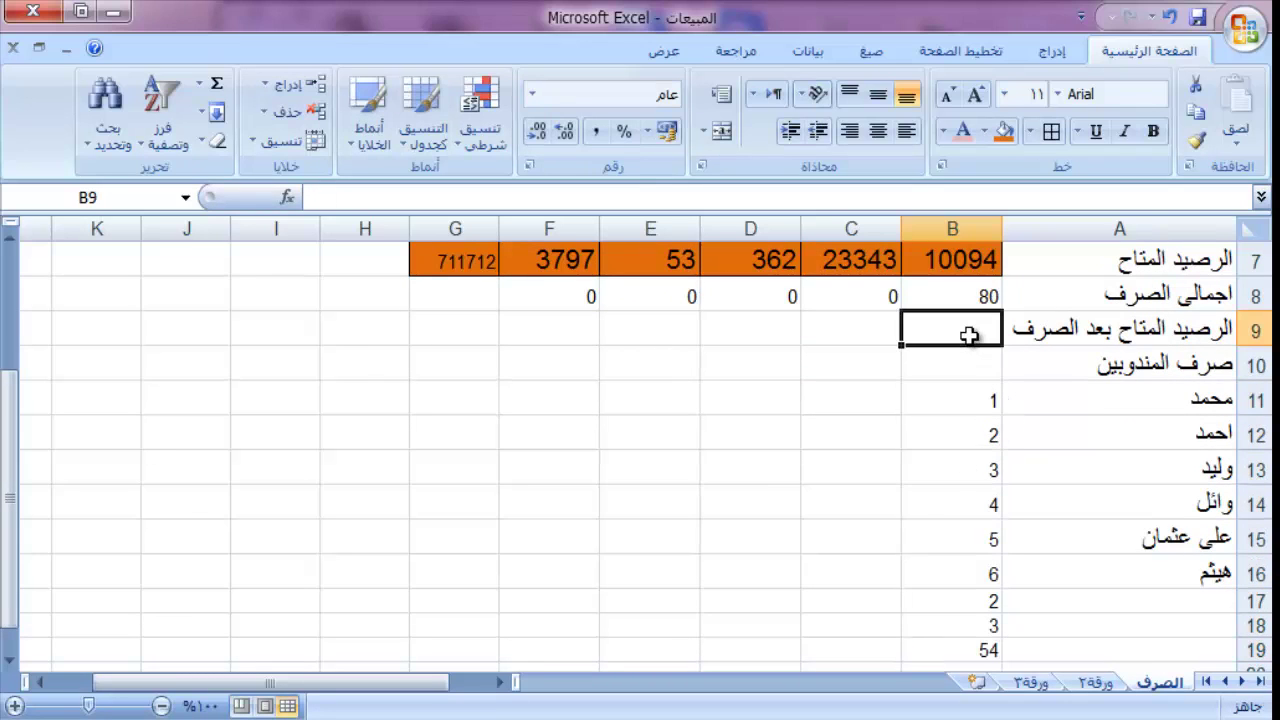
pyautogui.write('=')
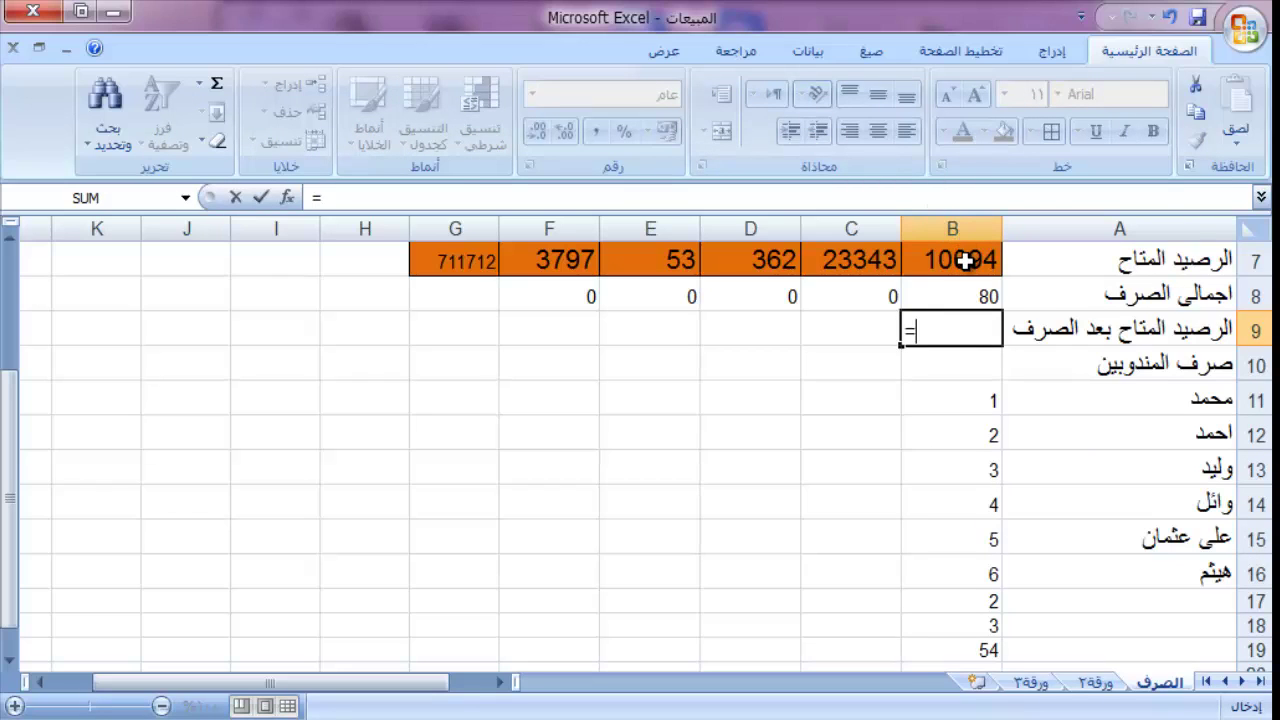
pyautogui.click(965, 261)
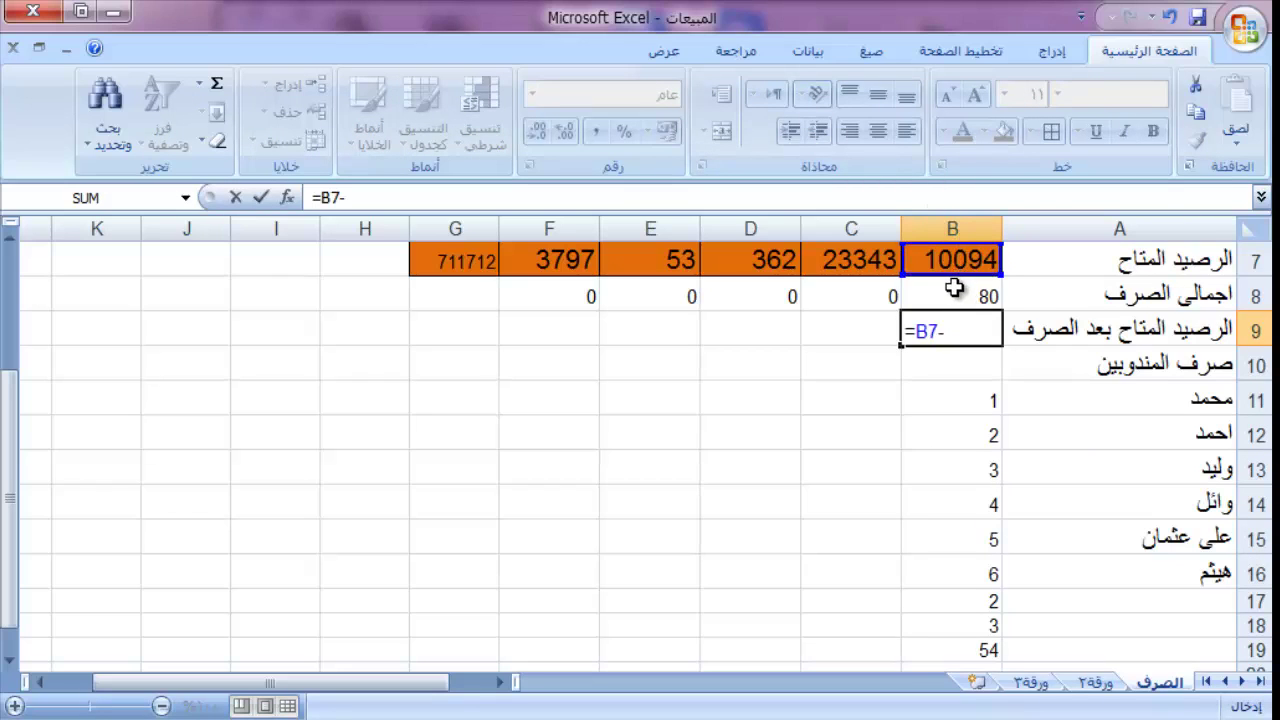
pyautogui.write('-')
pyautogui.click(955, 291)
pyautogui.press('Return')
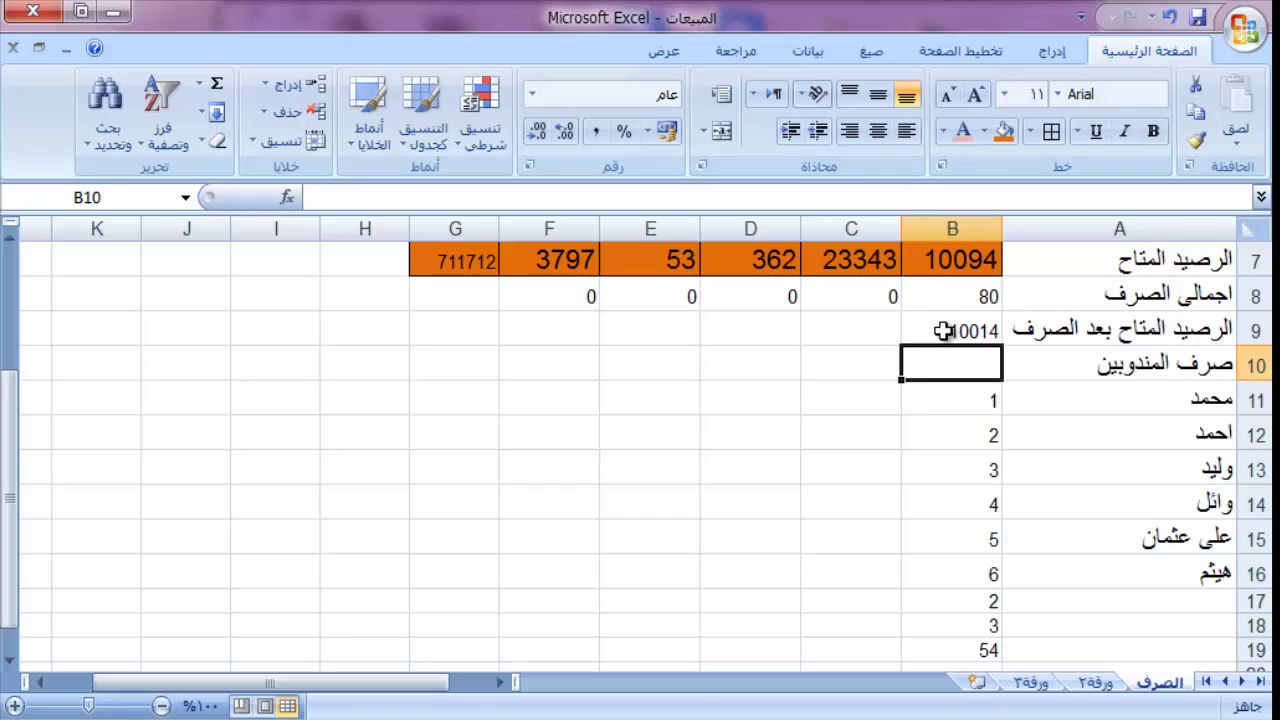
pyautogui.click(937, 330)
pyautogui.moveTo(892, 347); pyautogui.dragTo(511, 329)
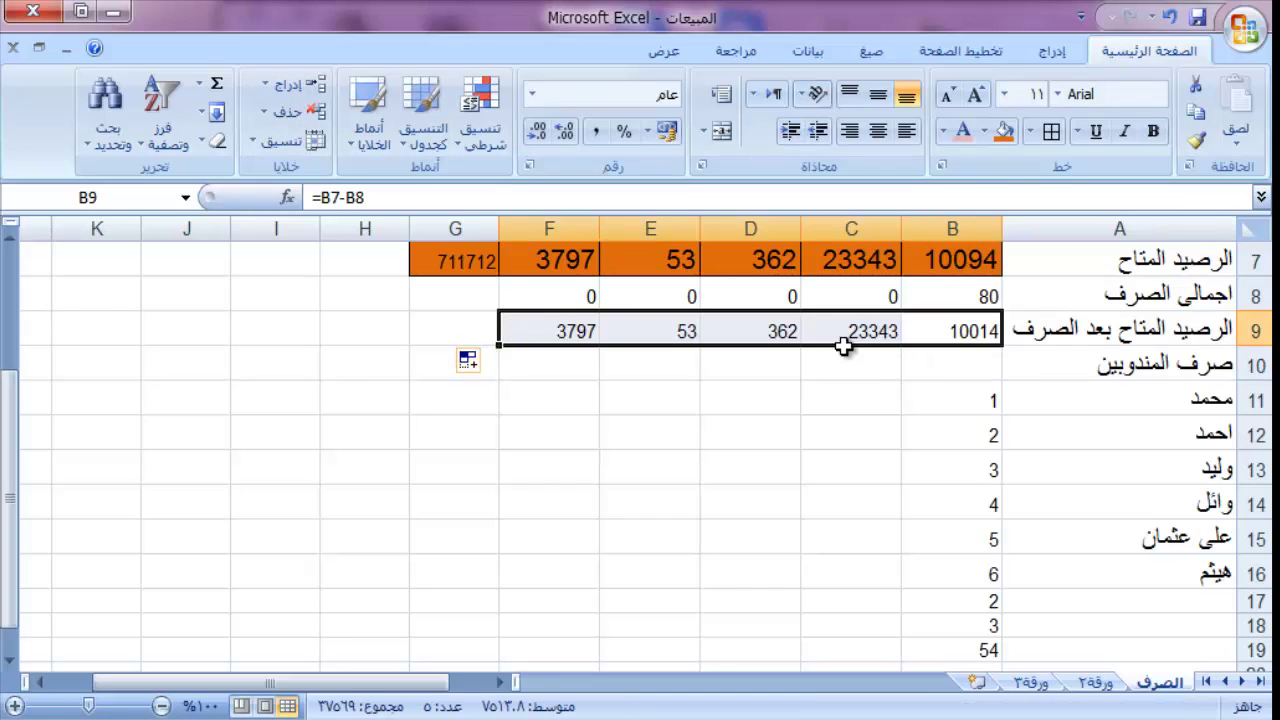
pyautogui.moveTo(1148, 366); pyautogui.dragTo(478, 364)
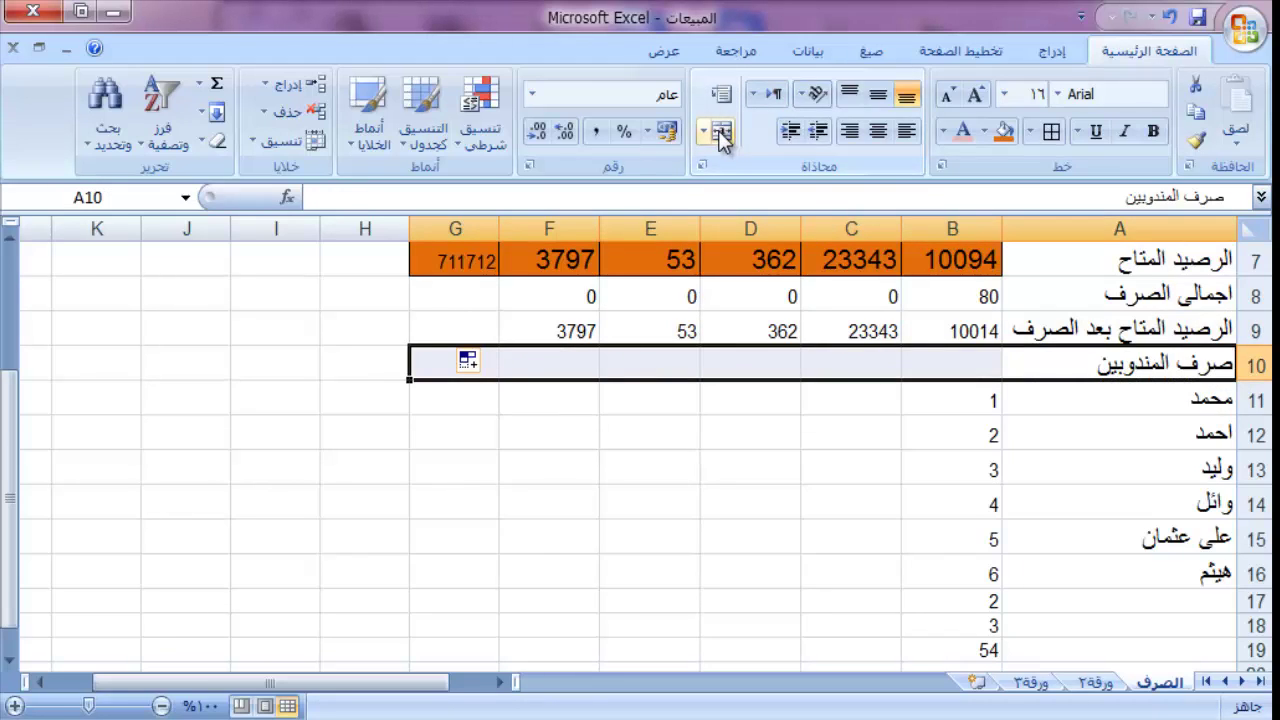
# Step: Merge A10:G10 under the صرف المندوبين heading and fill A8:G10 orange
pyautogui.click(720, 132)
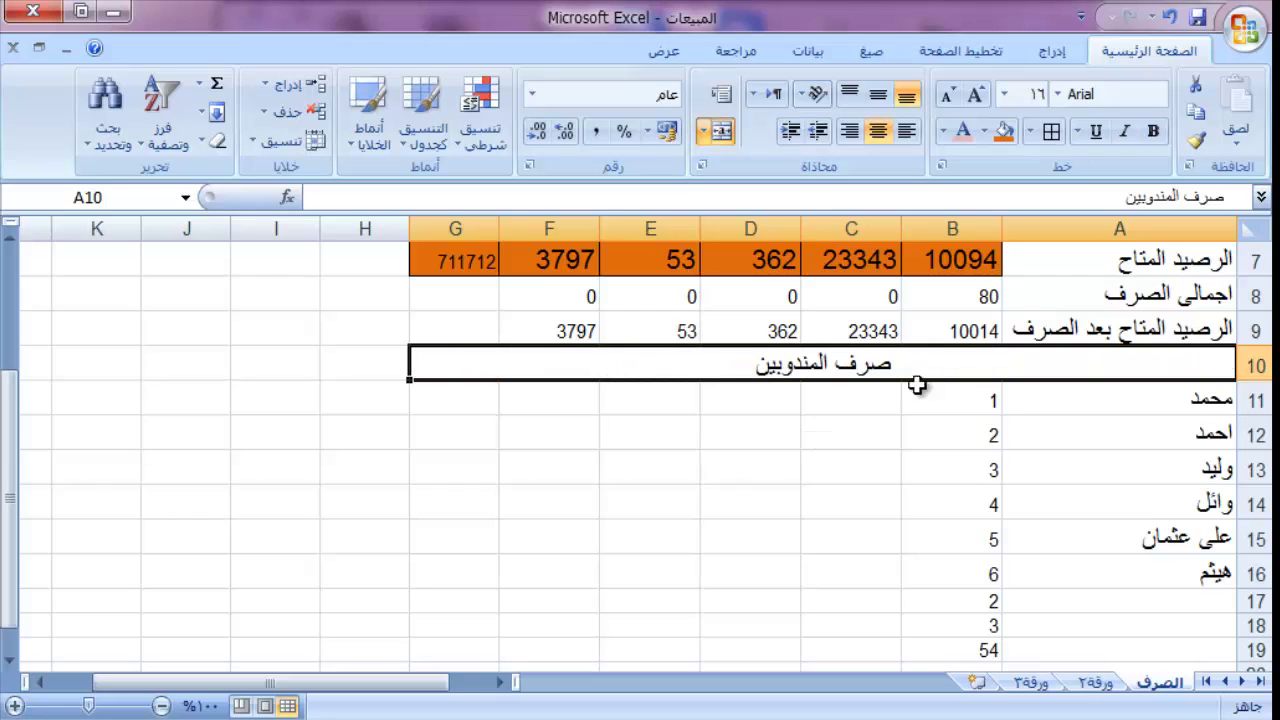
pyautogui.click(1005, 135)
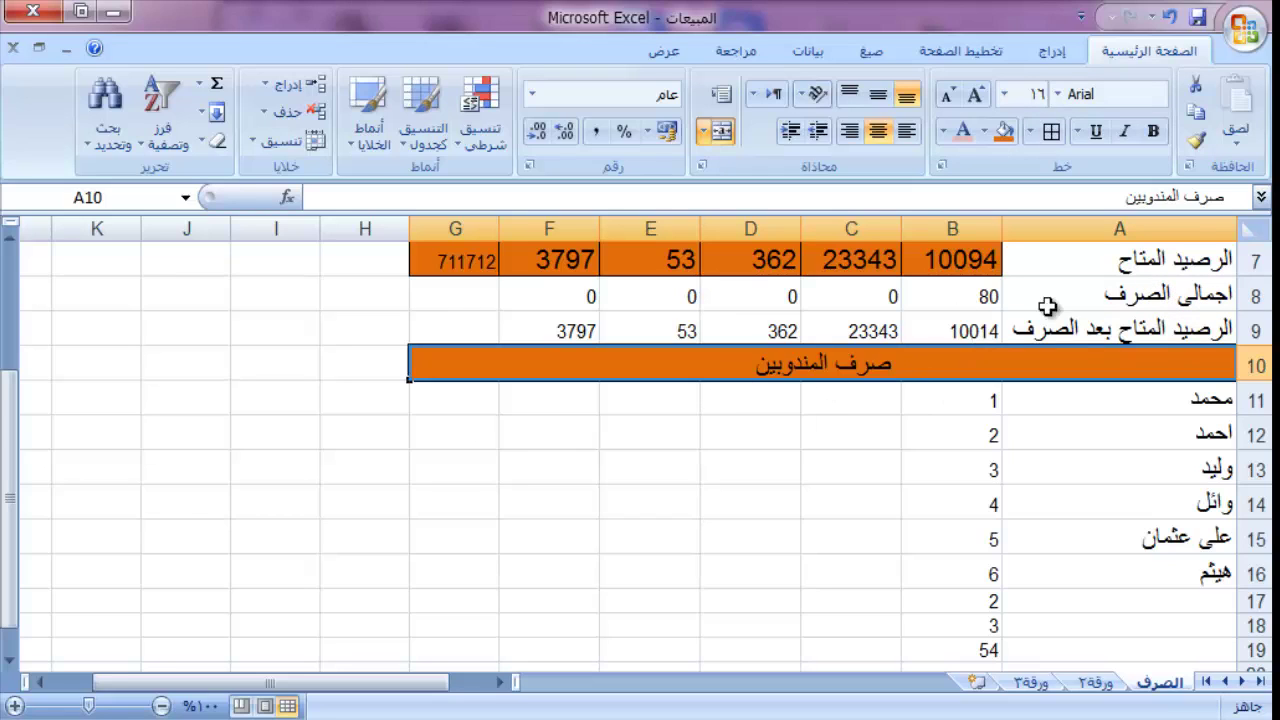
pyautogui.moveTo(1197, 295); pyautogui.dragTo(525, 323)
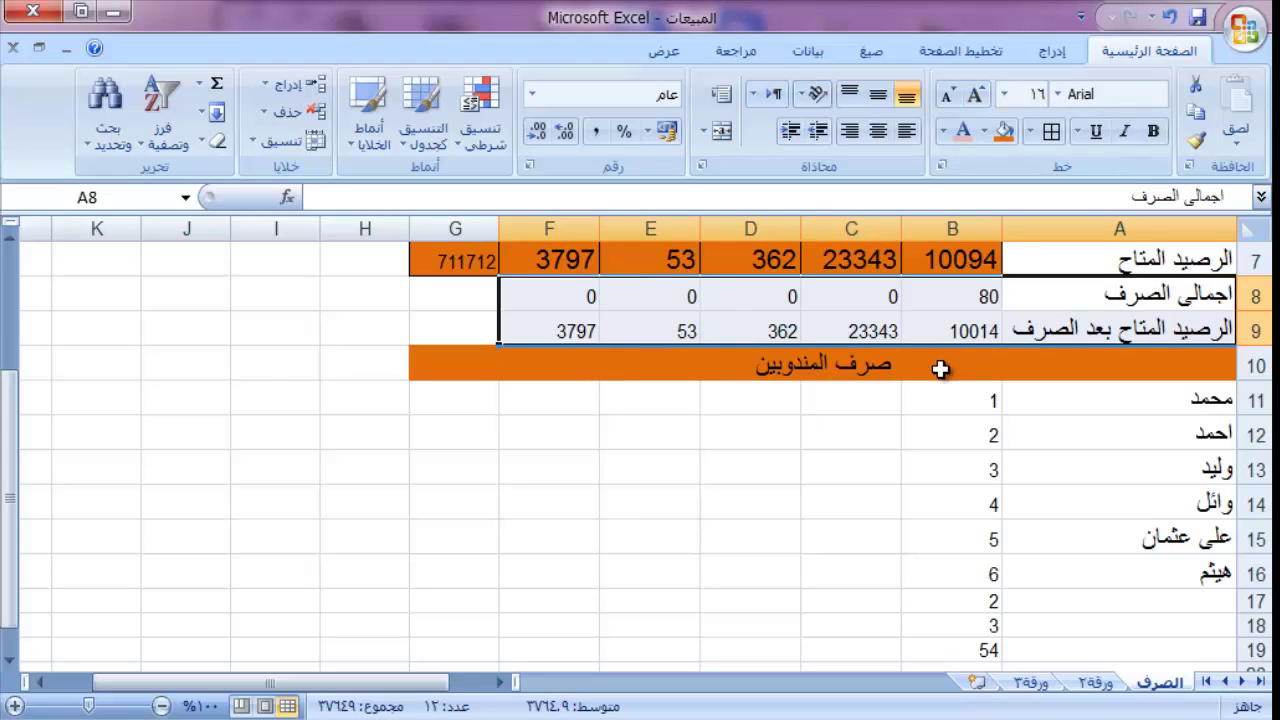
pyautogui.hotkey('shift', 'Left')
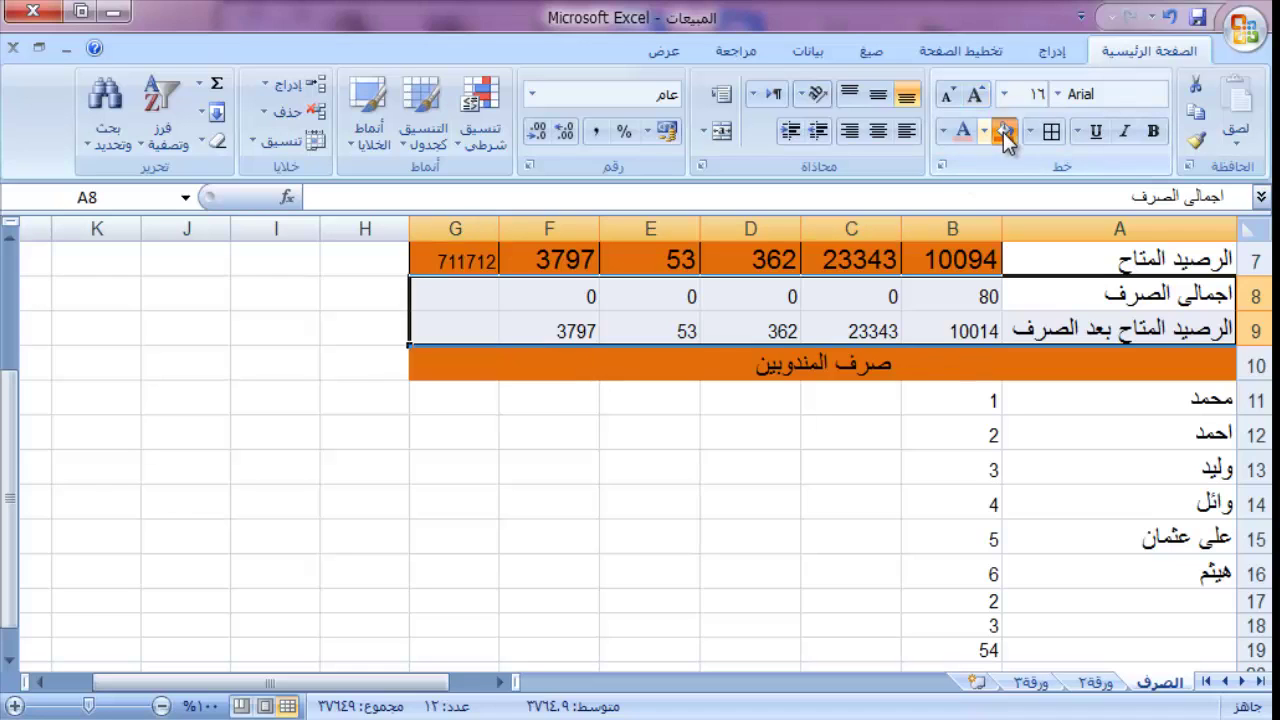
pyautogui.click(1003, 131)
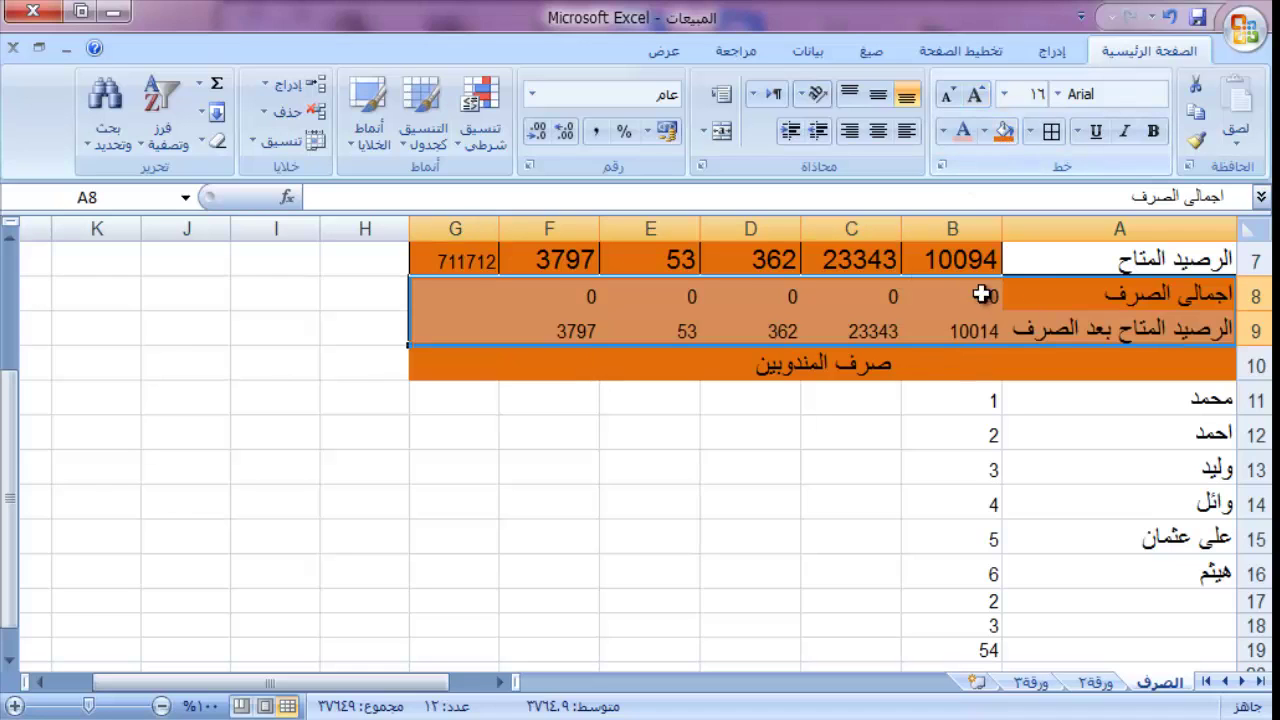
pyautogui.click(1075, 314)
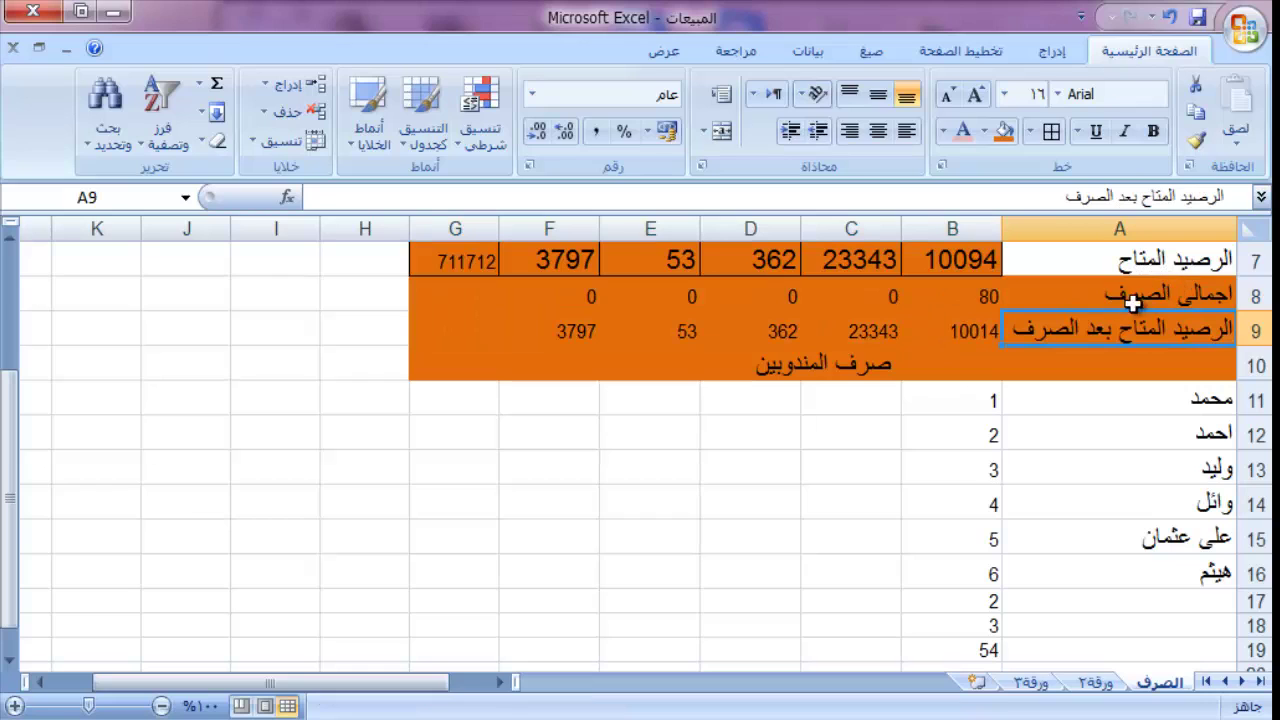
pyautogui.moveTo(1138, 294); pyautogui.dragTo(781, 329)
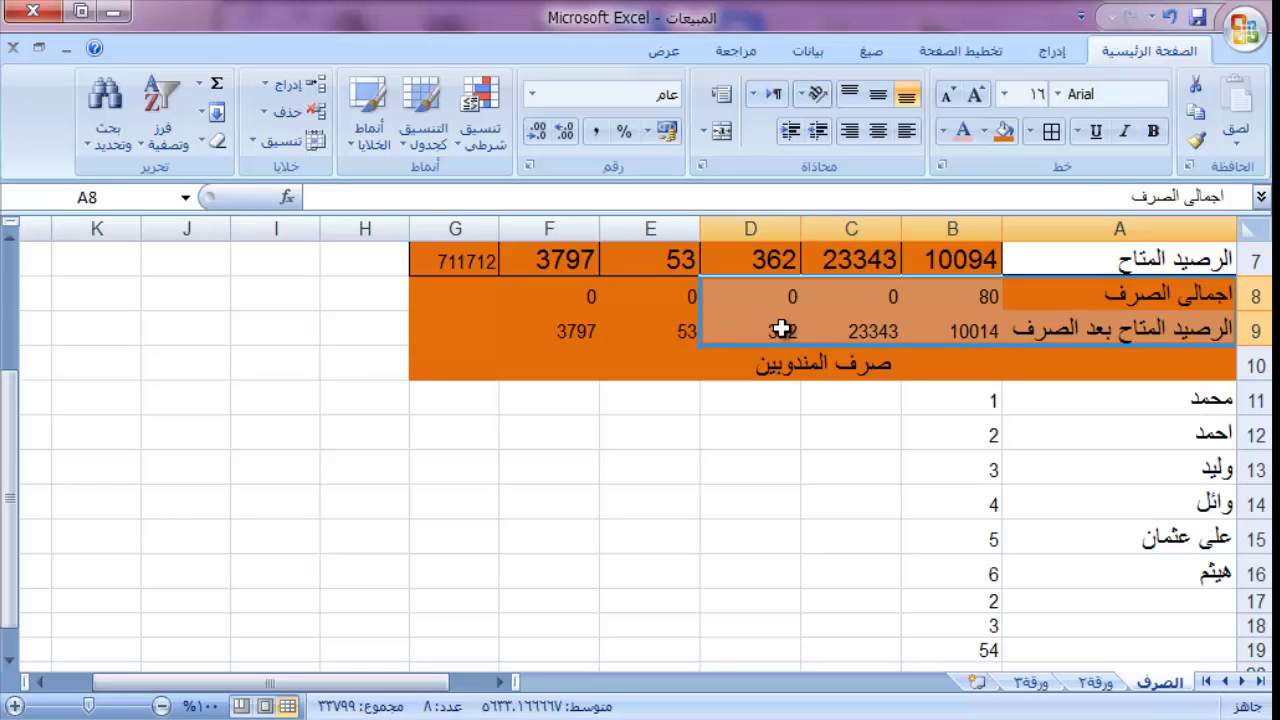
pyautogui.click(884, 398)
pyautogui.click(489, 298)
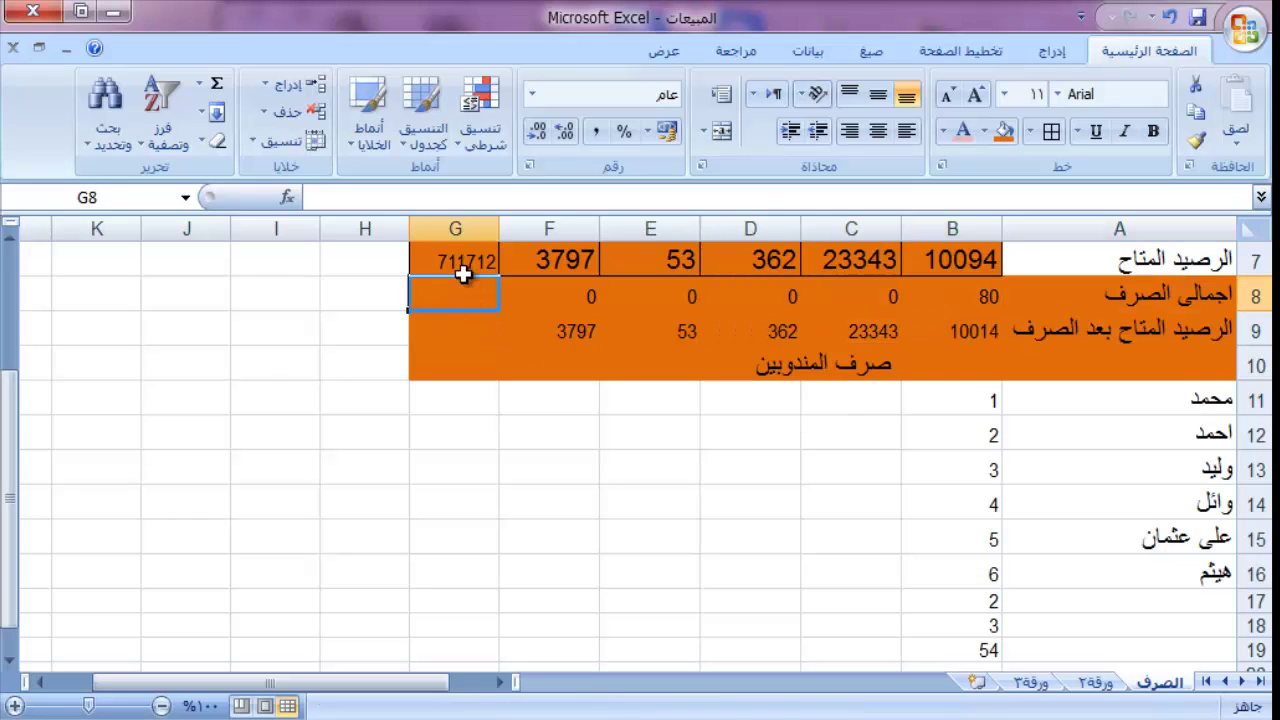
# Step: Try dragging the G7 total down column G and dismiss the merged-cells warning
pyautogui.click(461, 266)
pyautogui.moveTo(408, 272); pyautogui.dragTo(447, 597)
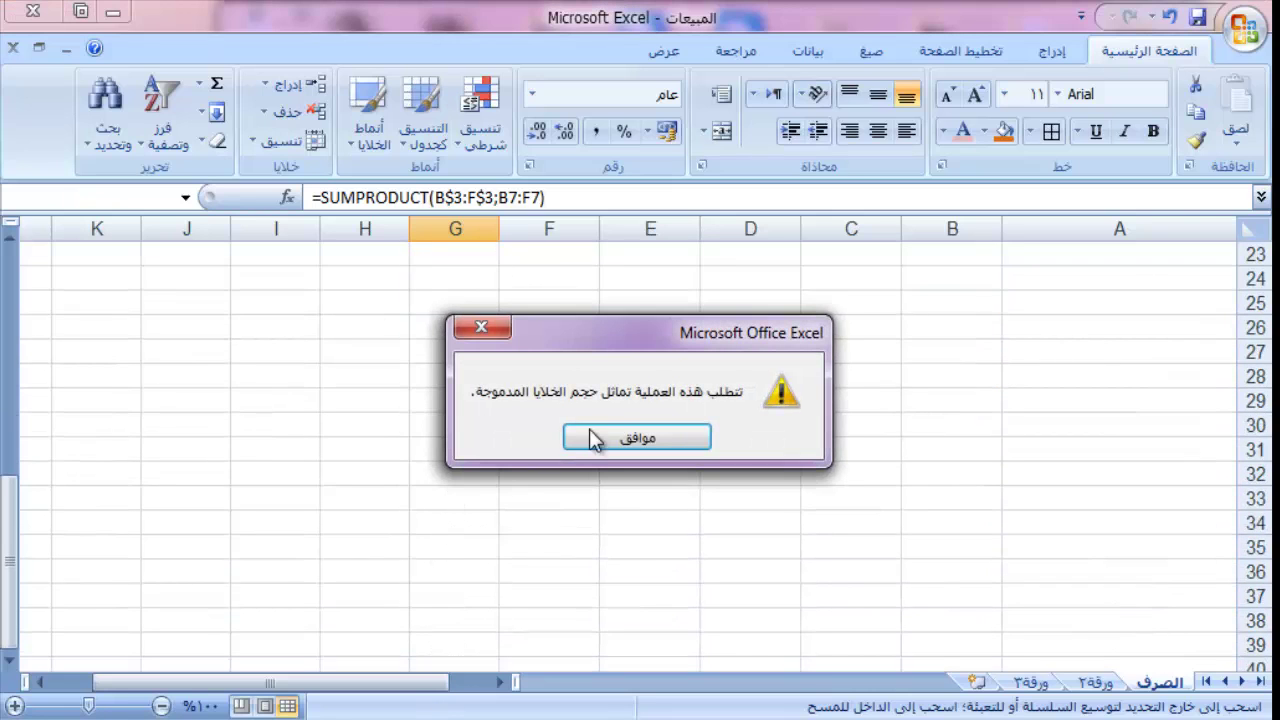
pyautogui.click(621, 437)
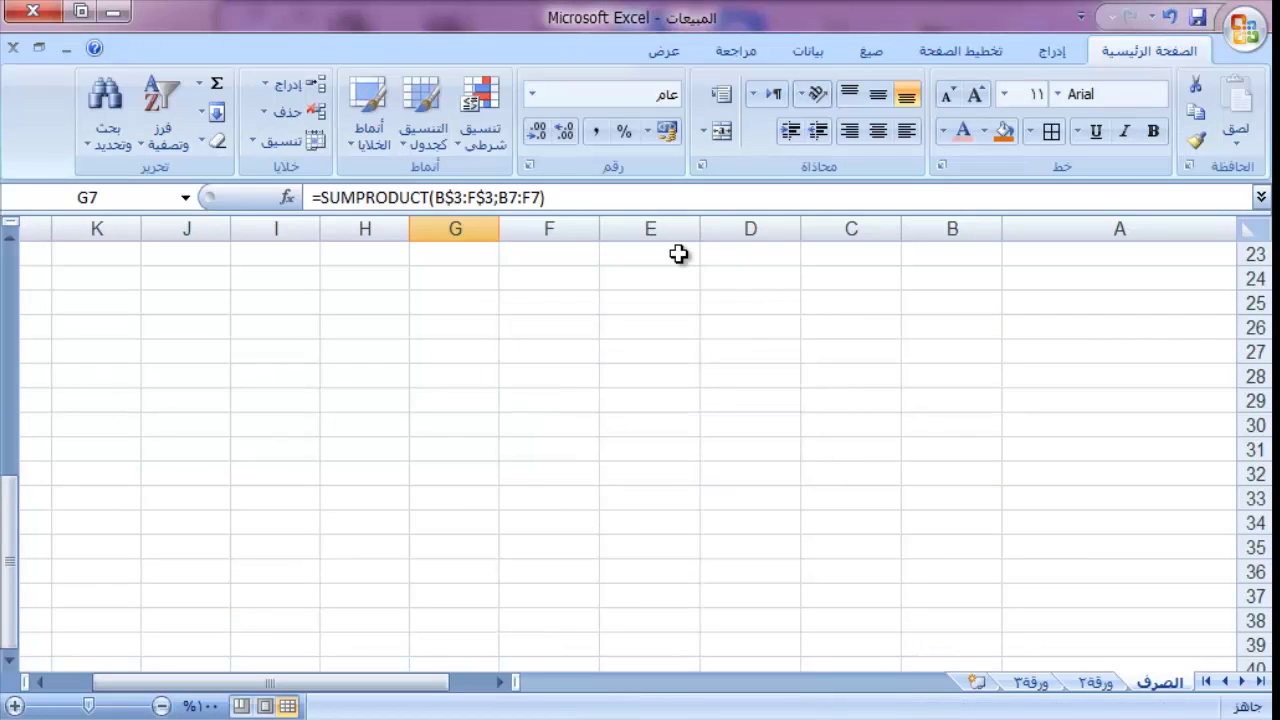
pyautogui.press('Up')
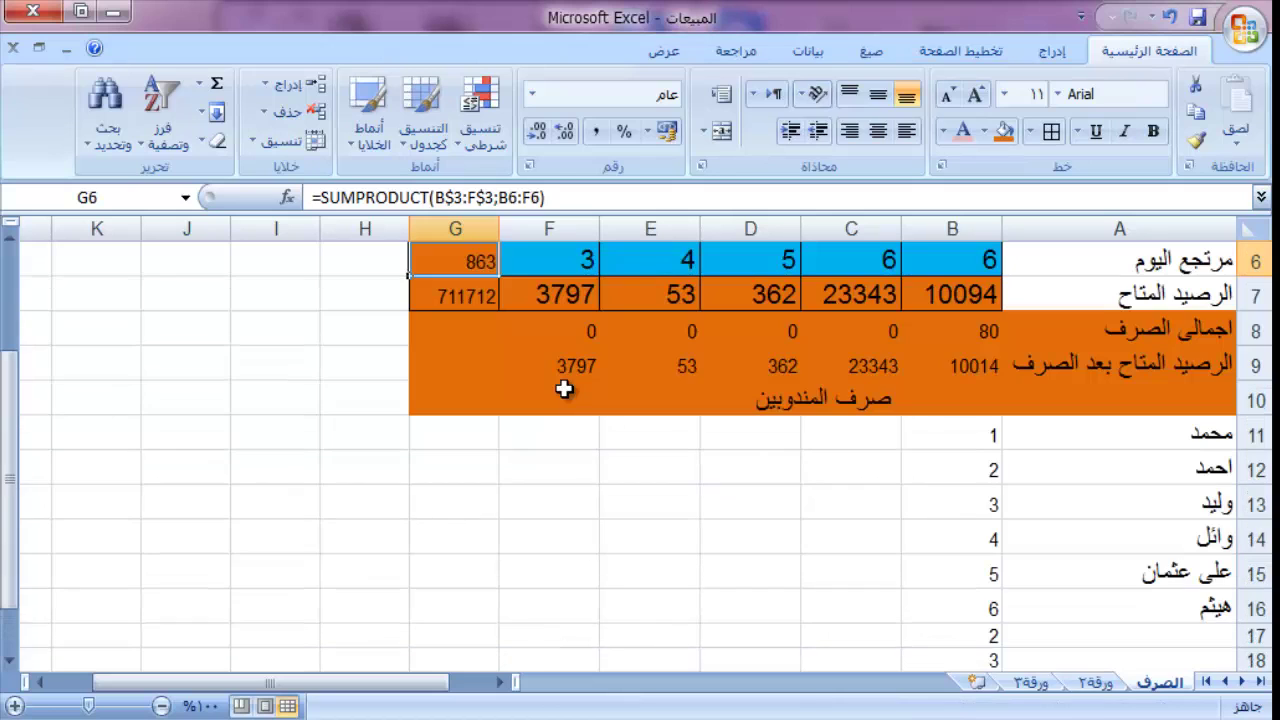
# Step: Copy the G7 SUMPRODUCT formula down column G to G20
pyautogui.click(453, 303)
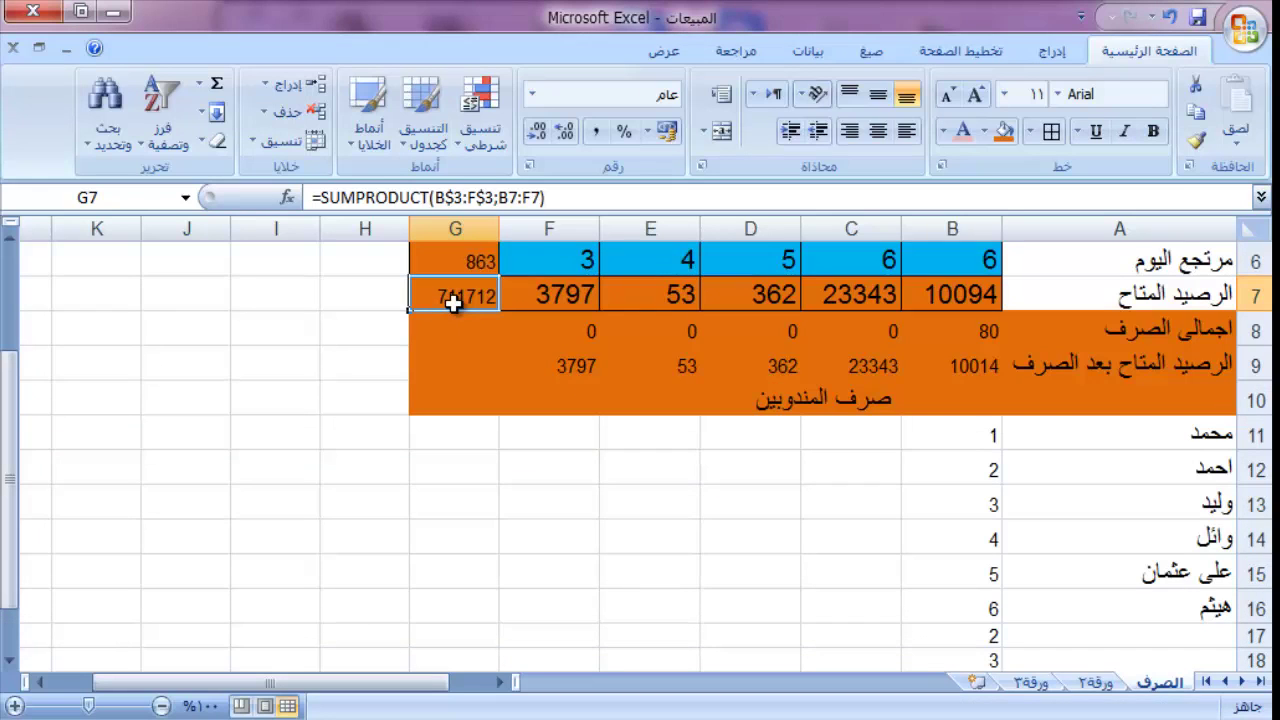
pyautogui.press('alt')
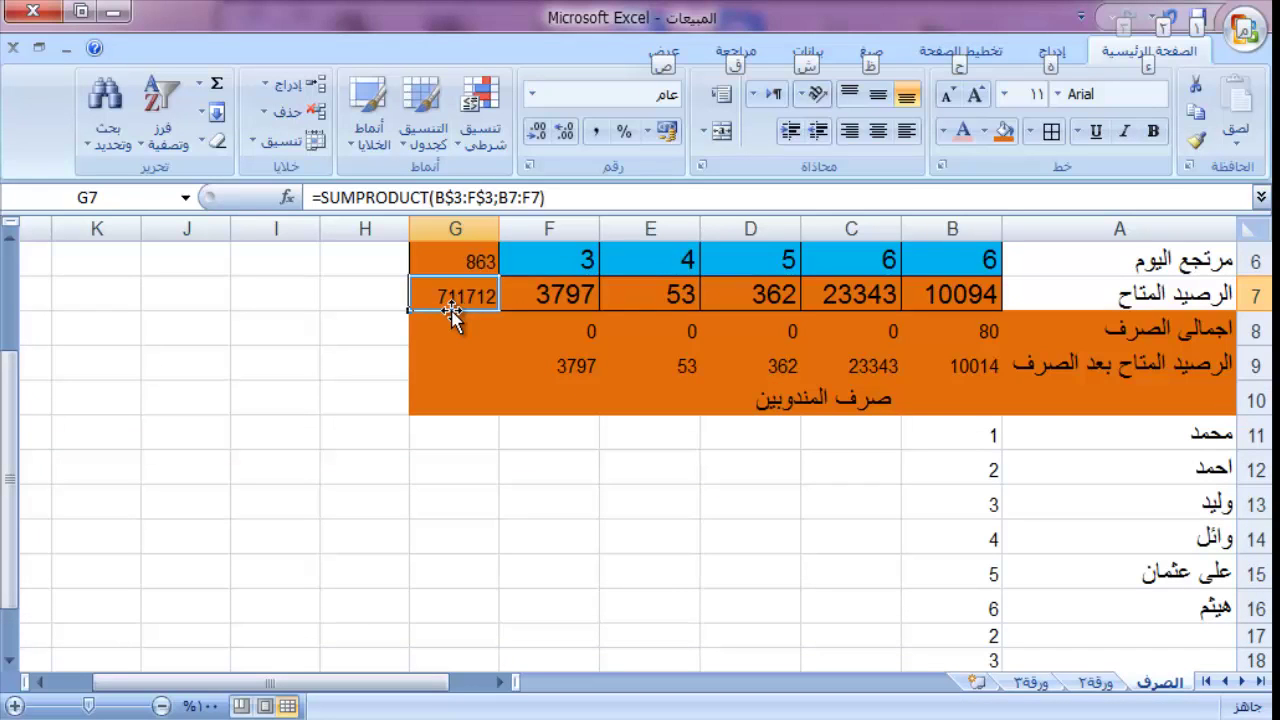
pyautogui.press('alt')
pyautogui.moveTo(457, 307); pyautogui.dragTo(459, 308)
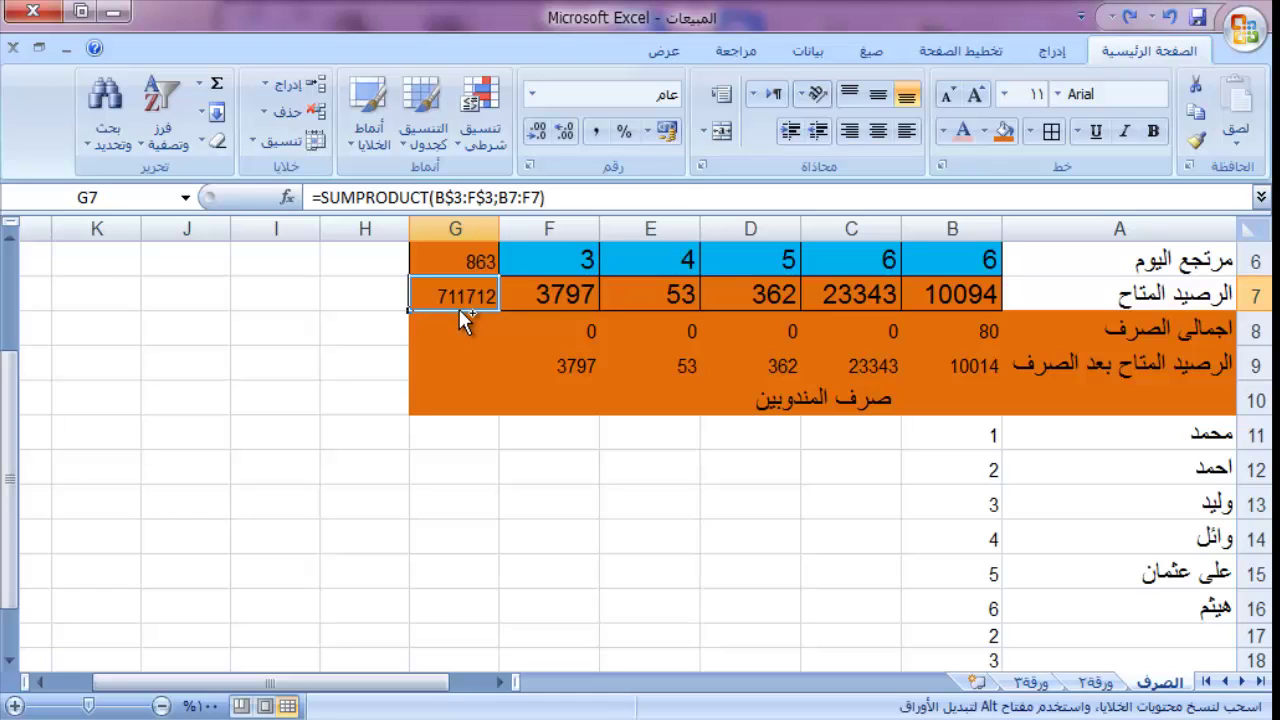
pyautogui.moveTo(459, 309); pyautogui.dragTo(417, 655)
# Step: Inspect the copied formula in G12 and leave it unchanged
pyautogui.click(452, 415)
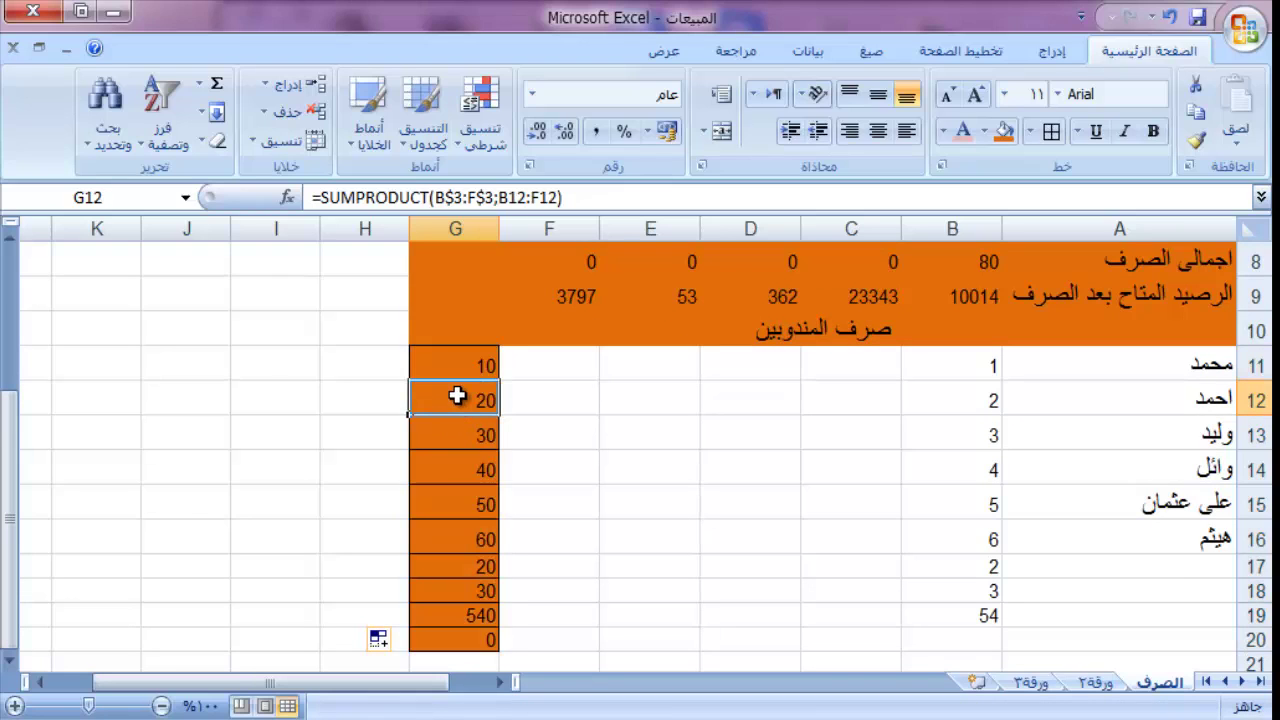
pyautogui.doubleClick(457, 397)
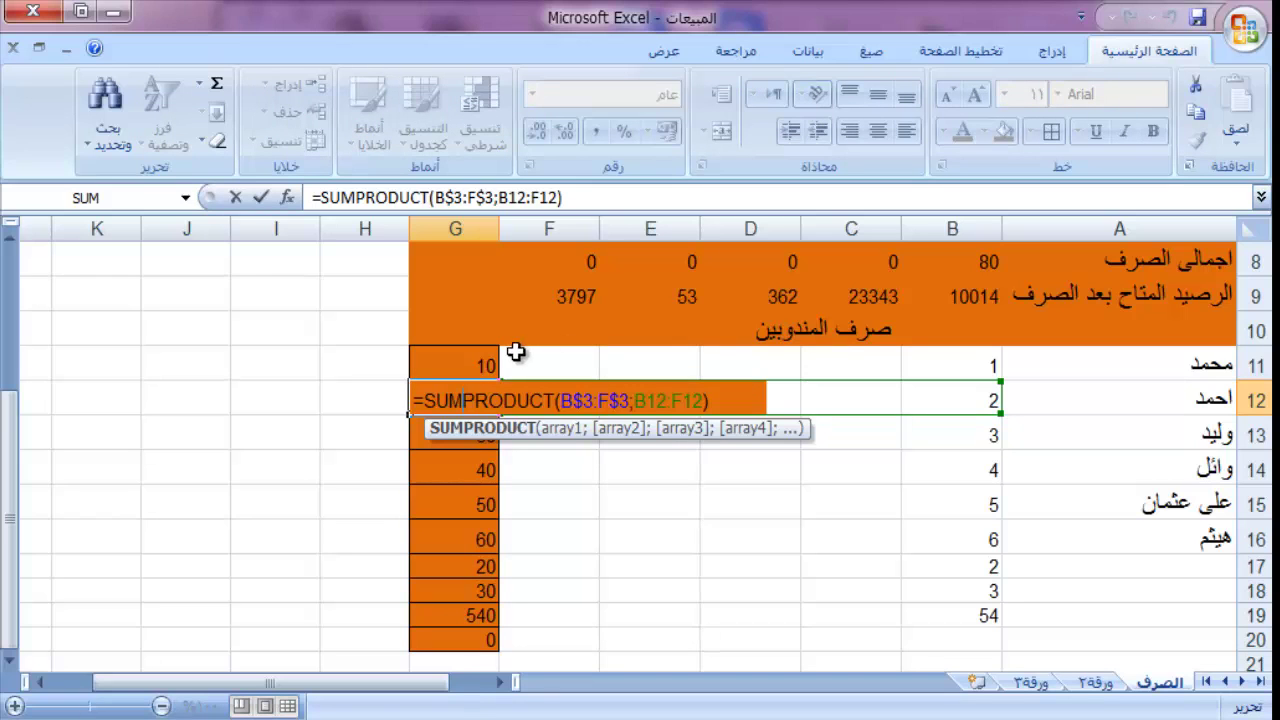
pyautogui.press('Return')
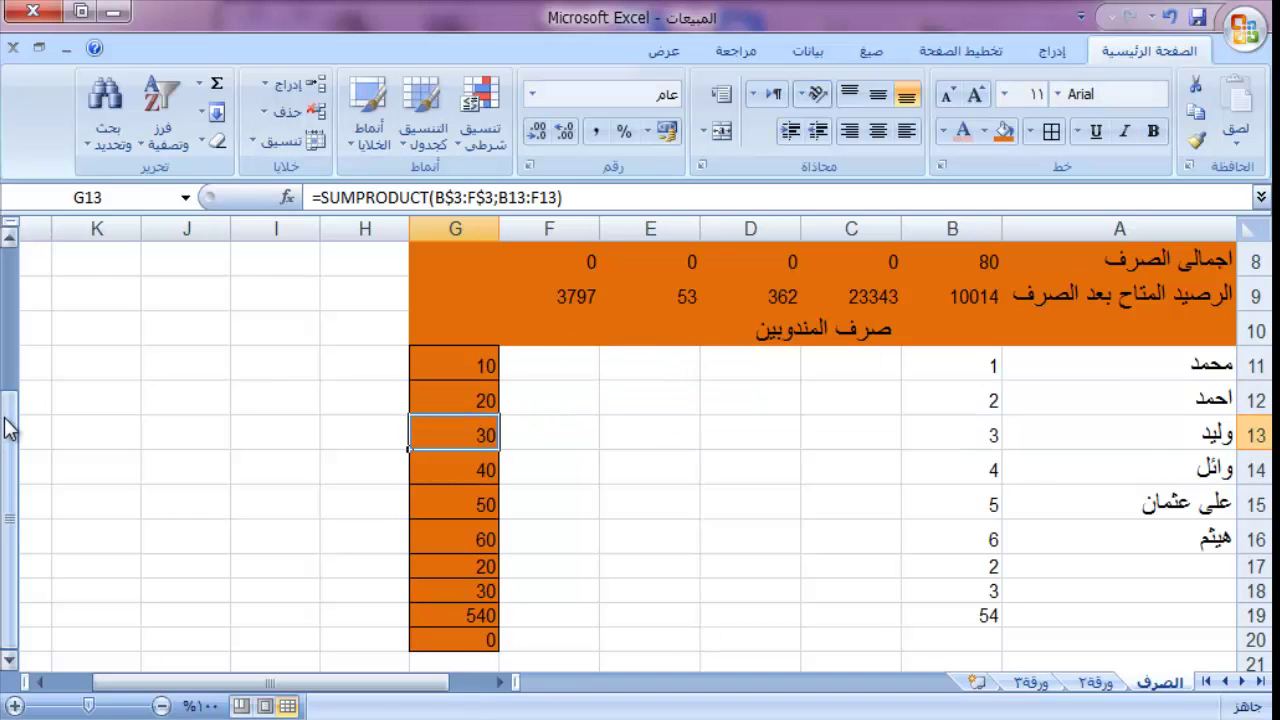
pyautogui.moveTo(9, 420); pyautogui.dragTo(10, 330)
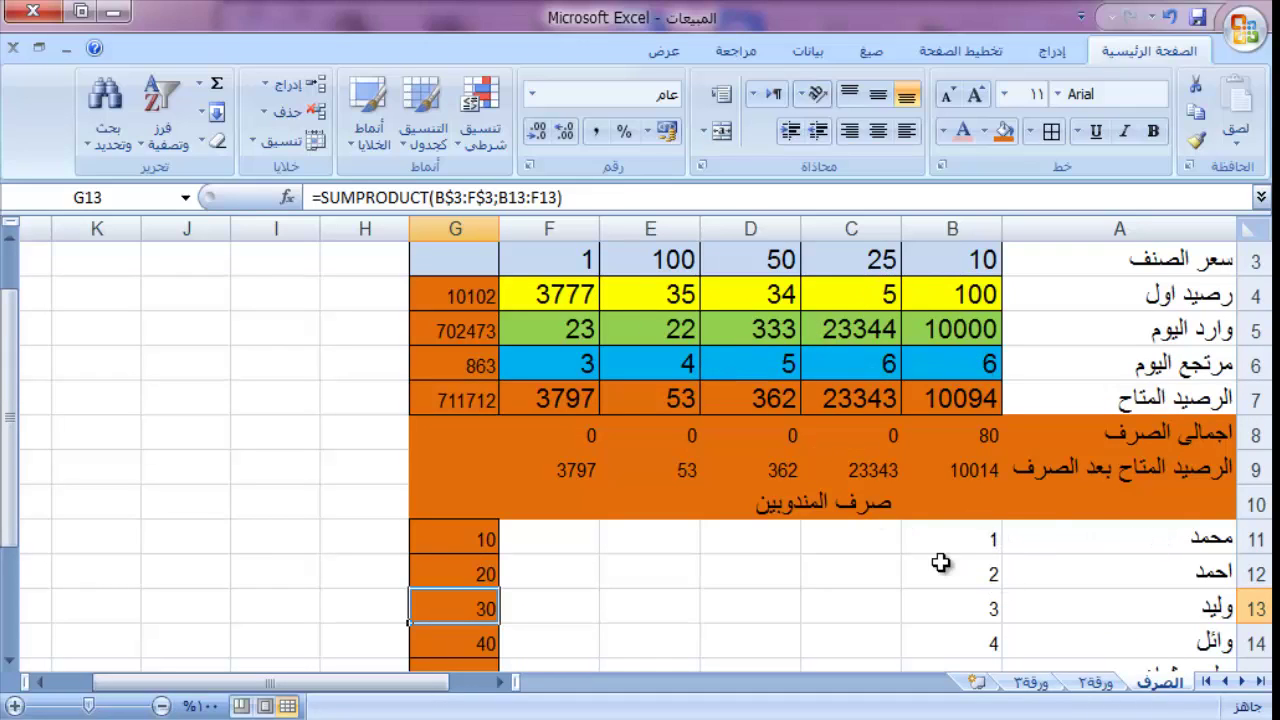
# Step: Fill rep row B11:F11 yellow and B12:F12 light green
pyautogui.moveTo(968, 539); pyautogui.dragTo(572, 540)
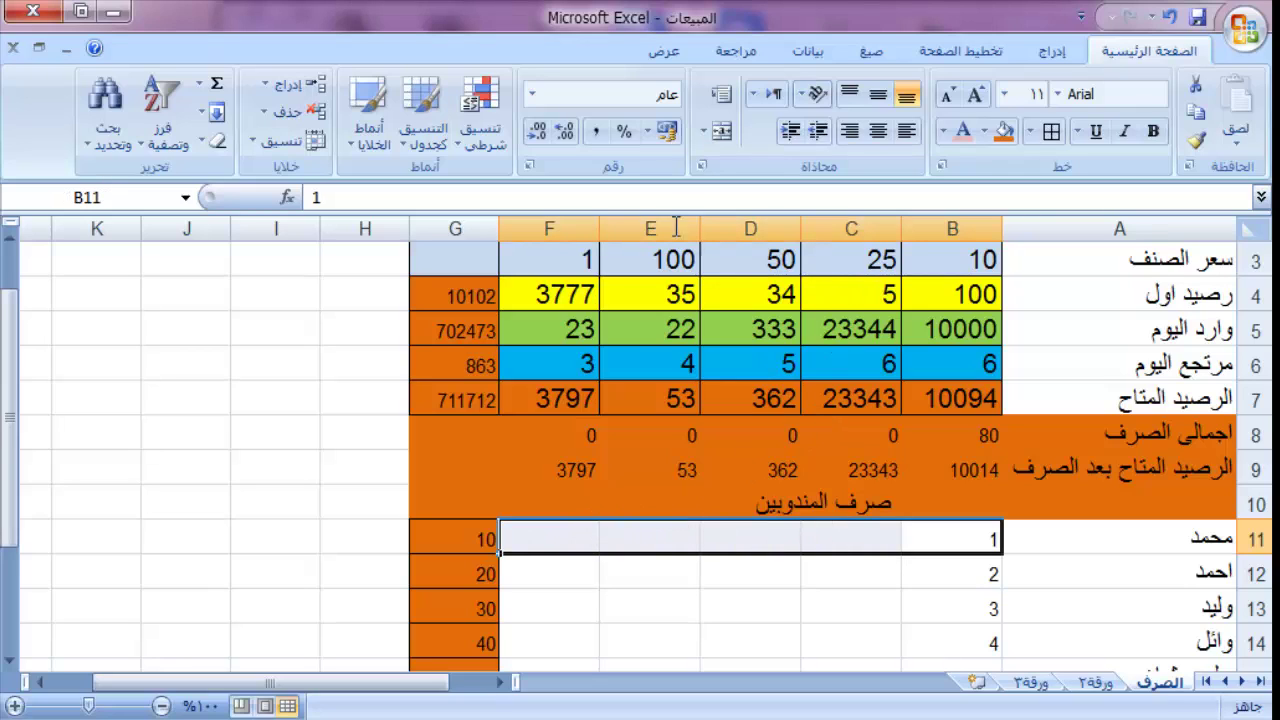
pyautogui.click(985, 134)
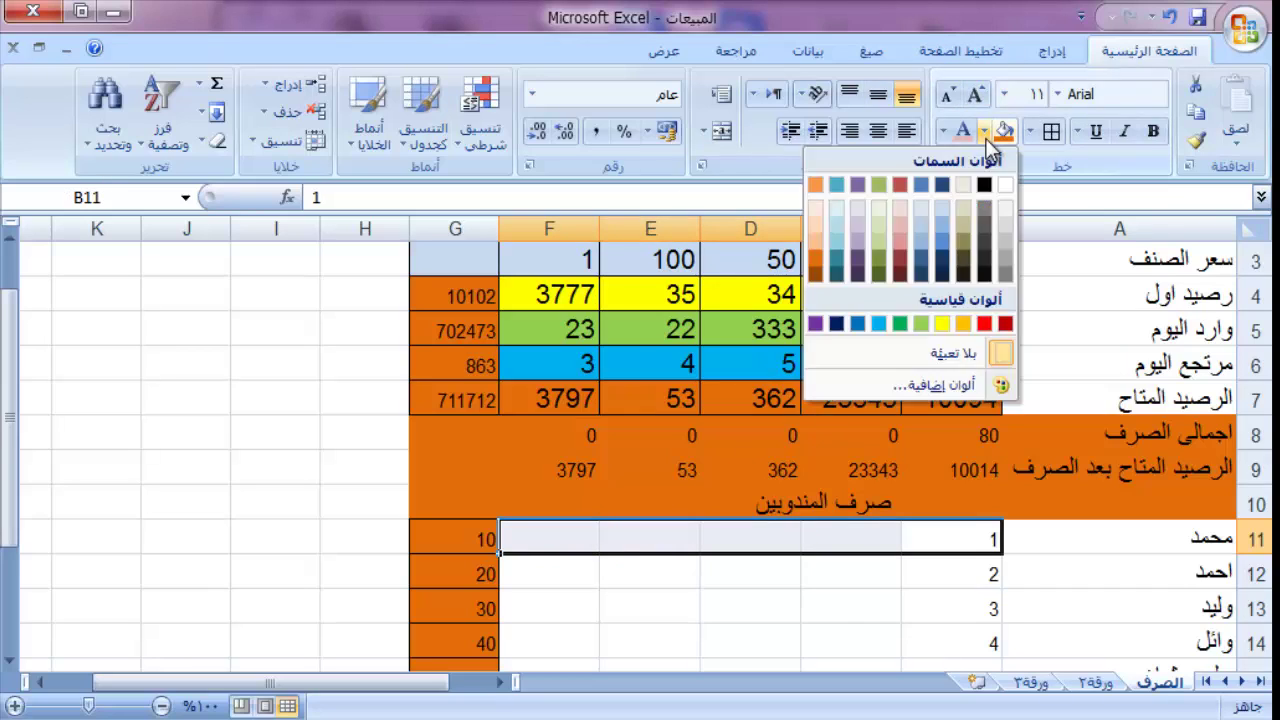
pyautogui.click(942, 323)
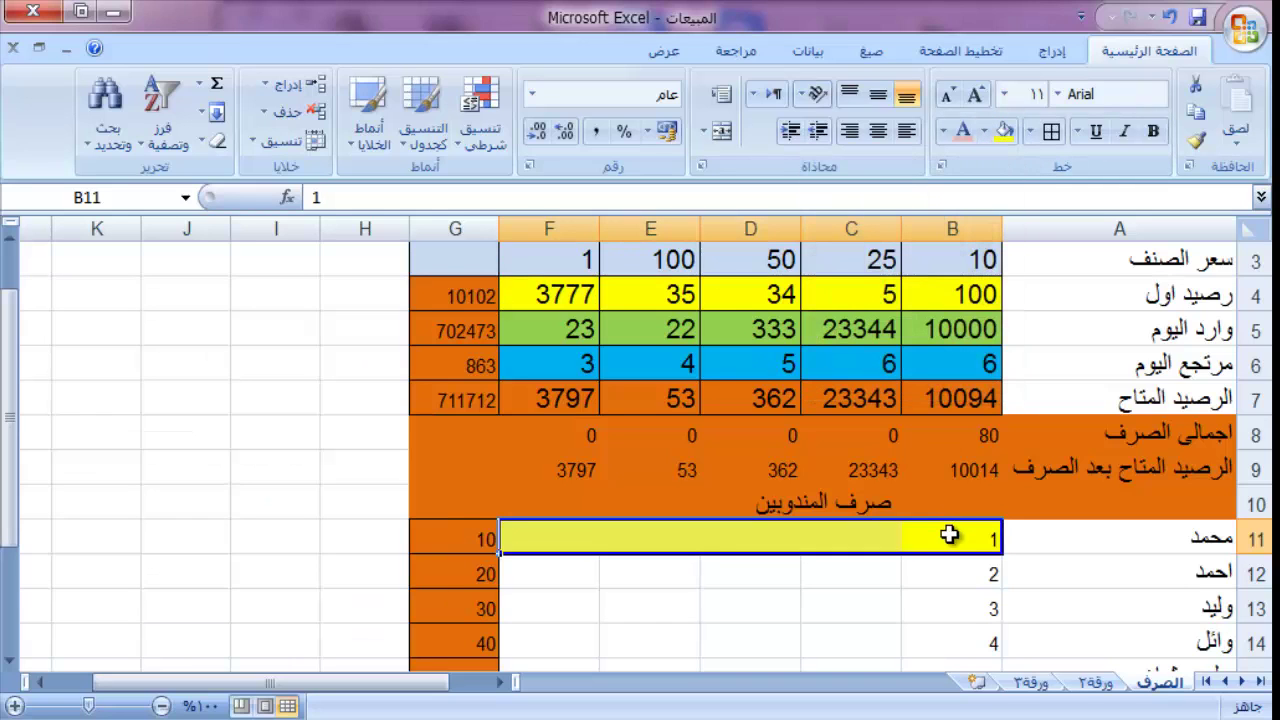
pyautogui.moveTo(955, 574); pyautogui.dragTo(561, 570)
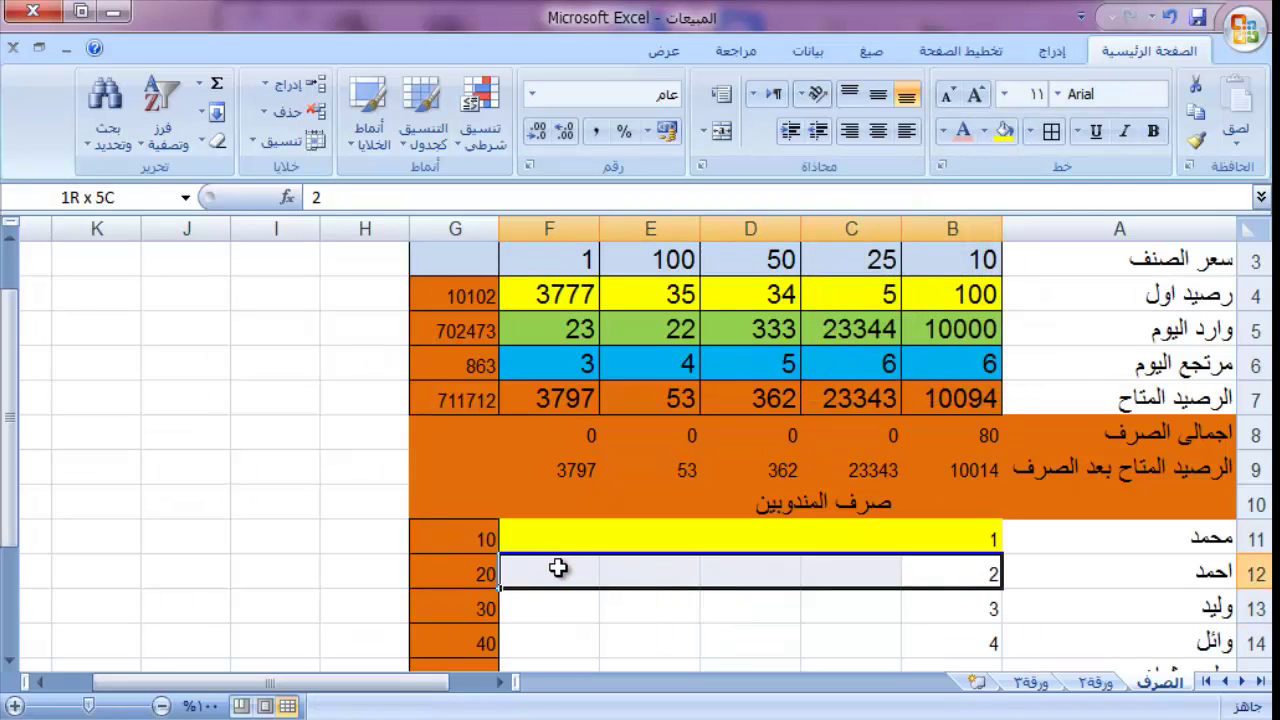
pyautogui.click(992, 142)
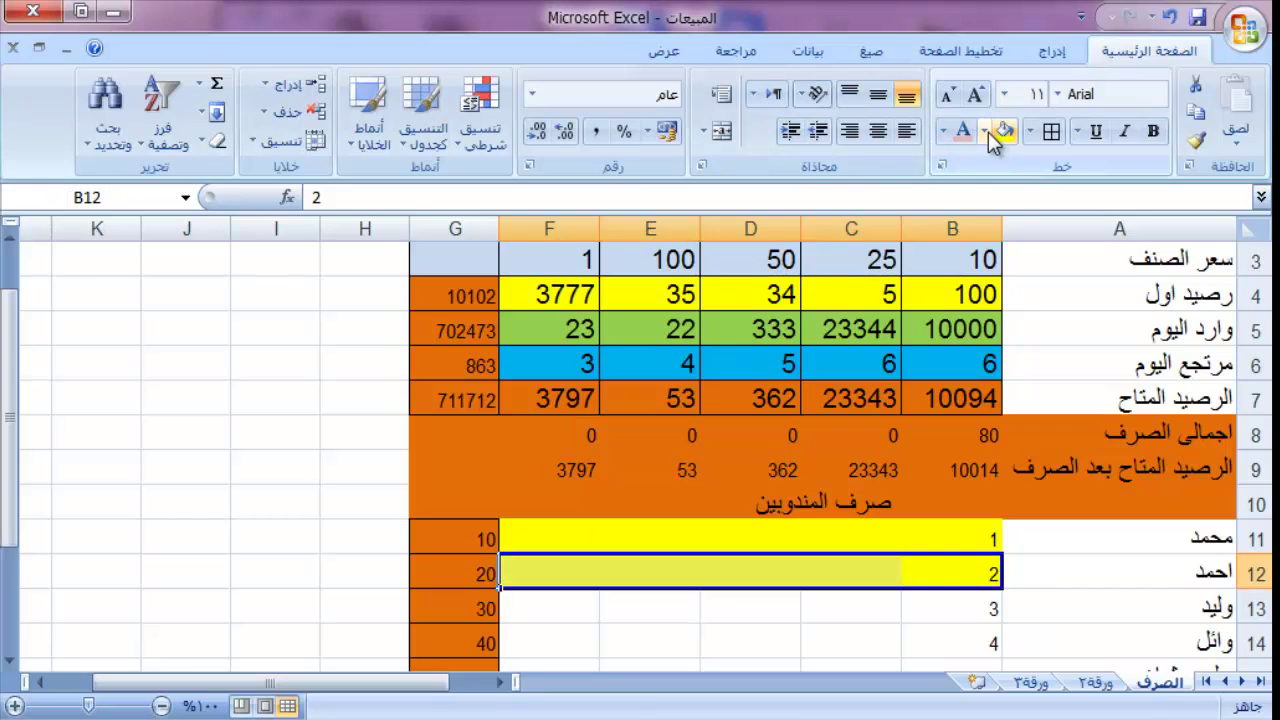
pyautogui.click(986, 133)
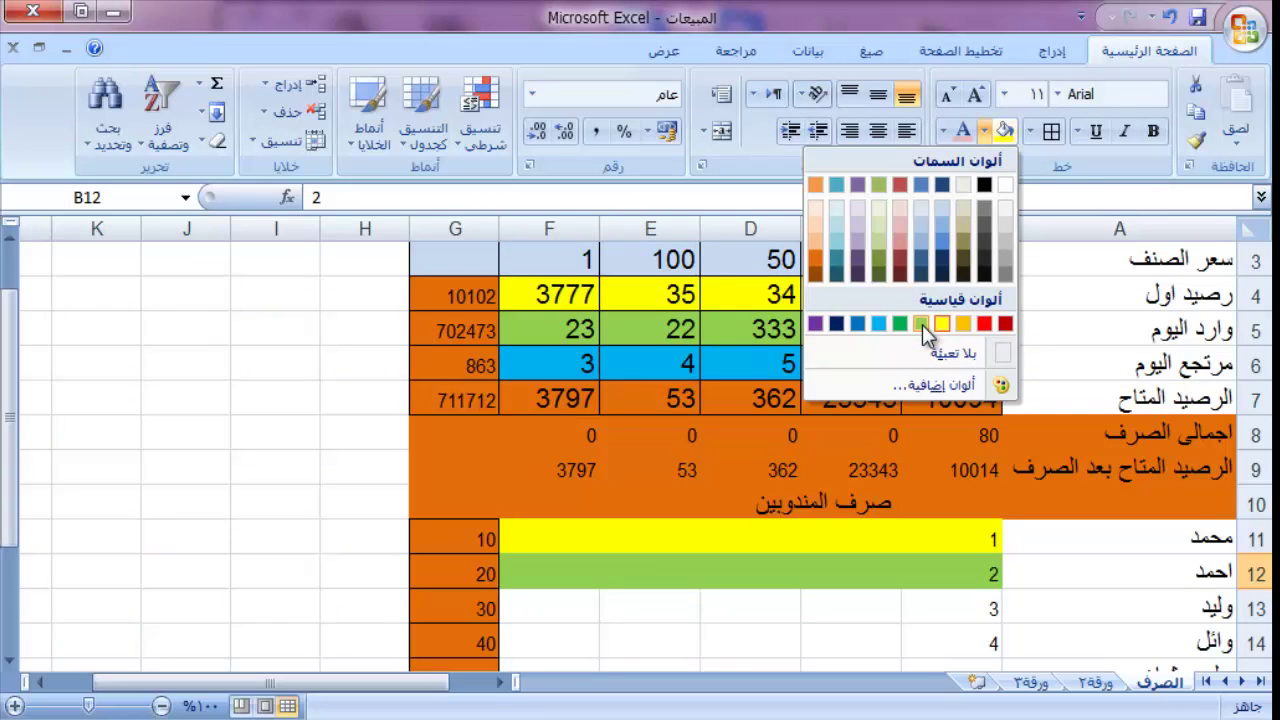
pyautogui.click(922, 325)
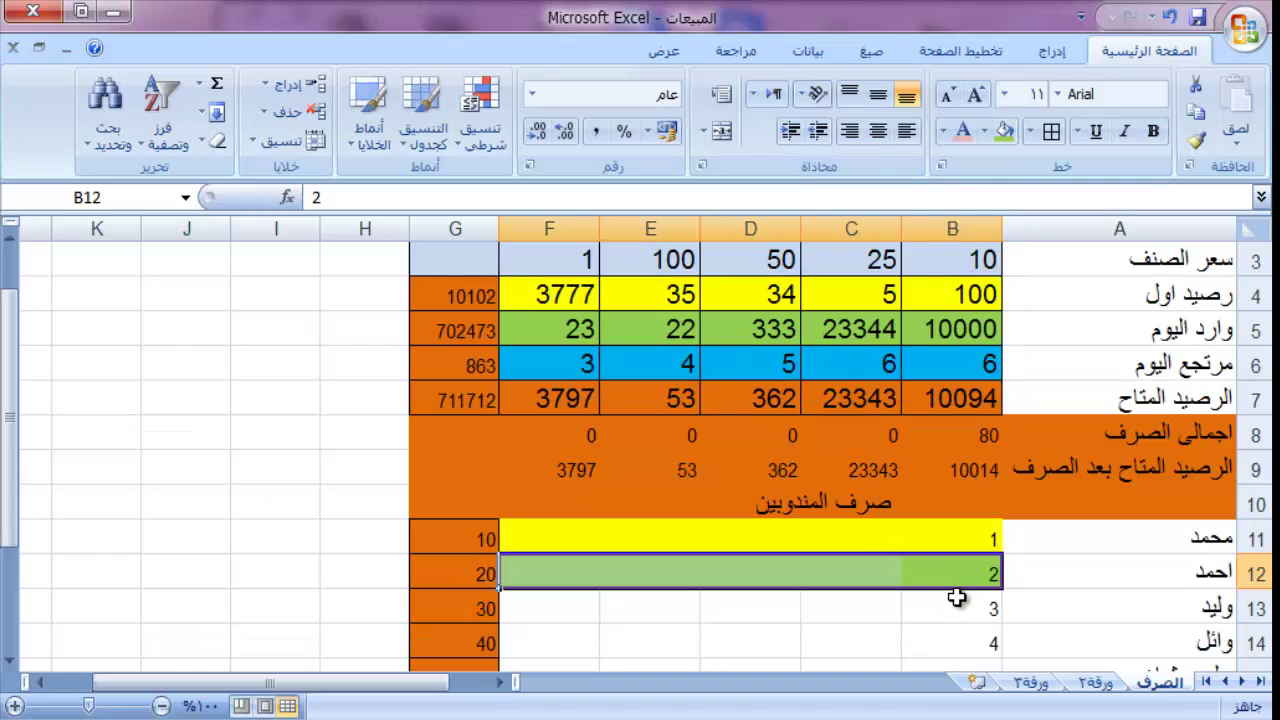
# Step: Fill B13:F13 blue and select the three banded rows B11:F13
pyautogui.moveTo(957, 597); pyautogui.dragTo(535, 615)
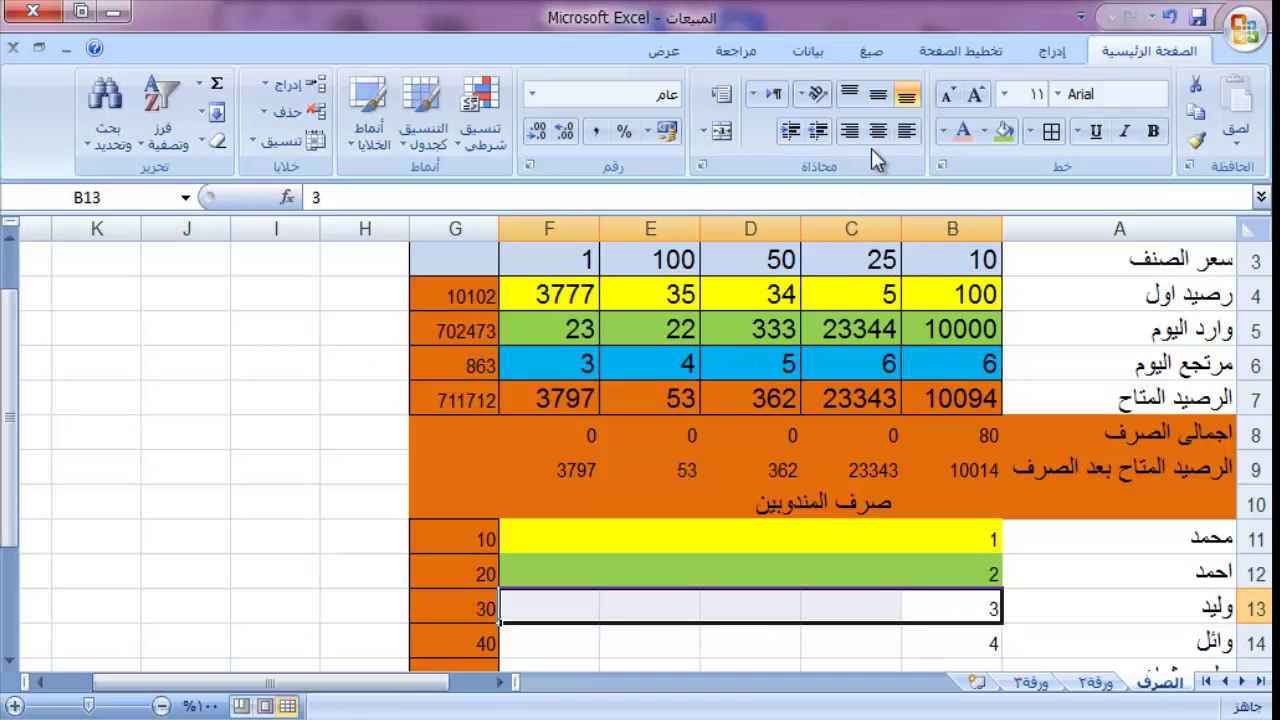
pyautogui.click(986, 133)
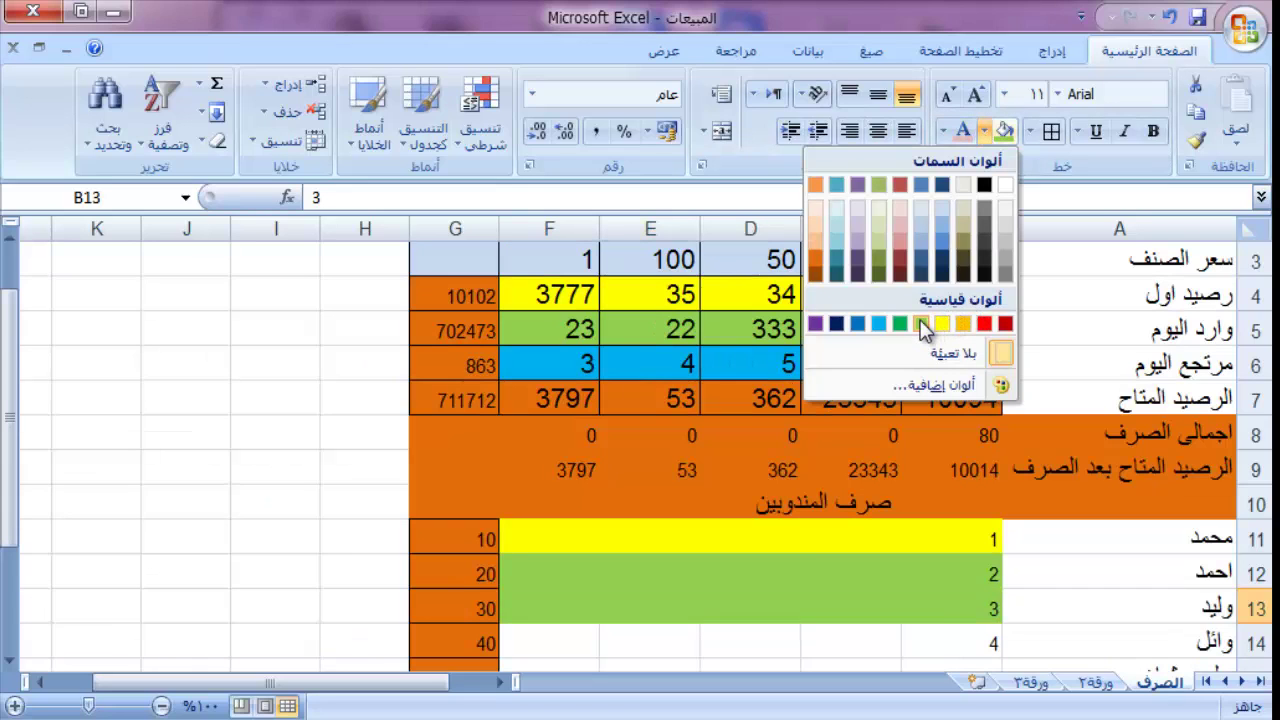
pyautogui.click(945, 247)
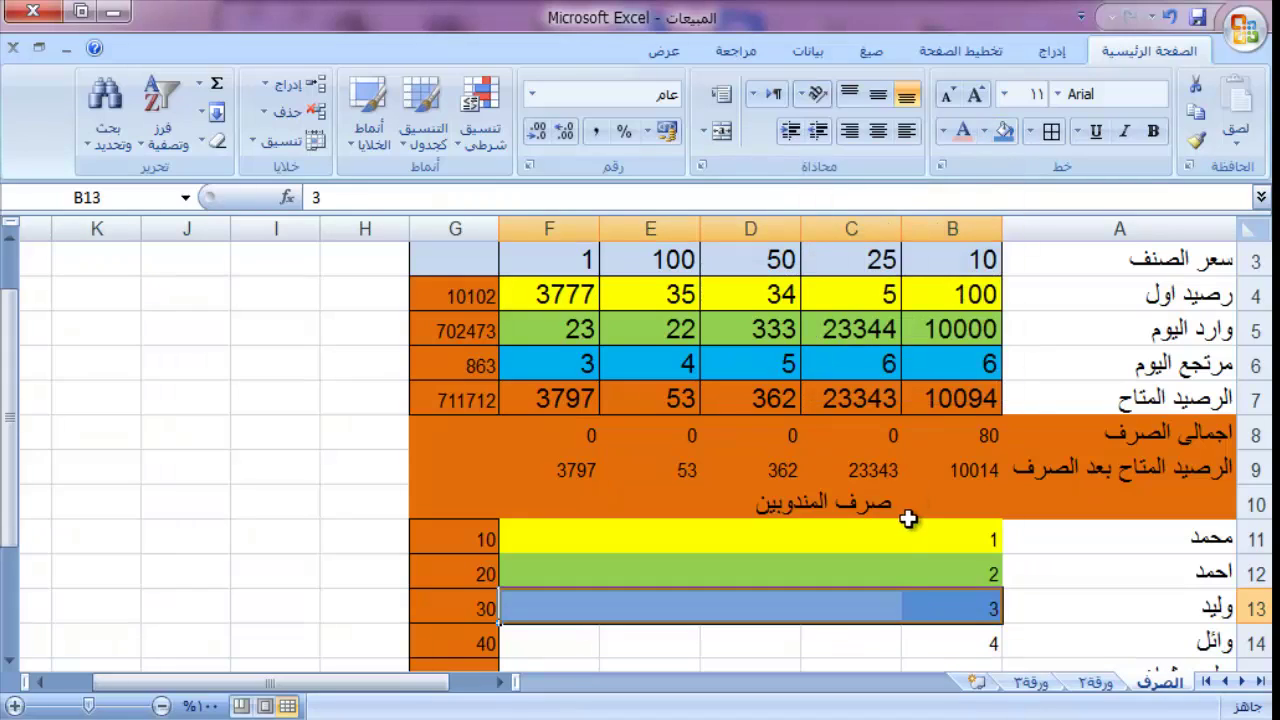
pyautogui.click(912, 574)
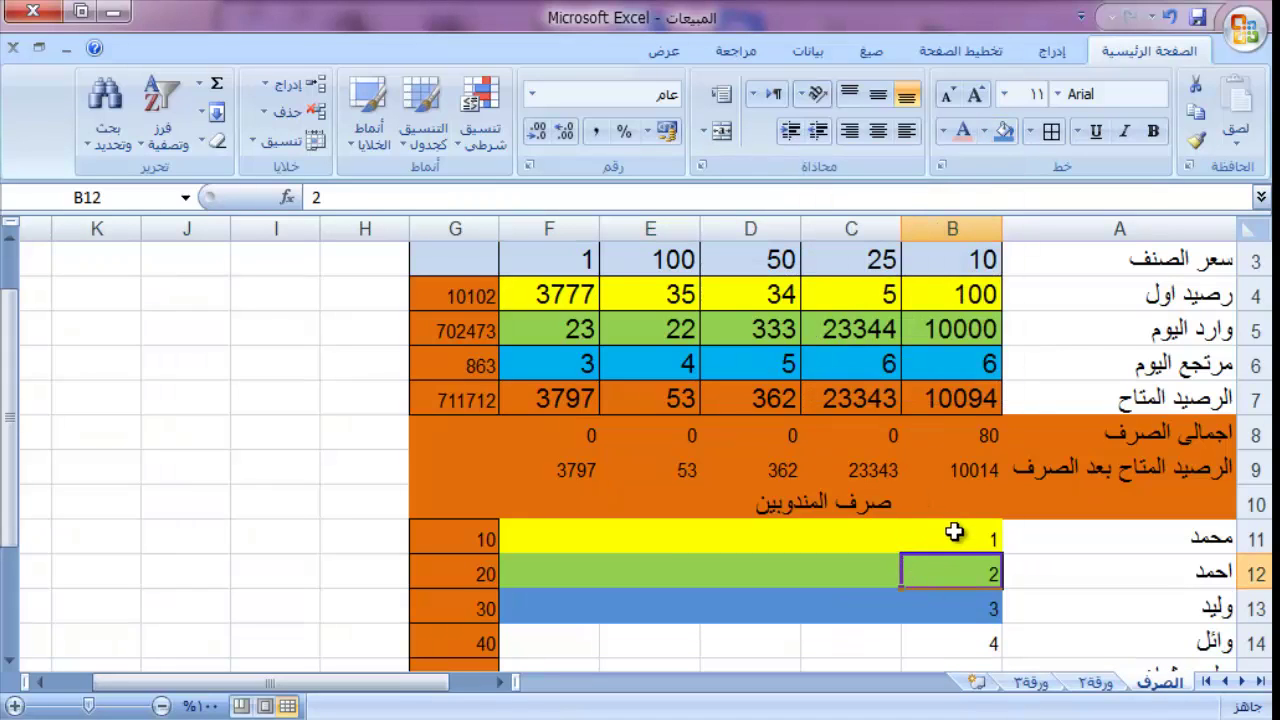
pyautogui.moveTo(952, 543); pyautogui.dragTo(505, 622)
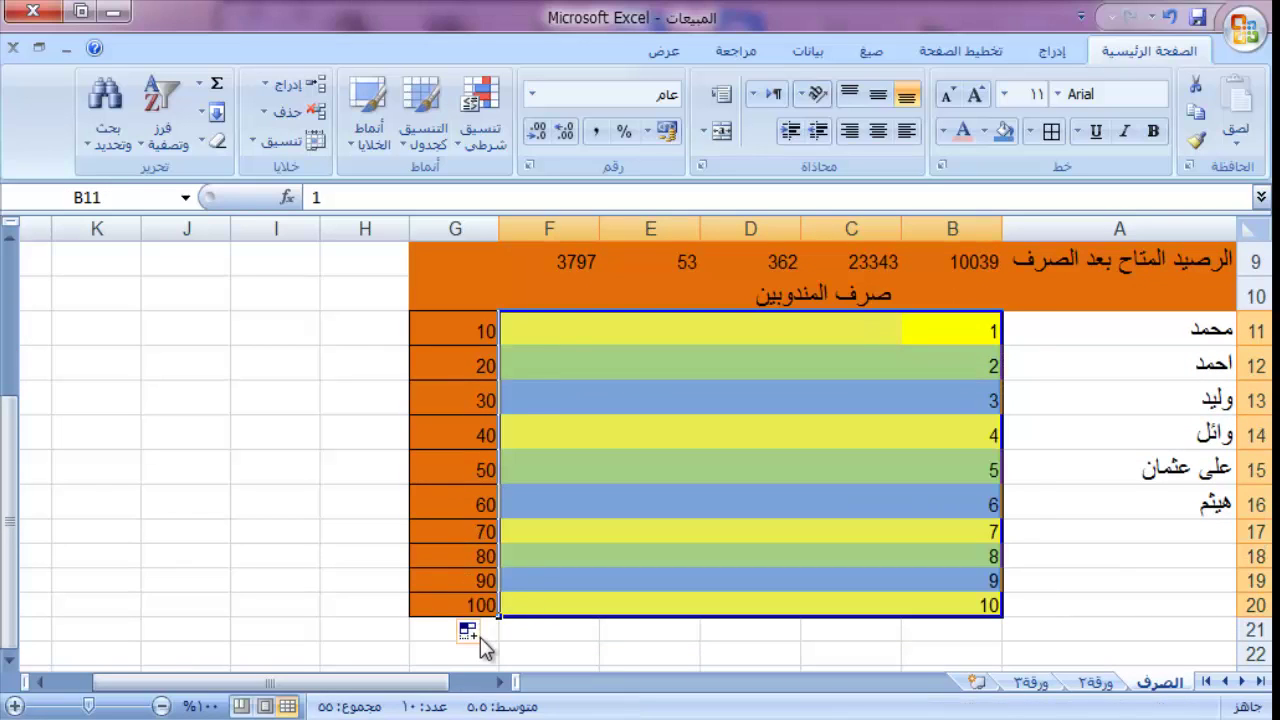
# Step: Choose Fill Formatting Only so rows 17–20 keep their original rep numbers
pyautogui.click(485, 634)
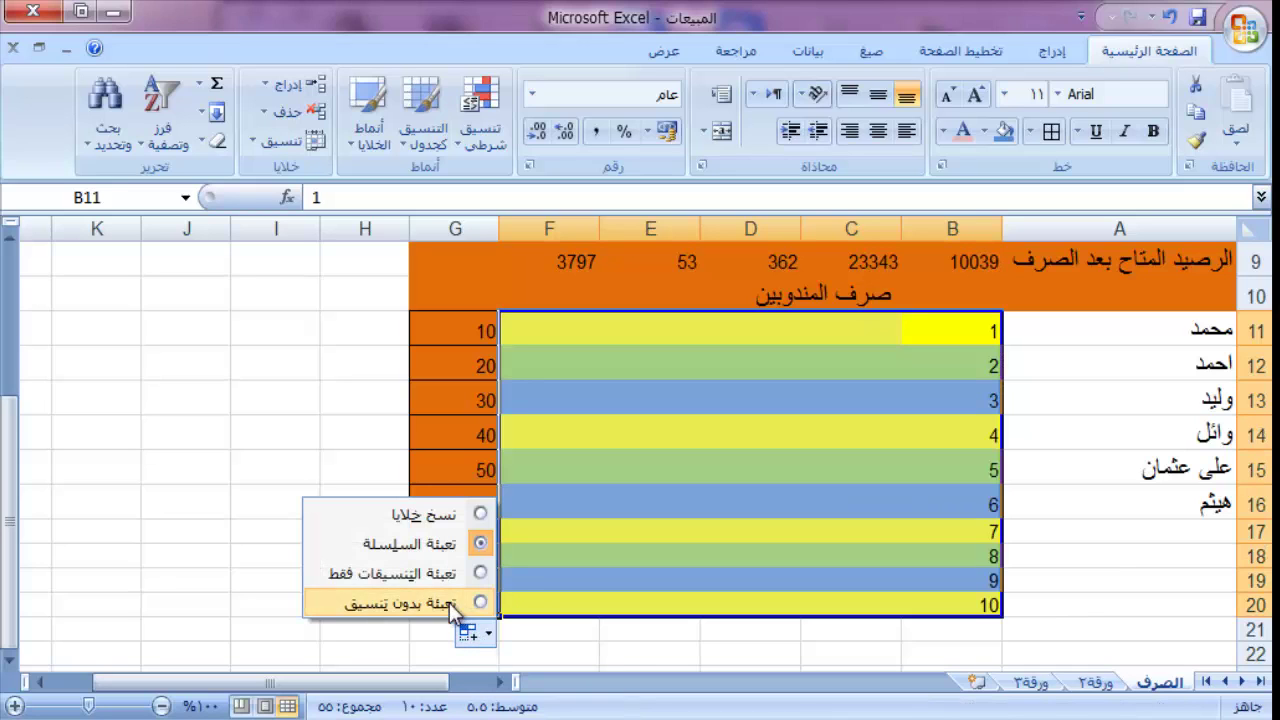
pyautogui.click(480, 573)
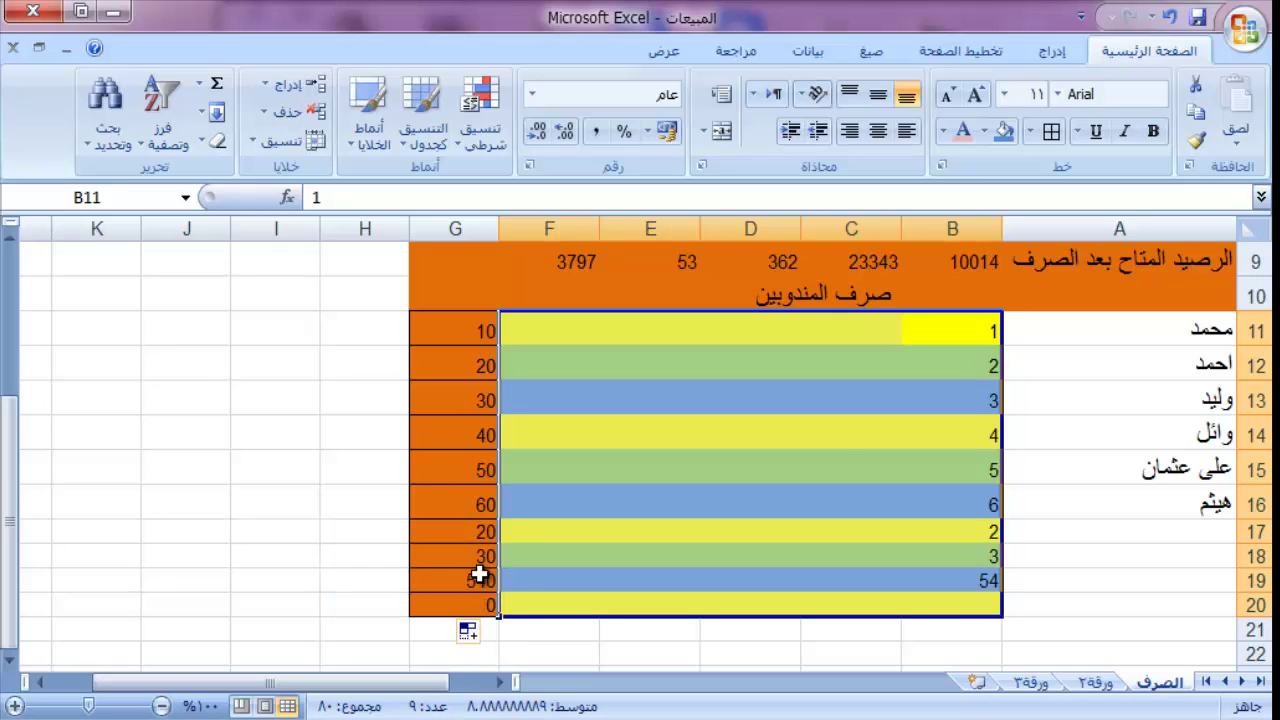
pyautogui.click(783, 468)
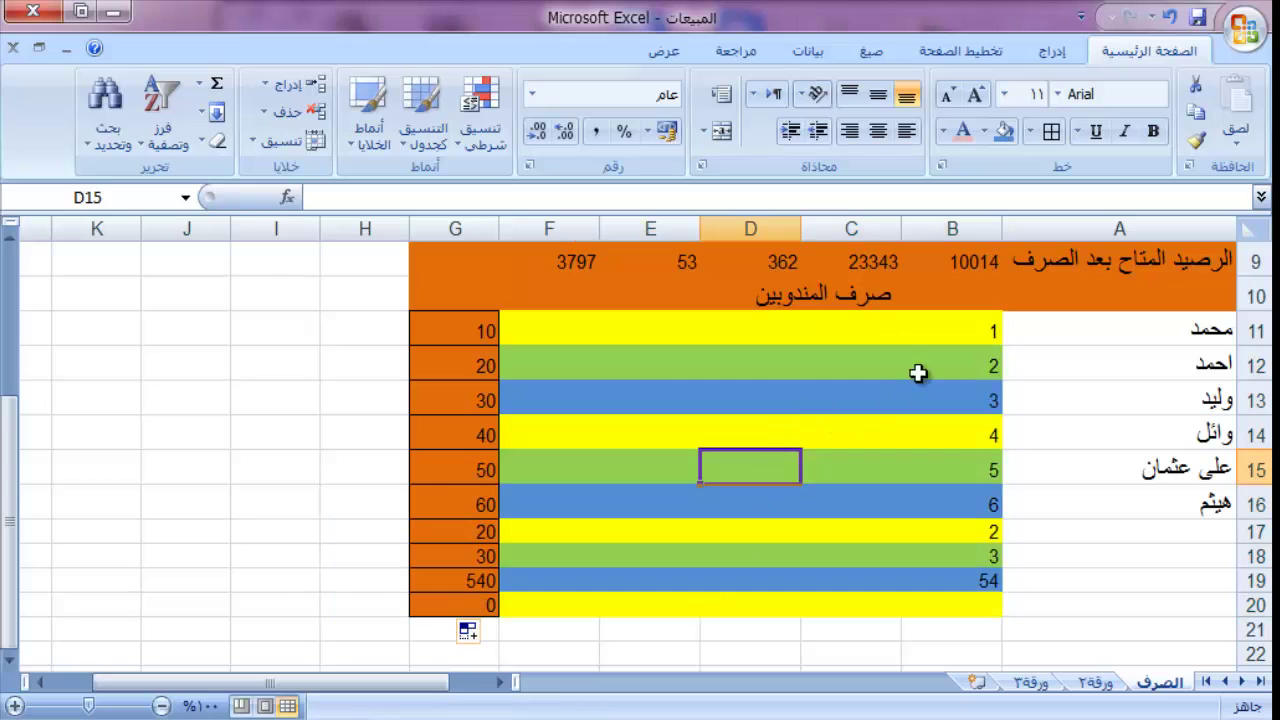
# Step: Apply All Borders to table columns A through G
pyautogui.click(579, 328)
pyautogui.moveTo(733, 397); pyautogui.dragTo(895, 470)
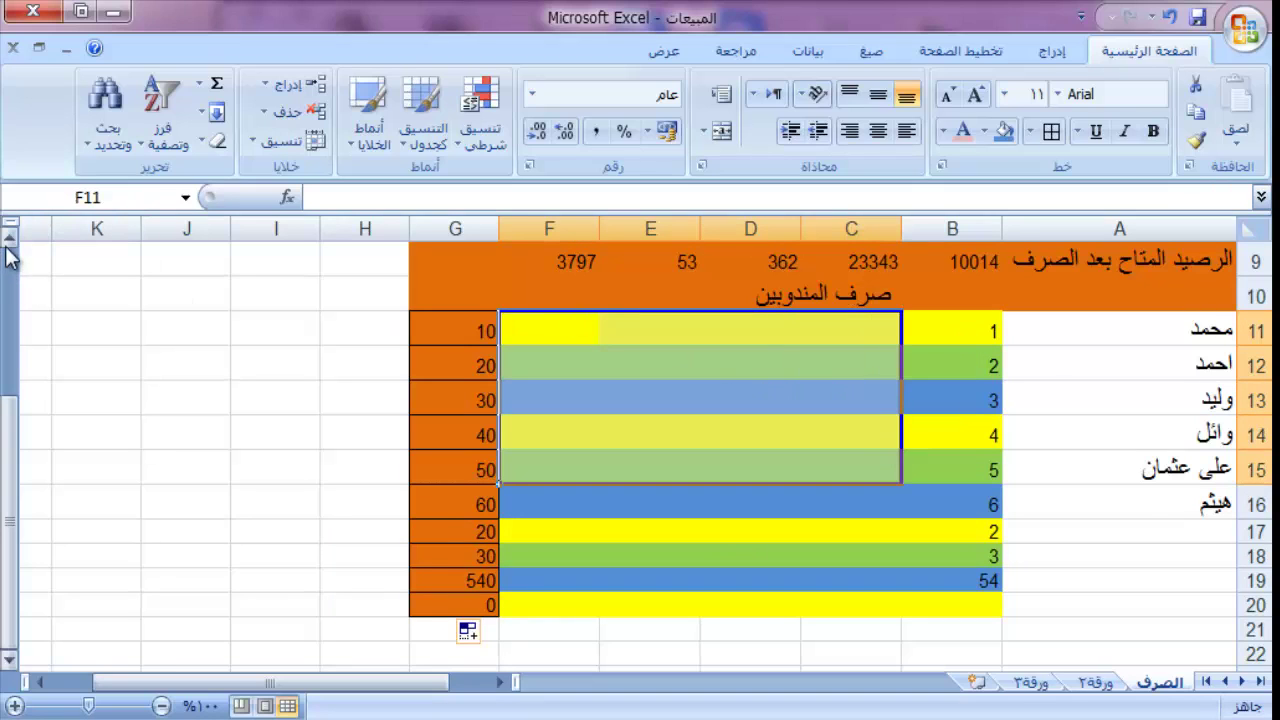
pyautogui.scroll(2, 8, 252)
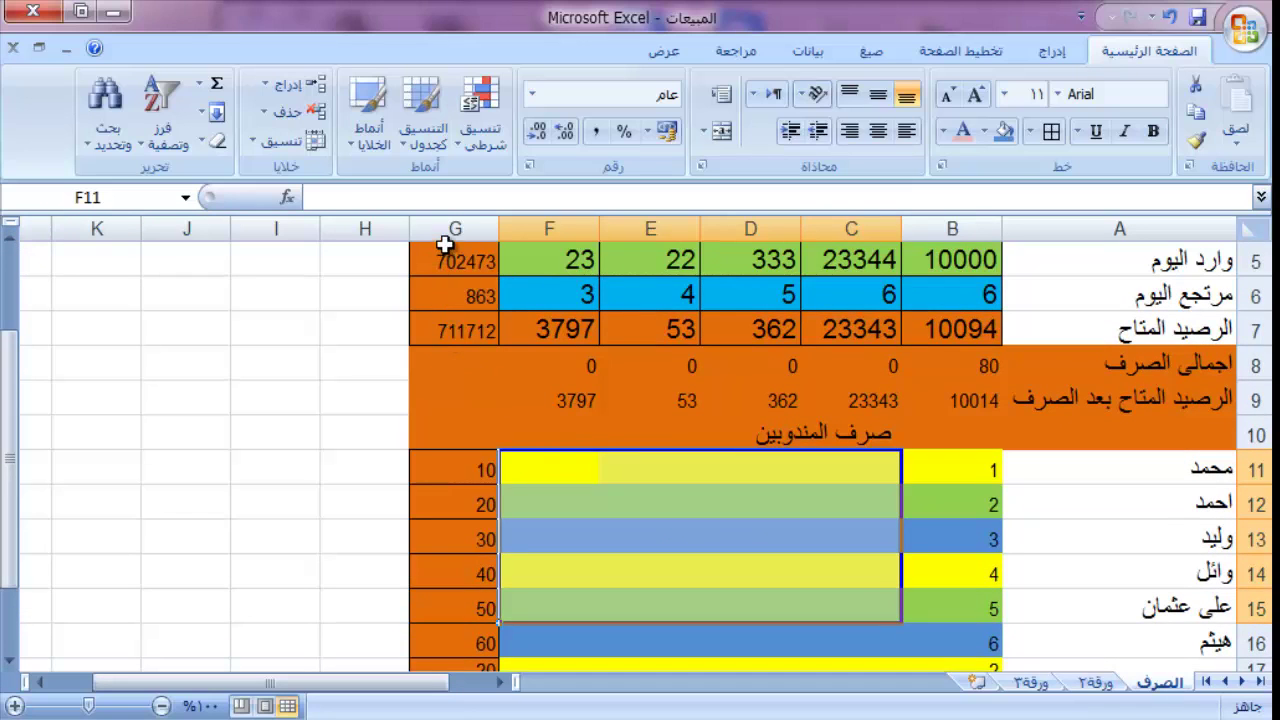
pyautogui.moveTo(451, 228); pyautogui.dragTo(1042, 205)
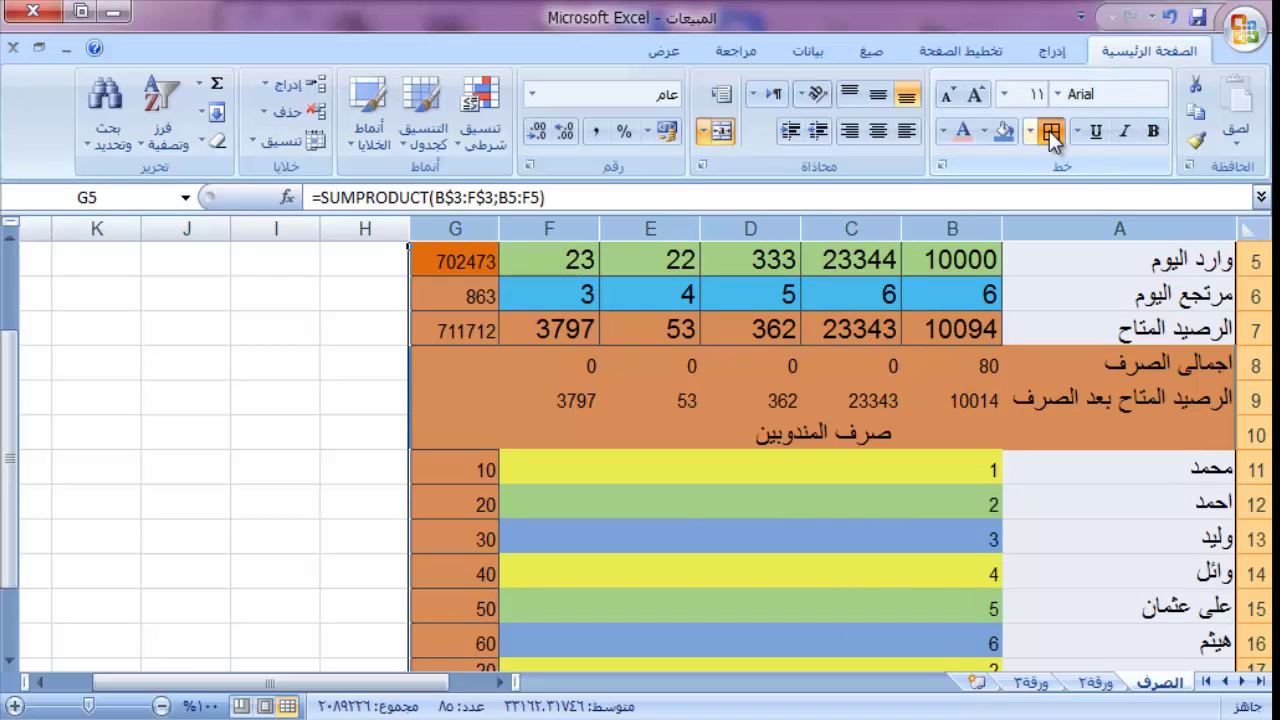
pyautogui.click(1051, 131)
pyautogui.click(760, 572)
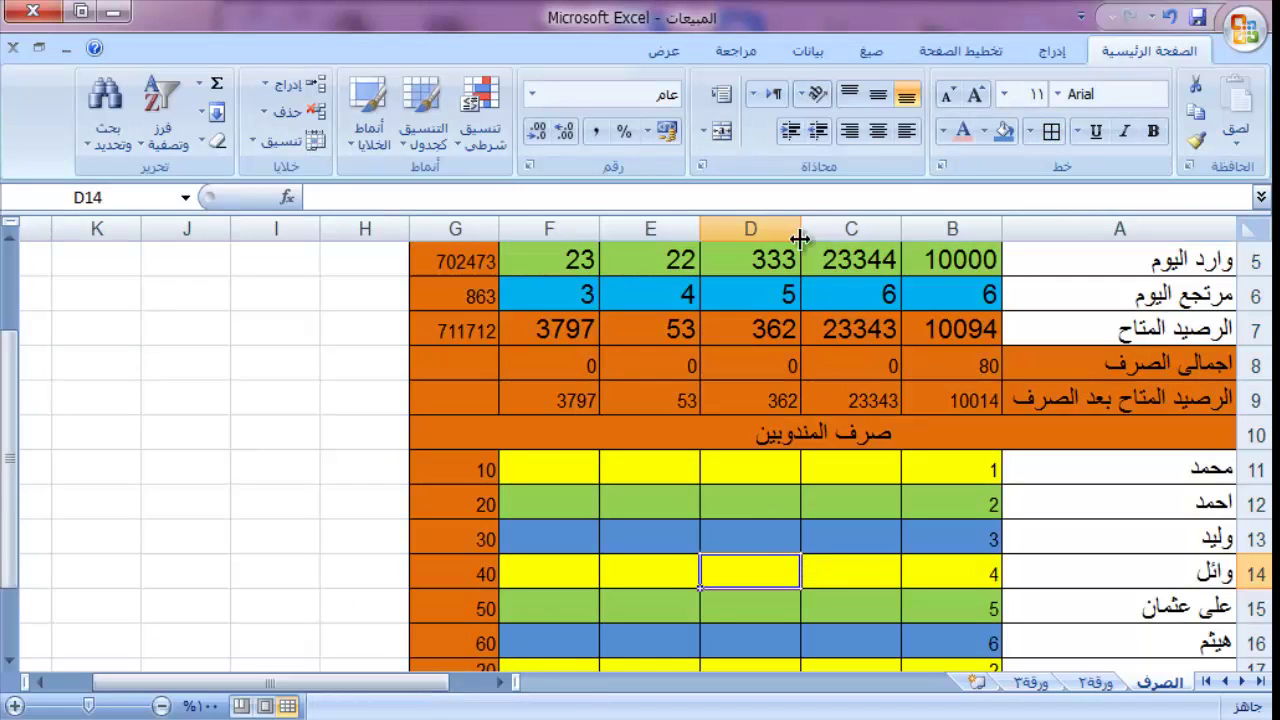
pyautogui.click(860, 553)
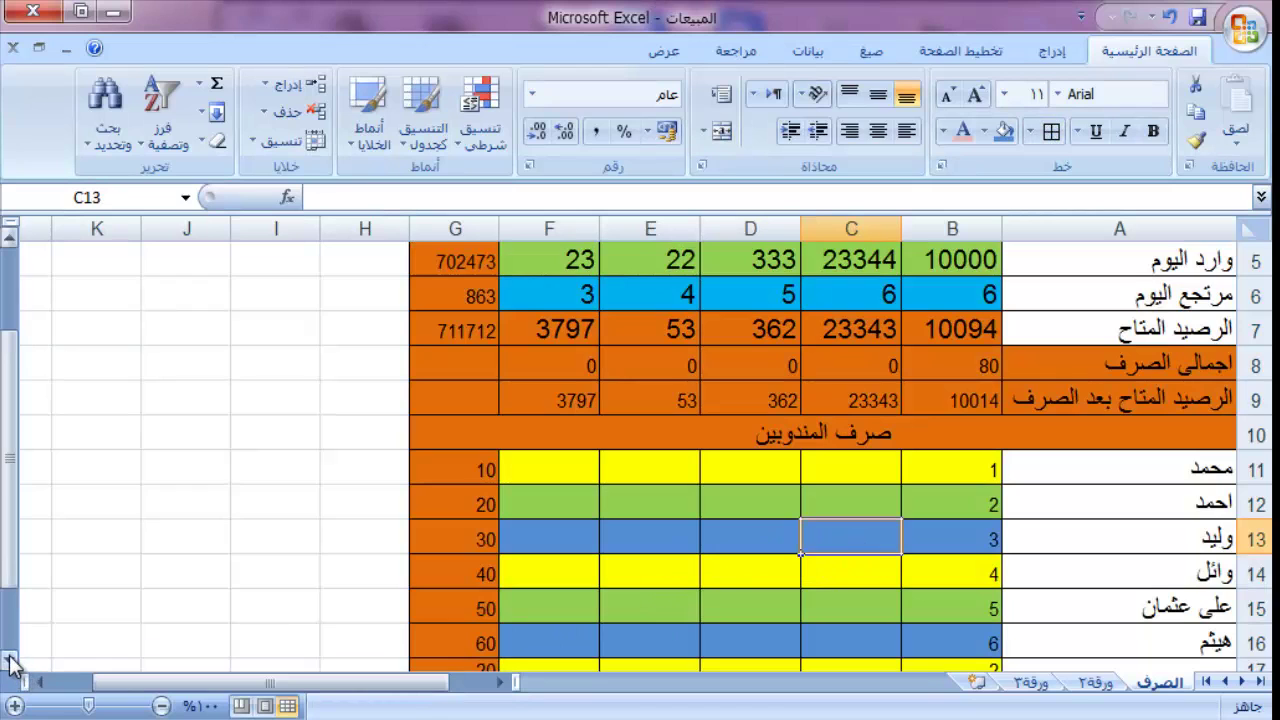
# Step: Copy the G7 SUMPRODUCT total into G8 and G9, giving 20750 and 690962
pyautogui.click(10, 662)
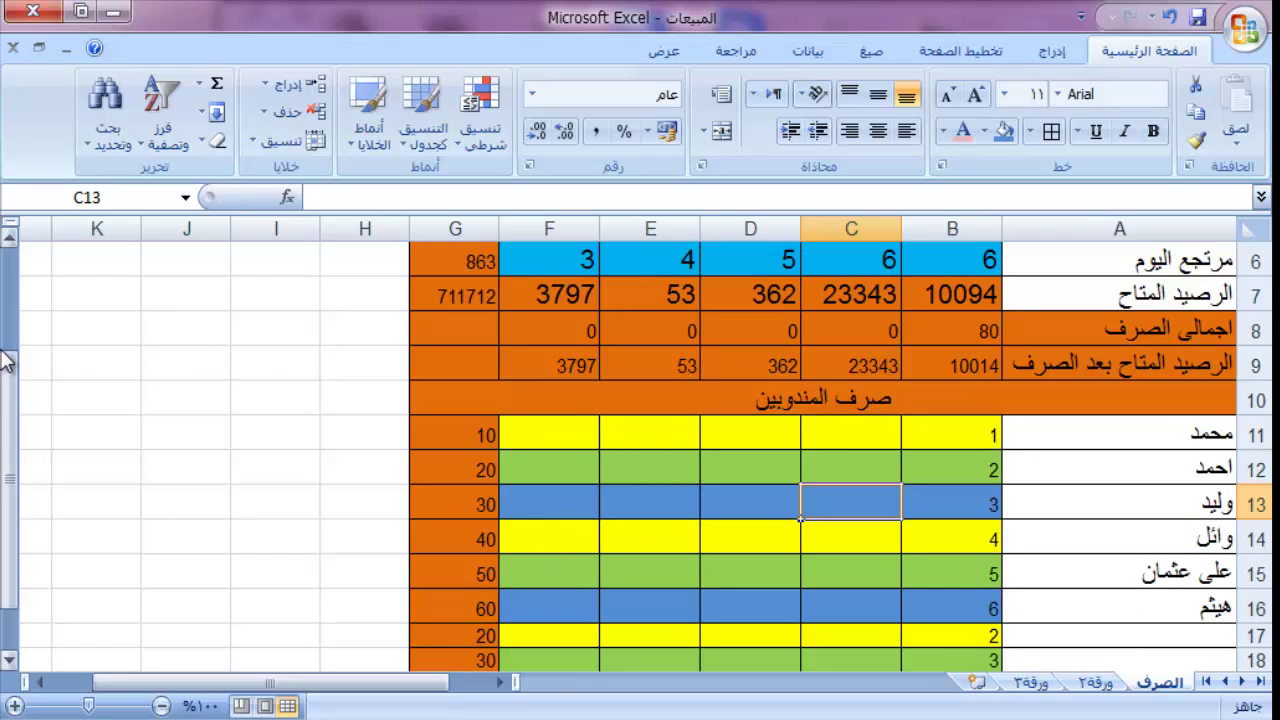
pyautogui.moveTo(10, 405); pyautogui.dragTo(12, 318)
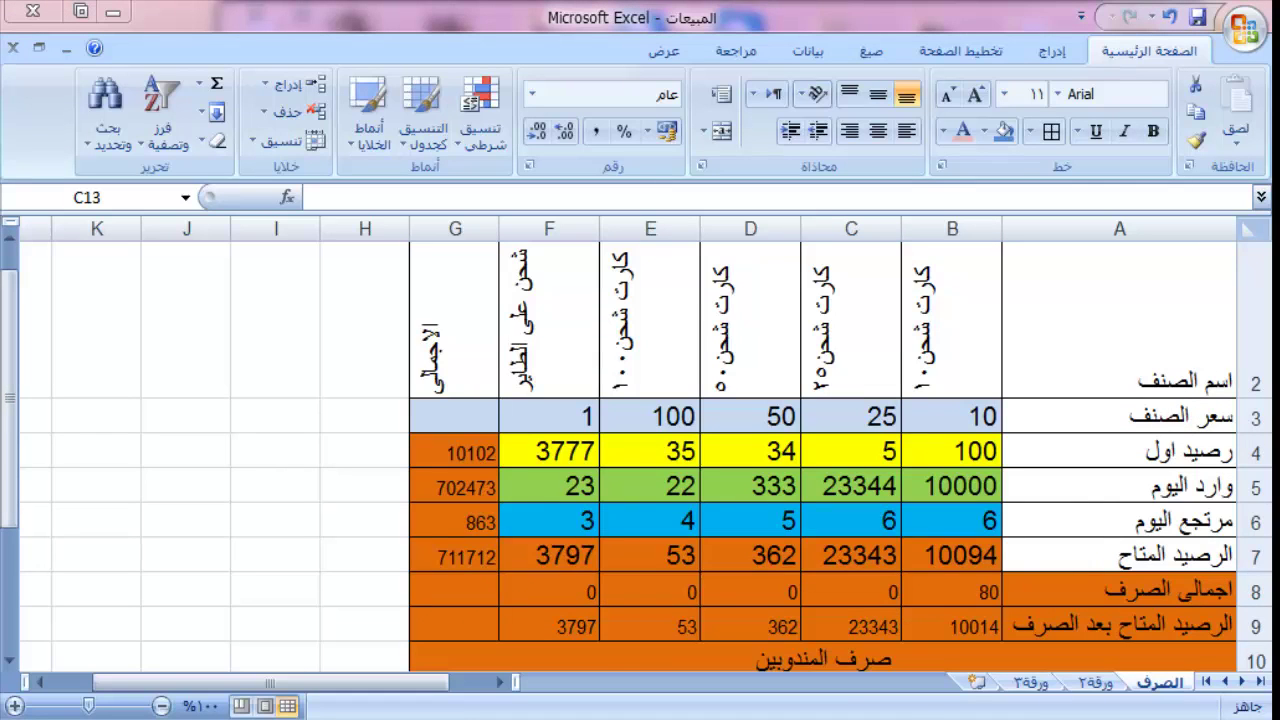
pyautogui.click(1155, 625)
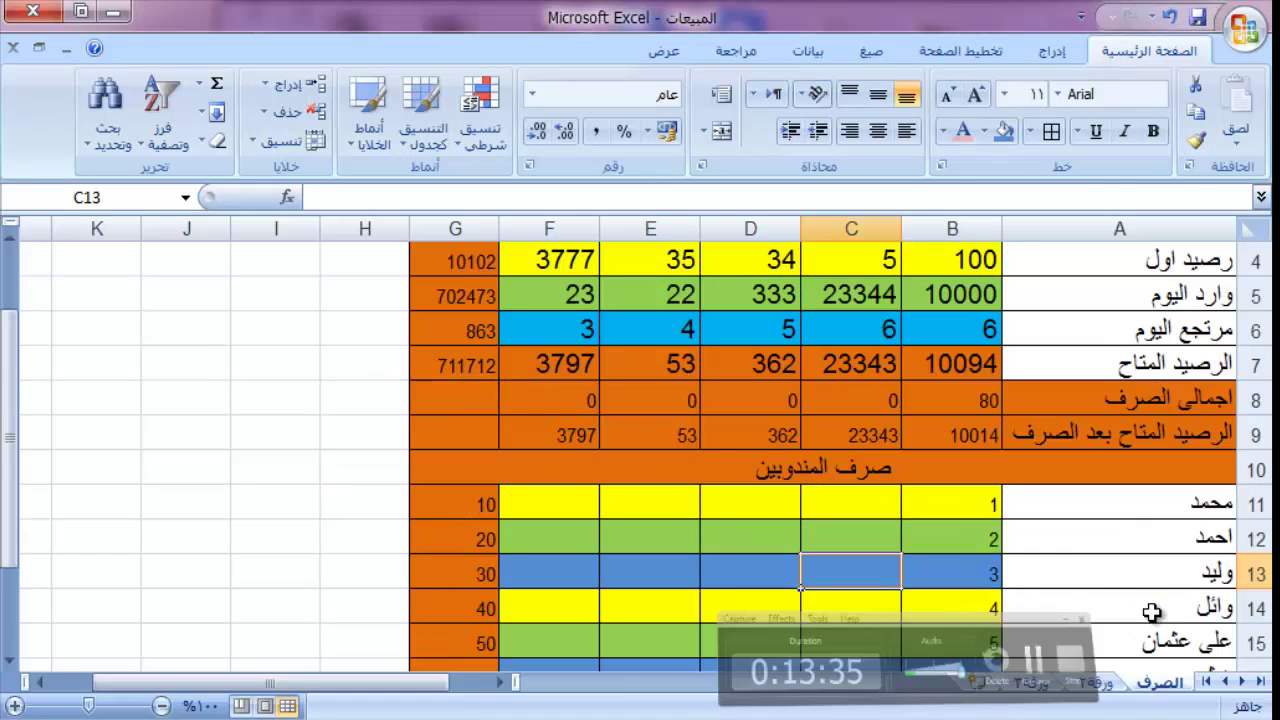
pyautogui.click(450, 368)
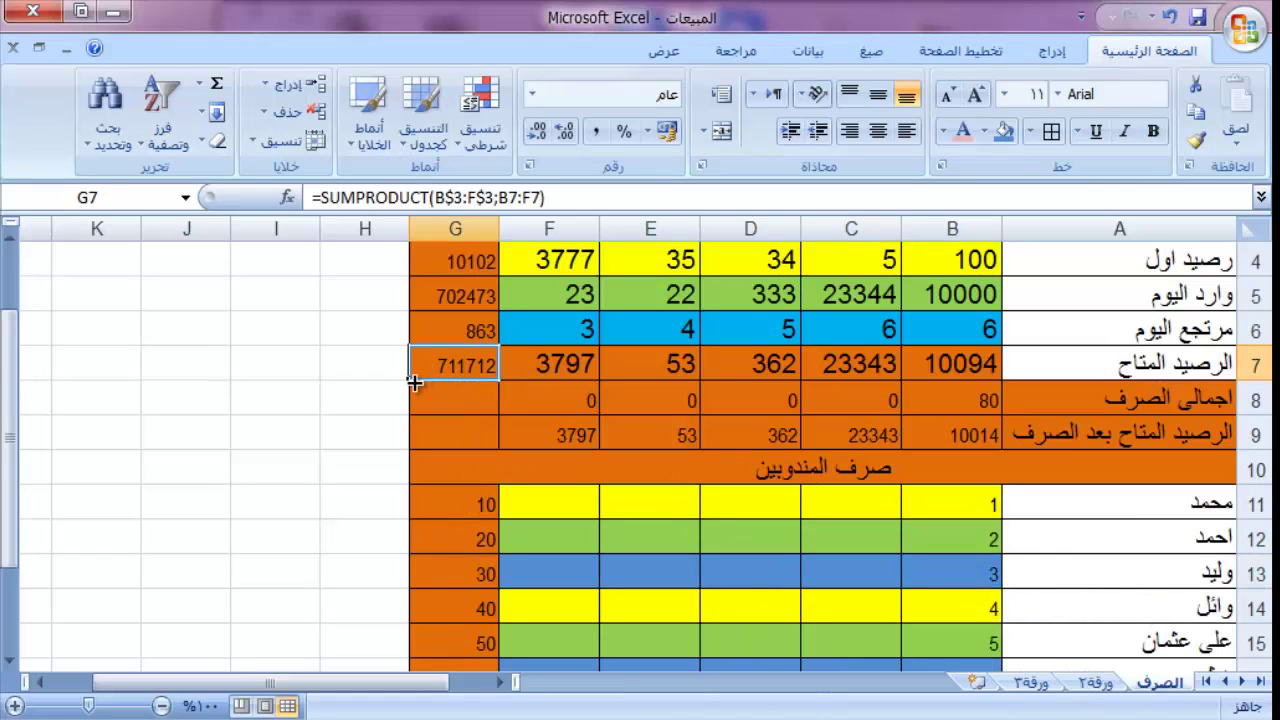
pyautogui.moveTo(414, 401); pyautogui.dragTo(417, 445)
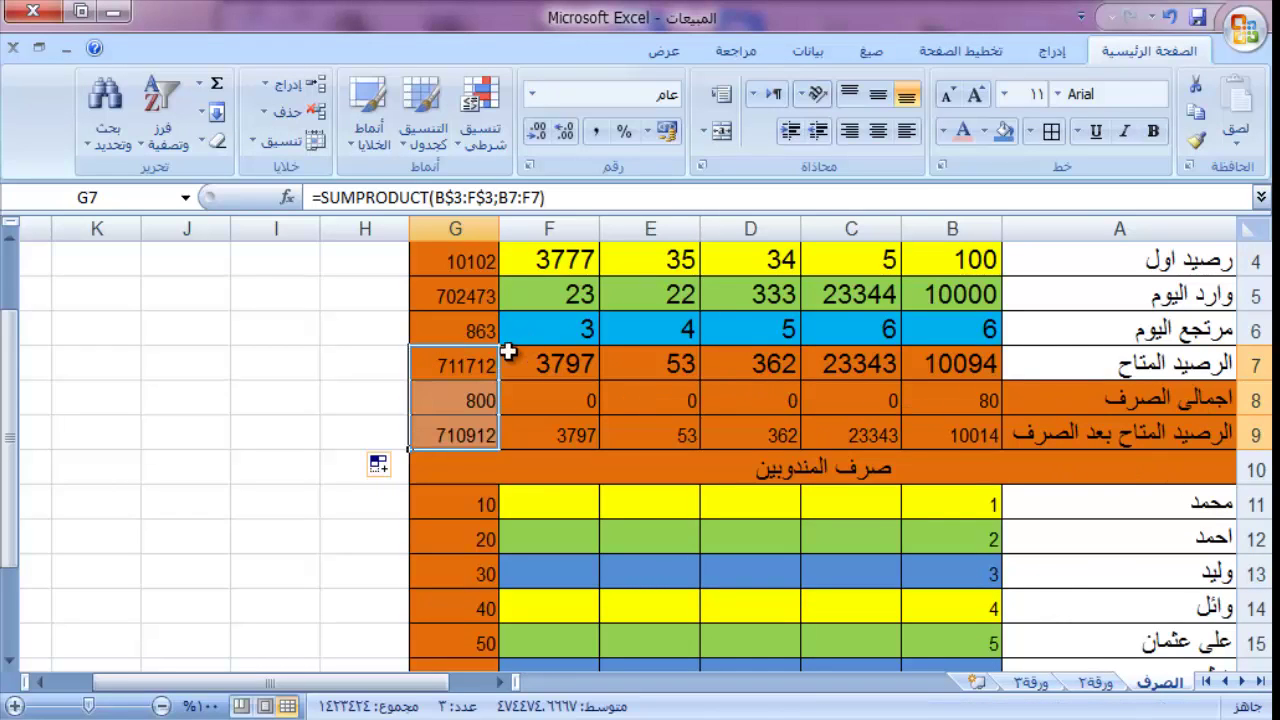
pyautogui.click(453, 403)
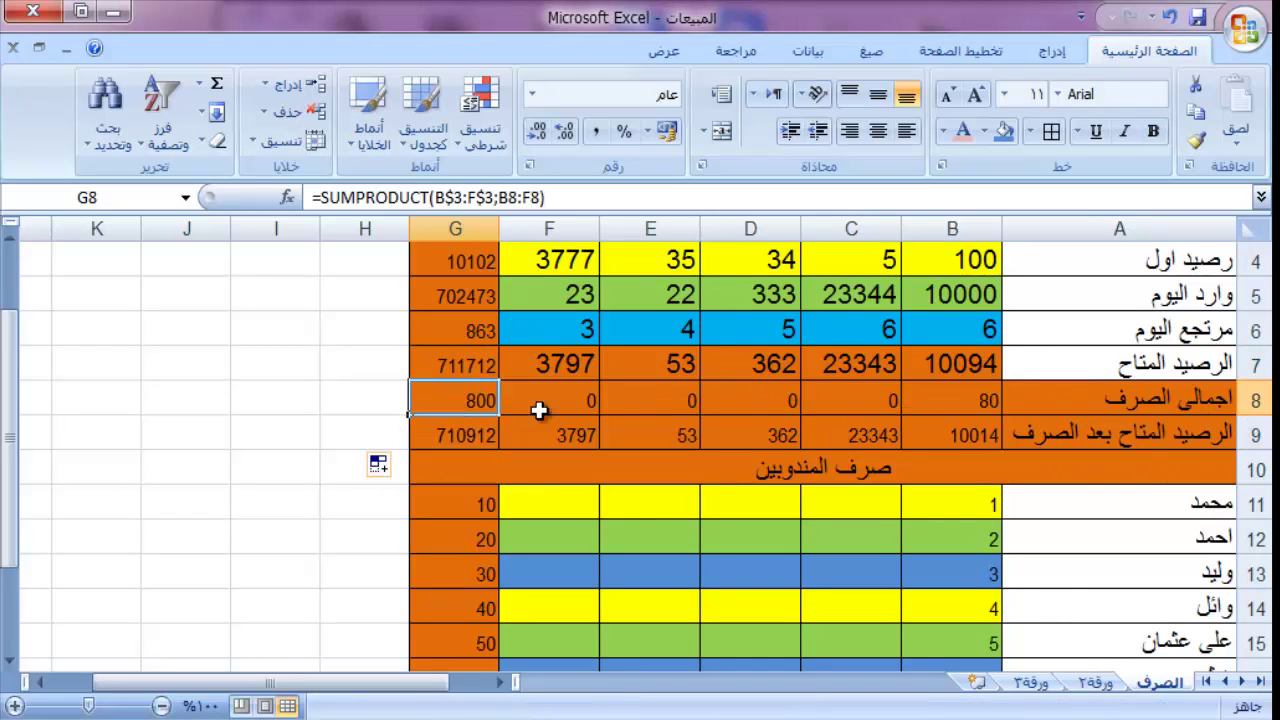
pyautogui.click(423, 431)
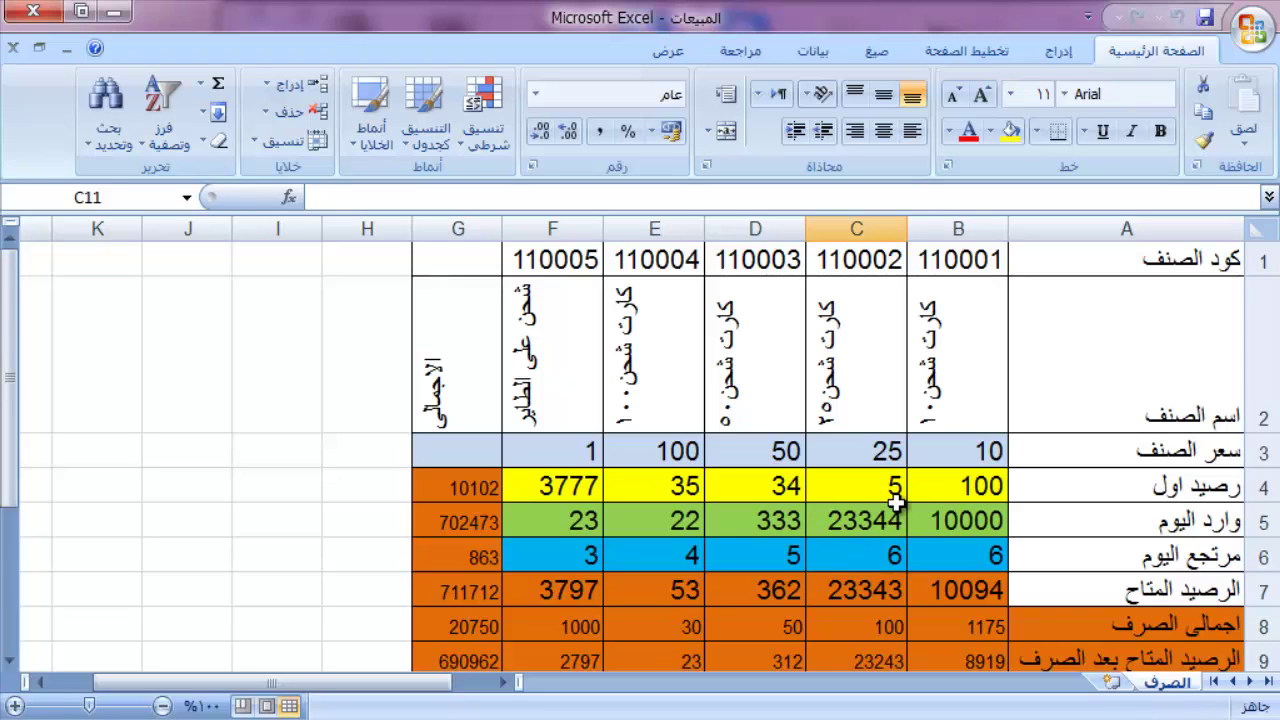
pyautogui.click(920, 330)
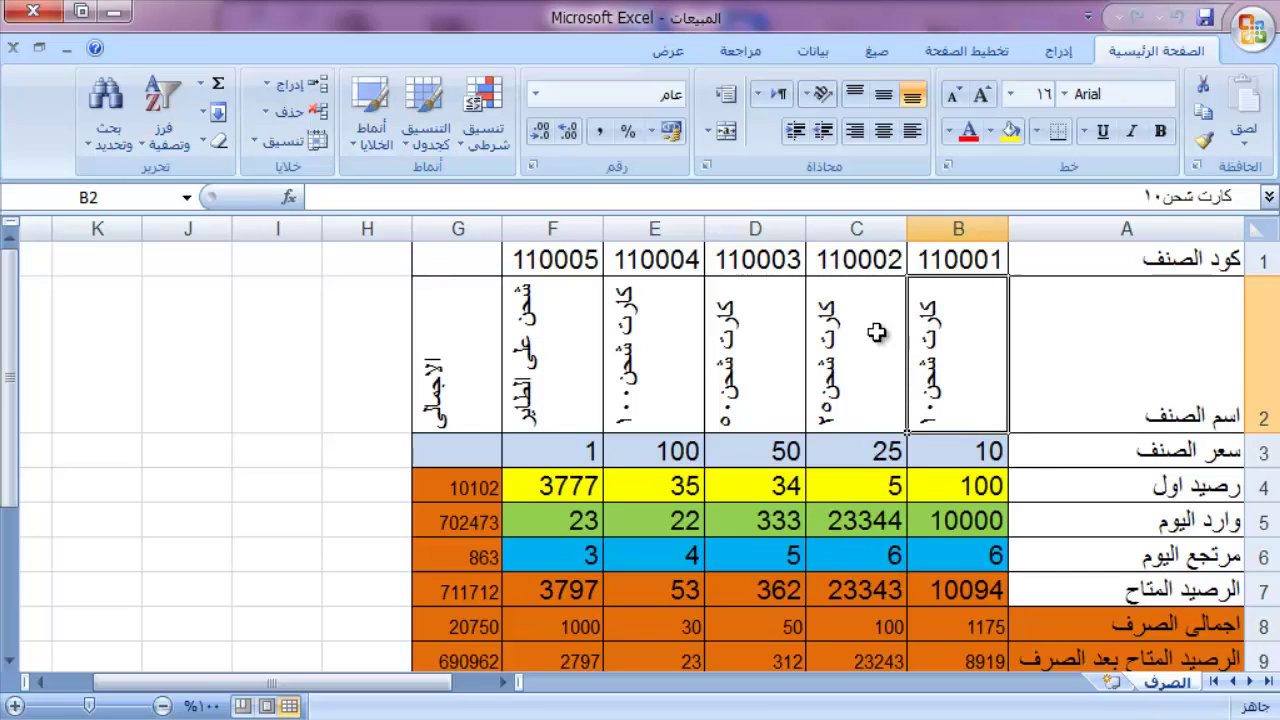
pyautogui.click(841, 336)
pyautogui.click(466, 485)
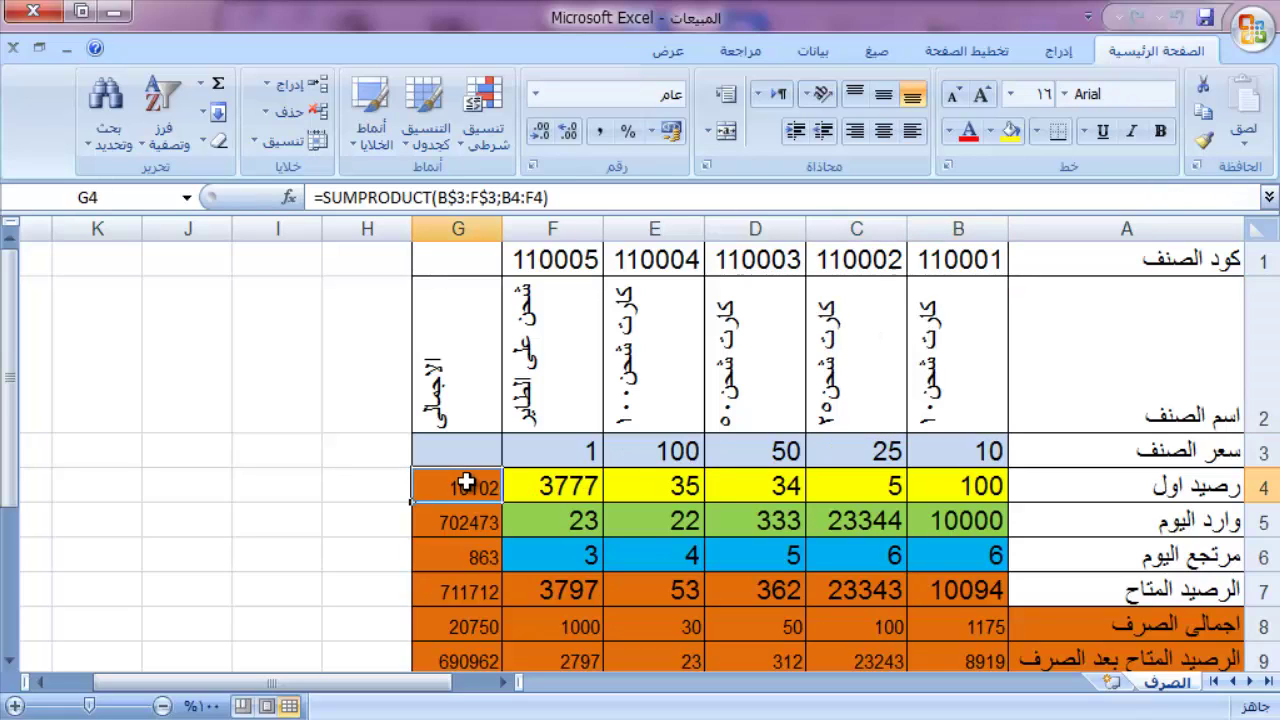
pyautogui.click(475, 571)
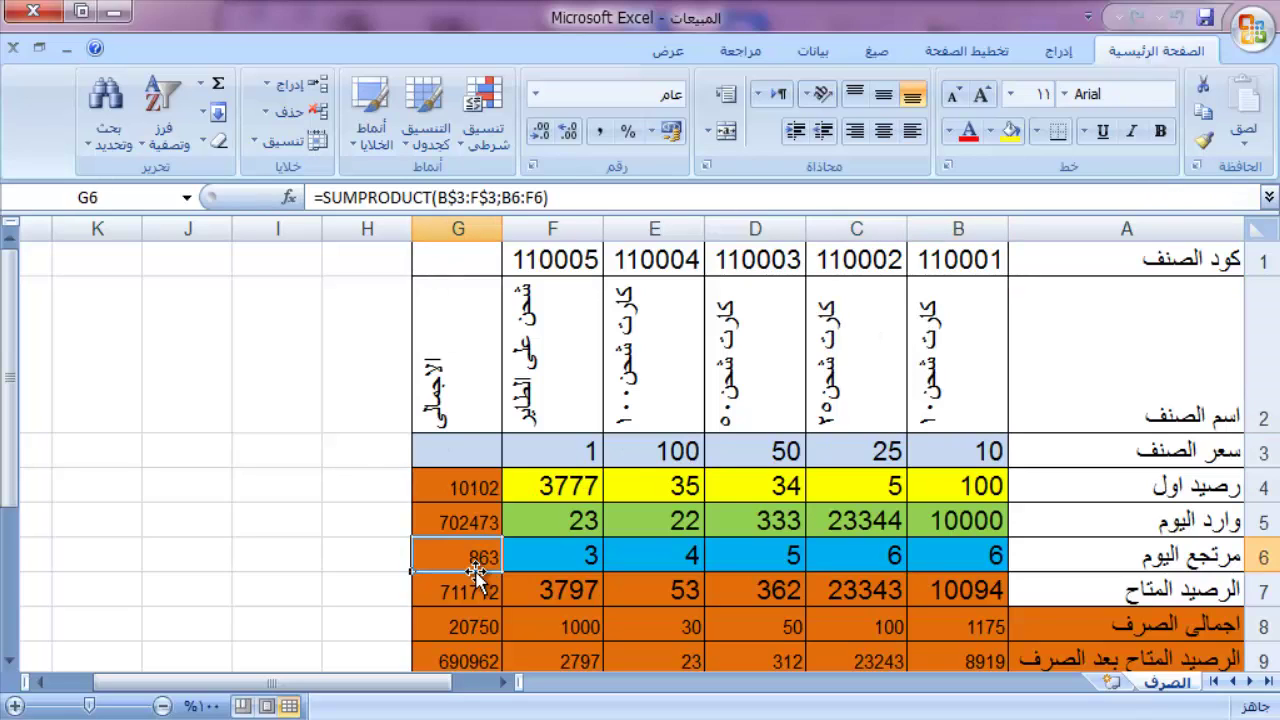
pyautogui.click(476, 597)
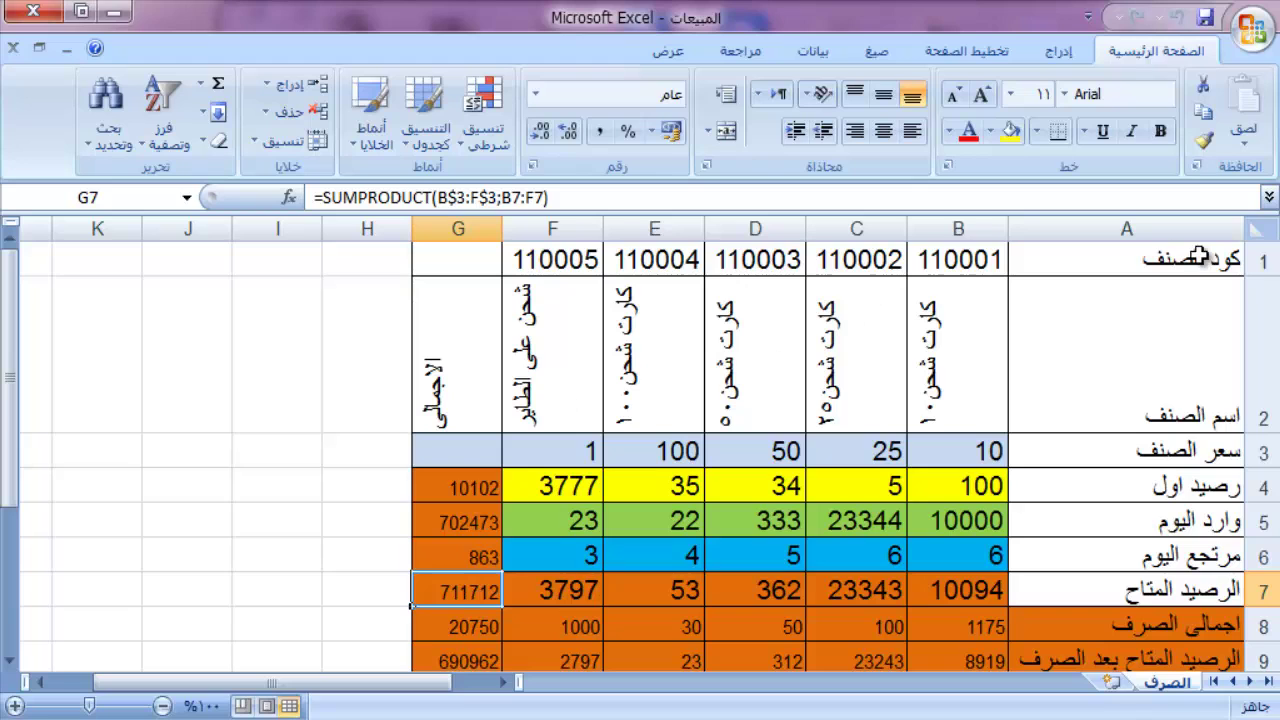
pyautogui.click(1258, 226)
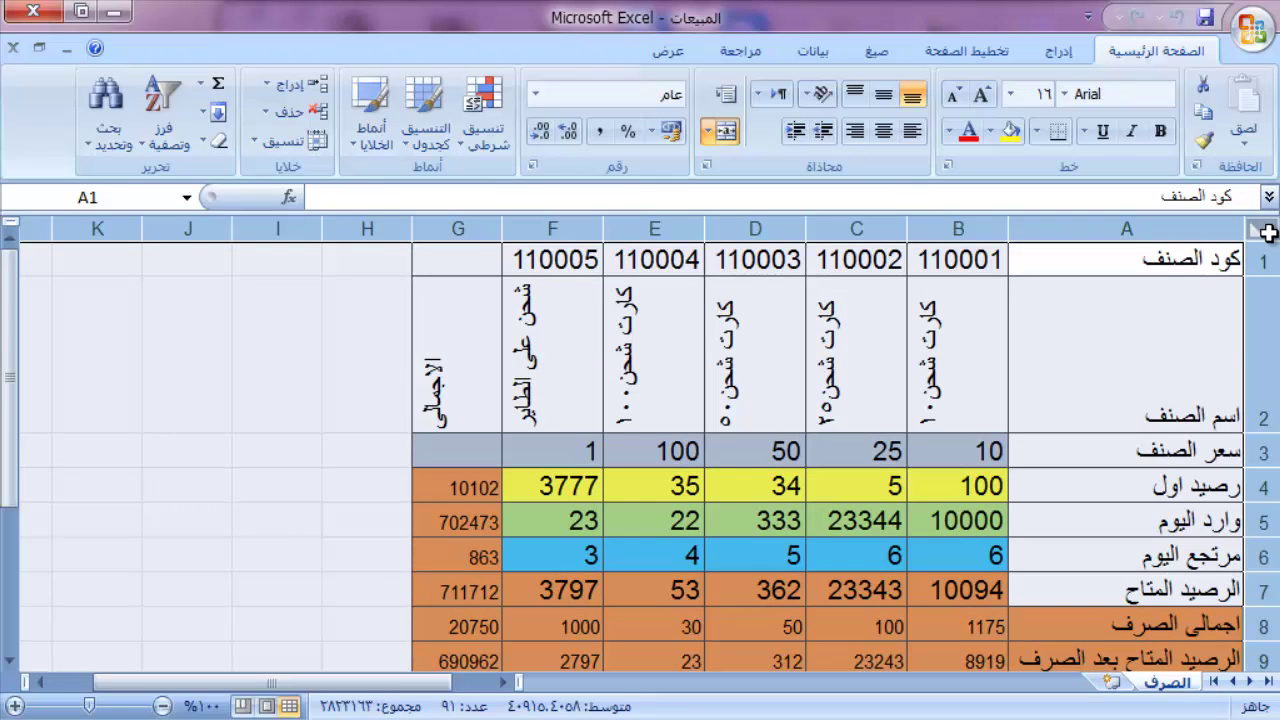
# Step: Check Hidden in Format Cells protection for every cell on the sheet
pyautogui.rightClick(1266, 232)
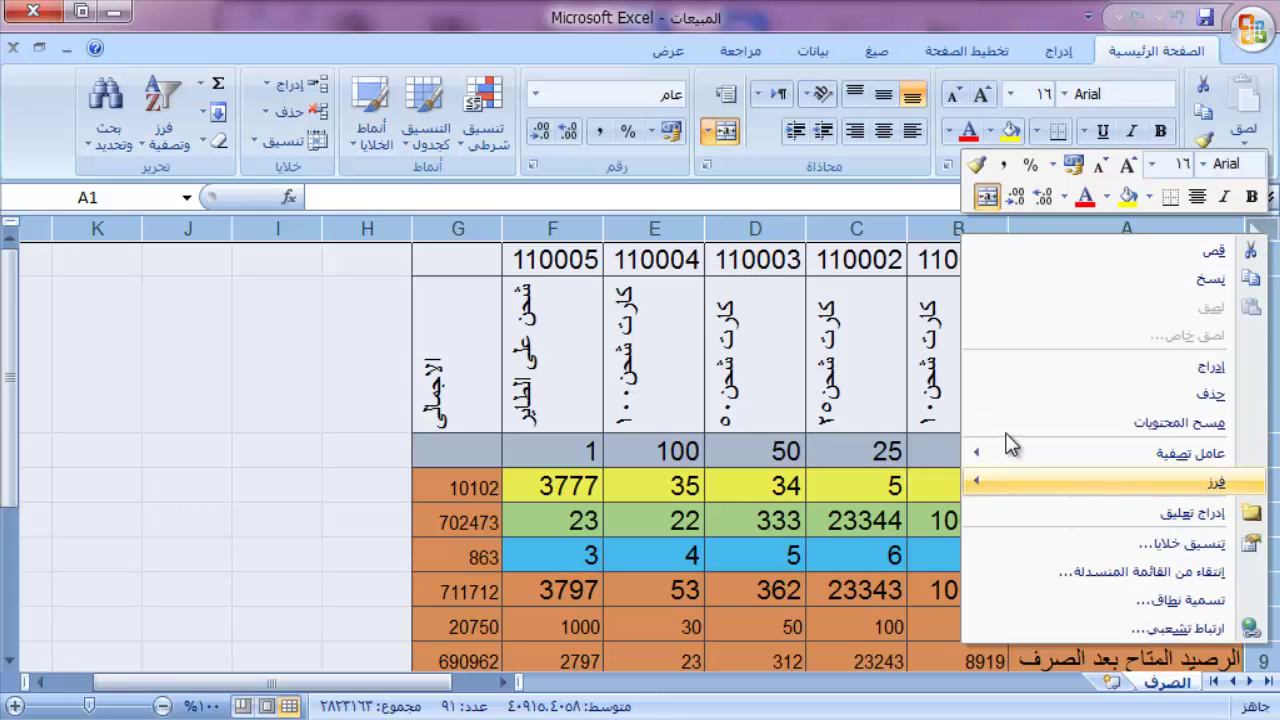
pyautogui.click(1038, 542)
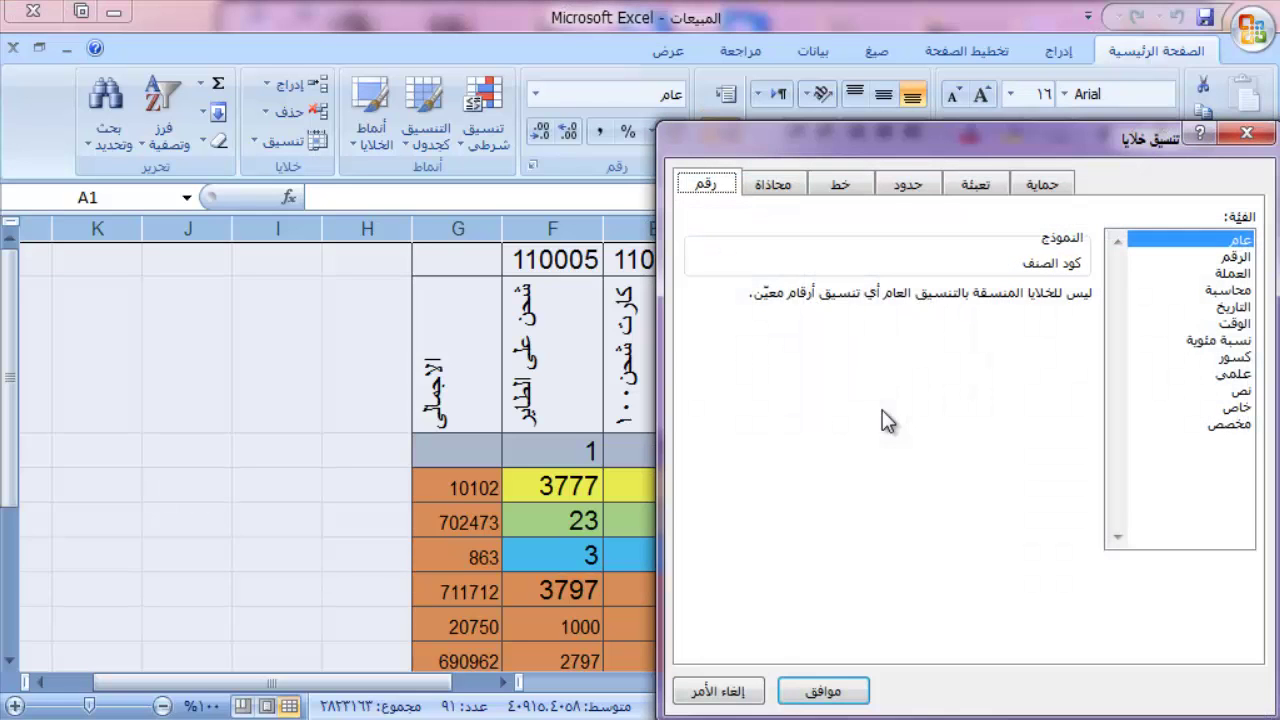
pyautogui.click(1042, 184)
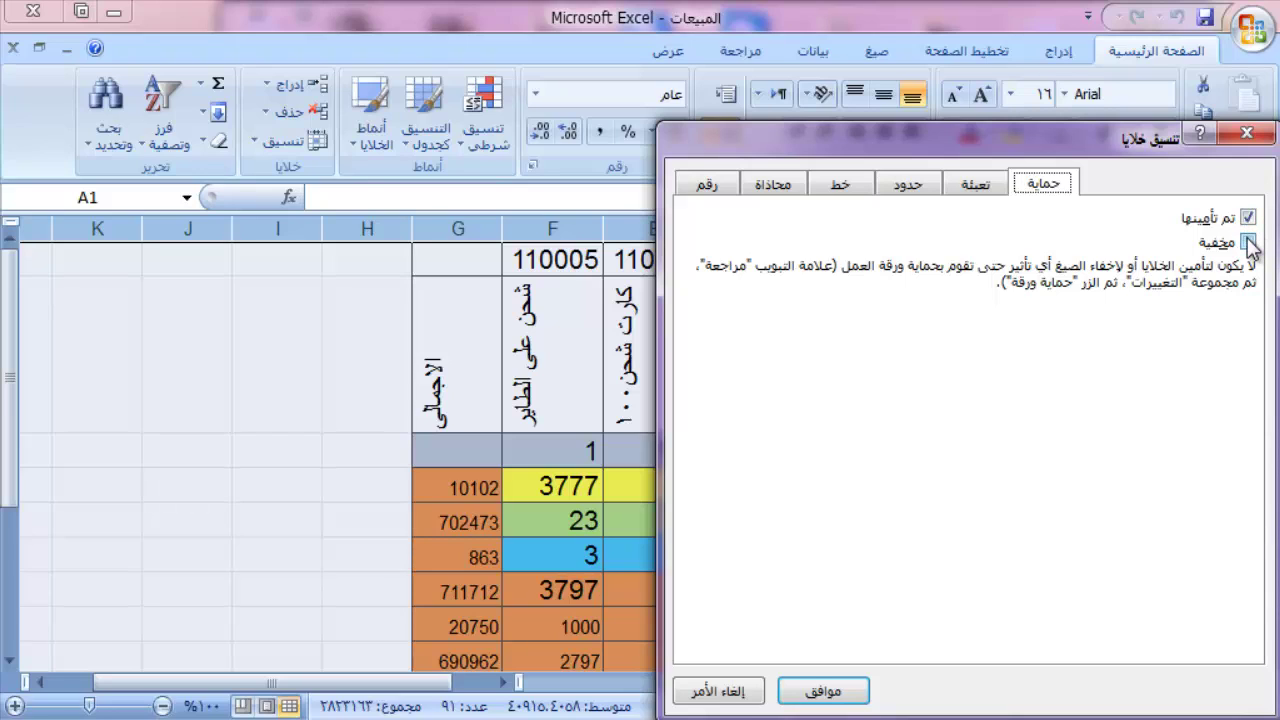
pyautogui.click(1248, 243)
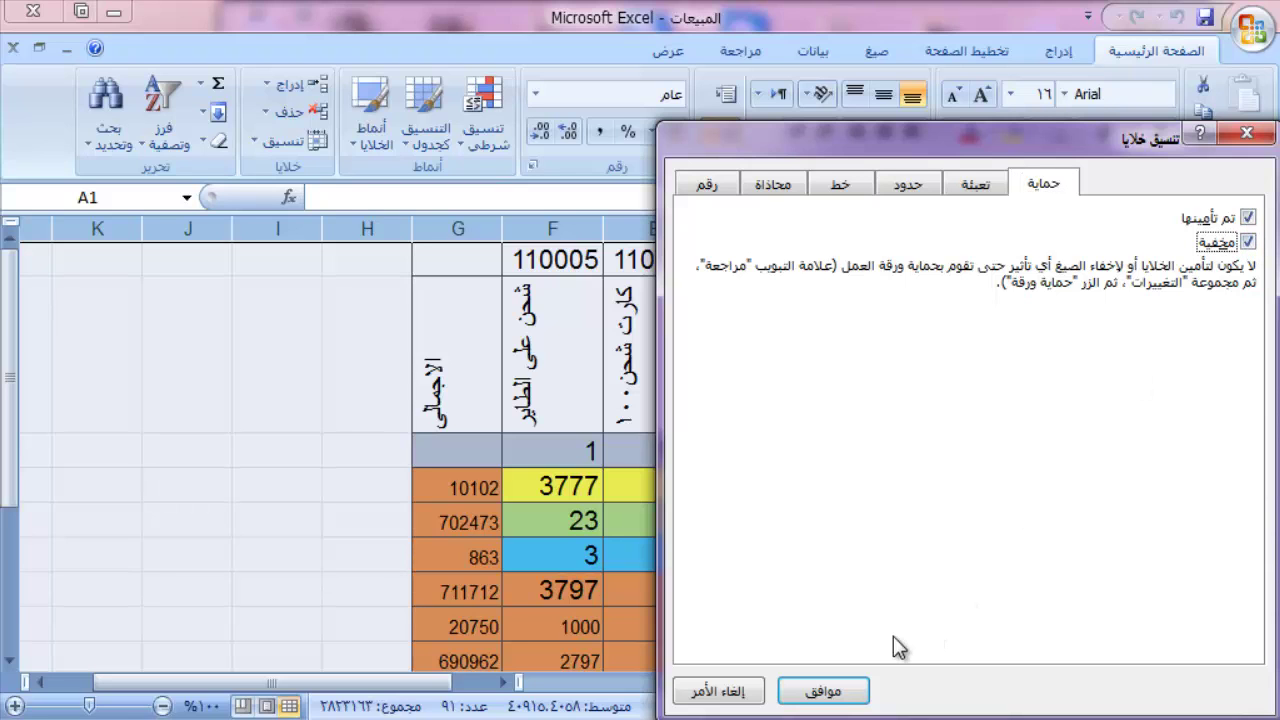
pyautogui.click(838, 692)
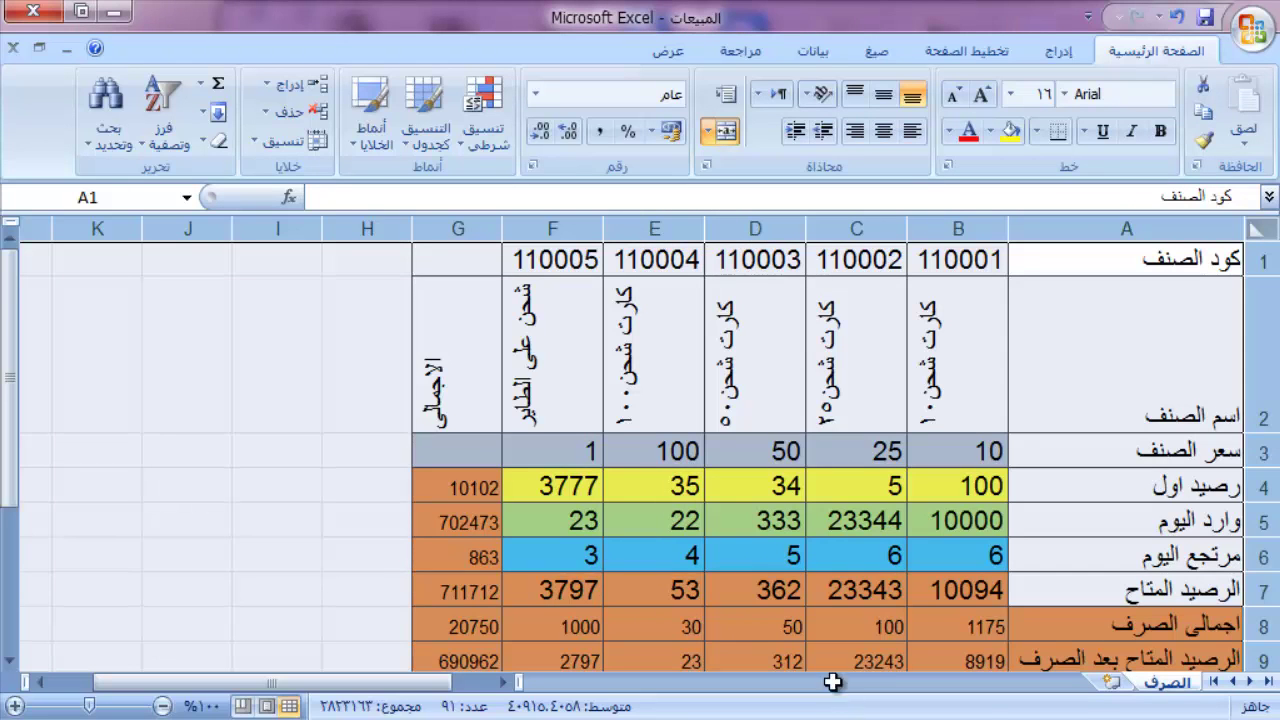
pyautogui.click(882, 462)
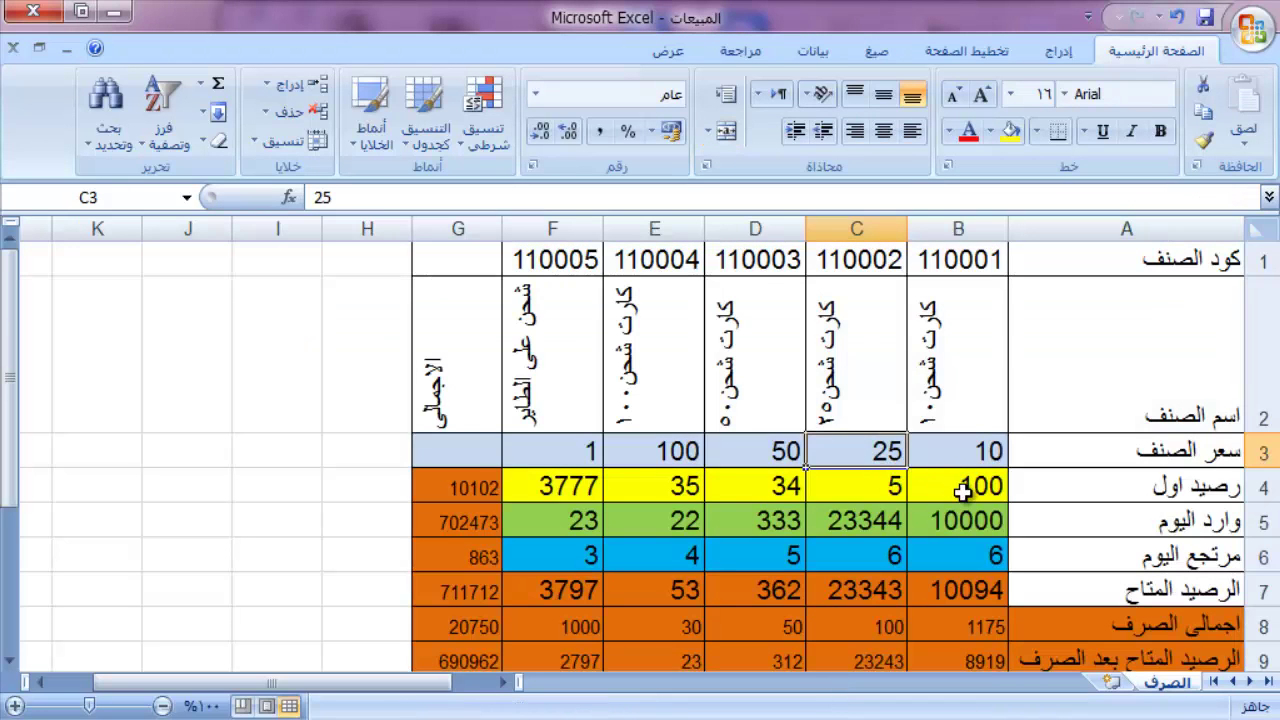
# Step: Clear Locked and Hidden on input cells B4:F6 with Ctrl+1
pyautogui.moveTo(964, 487); pyautogui.dragTo(580, 546)
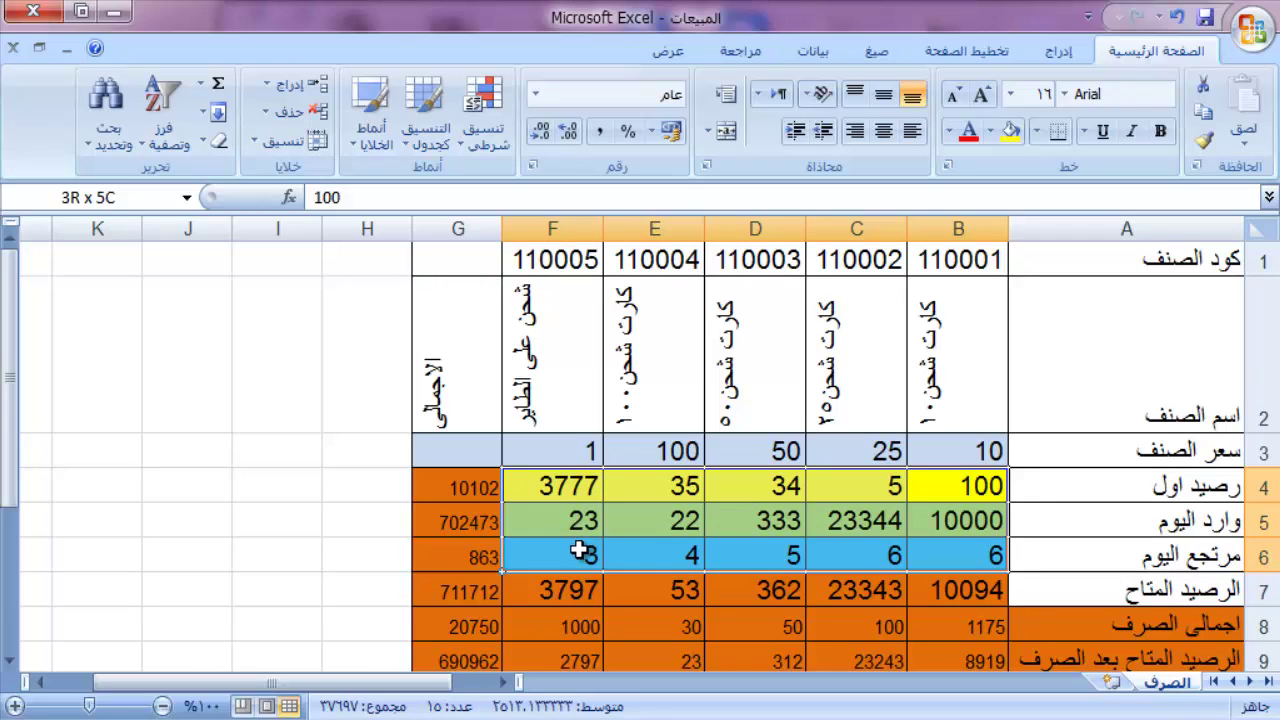
pyautogui.moveTo(578, 548); pyautogui.dragTo(578, 548)
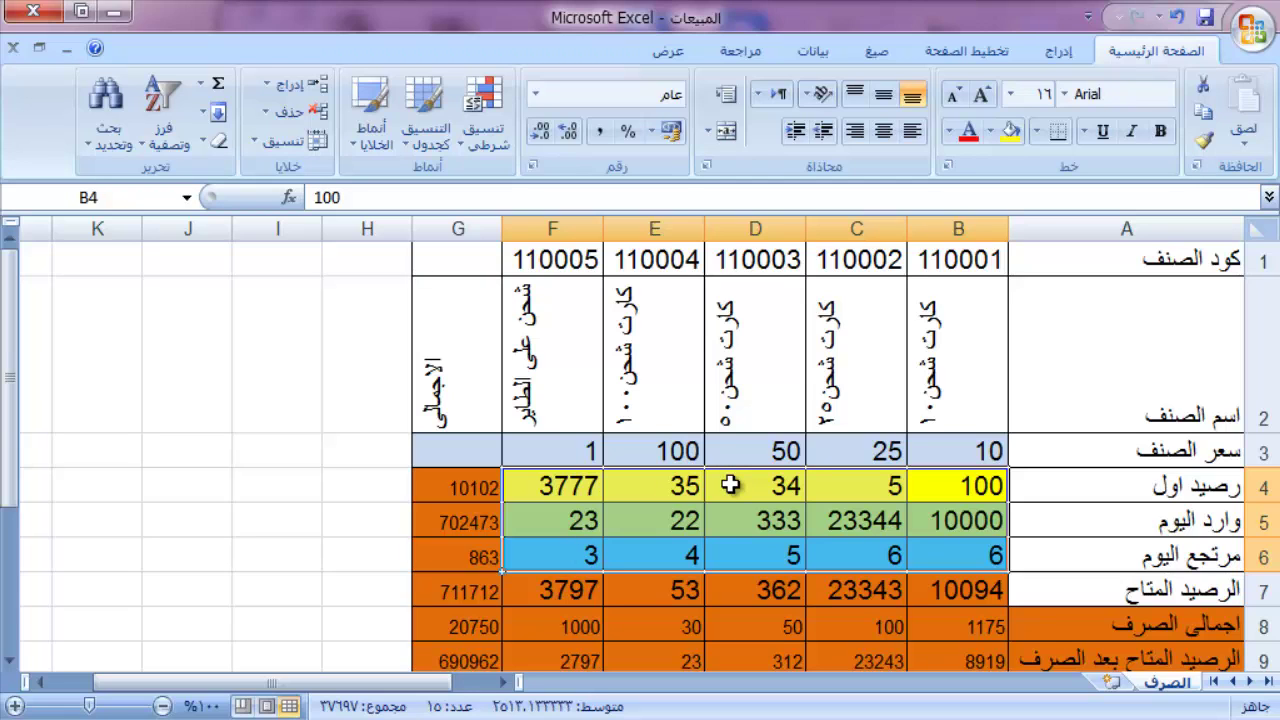
pyautogui.hotkey('ctrl', '1')
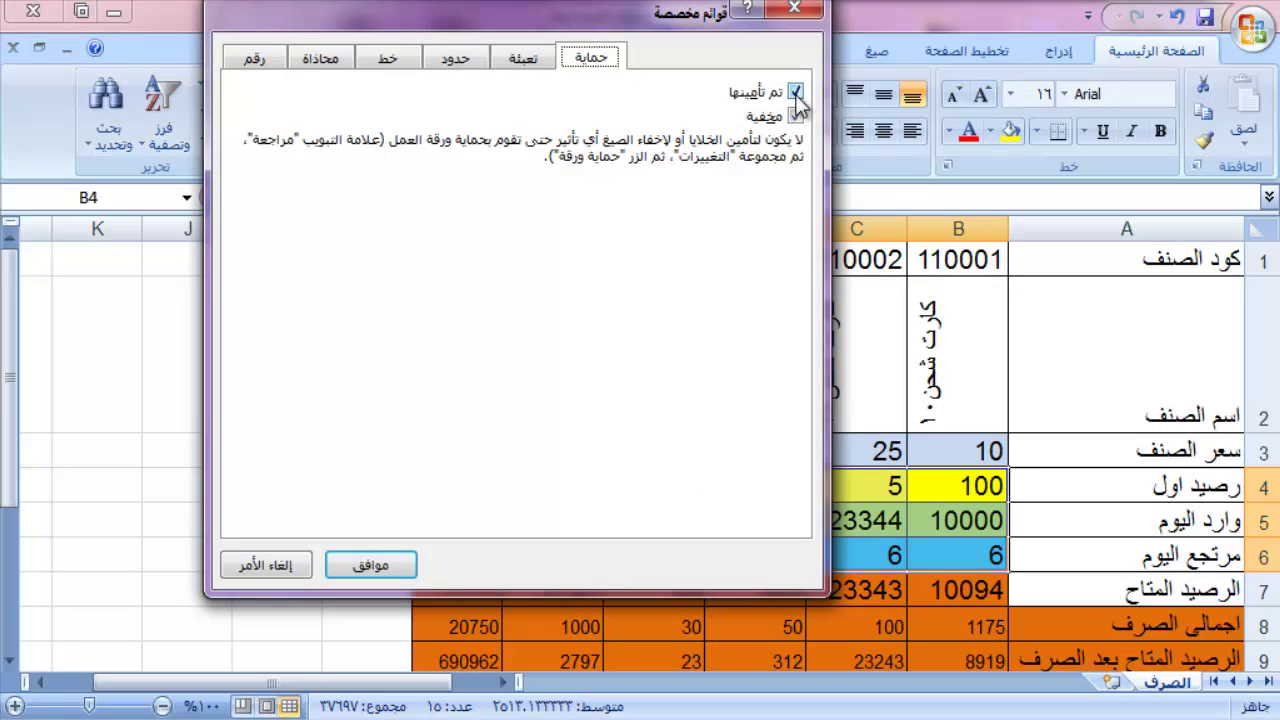
pyautogui.click(796, 92)
pyautogui.click(797, 116)
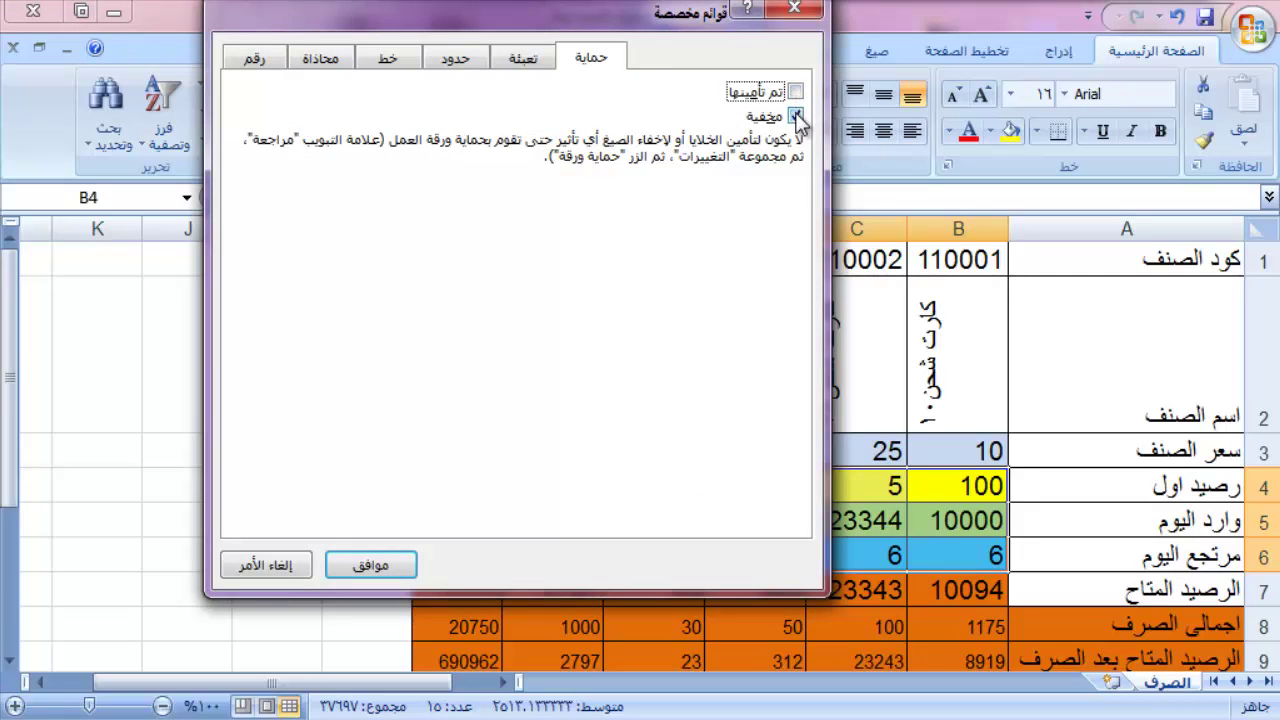
pyautogui.click(797, 116)
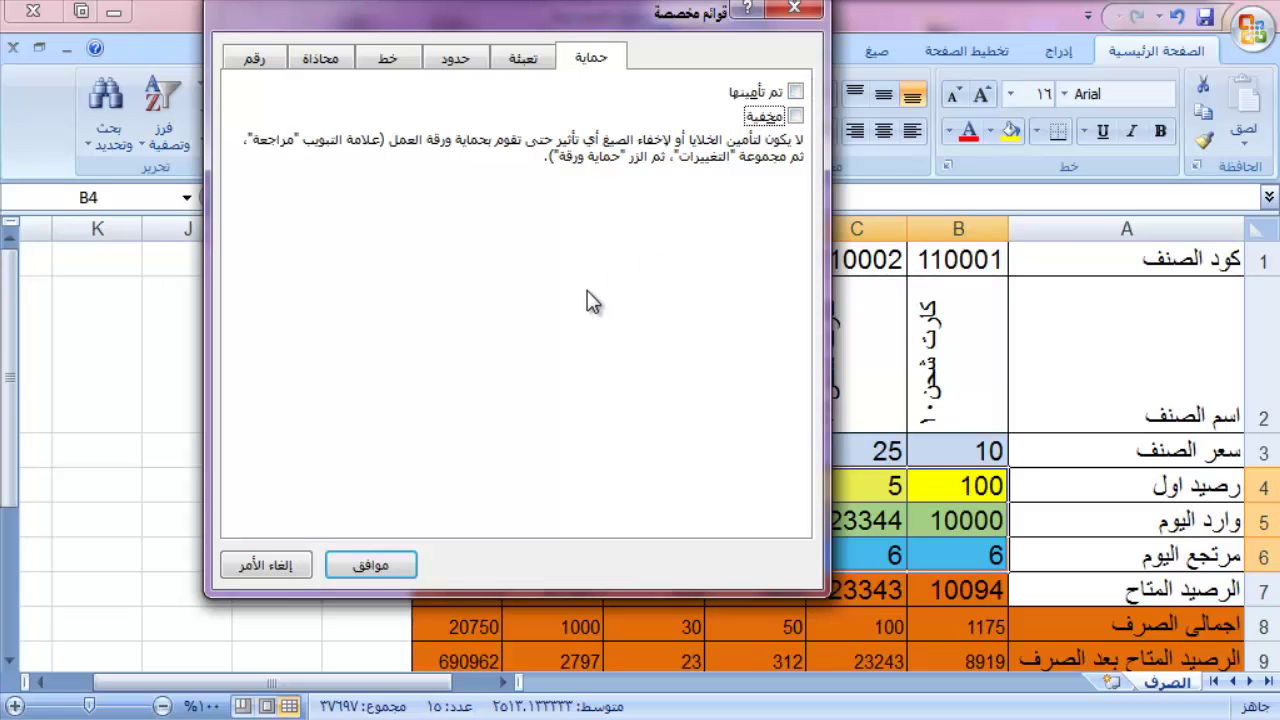
pyautogui.click(368, 566)
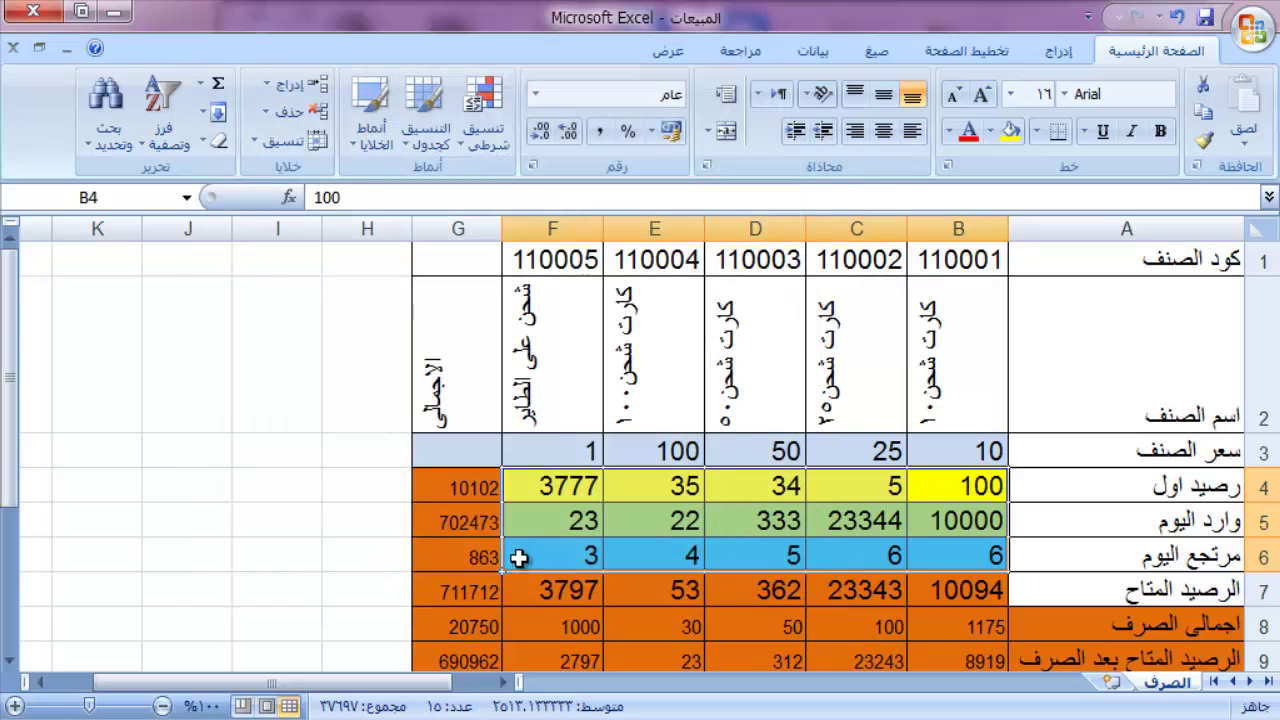
# Step: Clear Locked and Hidden on the rep quantity cells B11:F20
pyautogui.moveTo(12, 360); pyautogui.dragTo(24, 430)
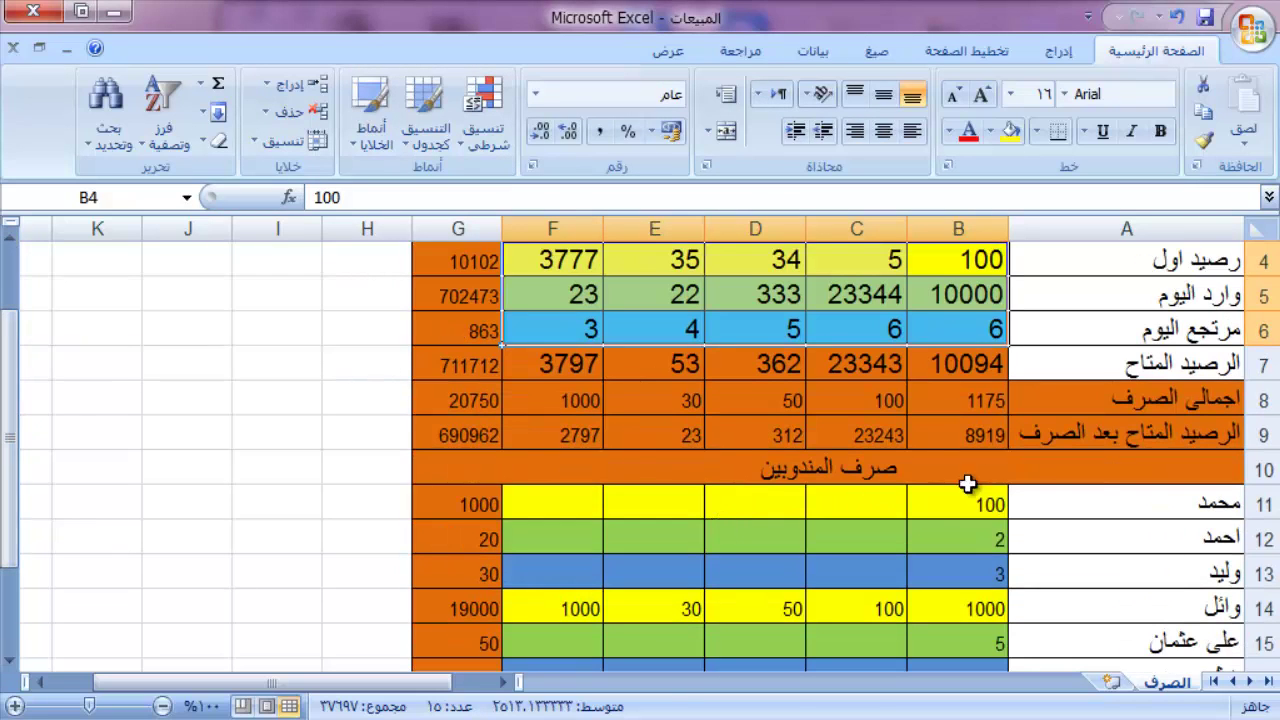
pyautogui.moveTo(957, 505); pyautogui.dragTo(566, 611)
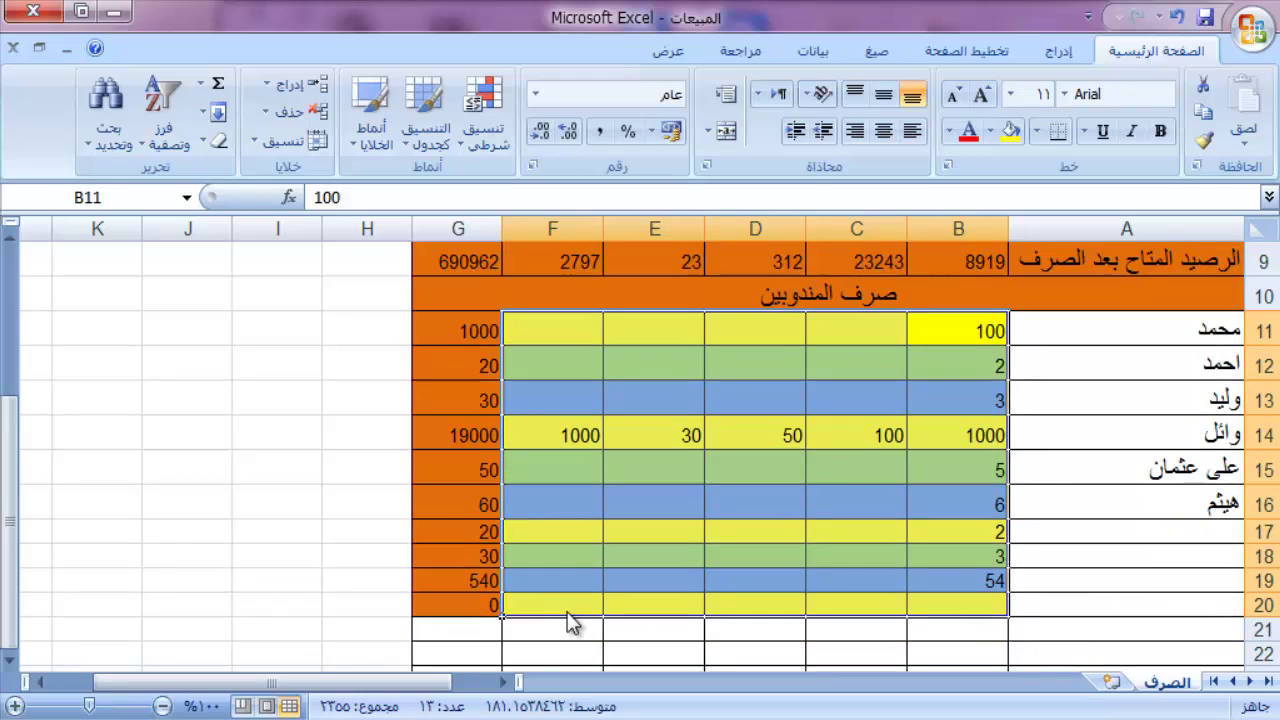
pyautogui.hotkey('ctrl', '1')
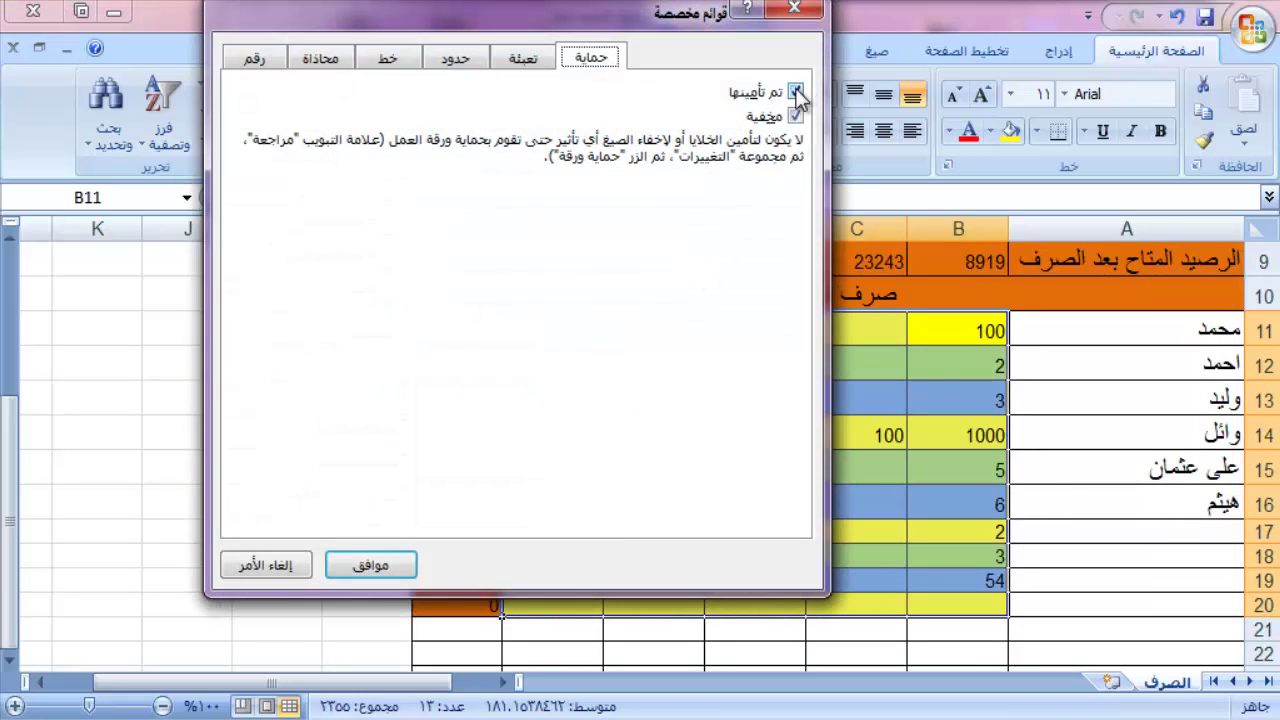
pyautogui.click(796, 91)
pyautogui.click(796, 117)
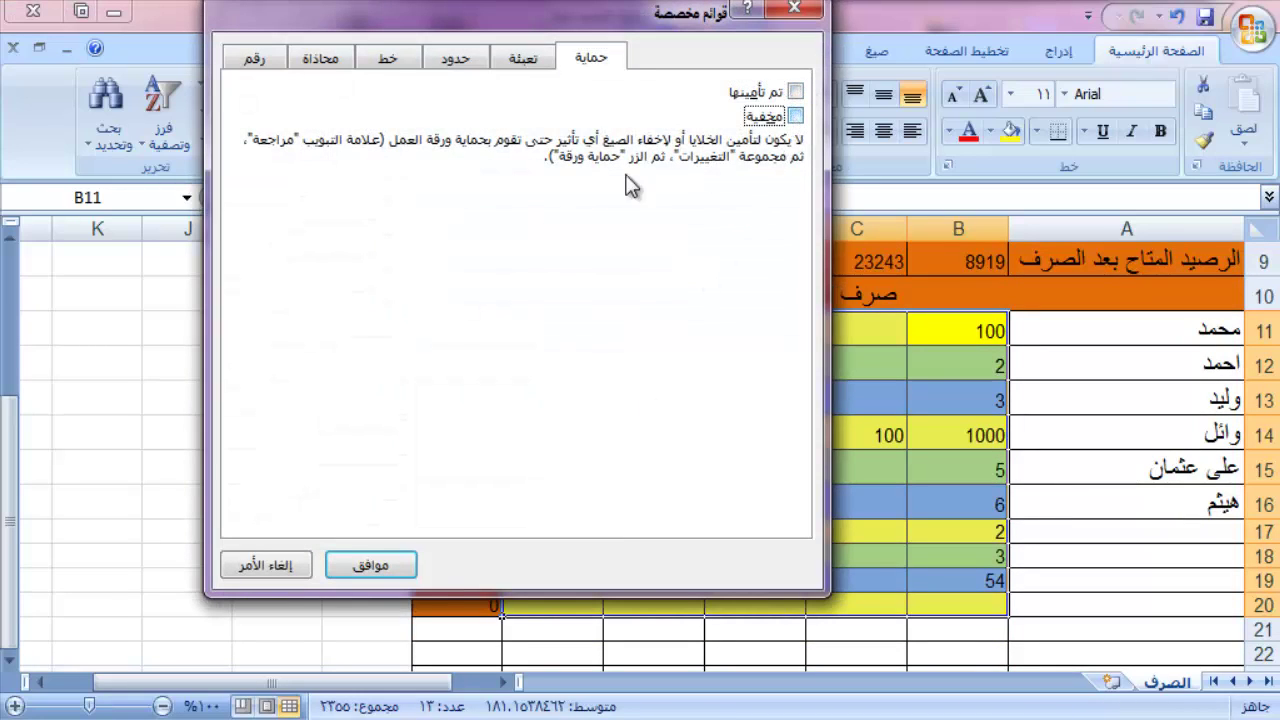
pyautogui.click(370, 565)
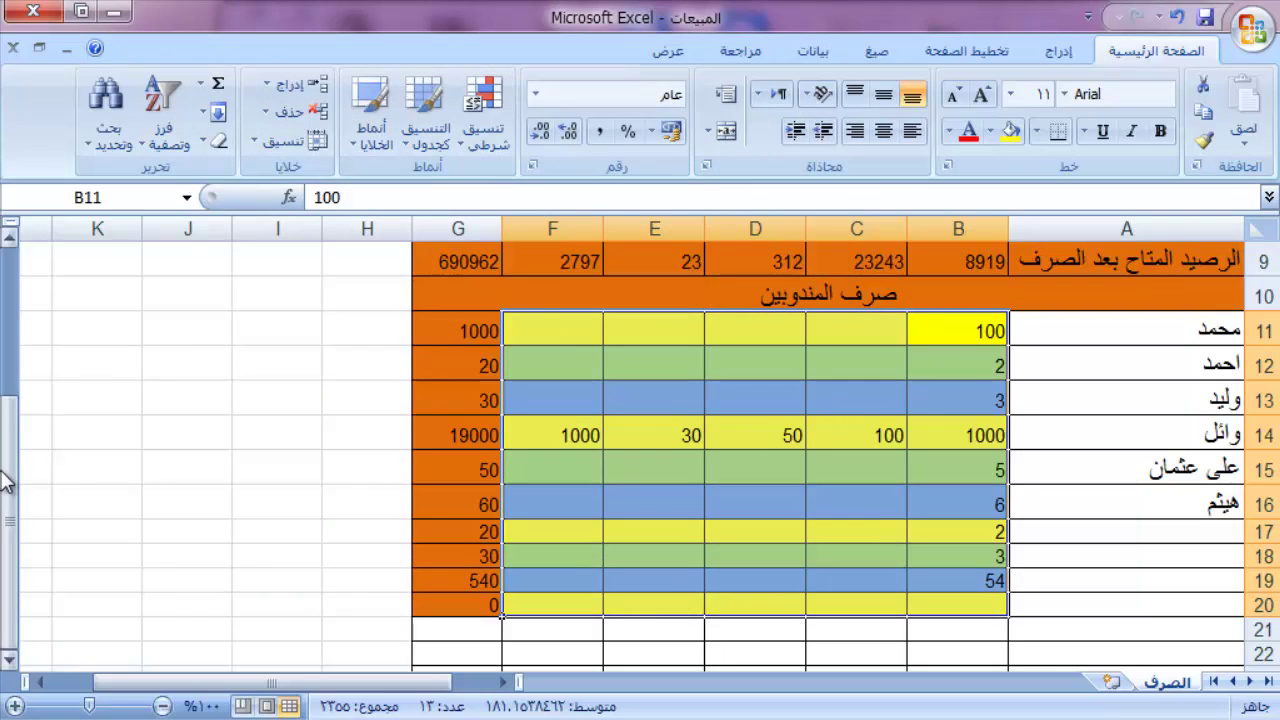
pyautogui.moveTo(8, 480); pyautogui.dragTo(6, 330)
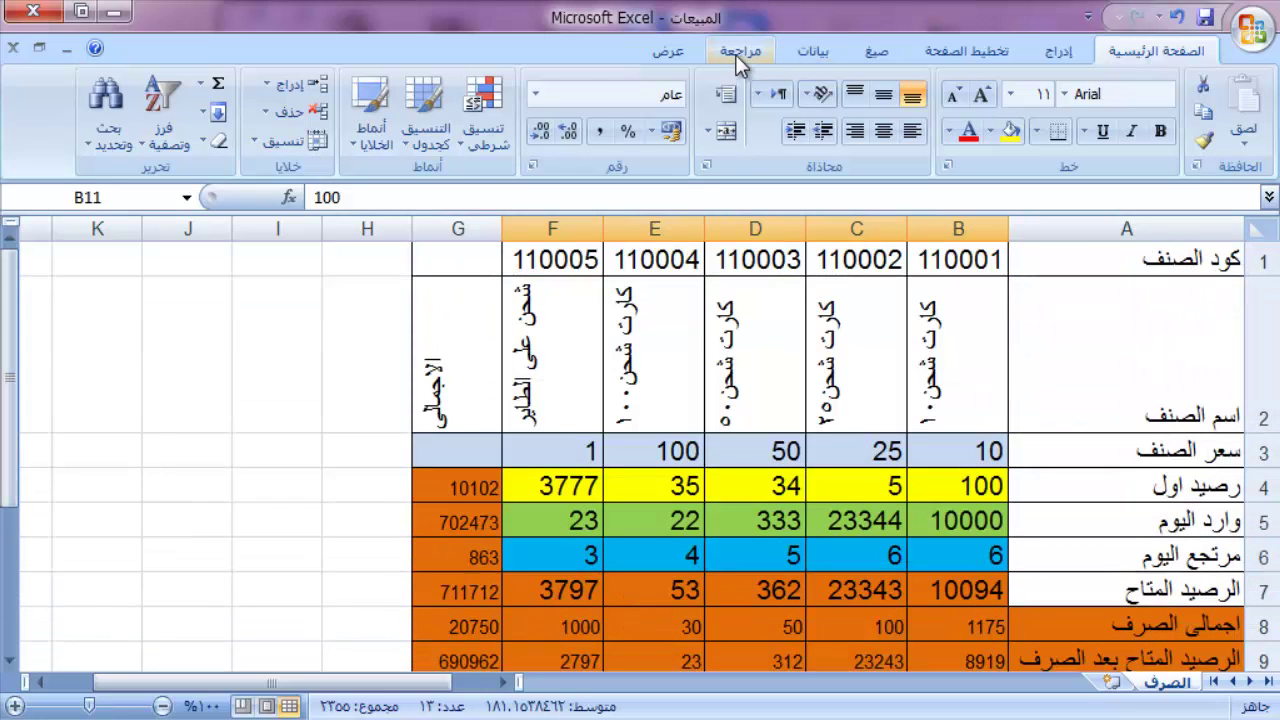
# Step: Protect the الصرف sheet with a confirmed password, then select G4 to check it
pyautogui.click(735, 54)
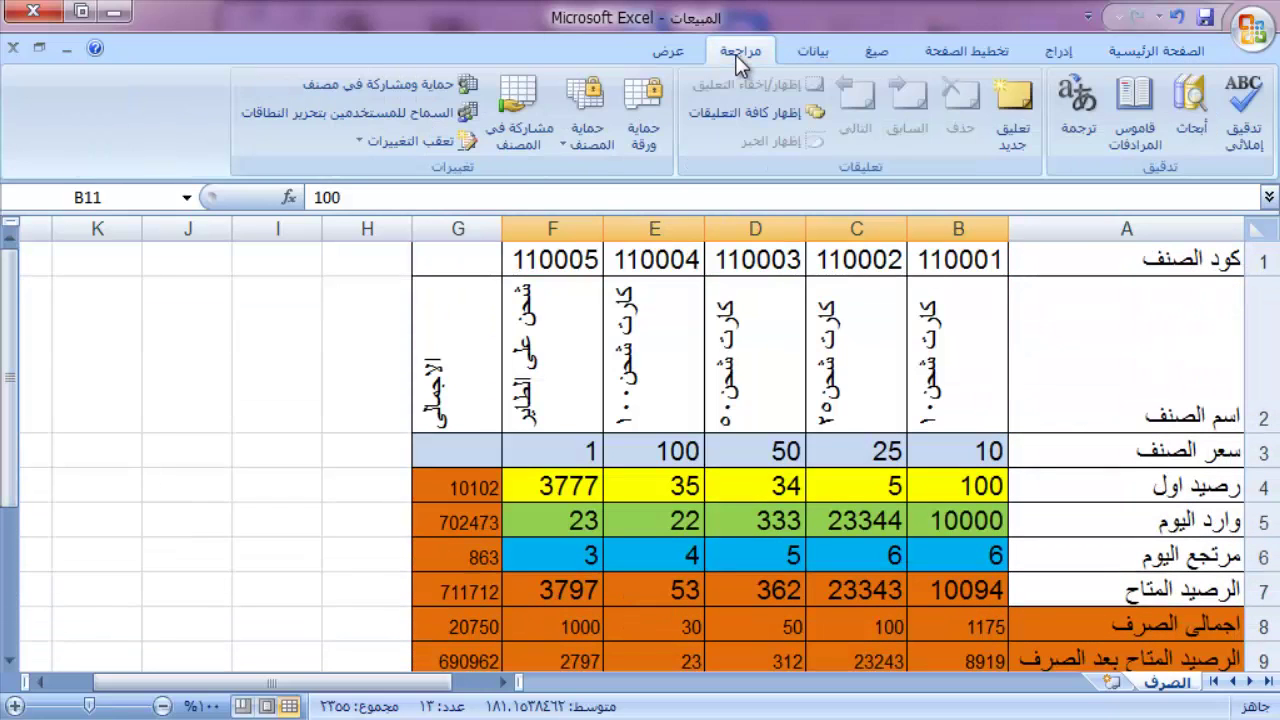
pyautogui.click(640, 113)
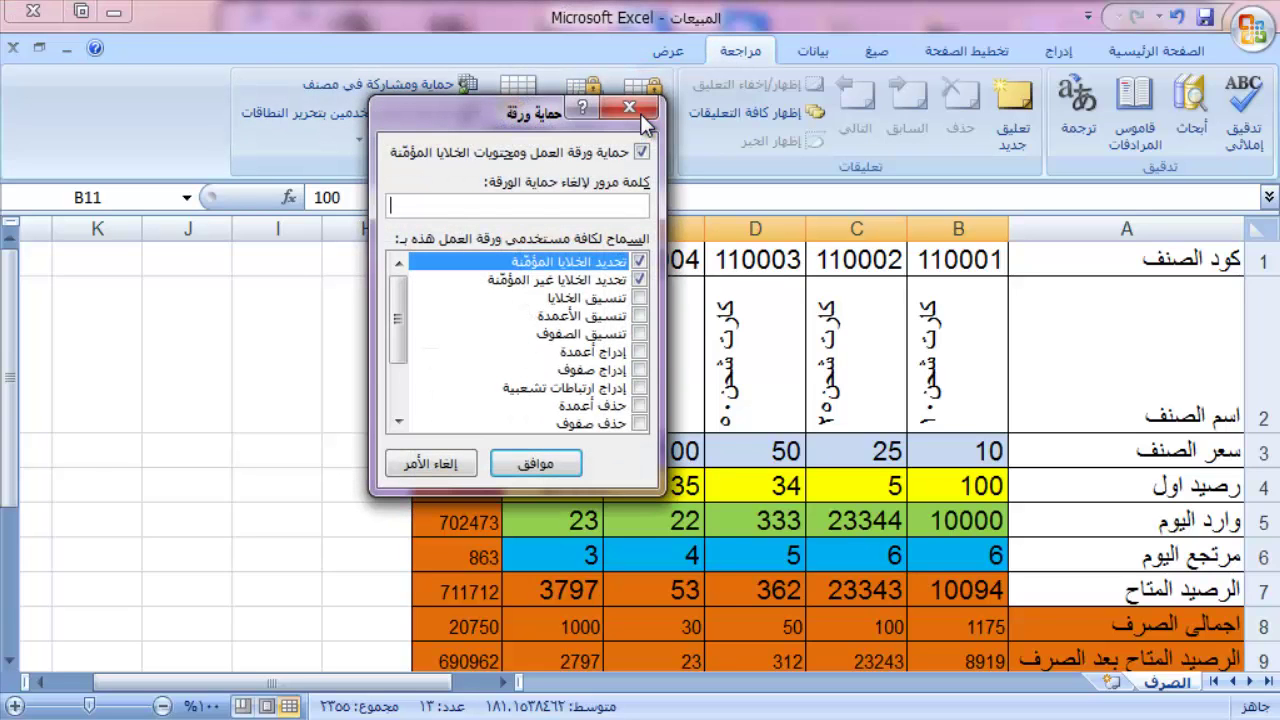
pyautogui.press('Return')
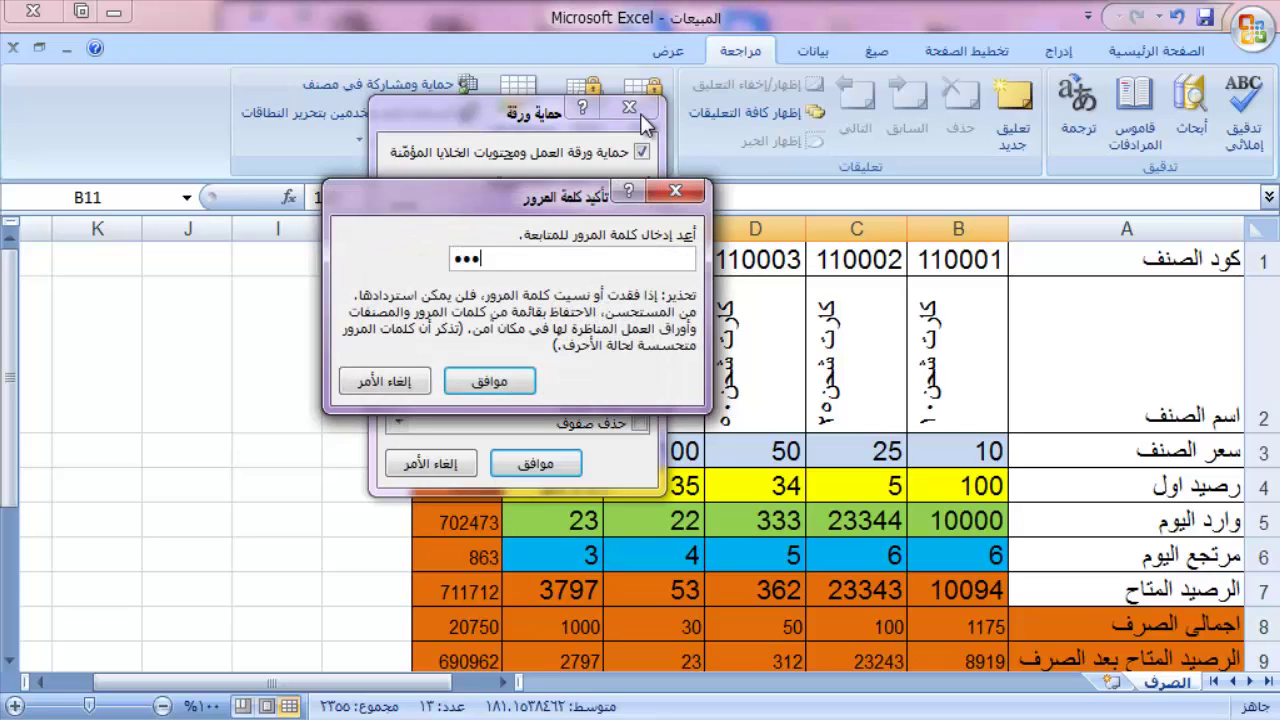
pyautogui.press('Return')
pyautogui.click(458, 488)
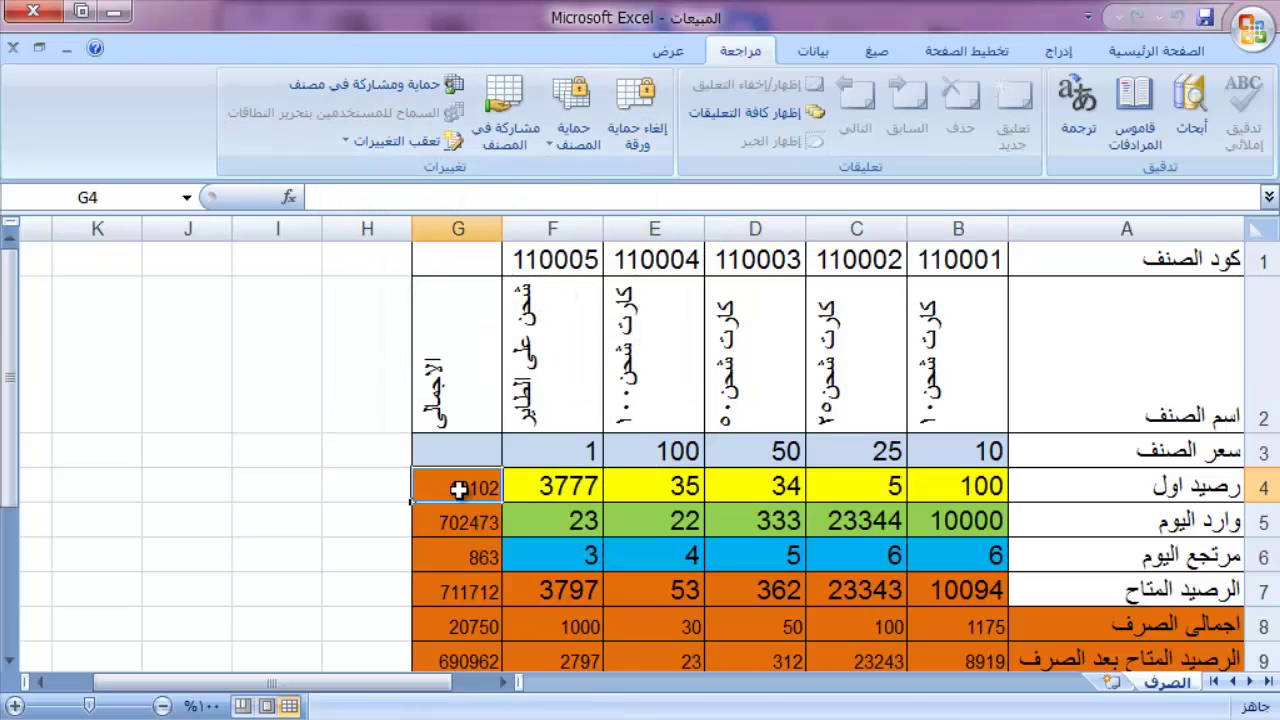
# Step: Try editing the protected total G5 and dismiss the read-only warning
pyautogui.click(460, 522)
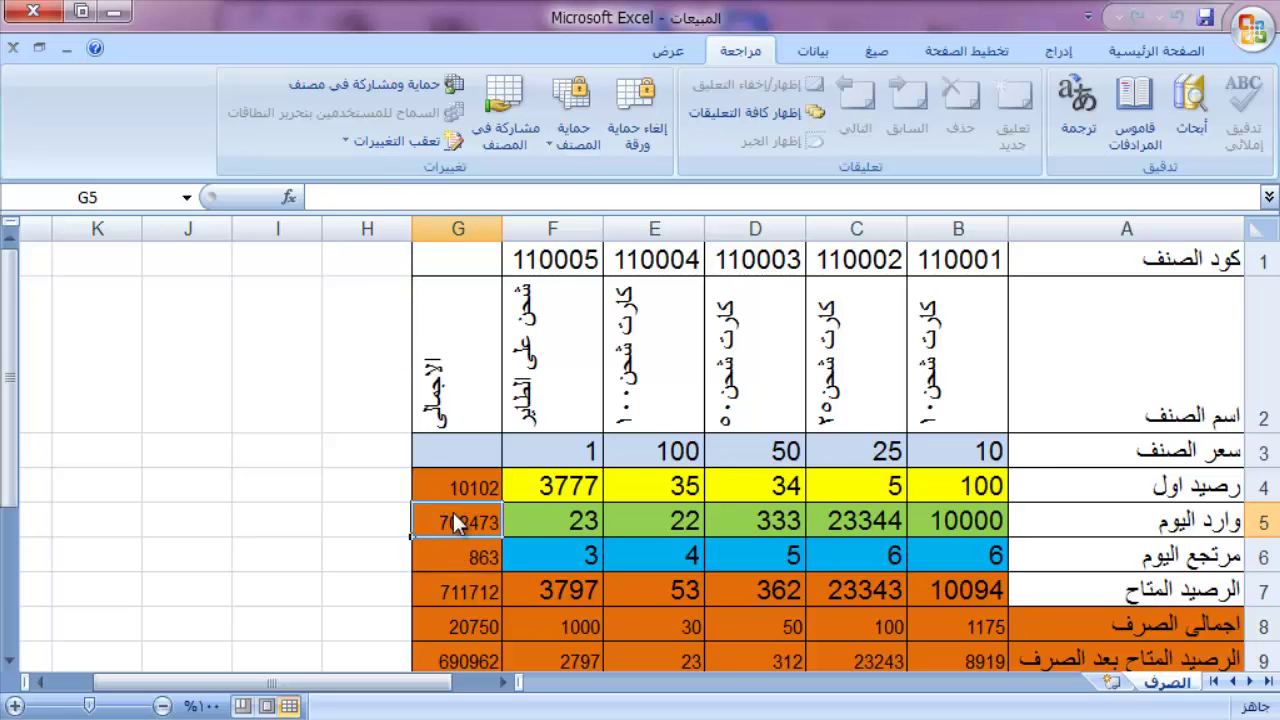
pyautogui.doubleClick(453, 516)
pyautogui.click(655, 462)
# Step: Enter 3 in D4, D5 and D6
pyautogui.click(728, 490)
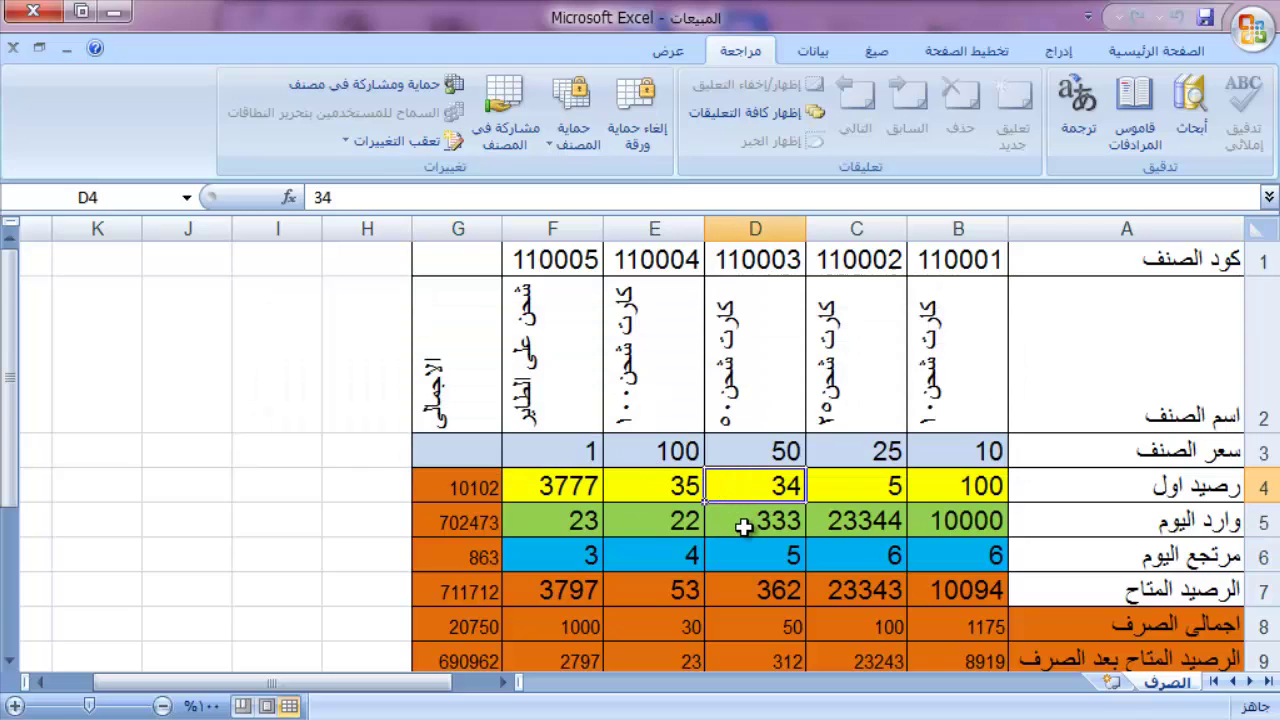
pyautogui.write('3')
pyautogui.press('Return')
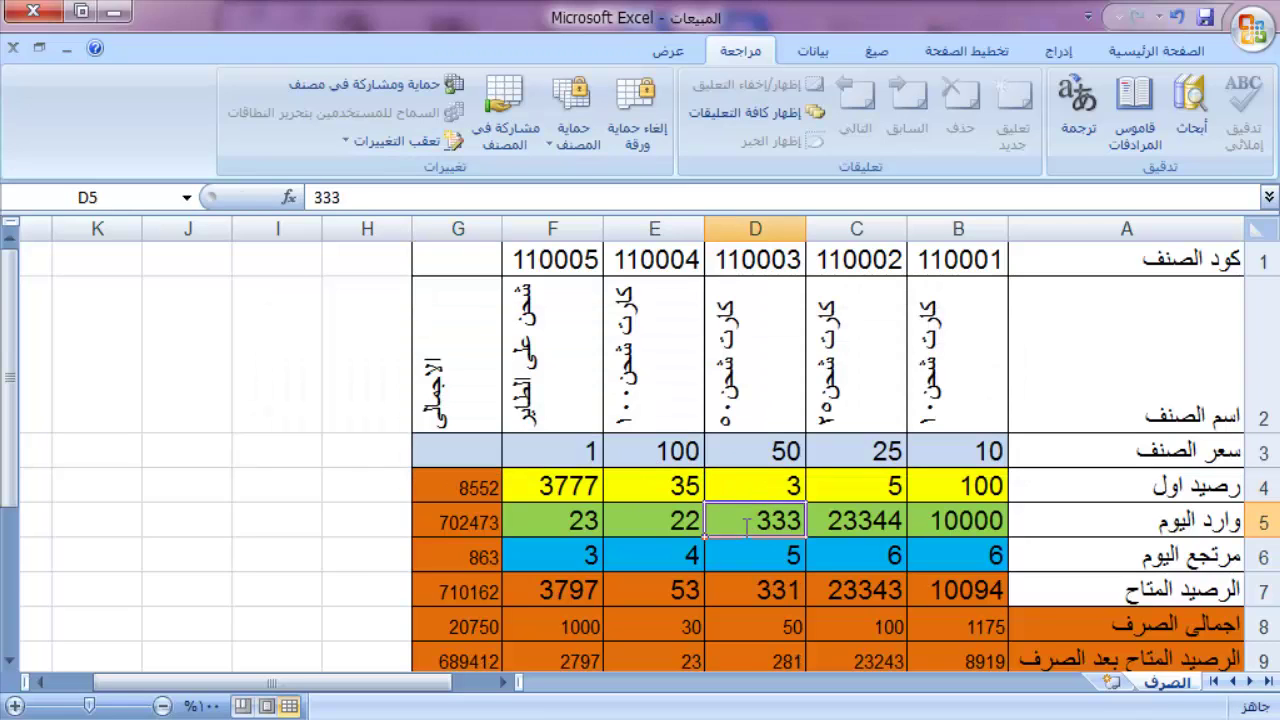
pyautogui.write('3')
pyautogui.press('Return')
pyautogui.write('3')
pyautogui.press('Return')
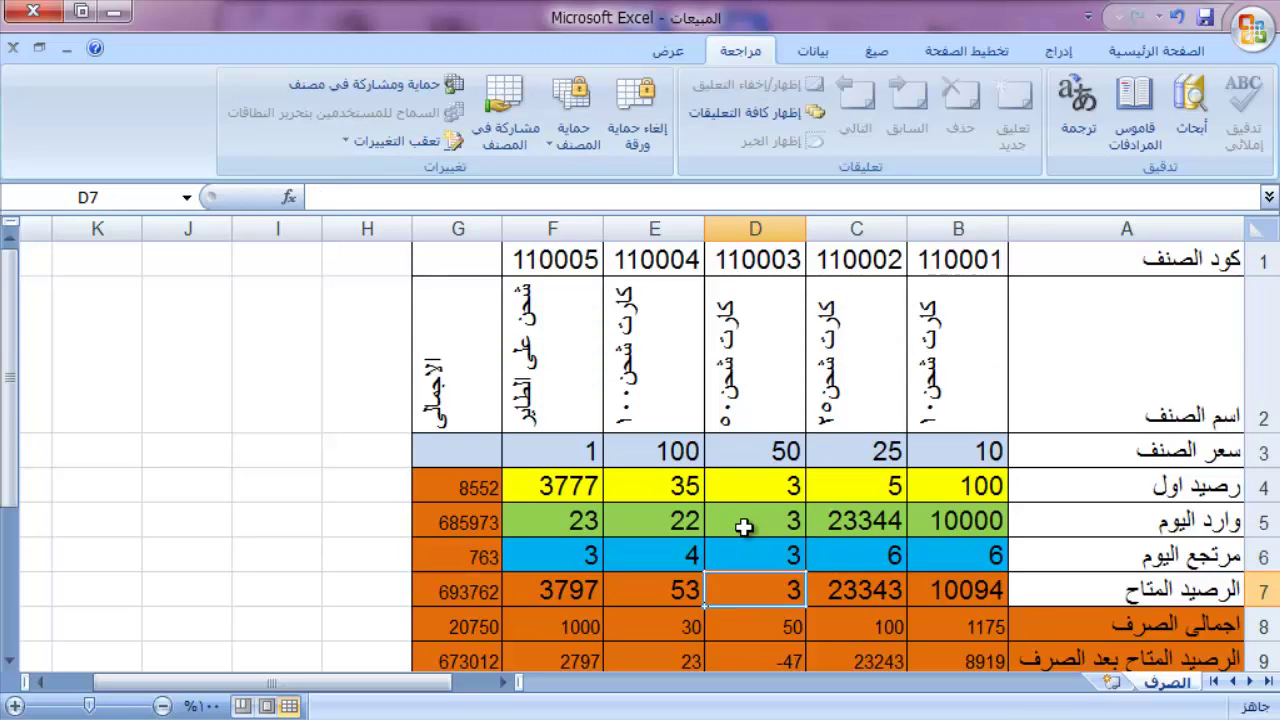
# Step: Try changing protected D7, dismiss the warning, then move to C13
pyautogui.press('3')
pyautogui.press('Return')
pyautogui.press('Down')
pyautogui.press('Down')
pyautogui.press('Down')
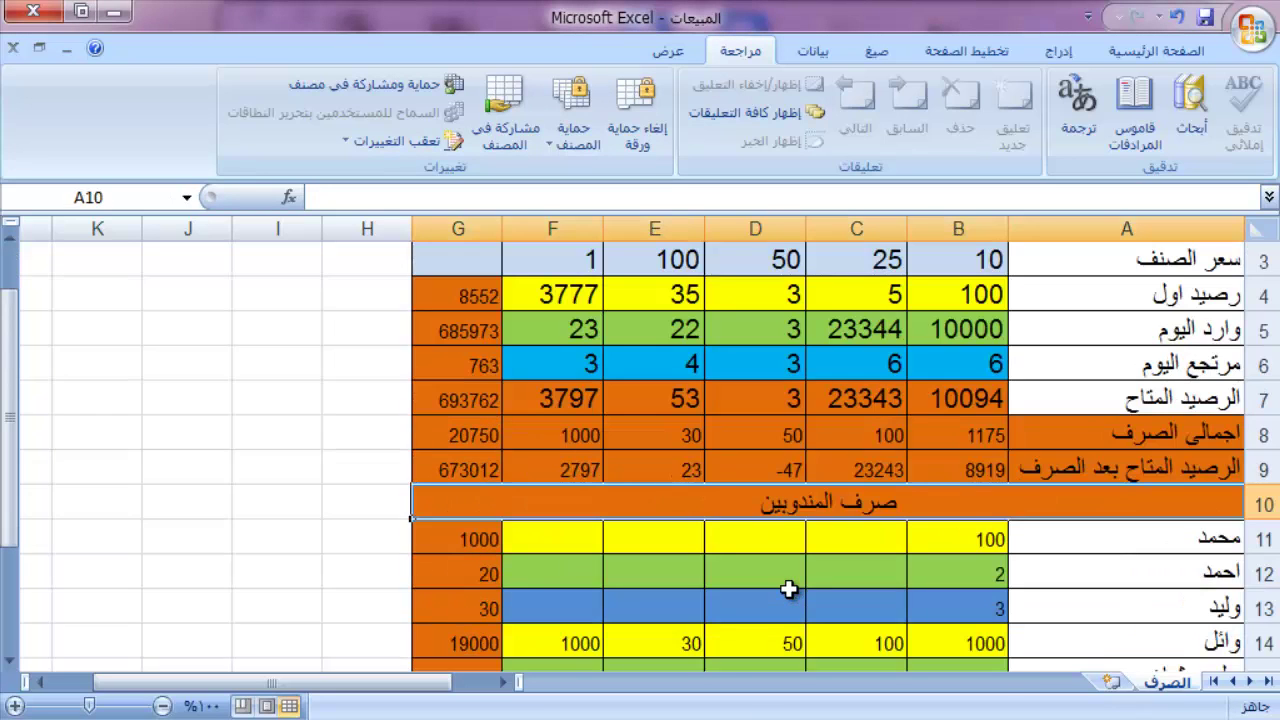
pyautogui.press('Down')
pyautogui.press('Down')
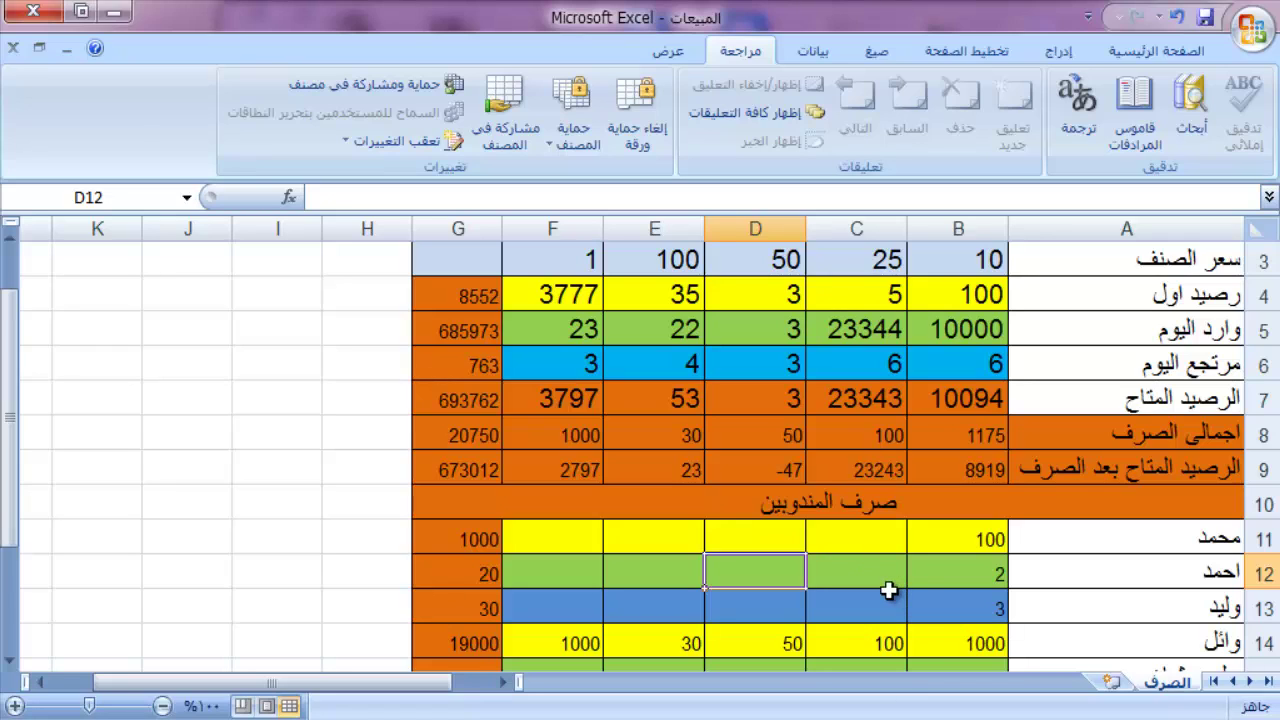
pyautogui.click(888, 593)
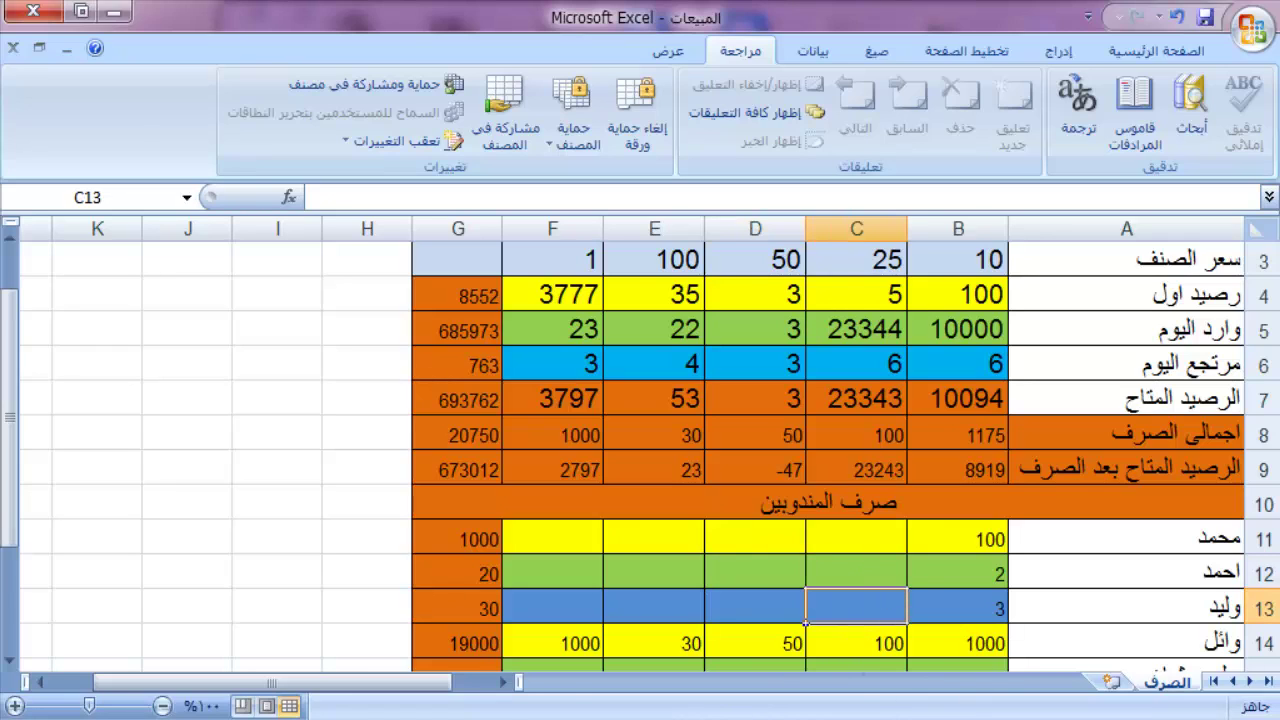